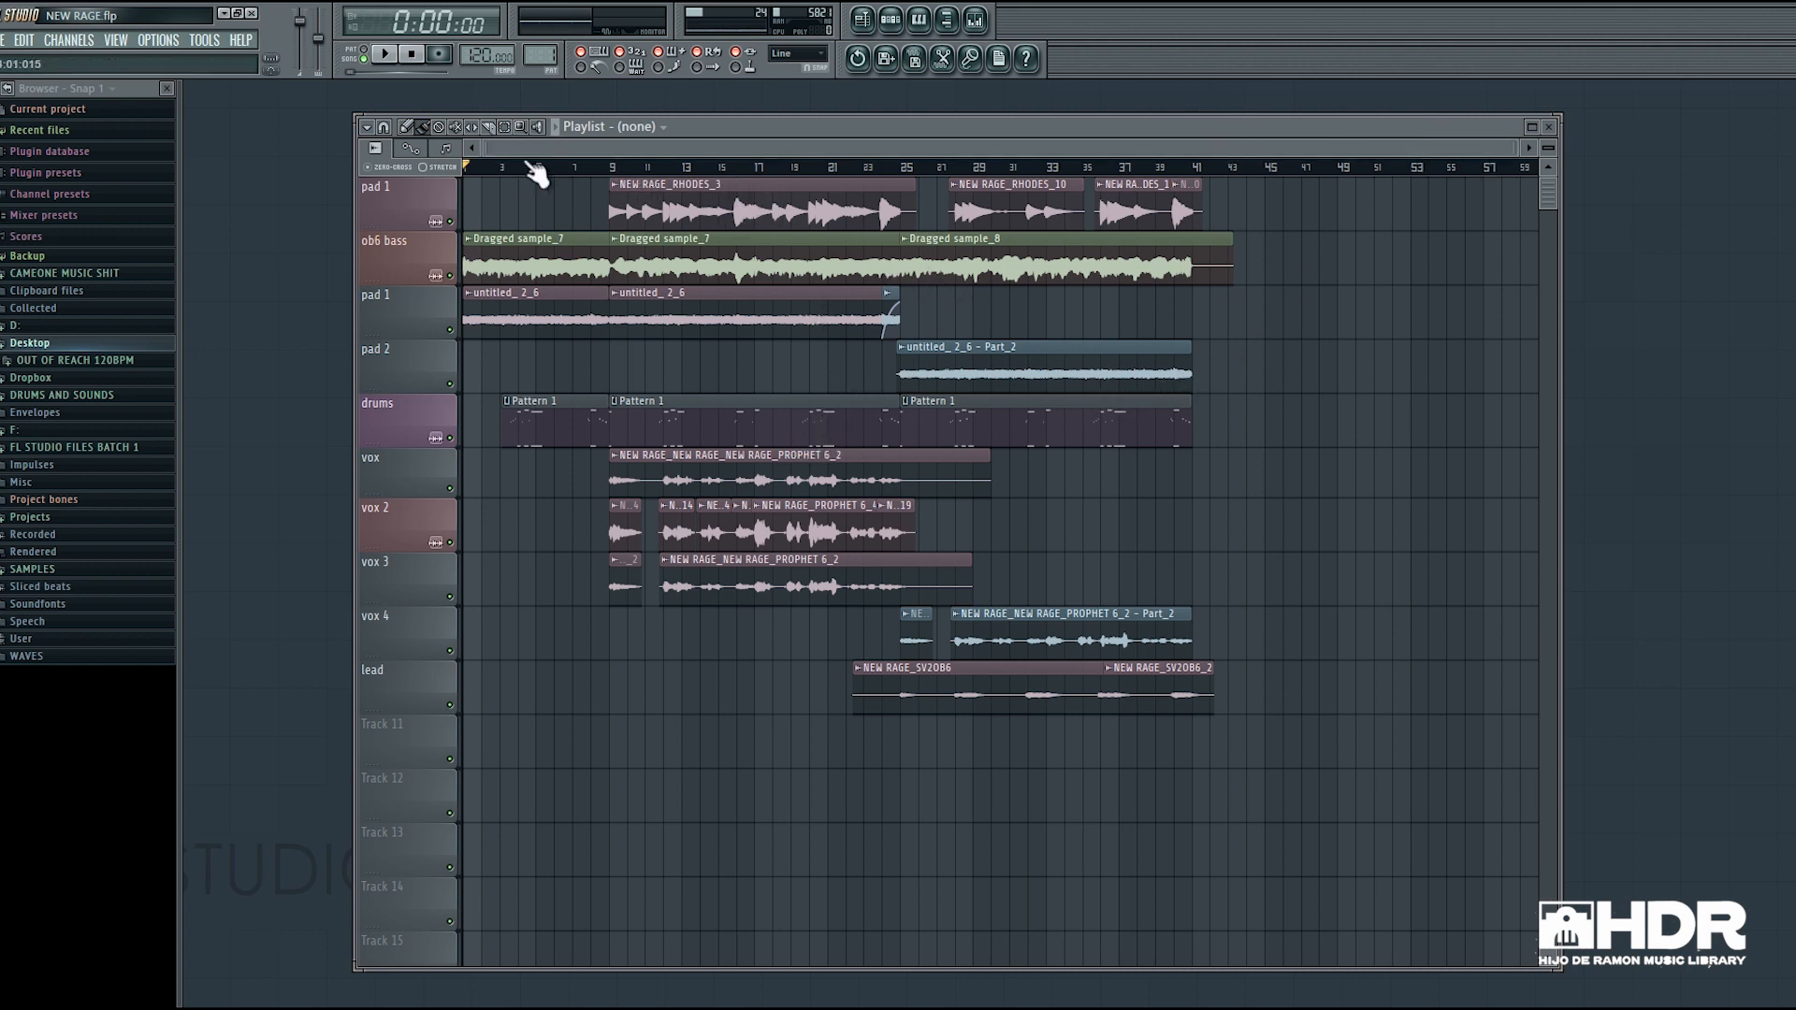
# Play the full arrangement, and solo the pad 1 track with the untitled_ 2_6 clips to listen to it alone.
pyautogui.press('space')
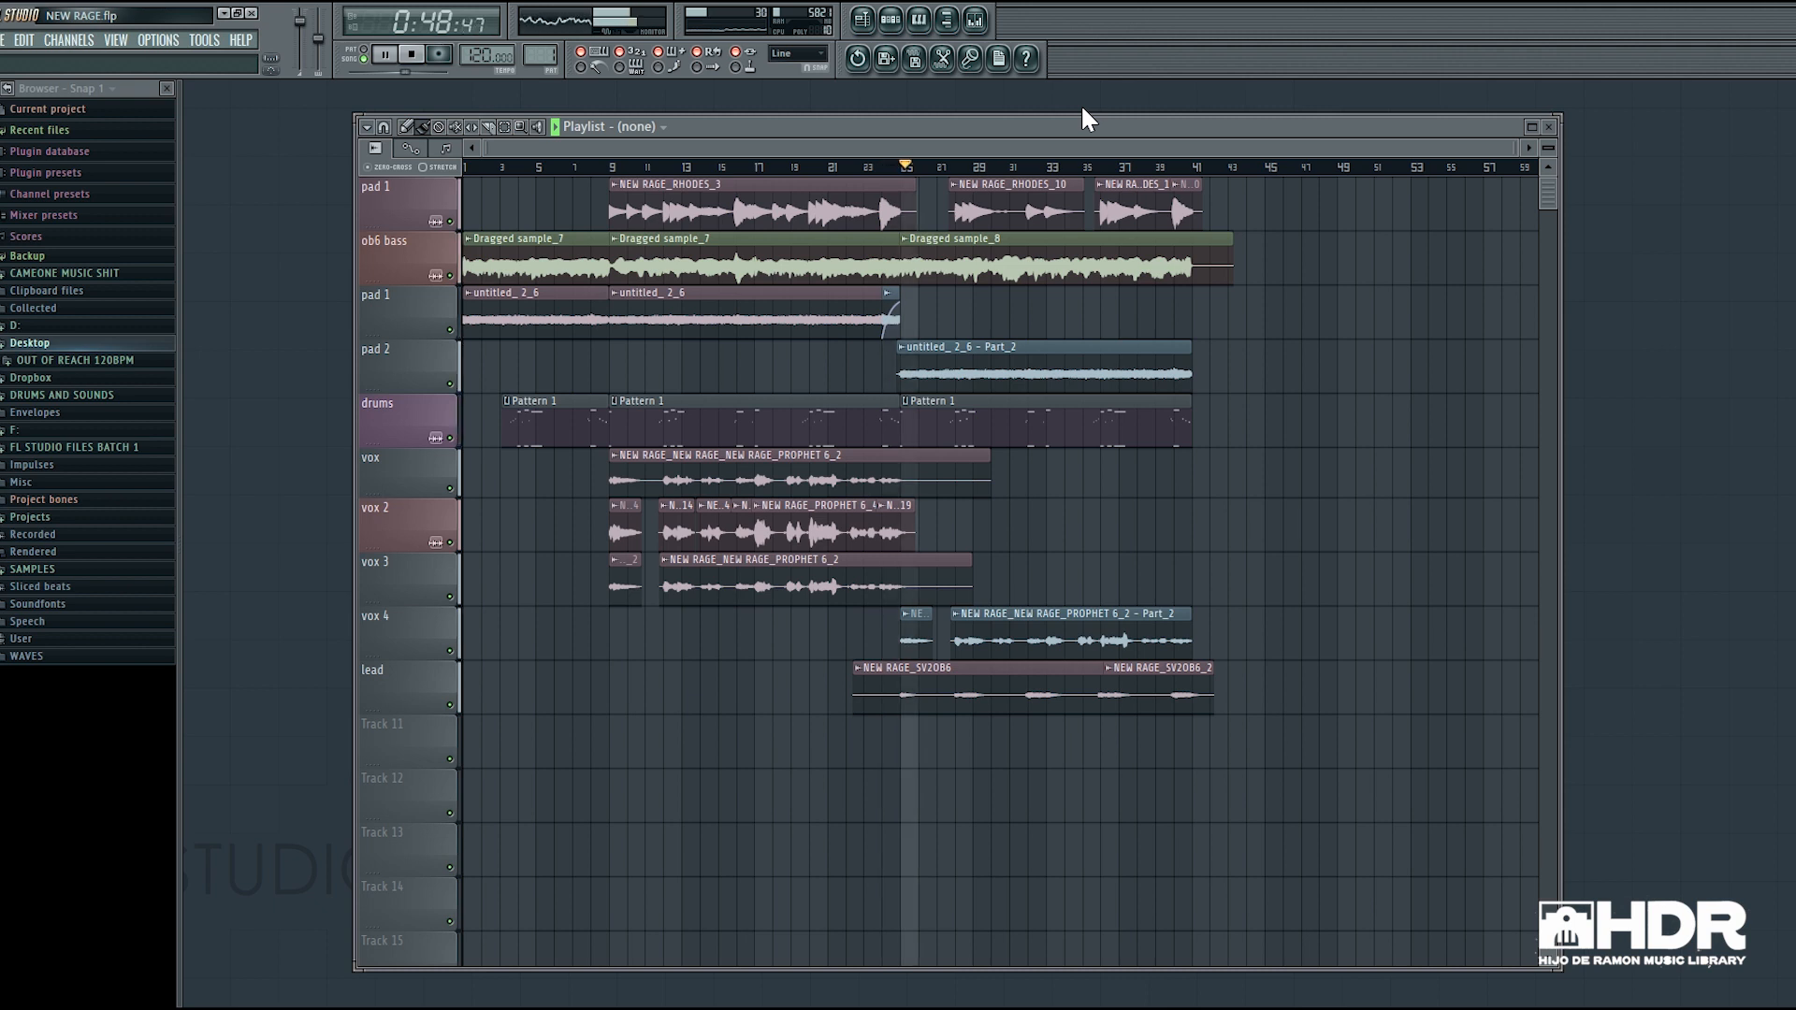
pyautogui.press('space')
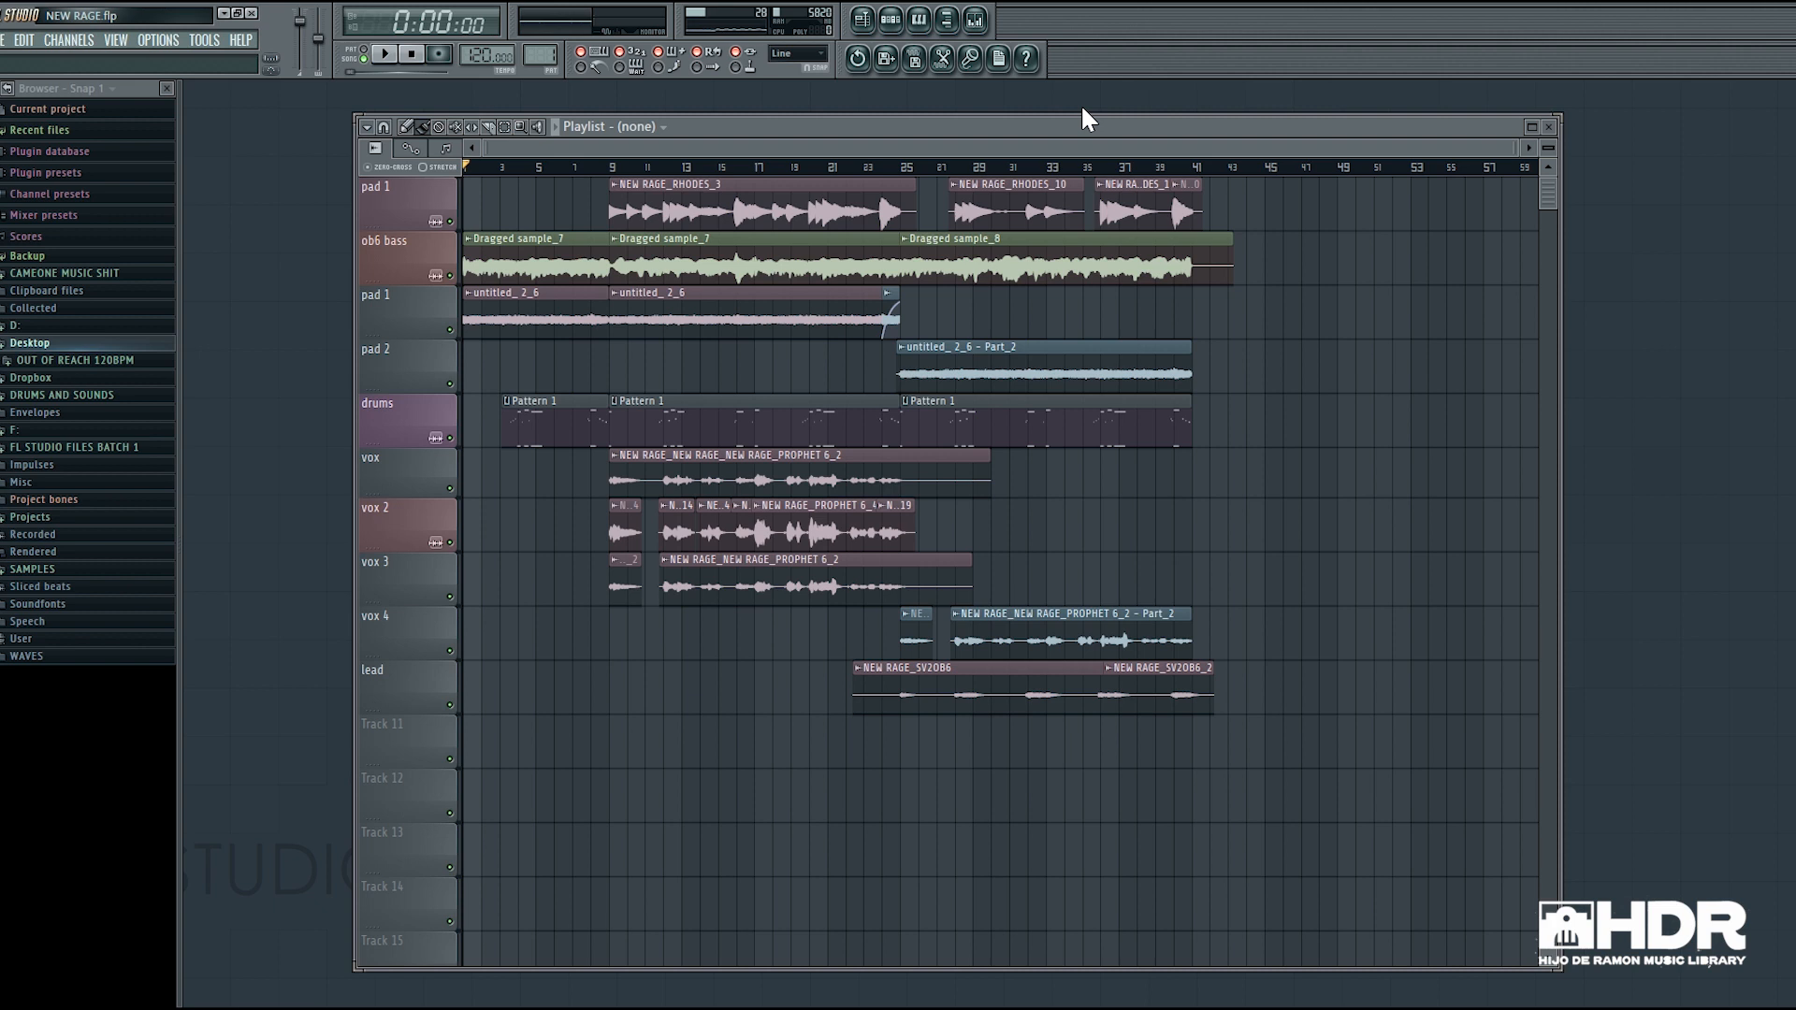
pyautogui.rightClick(450, 330)
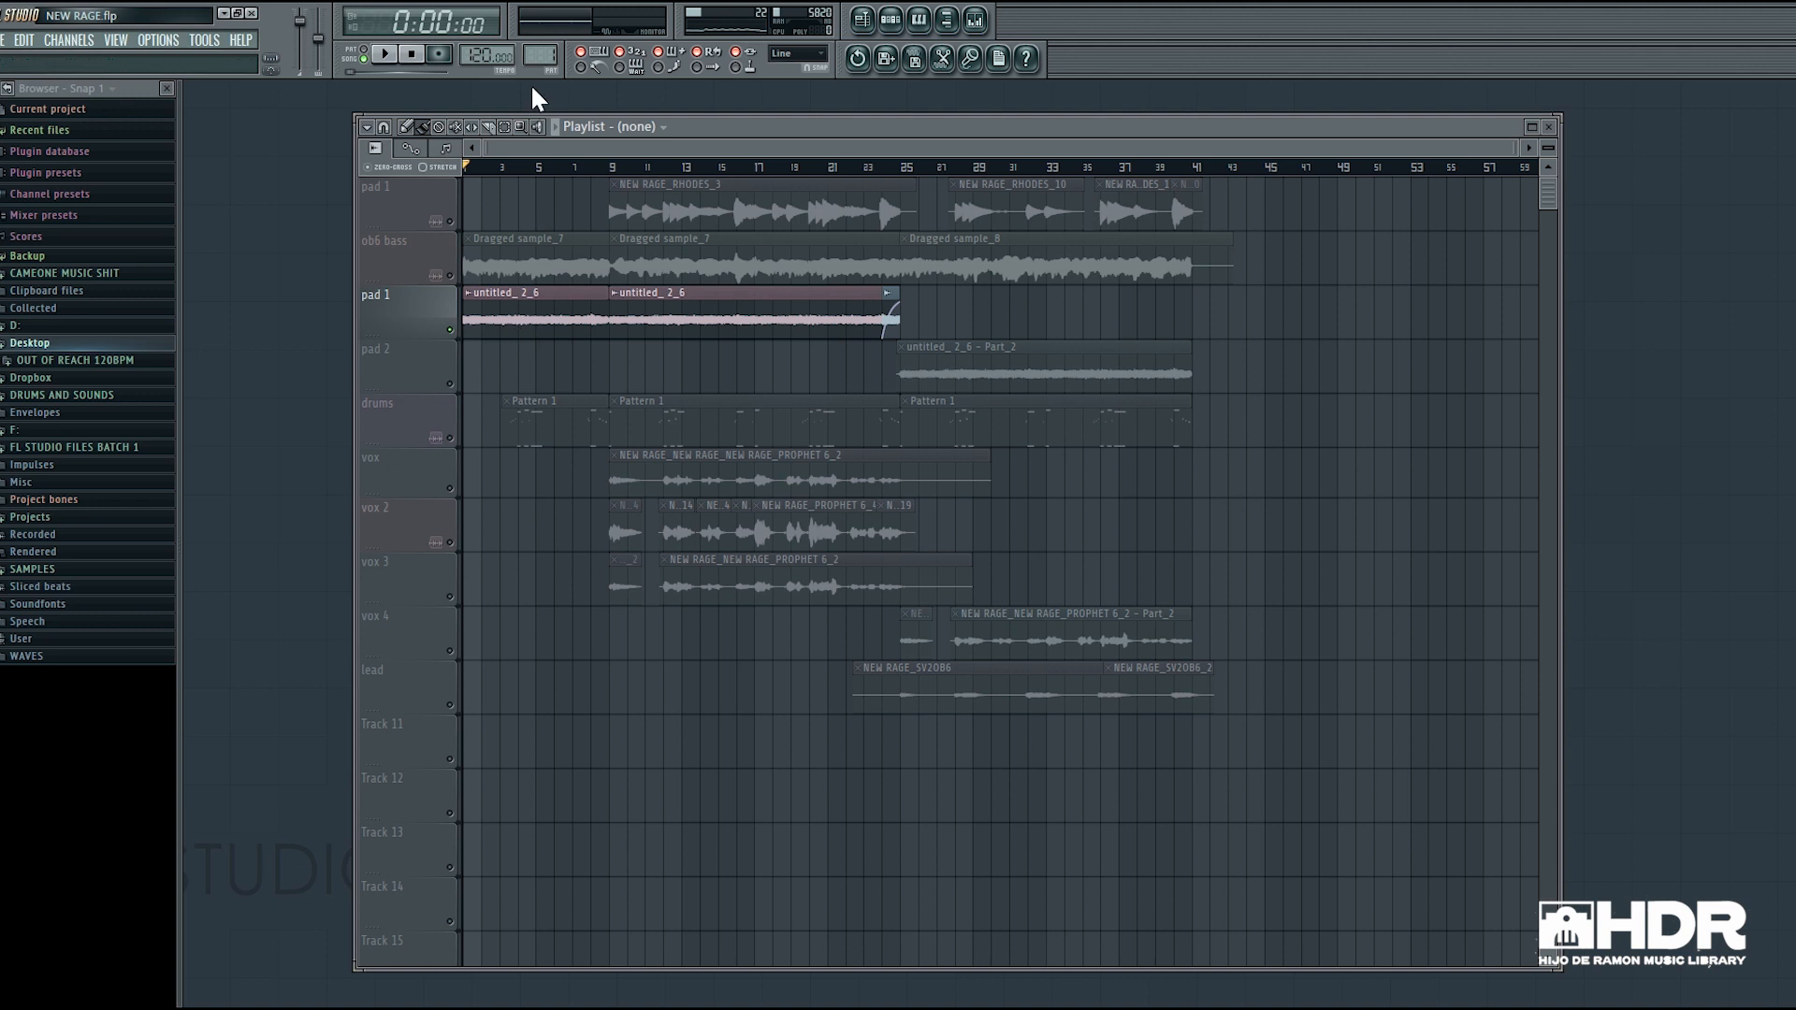
pyautogui.press('space')
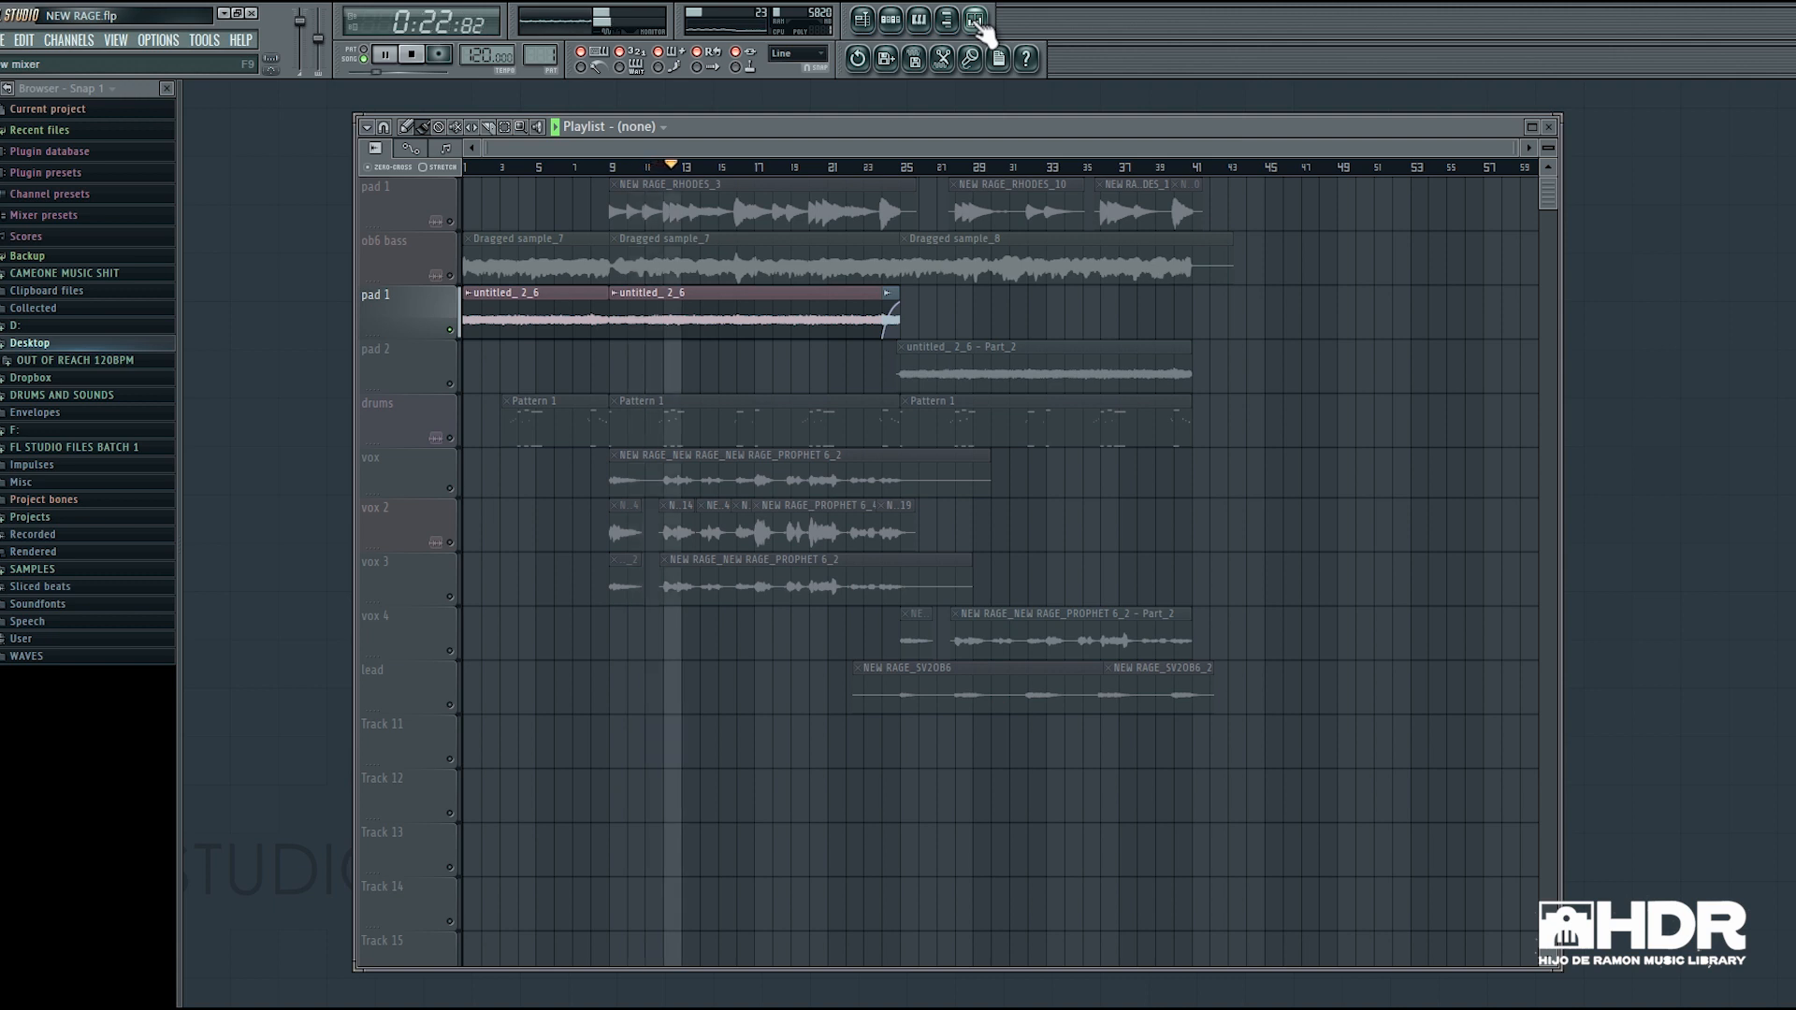
pyautogui.press('space')
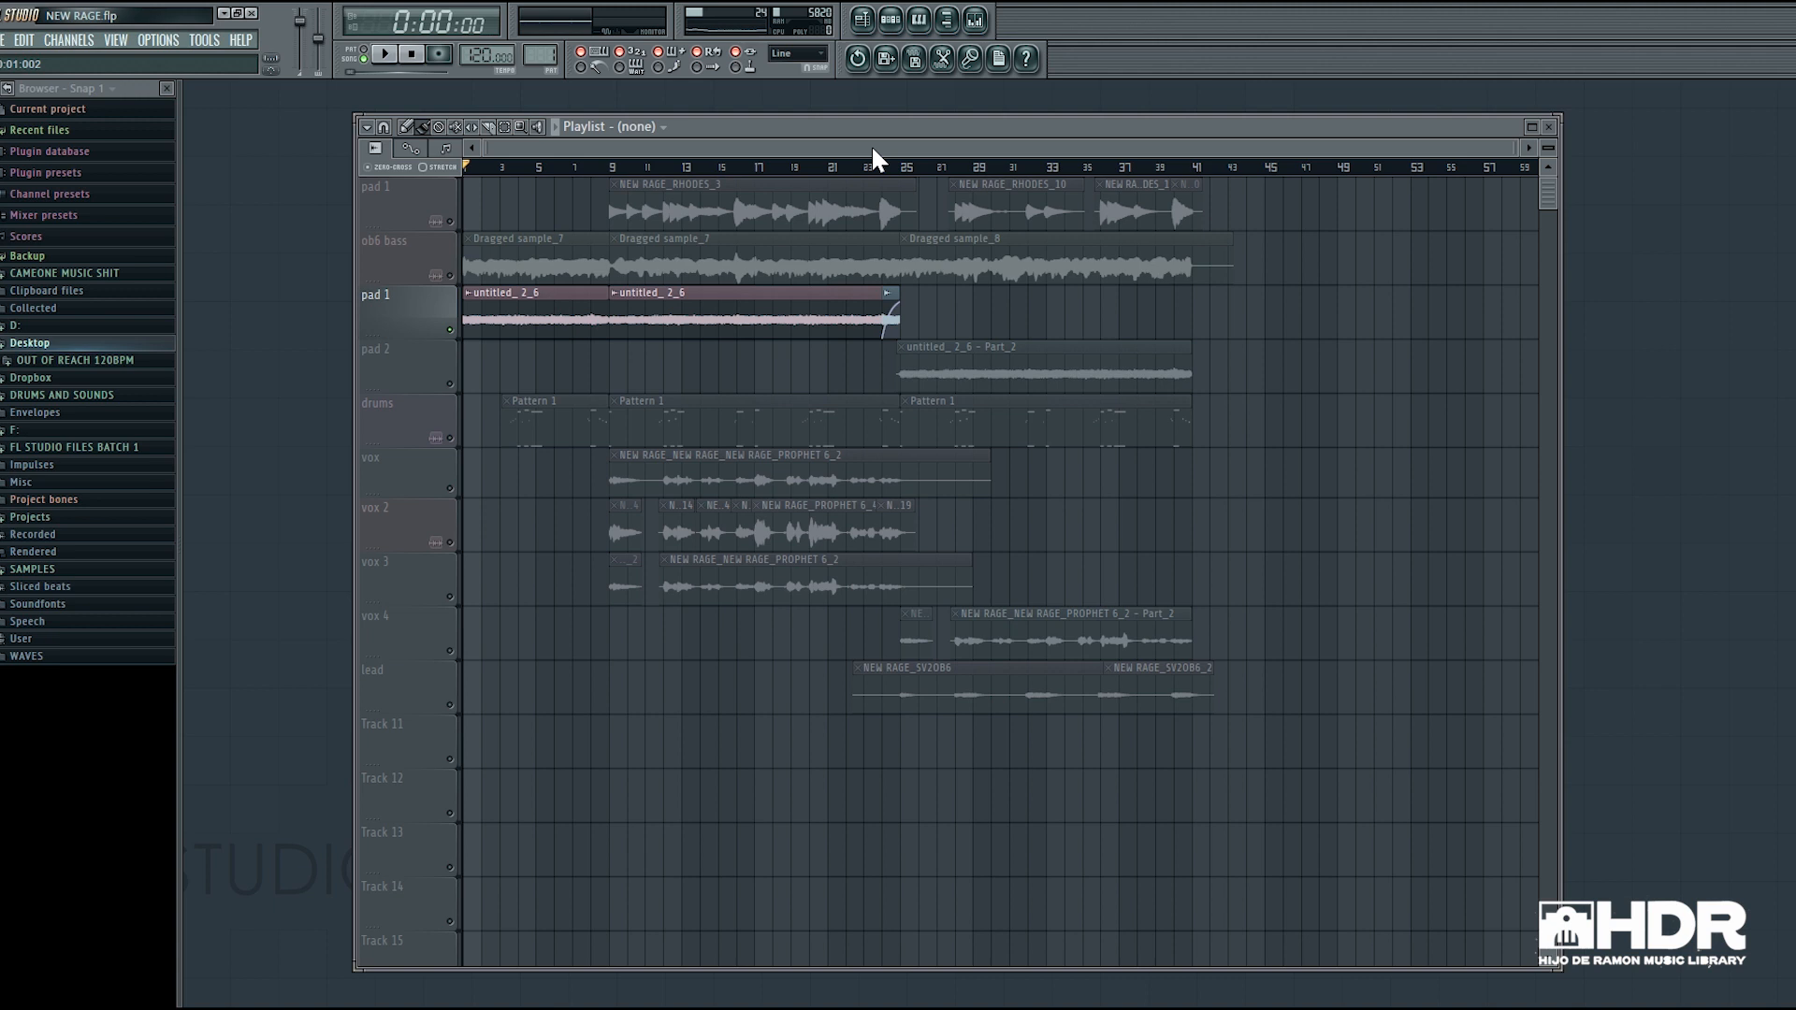
# Examine the ValhallaRoom, MicroShift, Fruity Parametric EQ 2 and VC 2A effects on the pad 1 mixer channel.
pyautogui.click(798, 323)
pyautogui.click(947, 18)
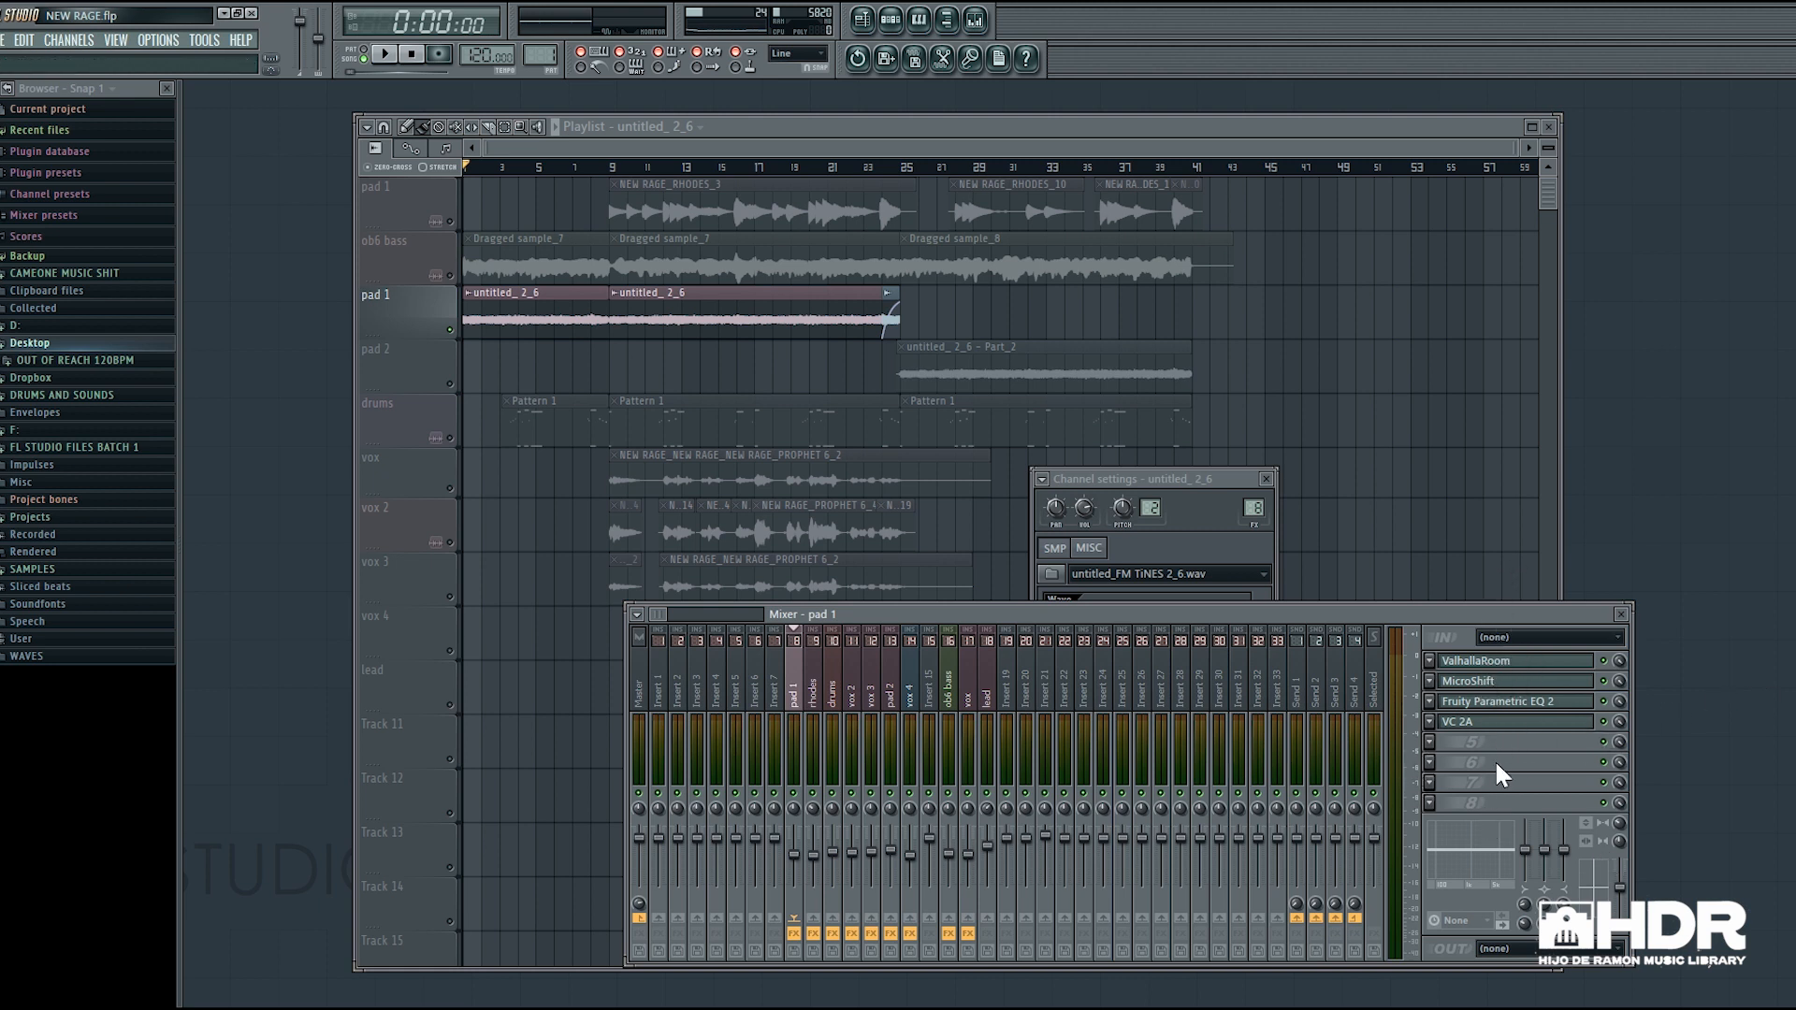
pyautogui.click(1495, 662)
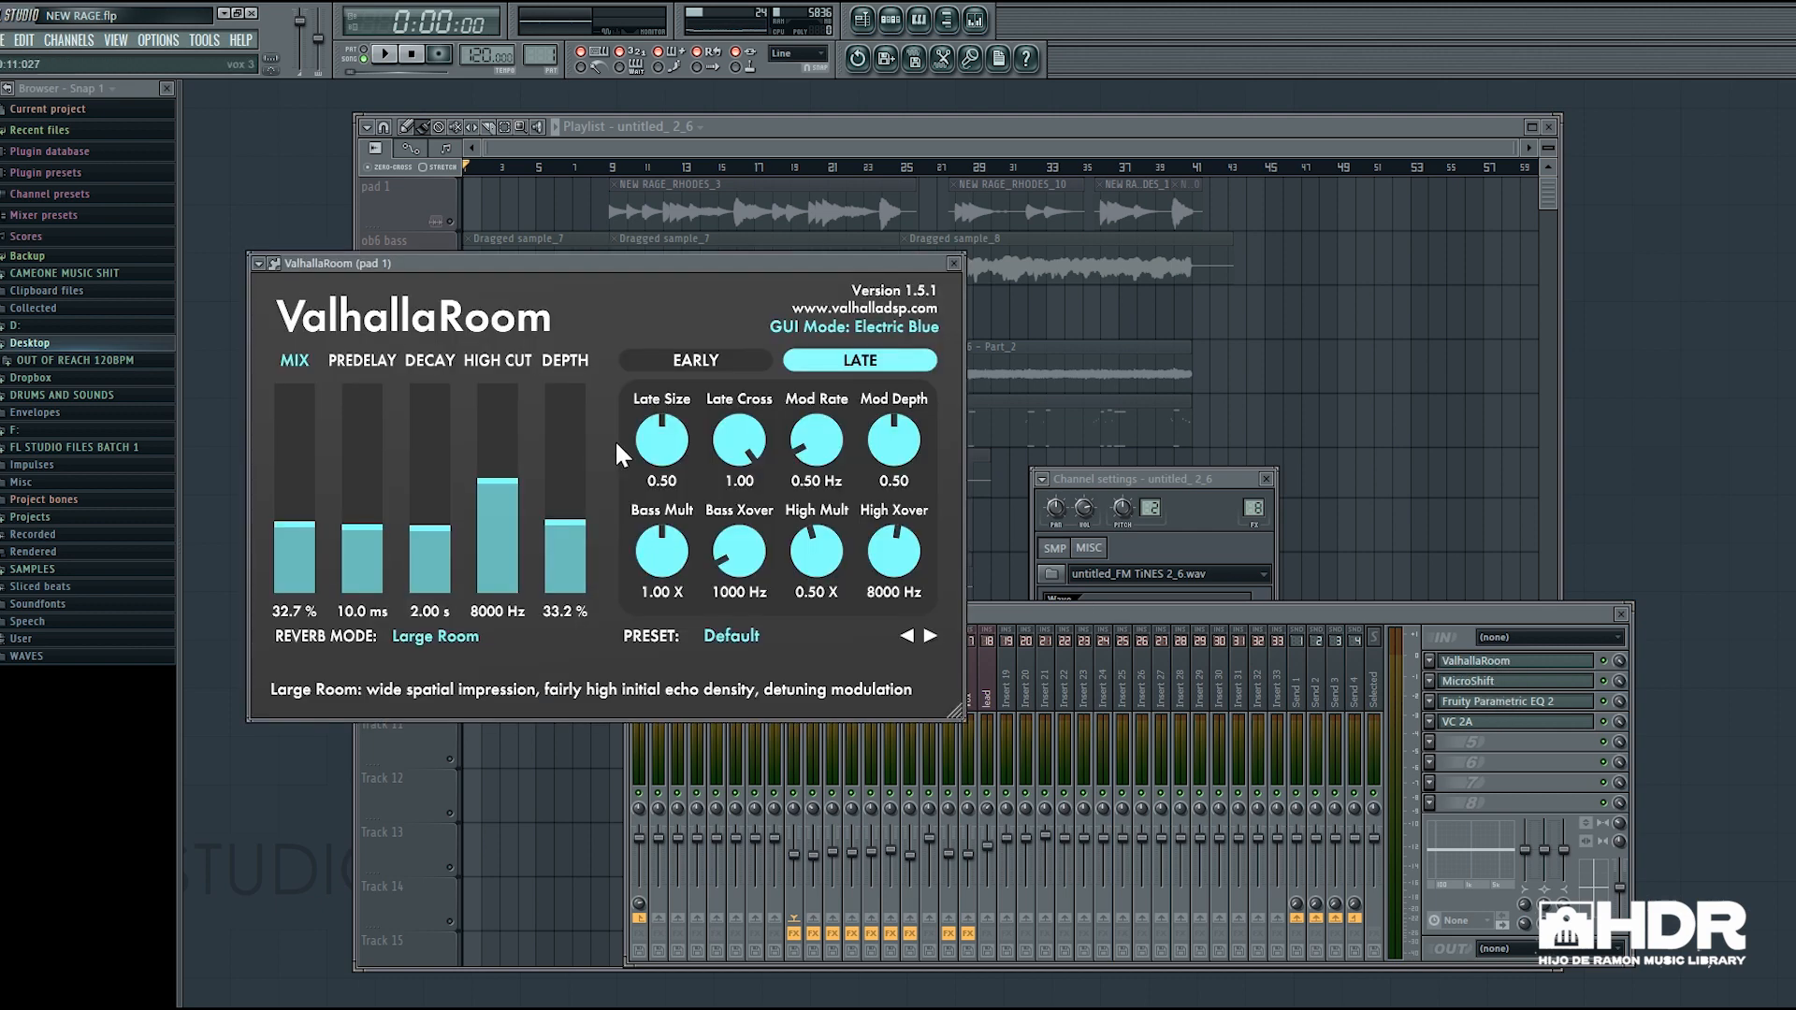
pyautogui.click(1470, 681)
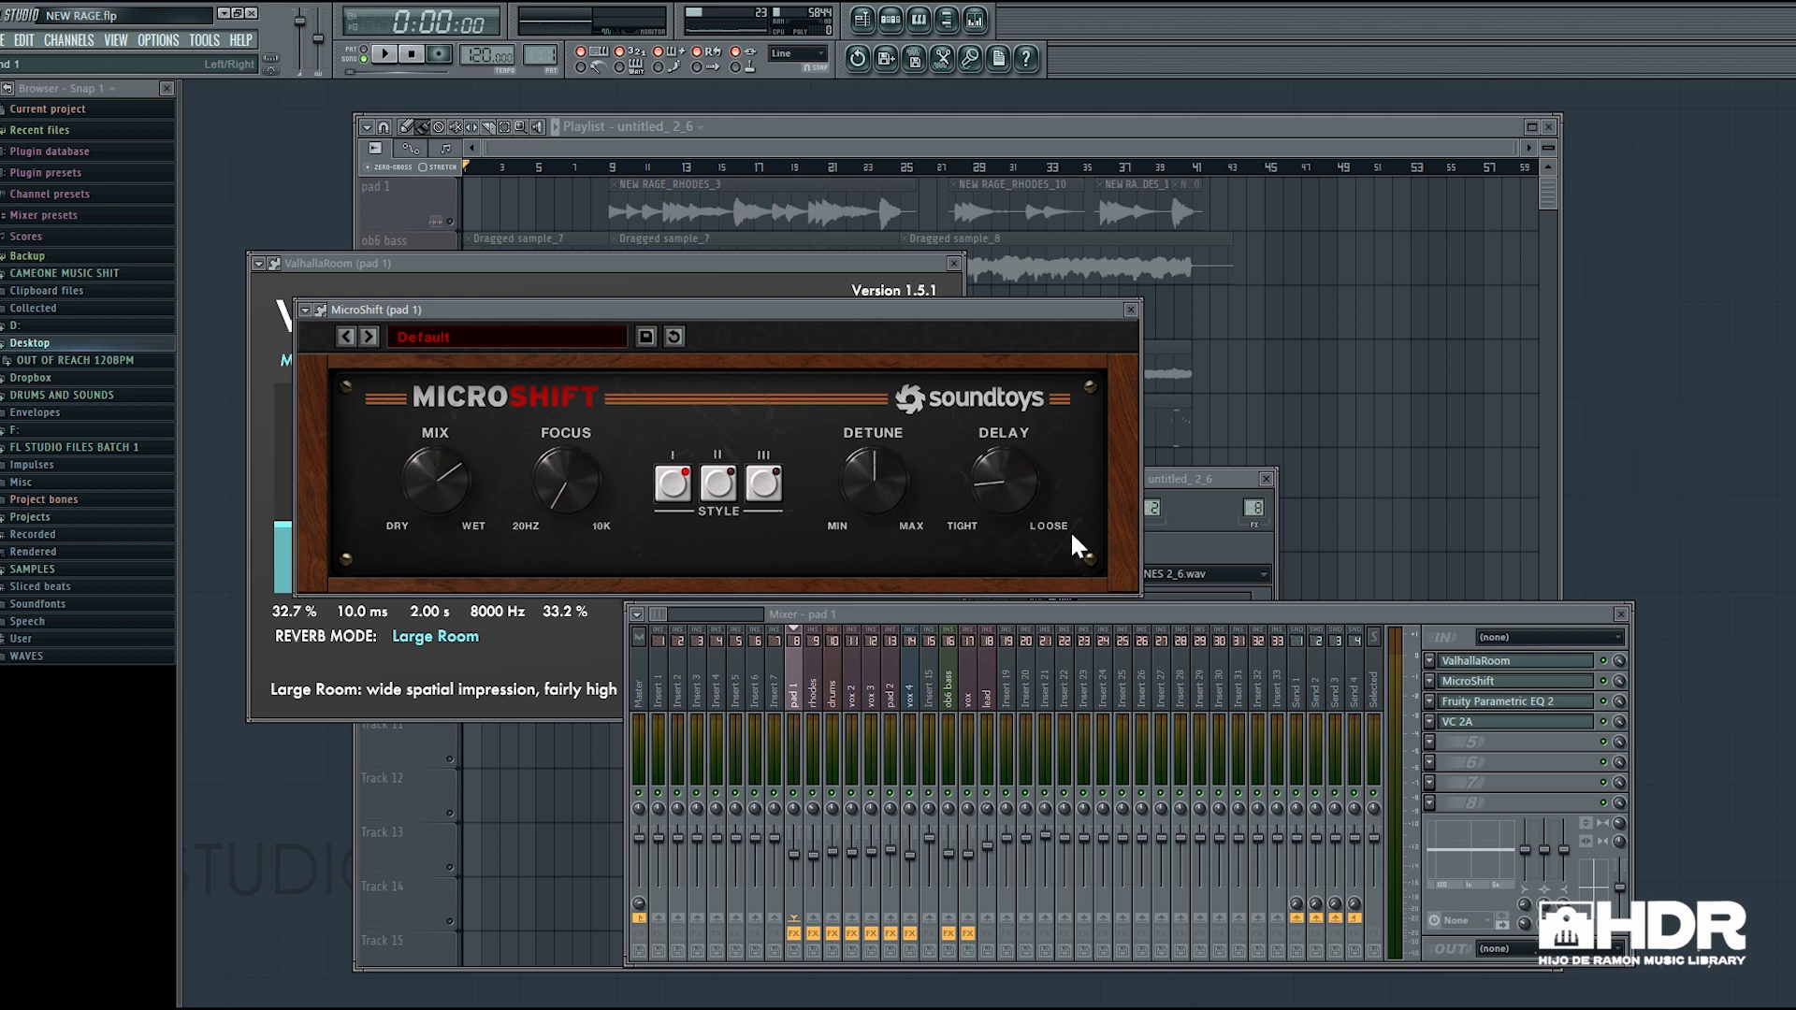
pyautogui.click(1497, 702)
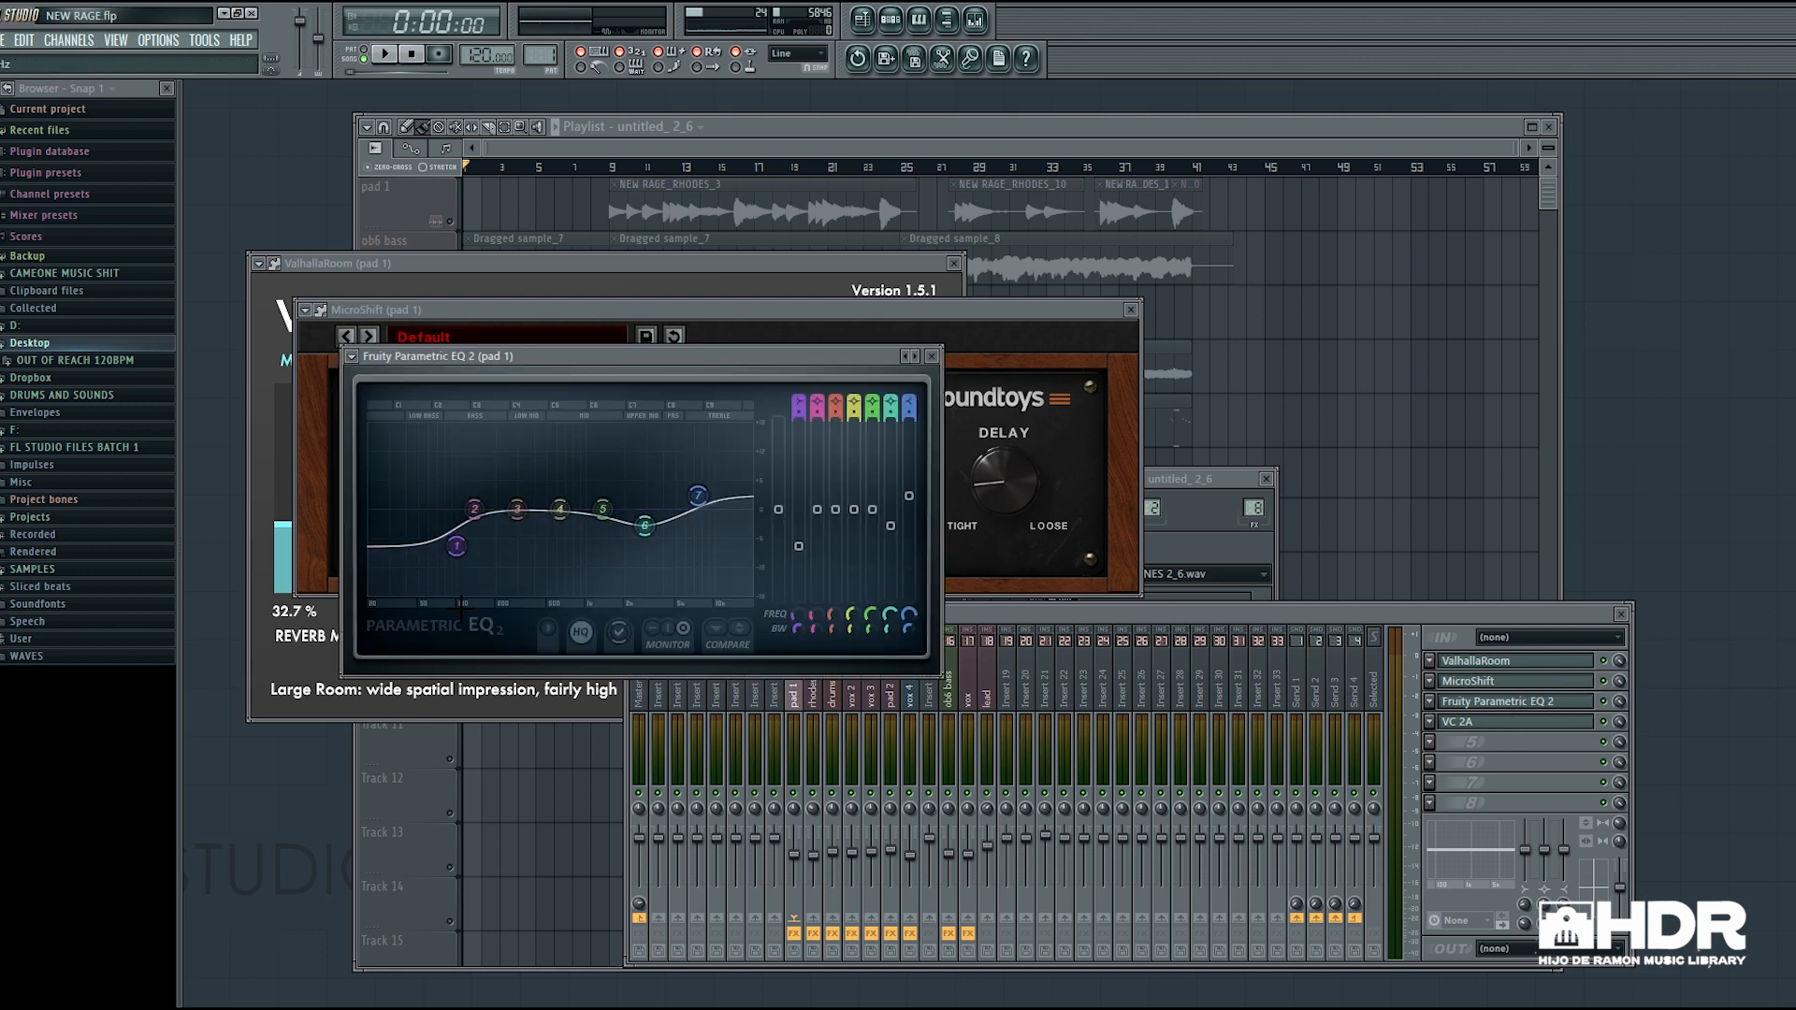
pyautogui.click(1476, 723)
pyautogui.moveTo(731, 344)
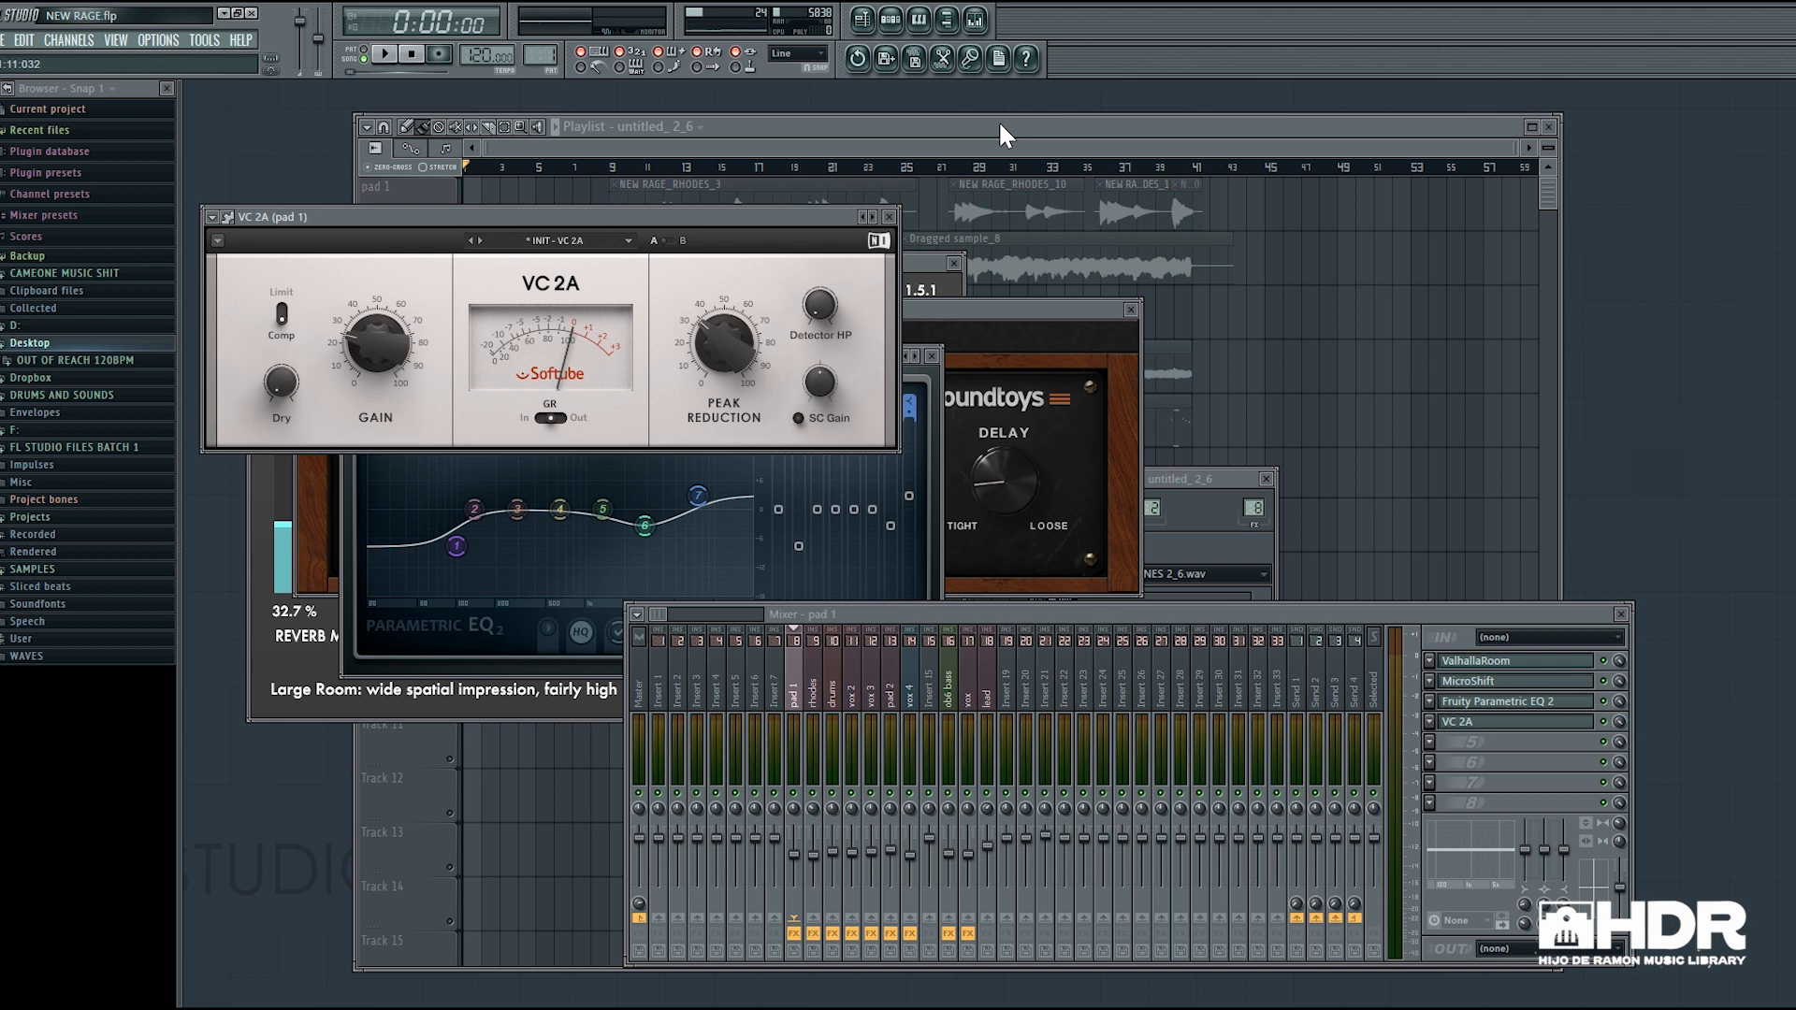
# Close the VC 2A, Fruity Parametric EQ 2, ValhallaRoom and MicroShift windows and bring the playlist to the front.
pyautogui.click(888, 216)
pyautogui.click(933, 356)
pyautogui.click(954, 262)
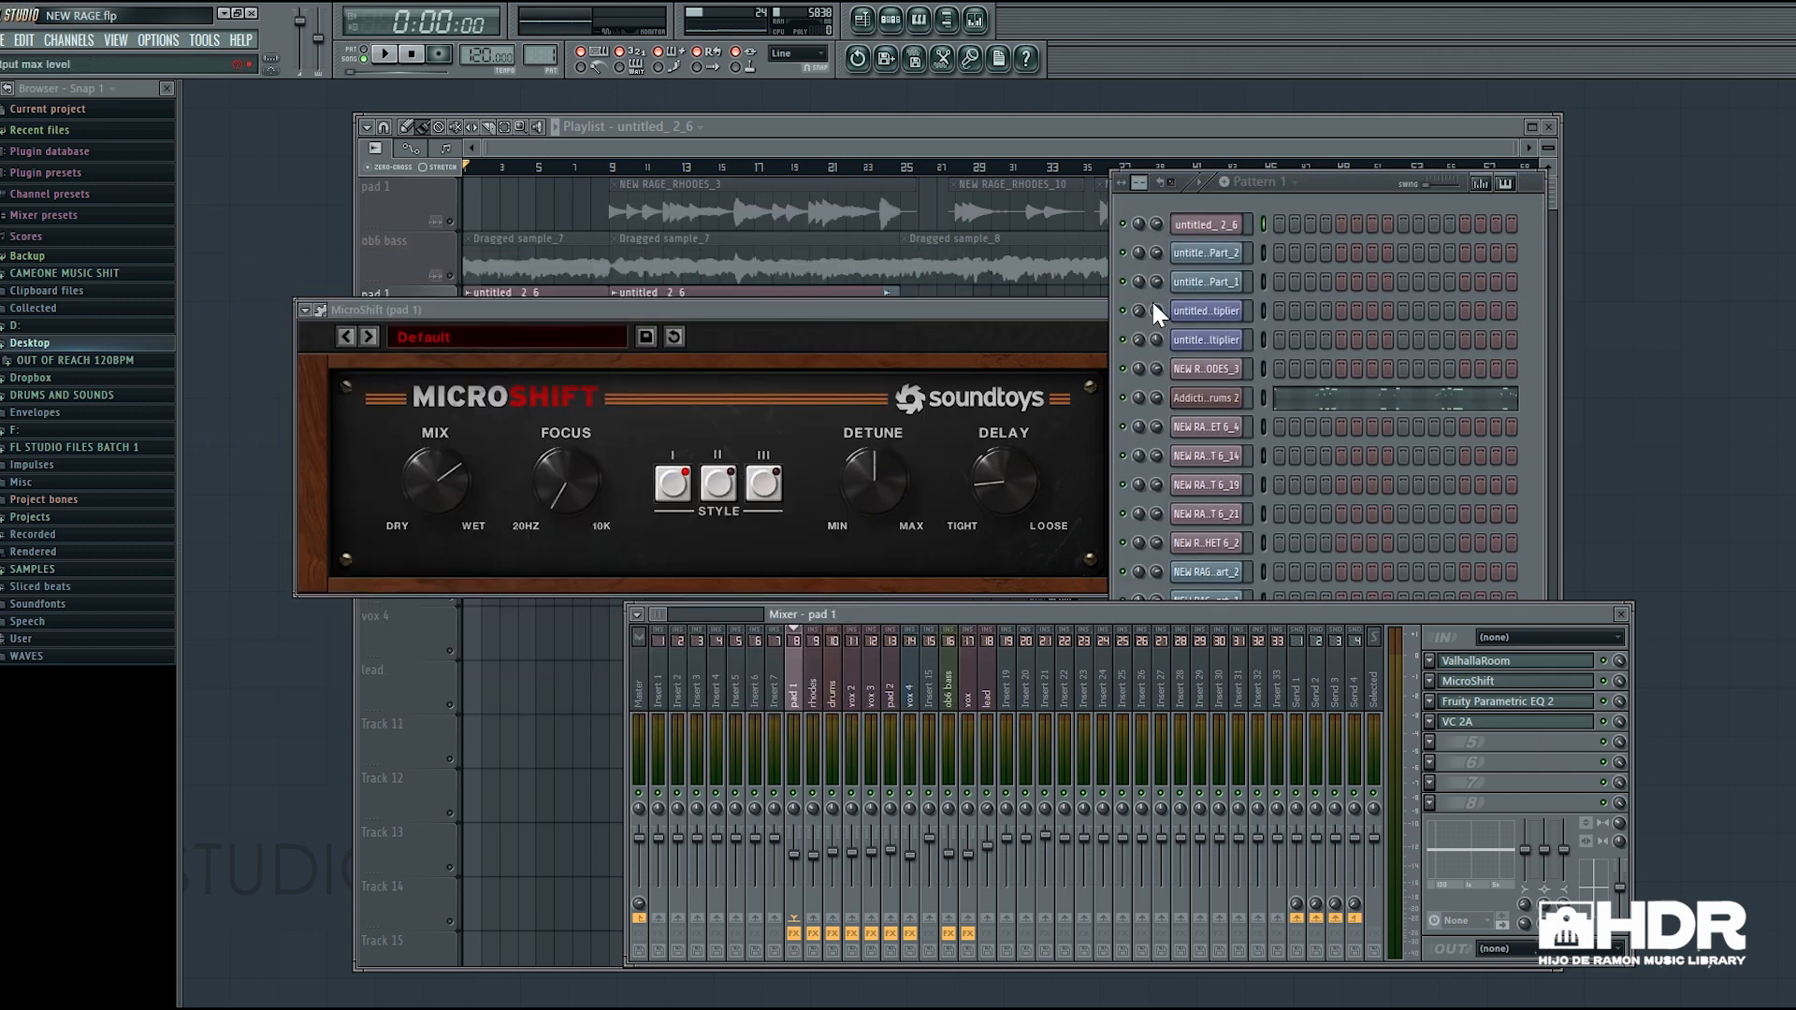
pyautogui.click(1151, 310)
pyautogui.click(788, 153)
# Open the channel settings of the untitled_ 2_6 clip and return to the playlist.
pyautogui.doubleClick(588, 322)
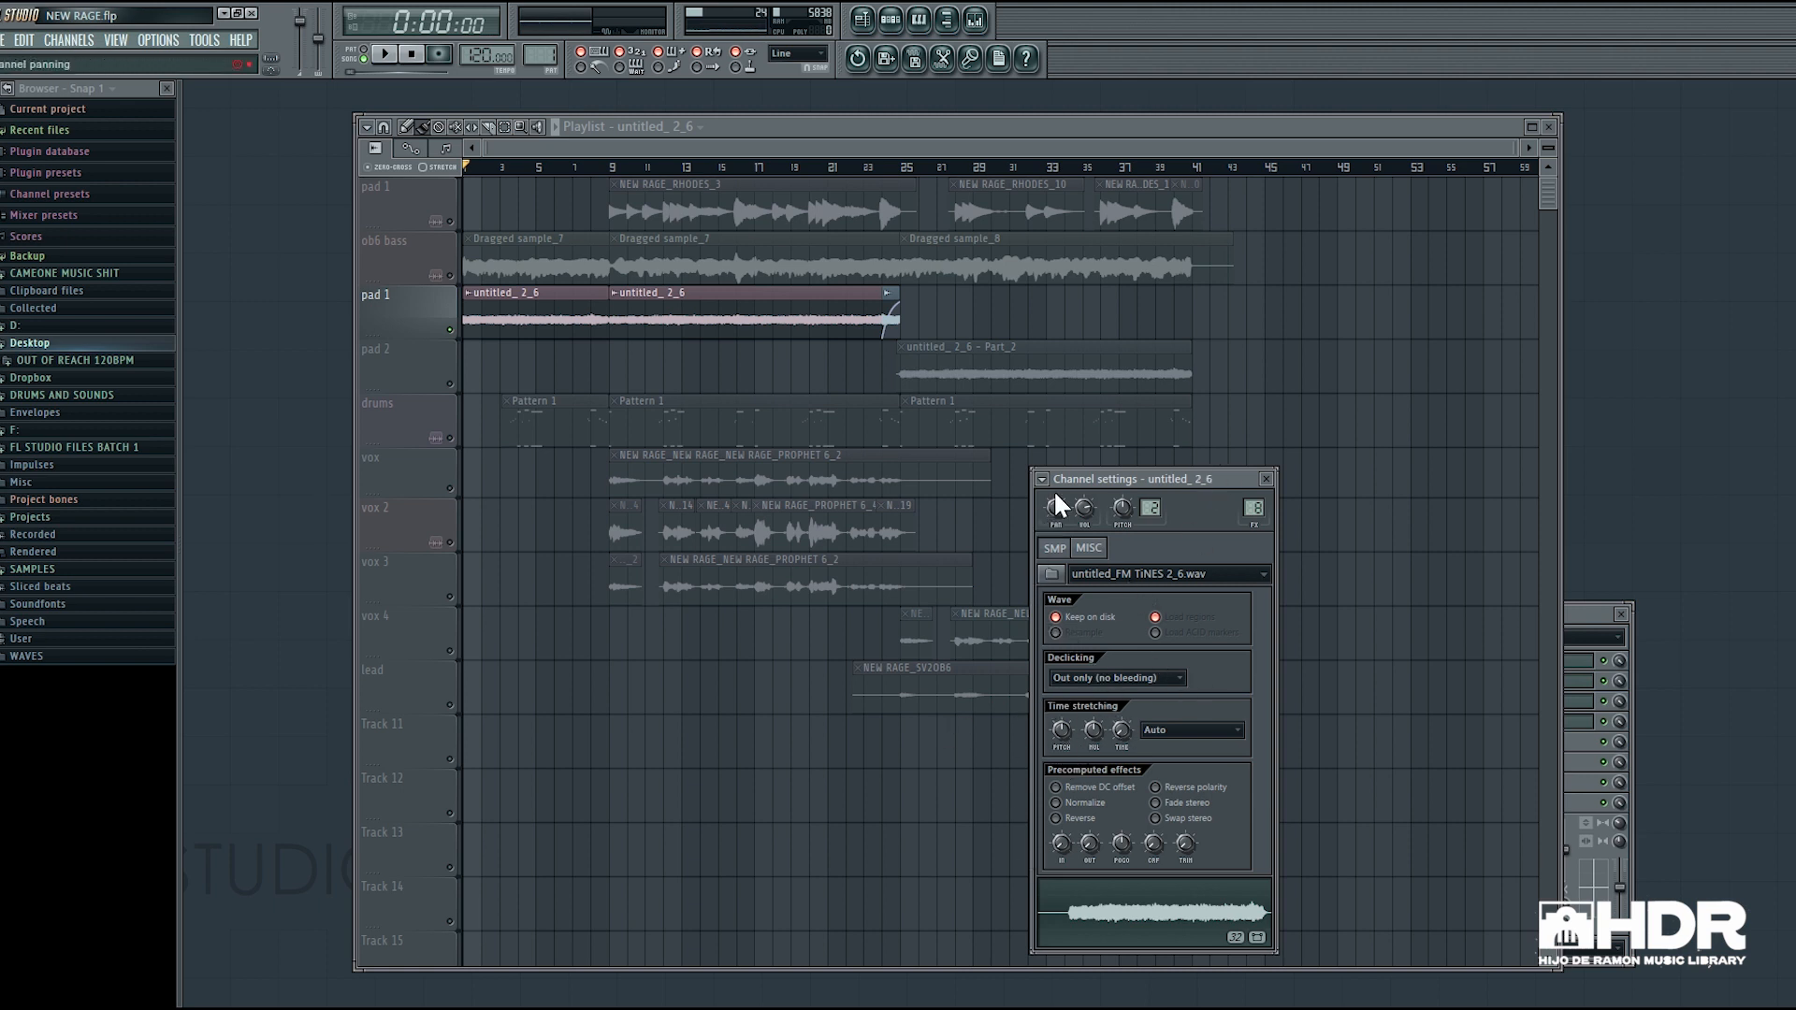
pyautogui.click(1018, 123)
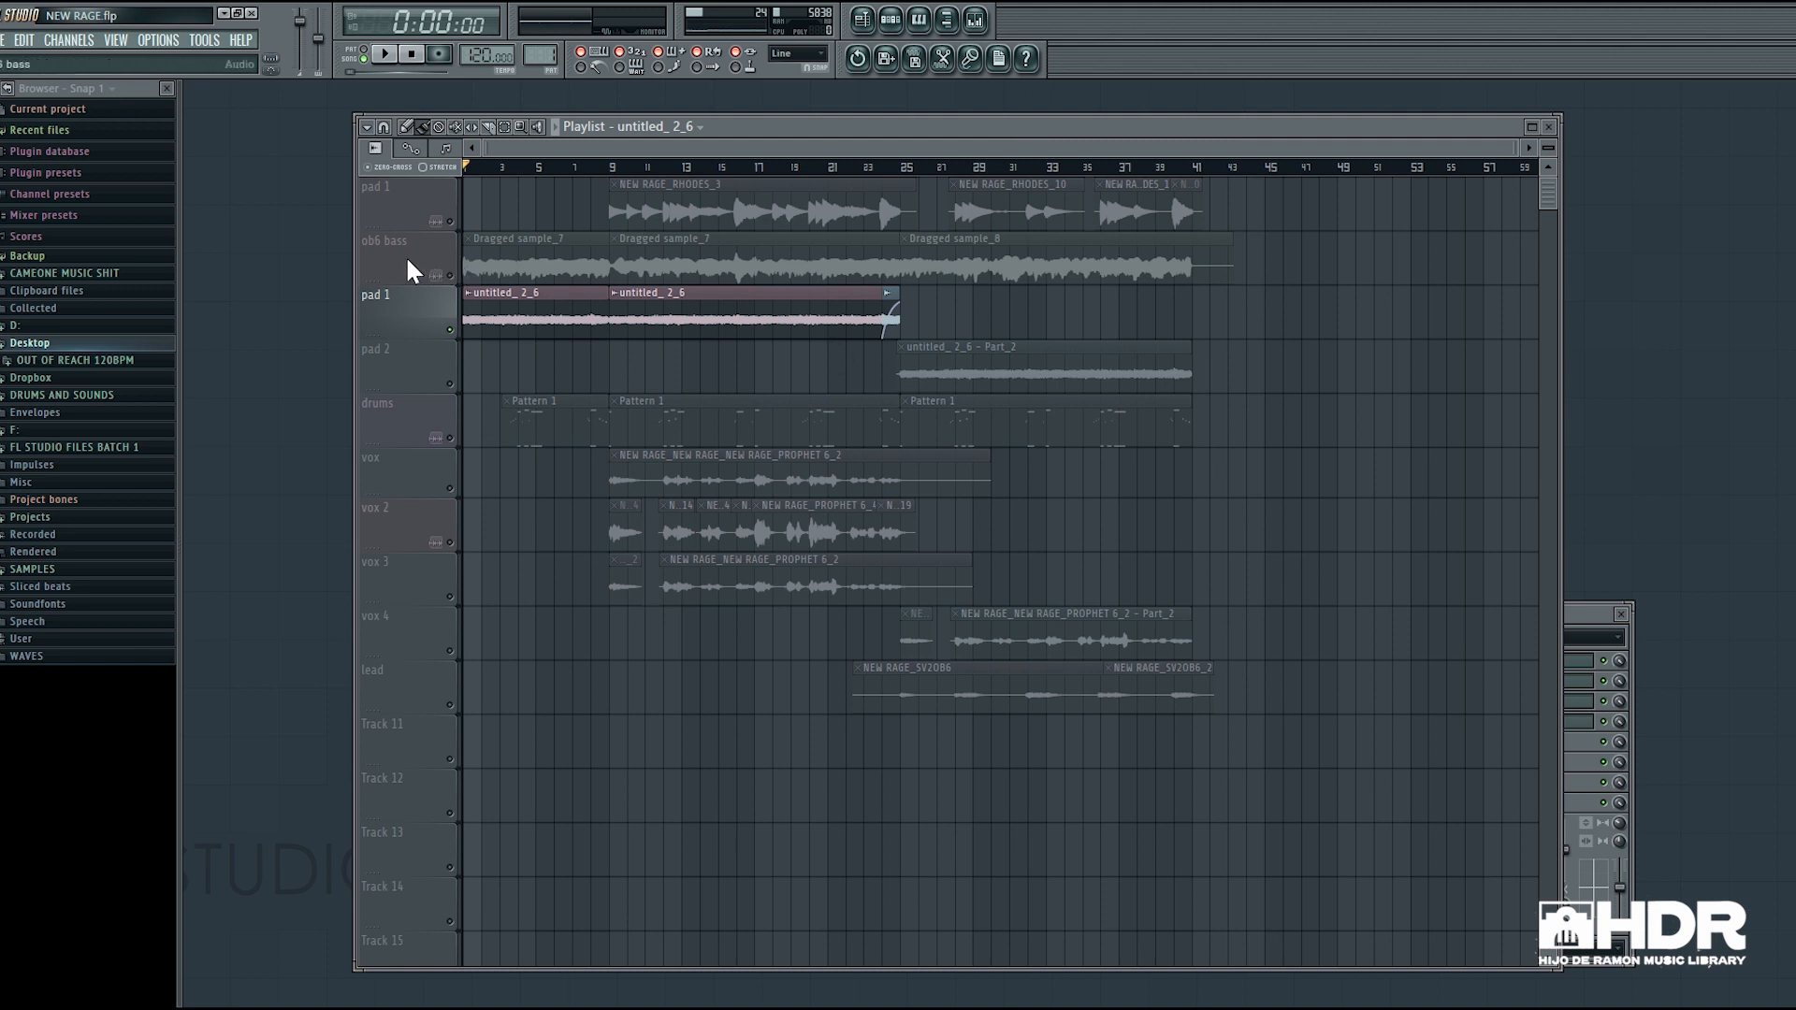
pyautogui.moveTo(858, 127); pyautogui.dragTo(860, 127)
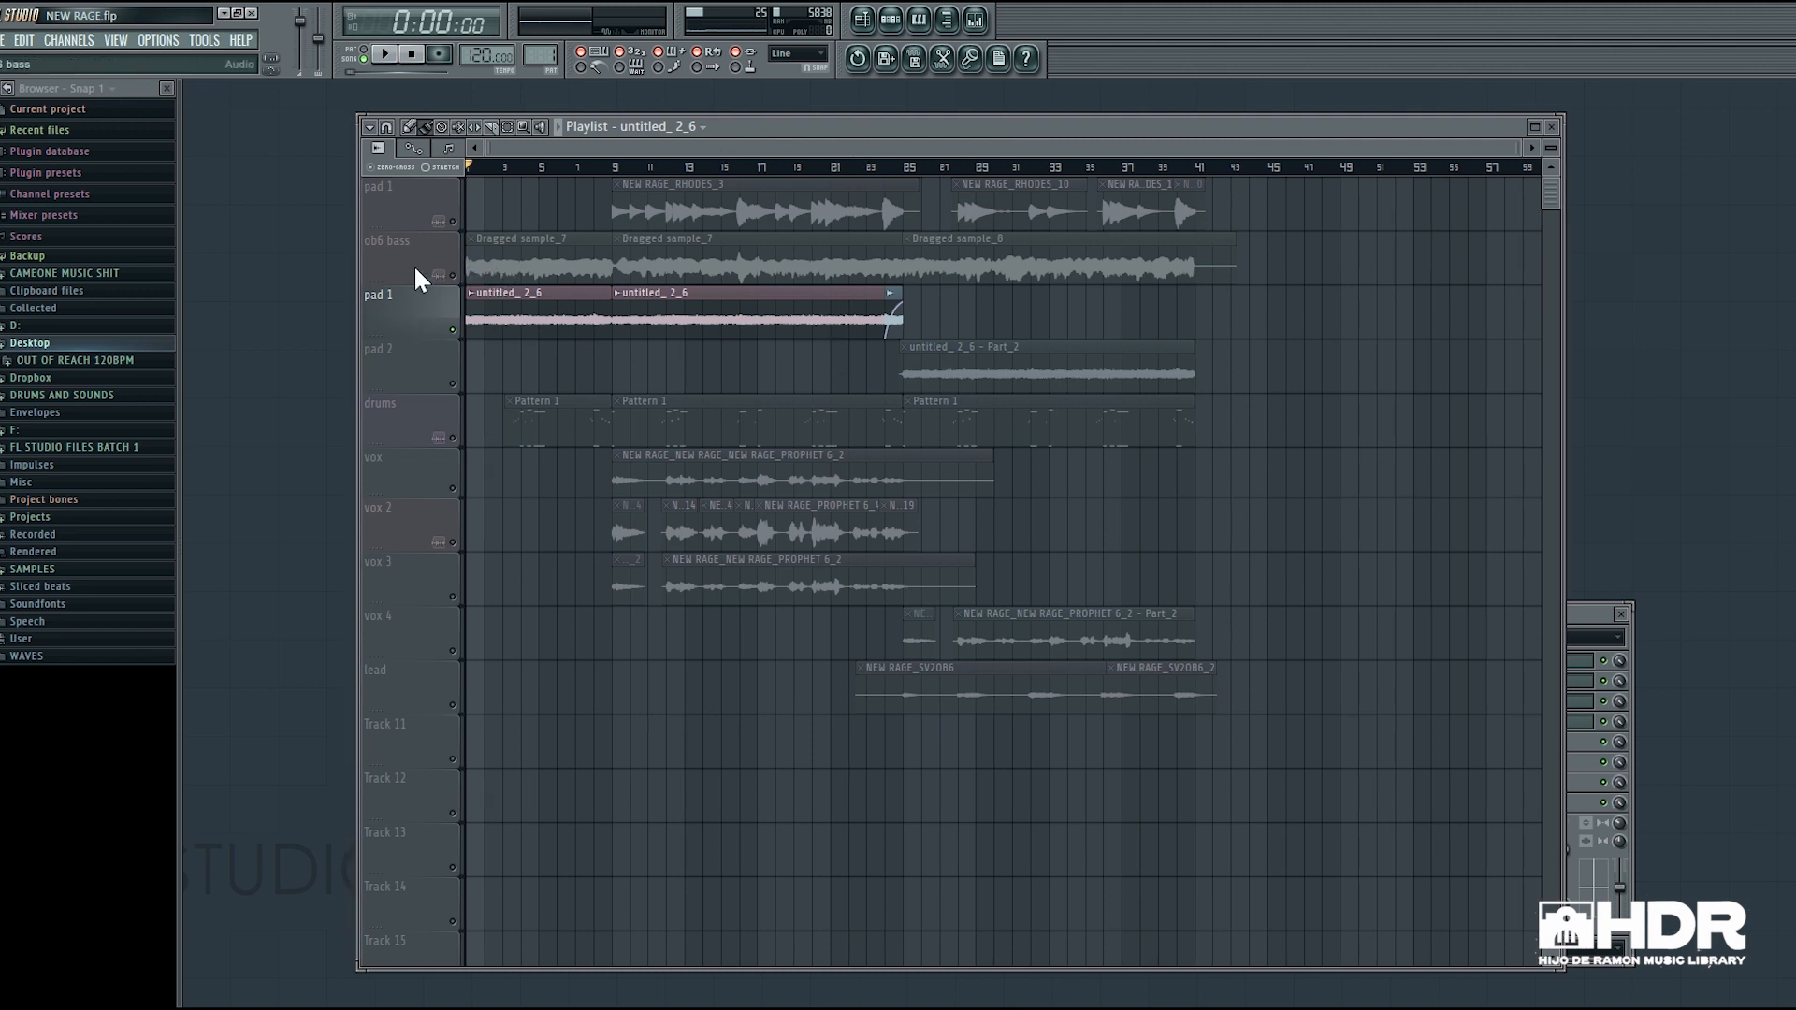
# Solo the ob6 bass track and play it from the start with its mixer channel selected.
pyautogui.click(440, 280)
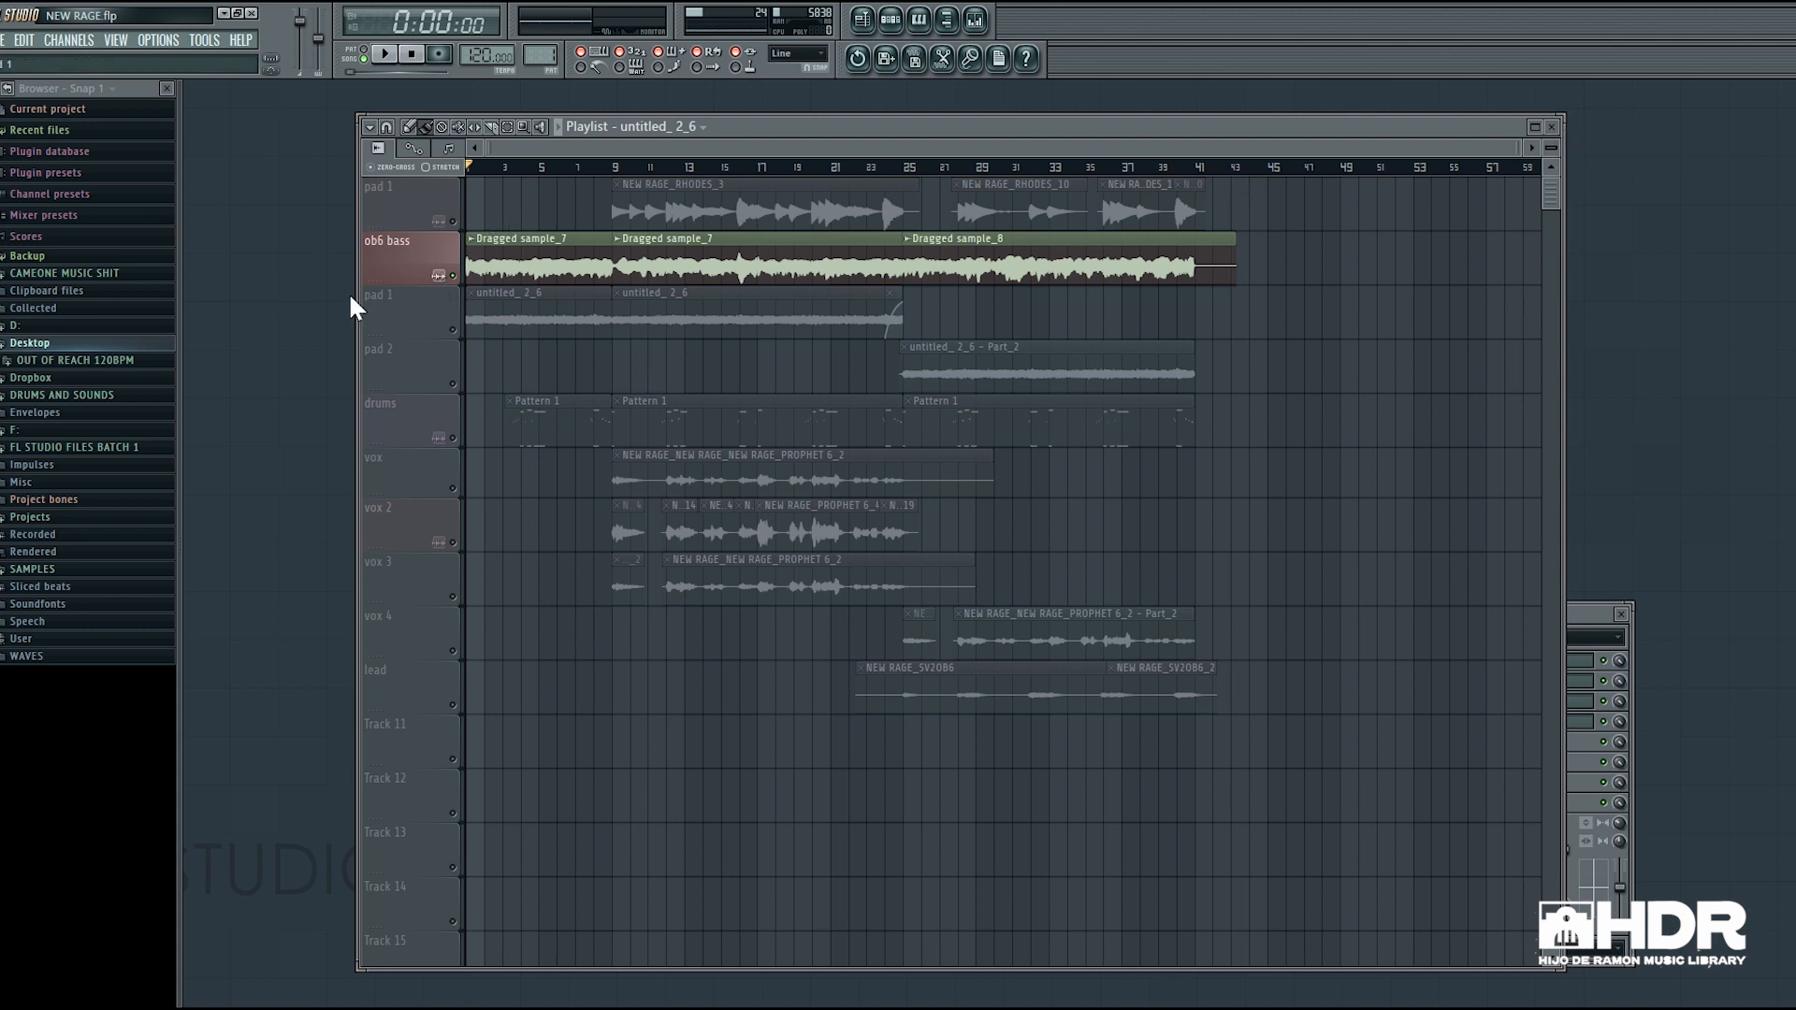
pyautogui.press('space')
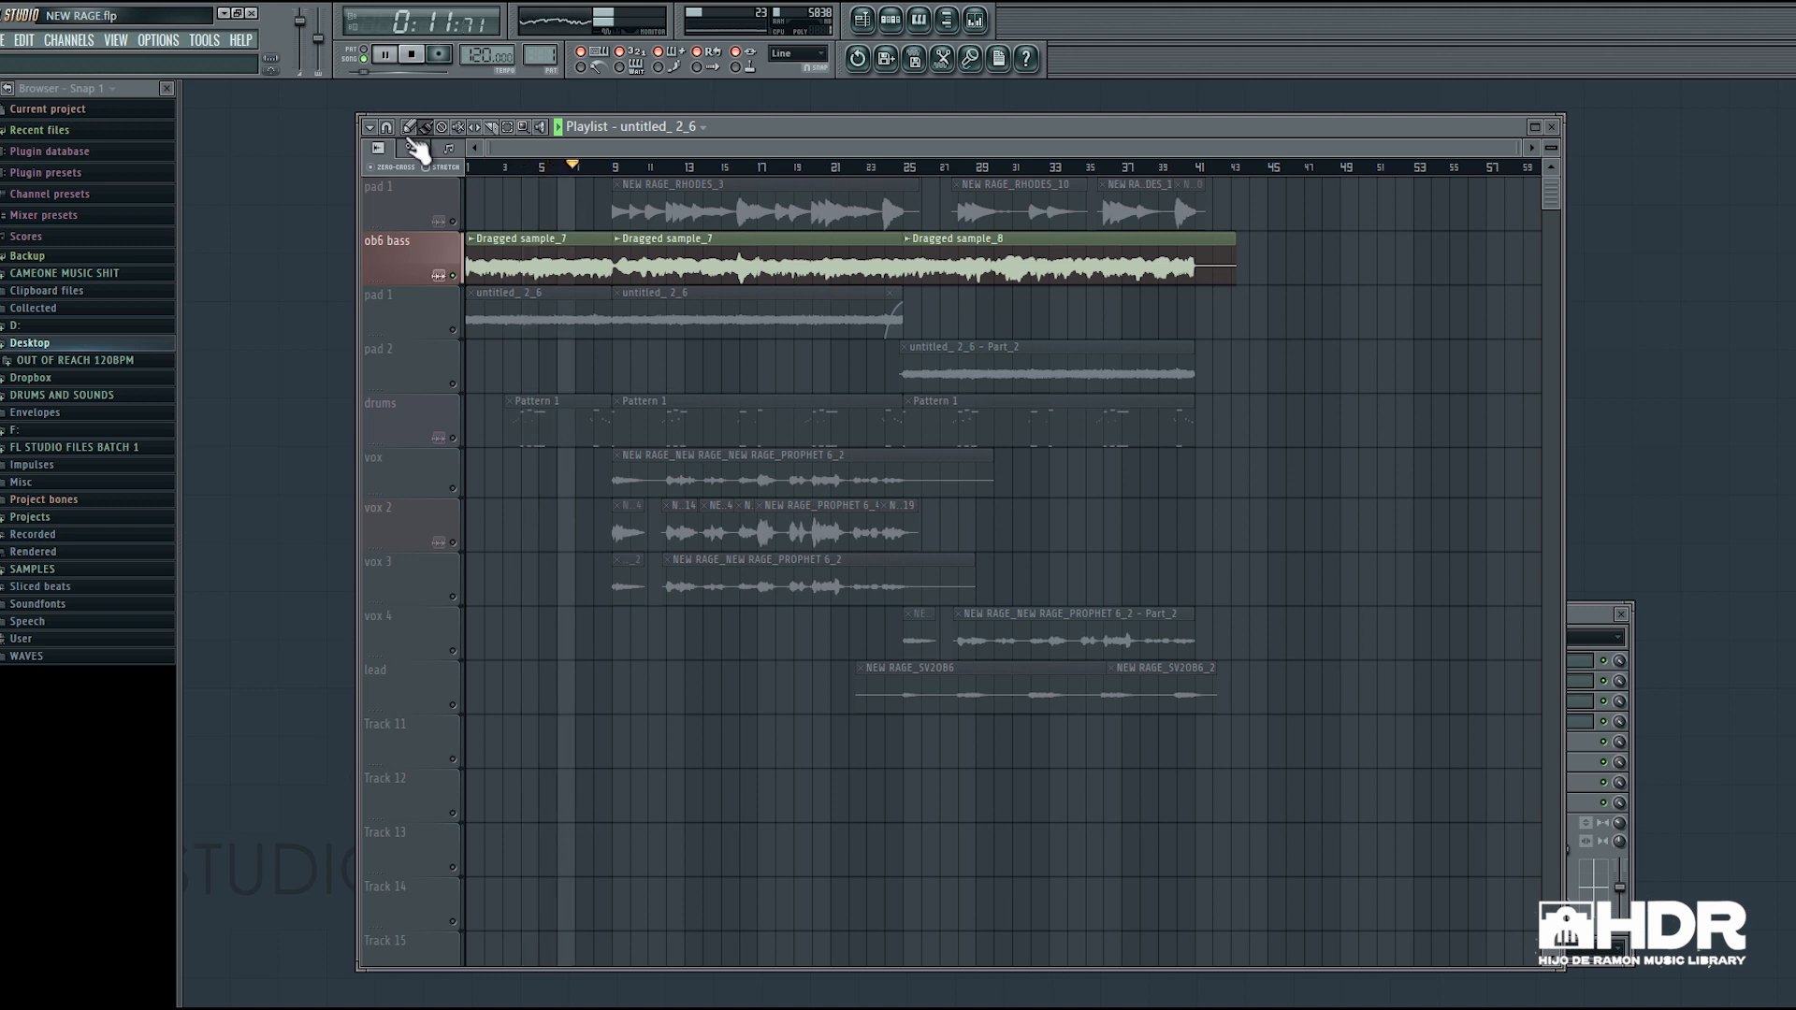
pyautogui.click(1573, 612)
pyautogui.click(953, 697)
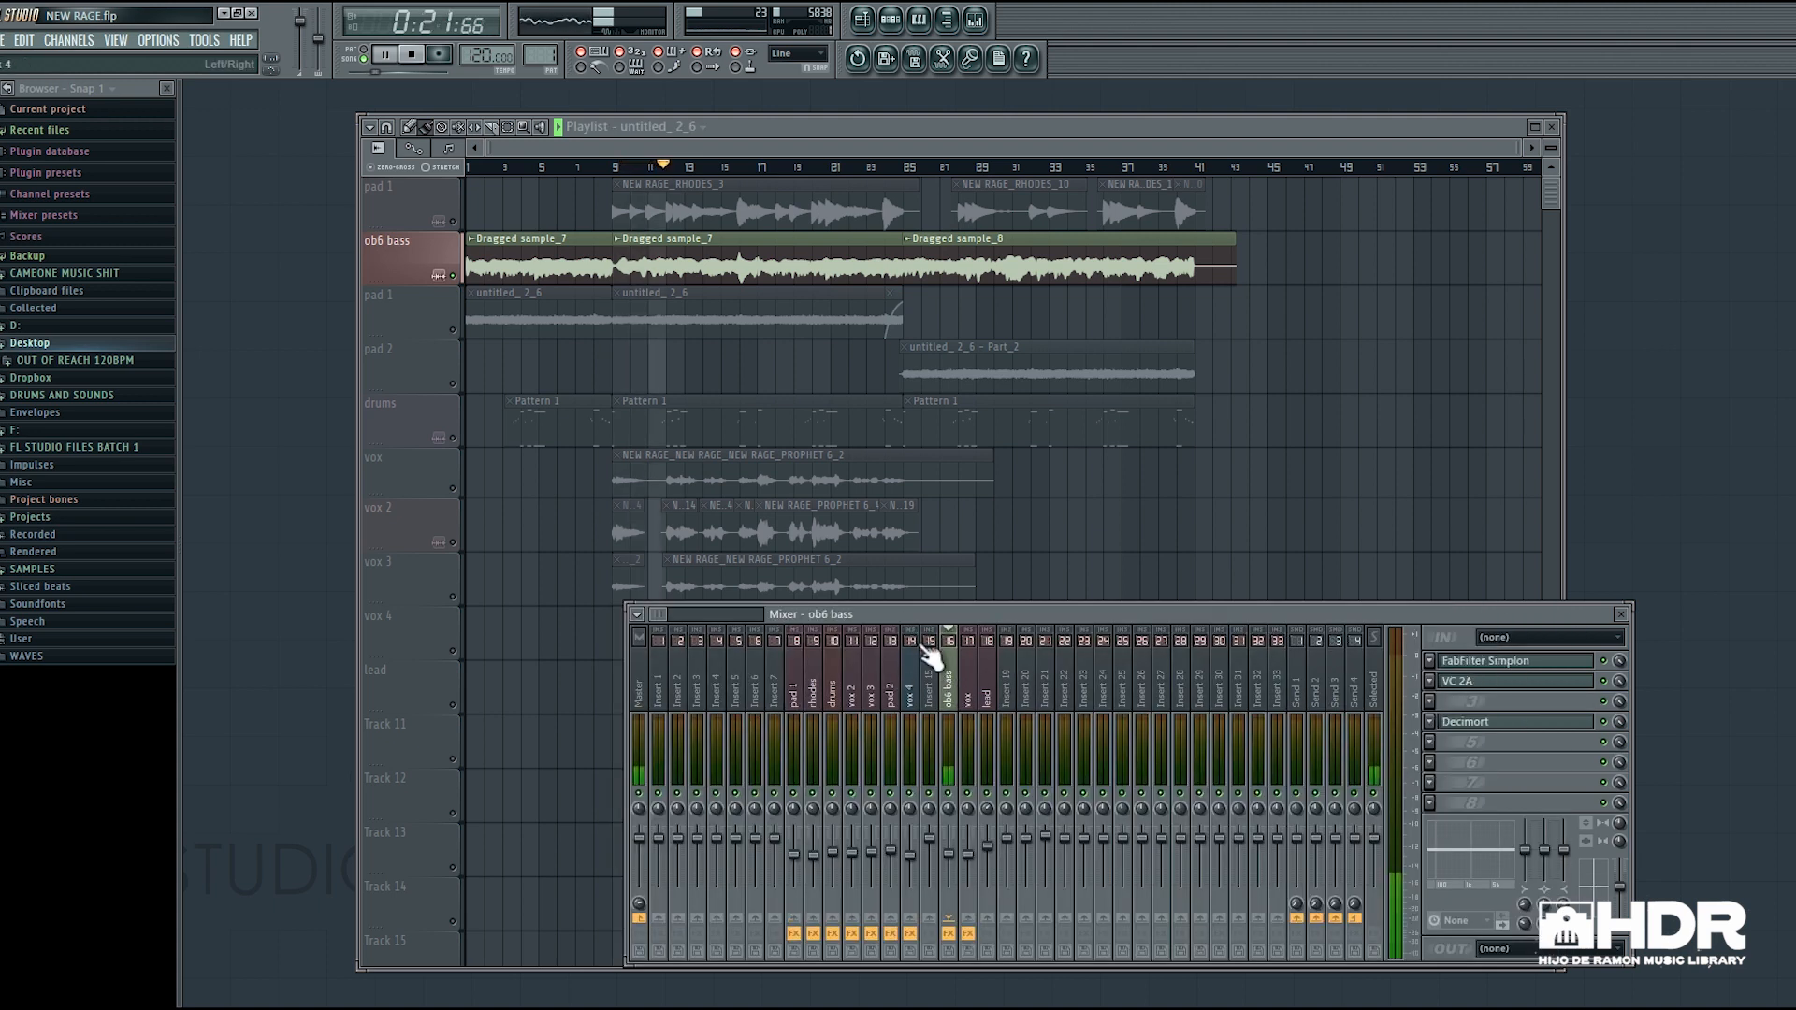
pyautogui.press('space')
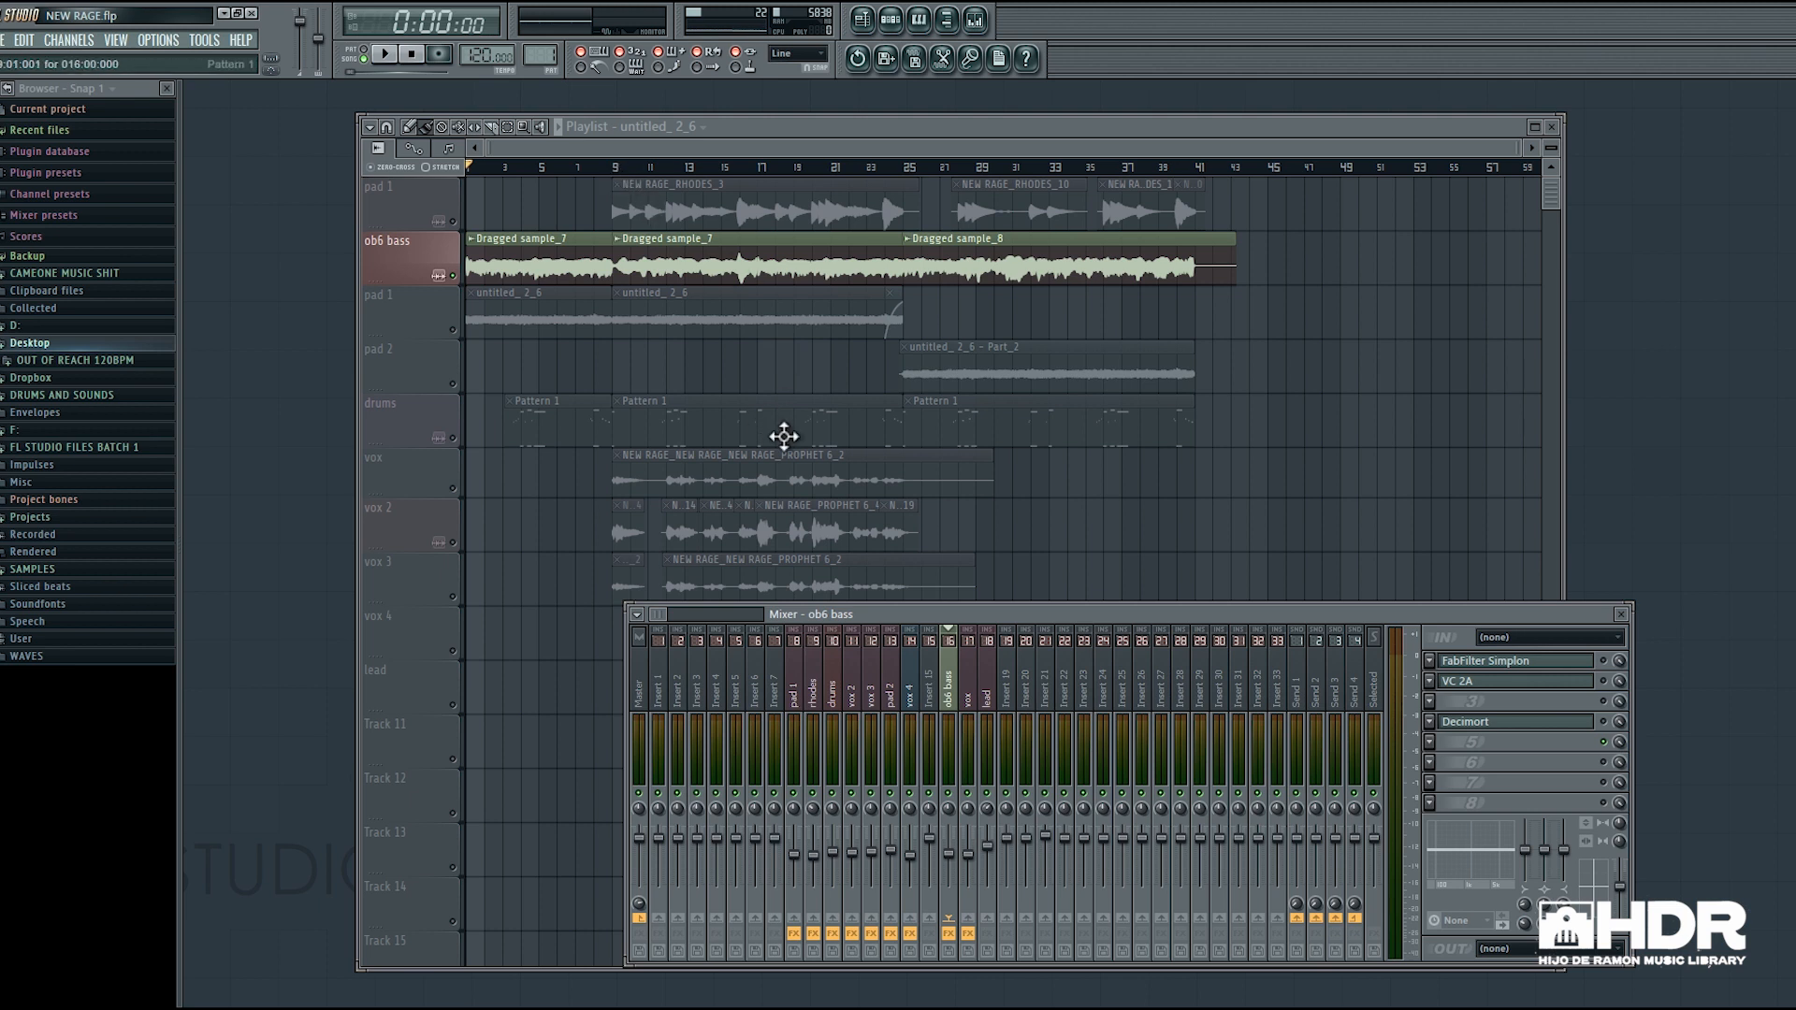
# Play the soloed ob6 bass from bar 9 and stop playback.
pyautogui.click(615, 168)
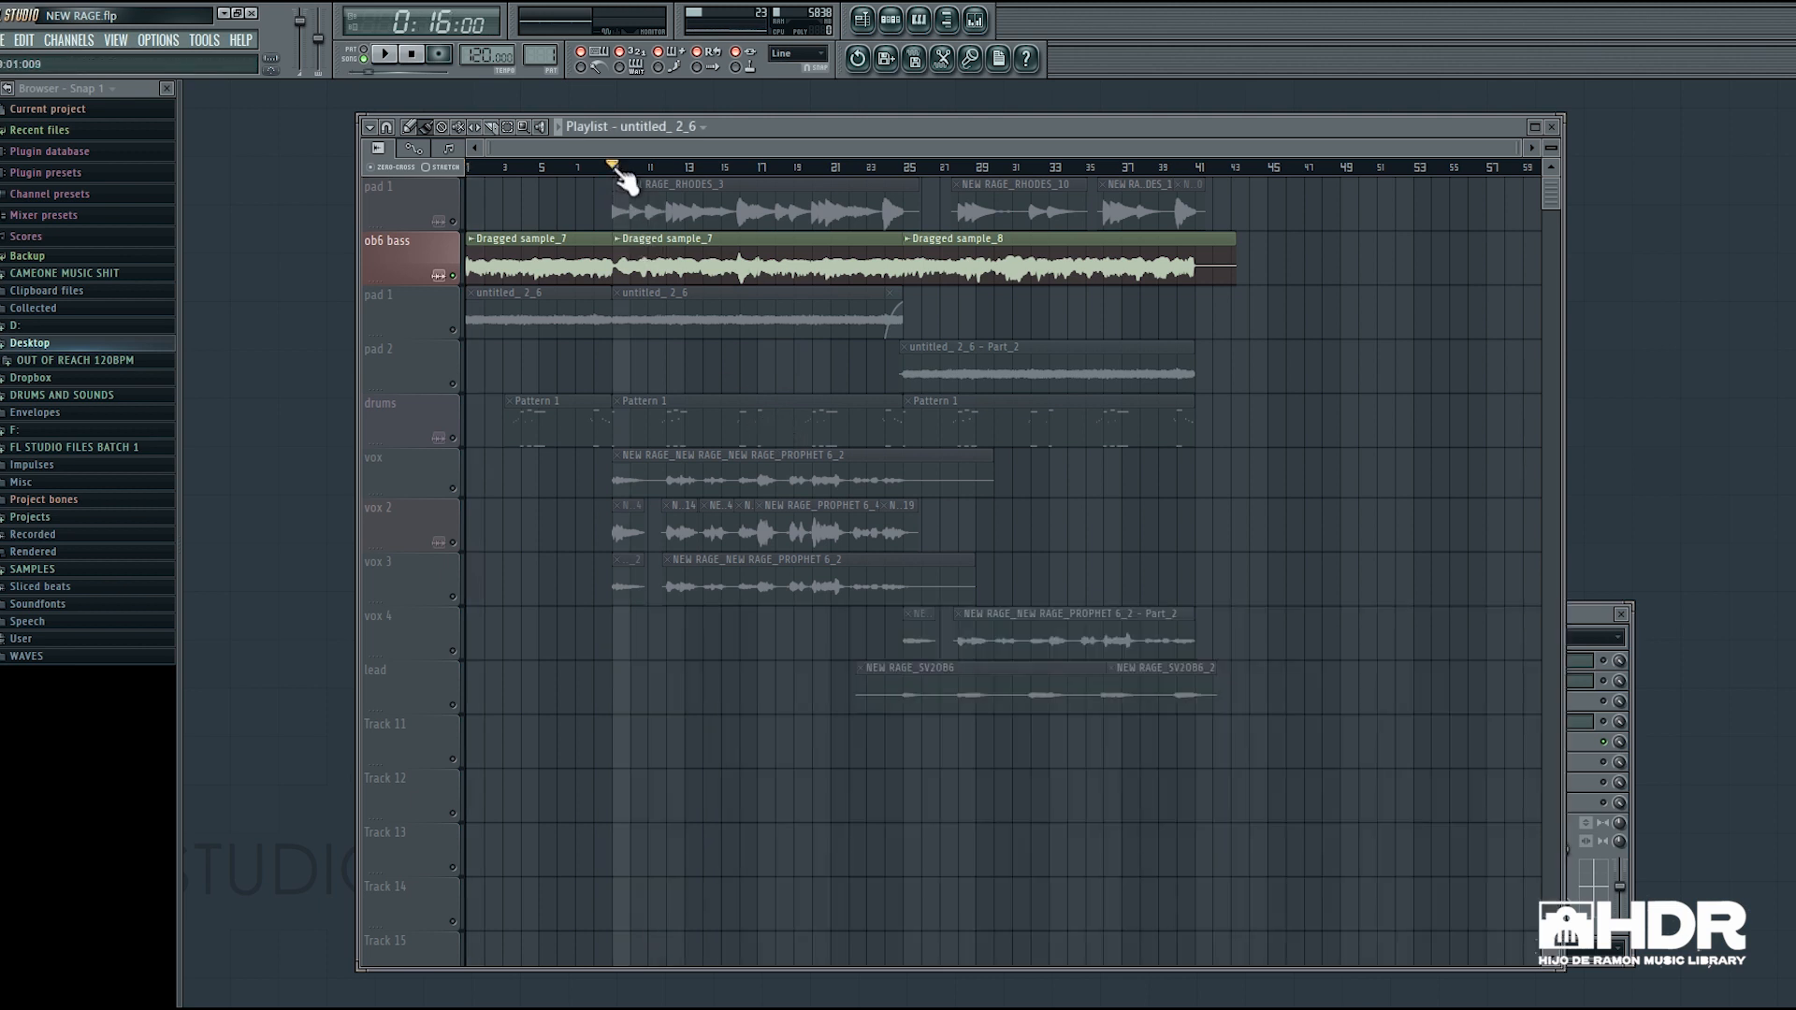
pyautogui.press('space')
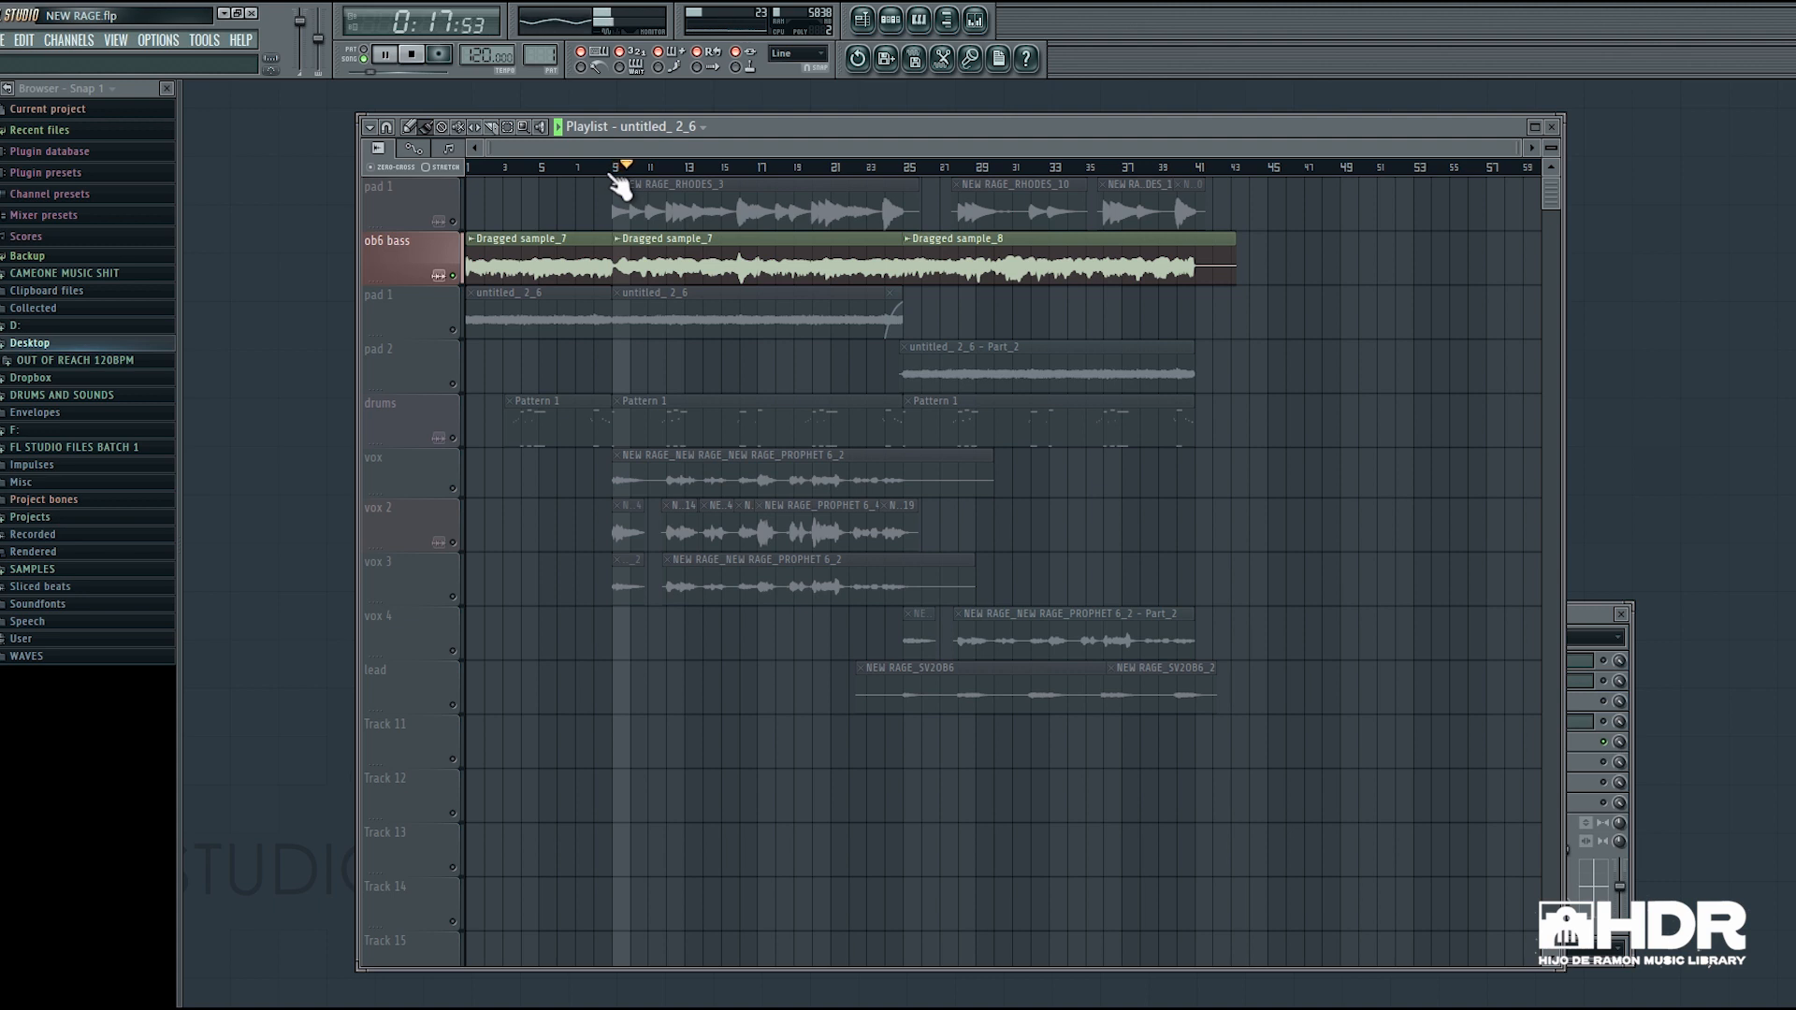
pyautogui.press('space')
# Inspect FabFilter Simplon, VC 2A and Decimort on the ob6 bass mixer channel, nudging Simplon's filter 1 point slightly.
pyautogui.click(1582, 610)
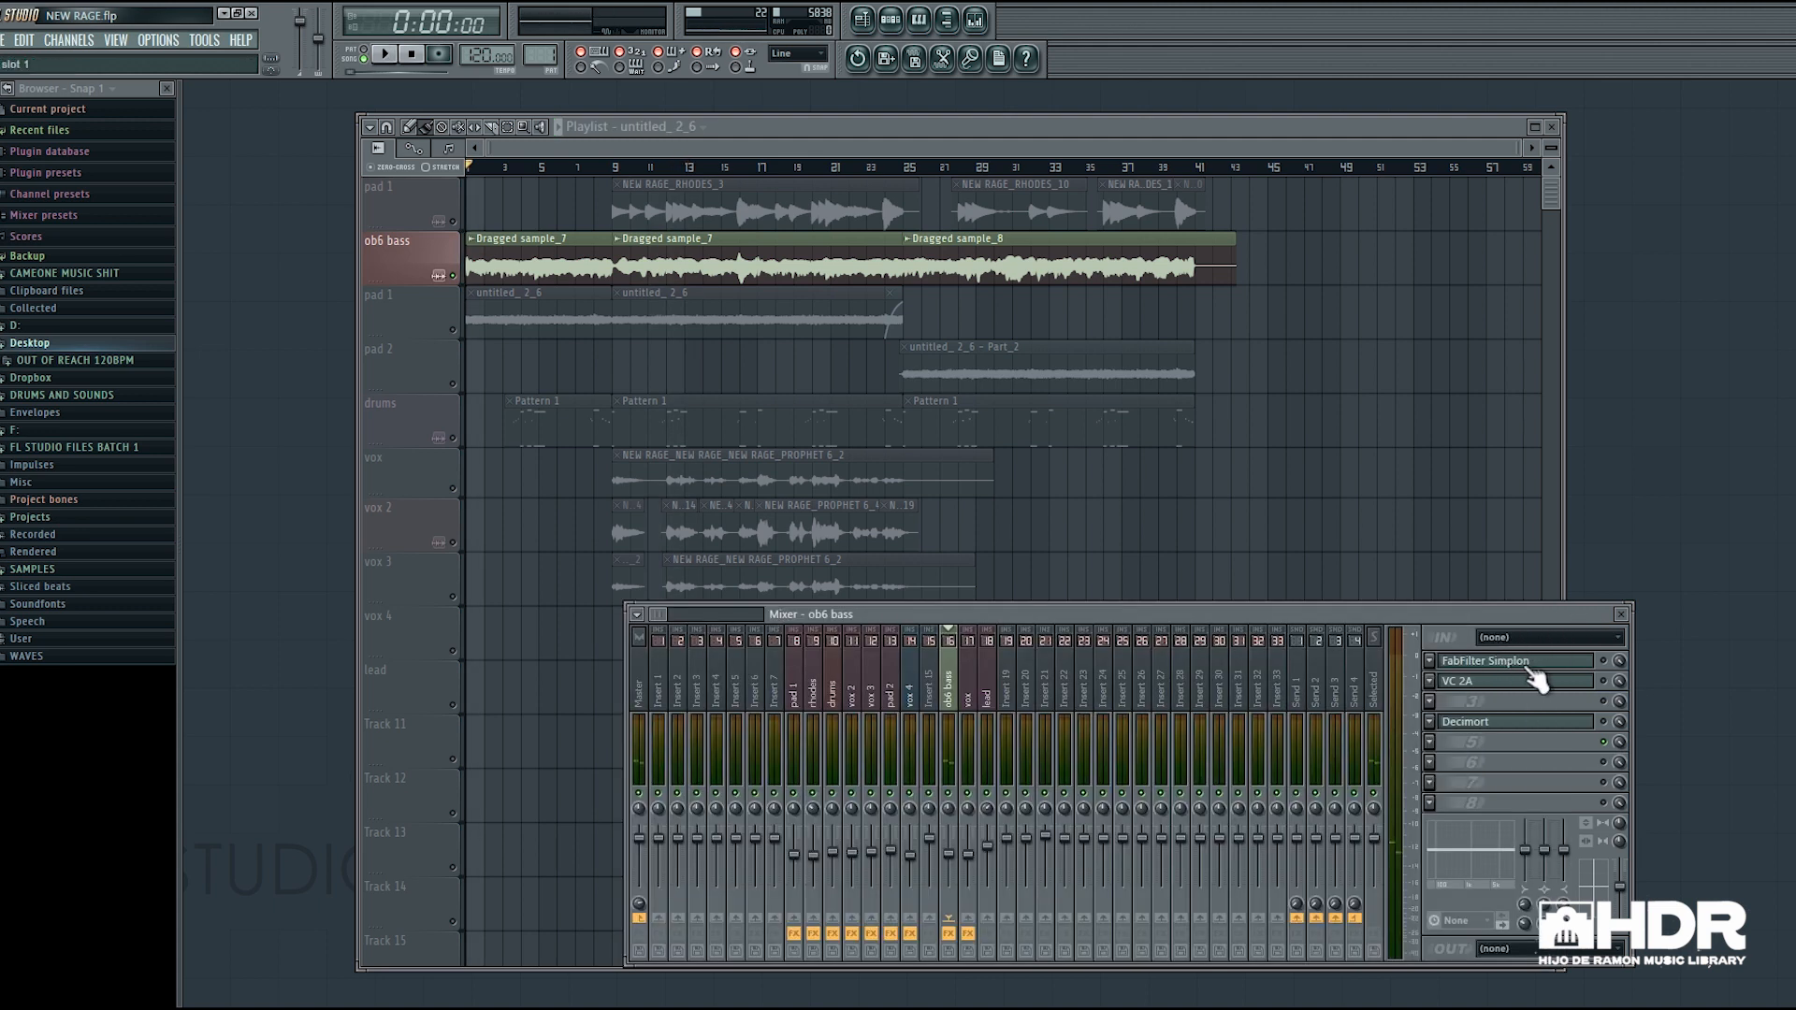
pyautogui.click(1588, 662)
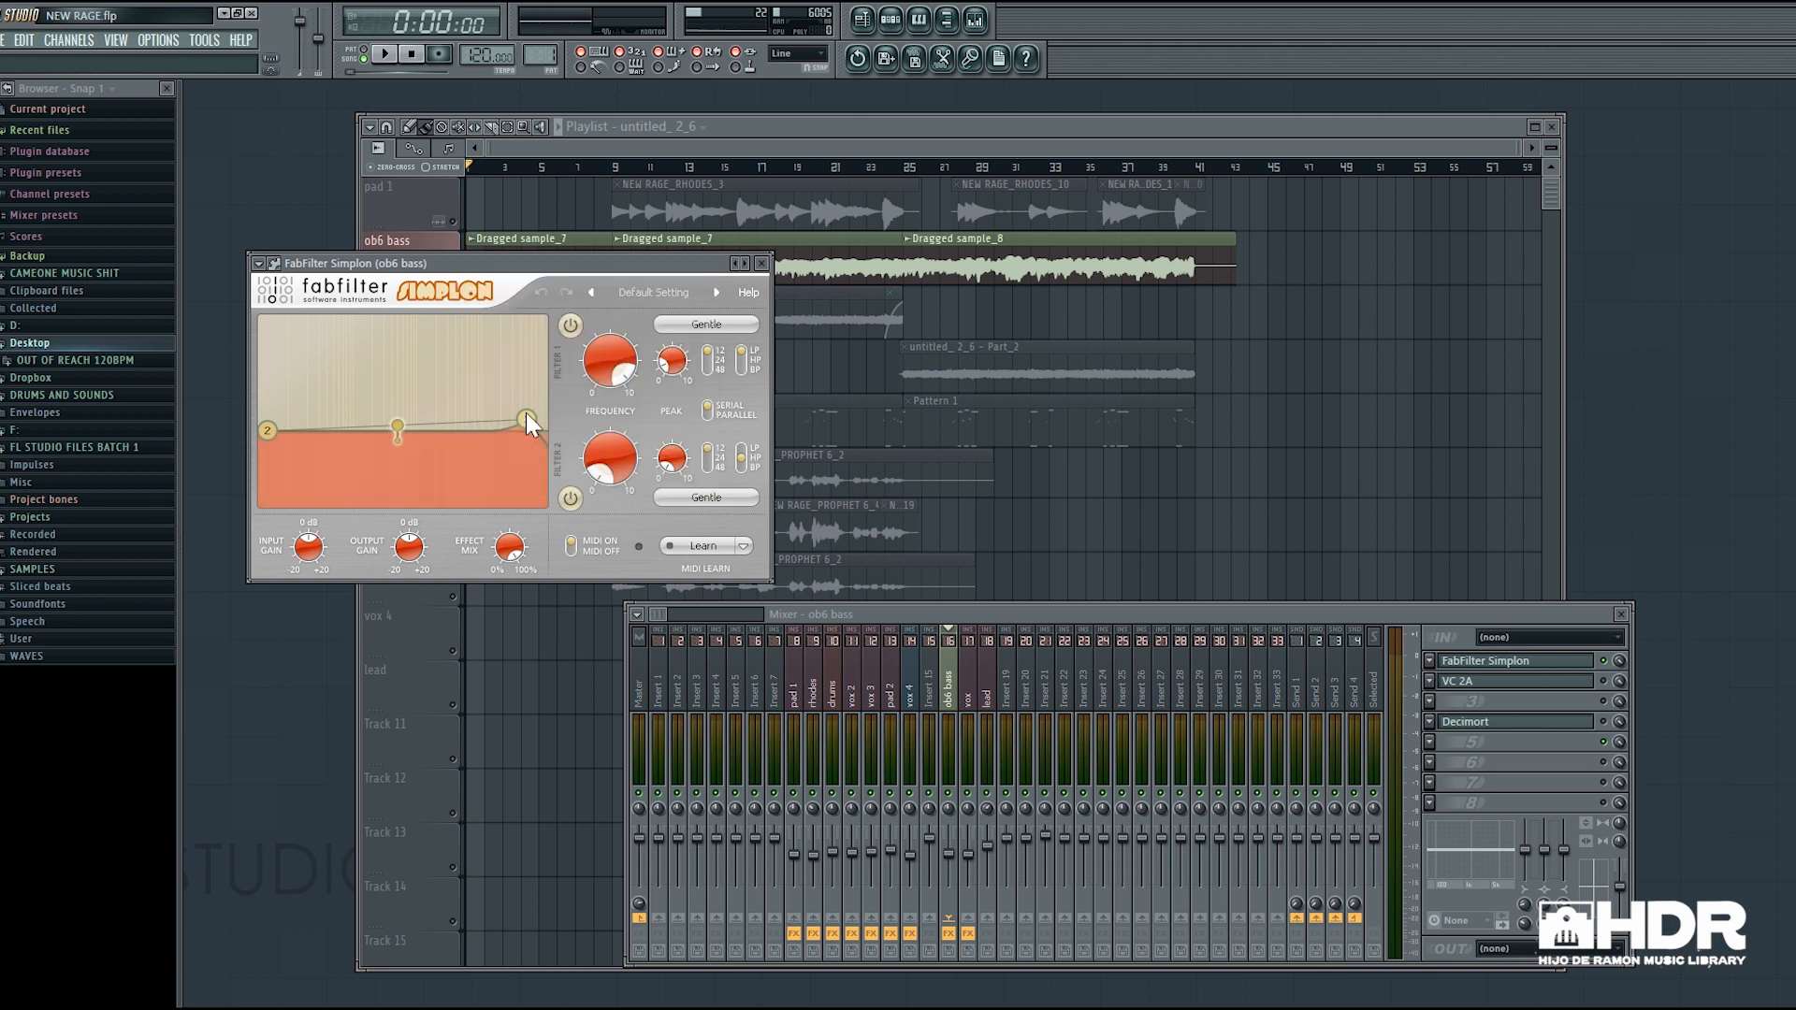
pyautogui.moveTo(524, 419); pyautogui.dragTo(526, 421)
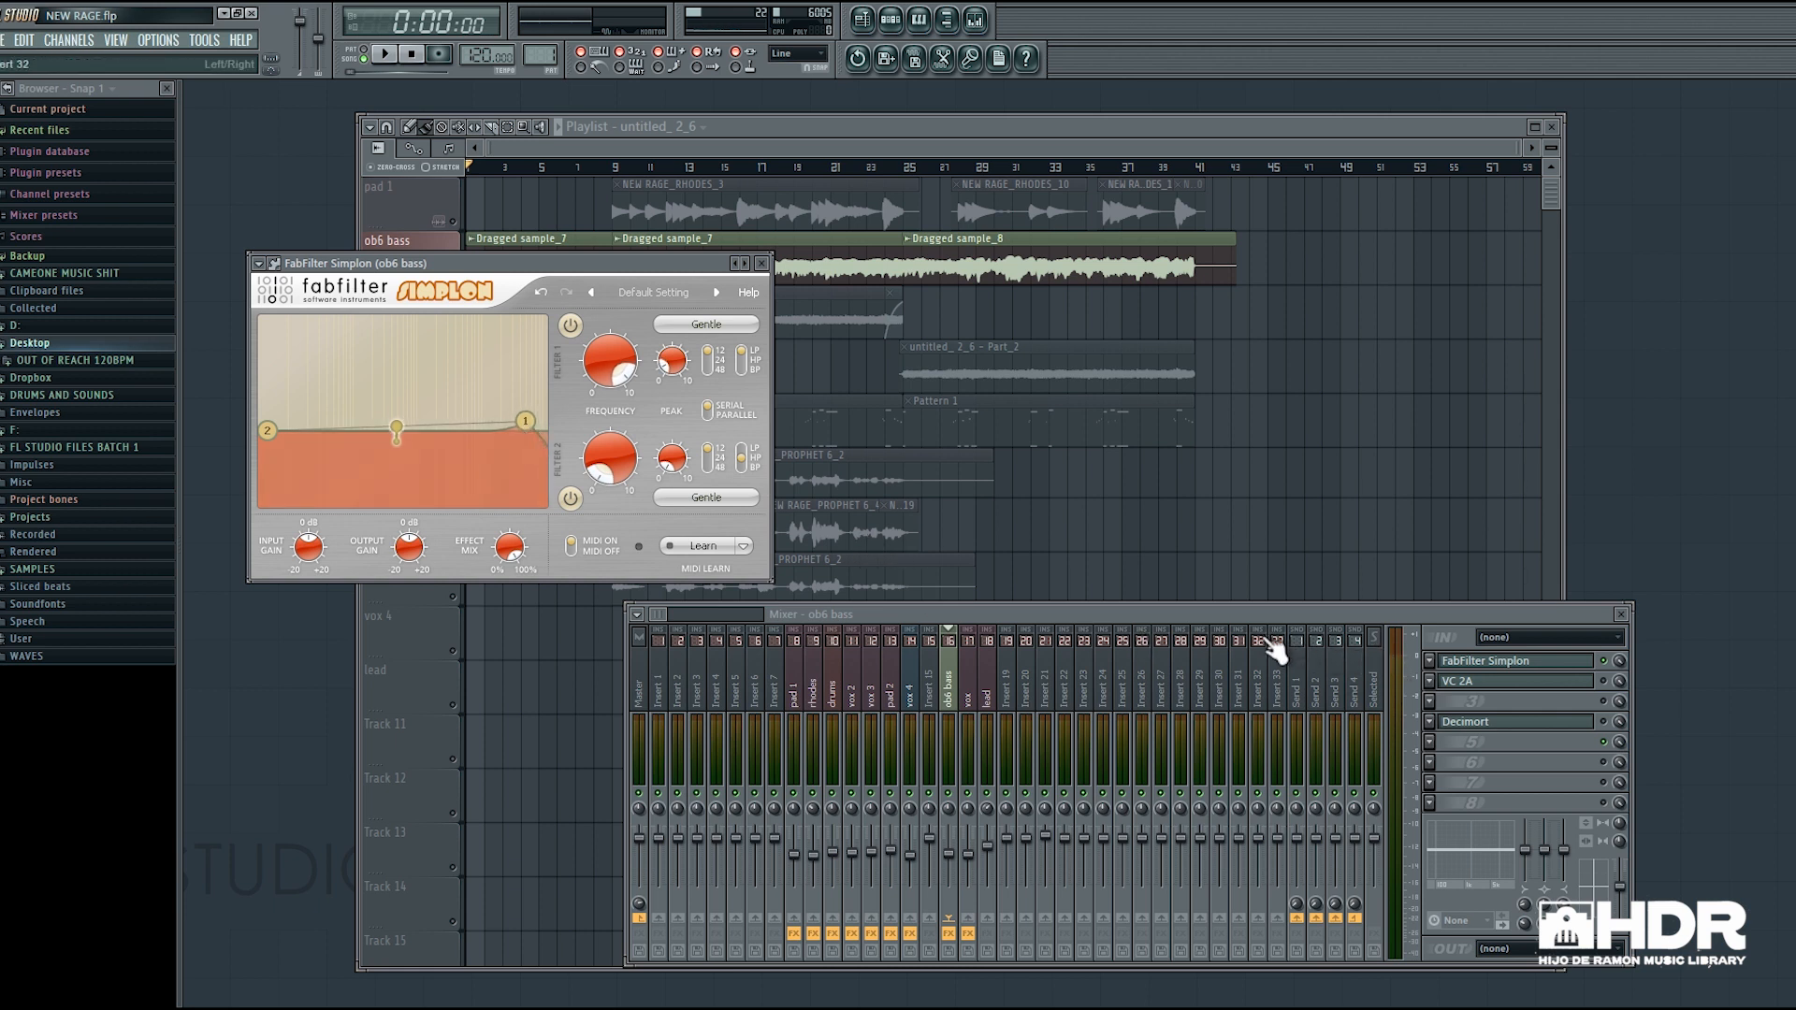
pyautogui.click(1604, 690)
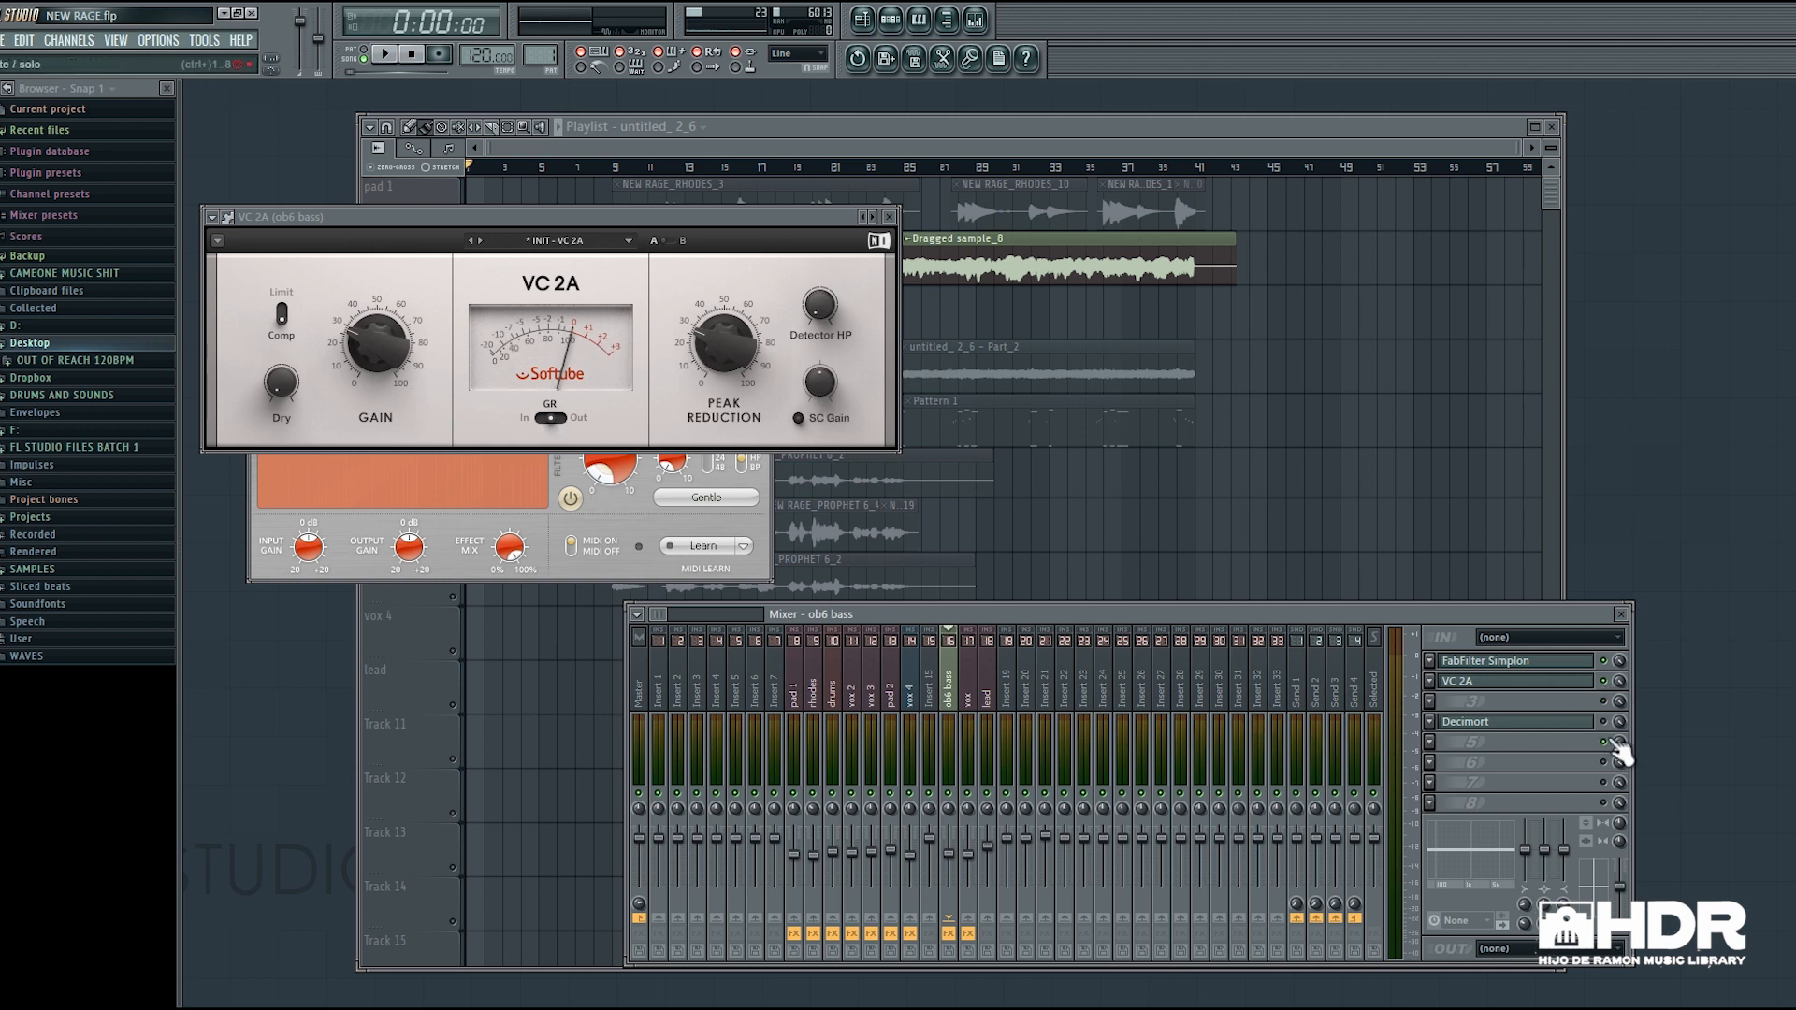
pyautogui.click(1510, 722)
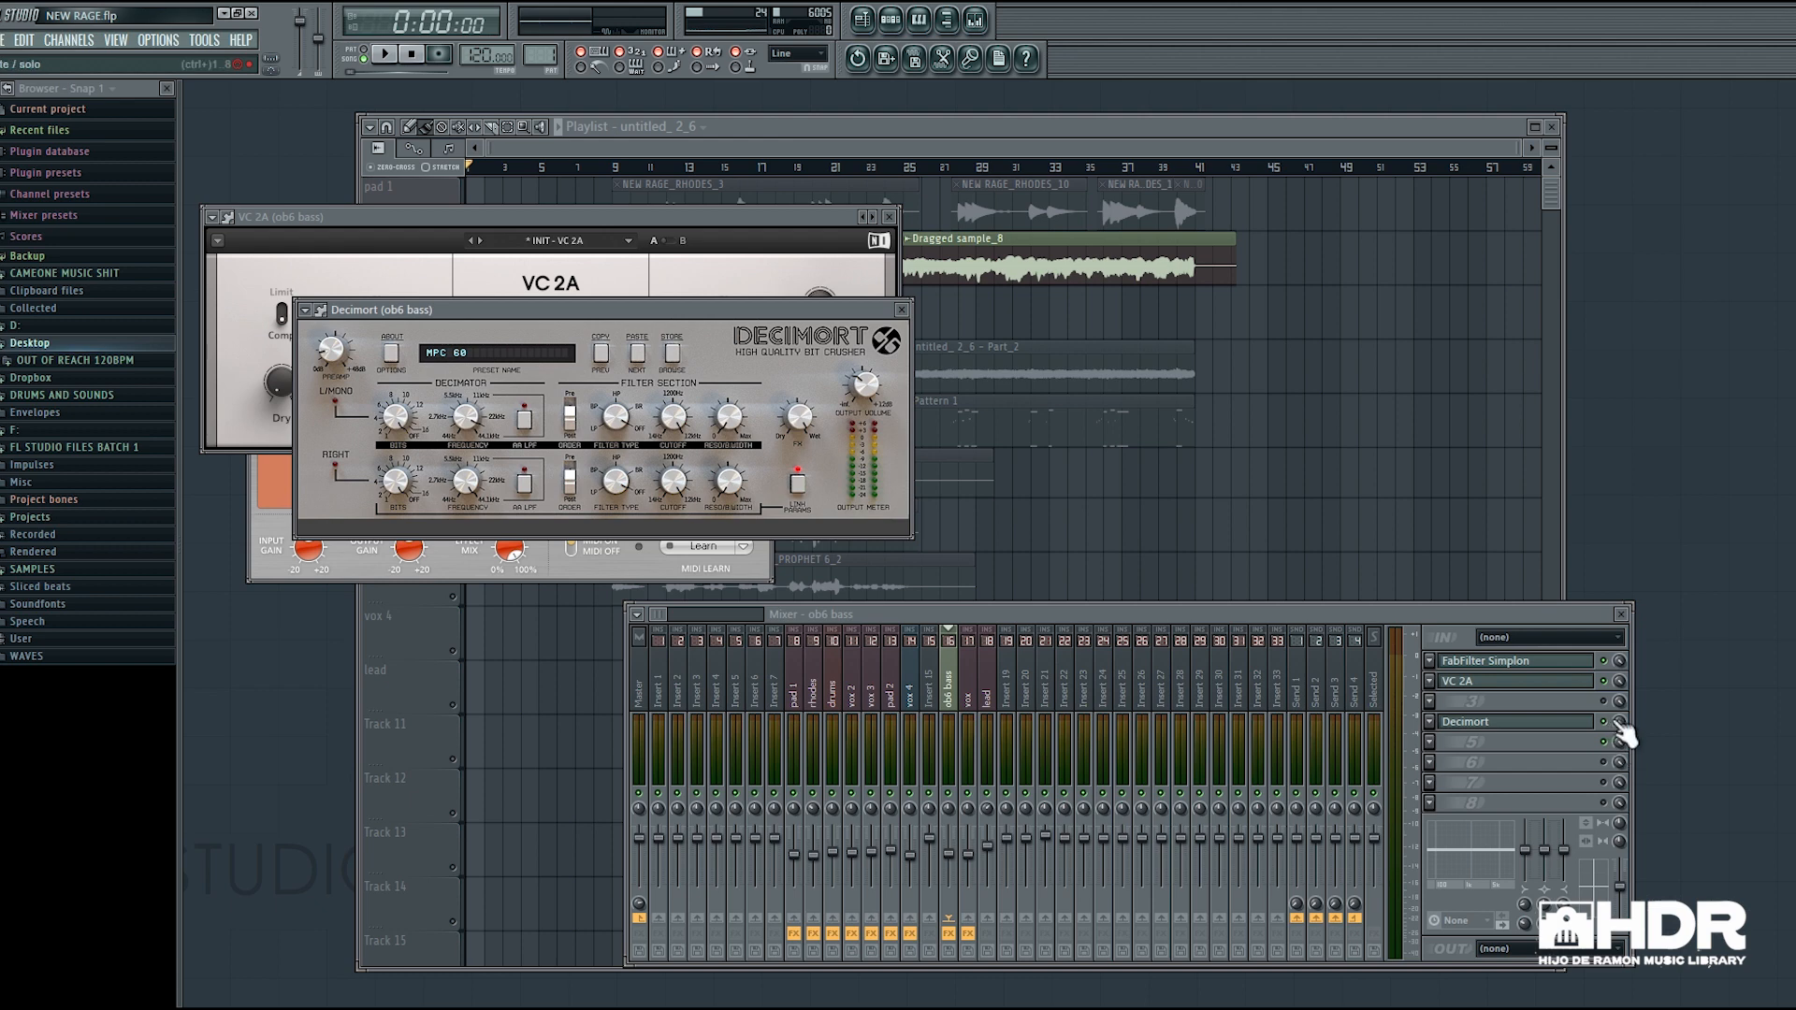
# Solo the playlist track holding the NEW RAGE_RHODES clips and play it from bar 9.
pyautogui.click(861, 19)
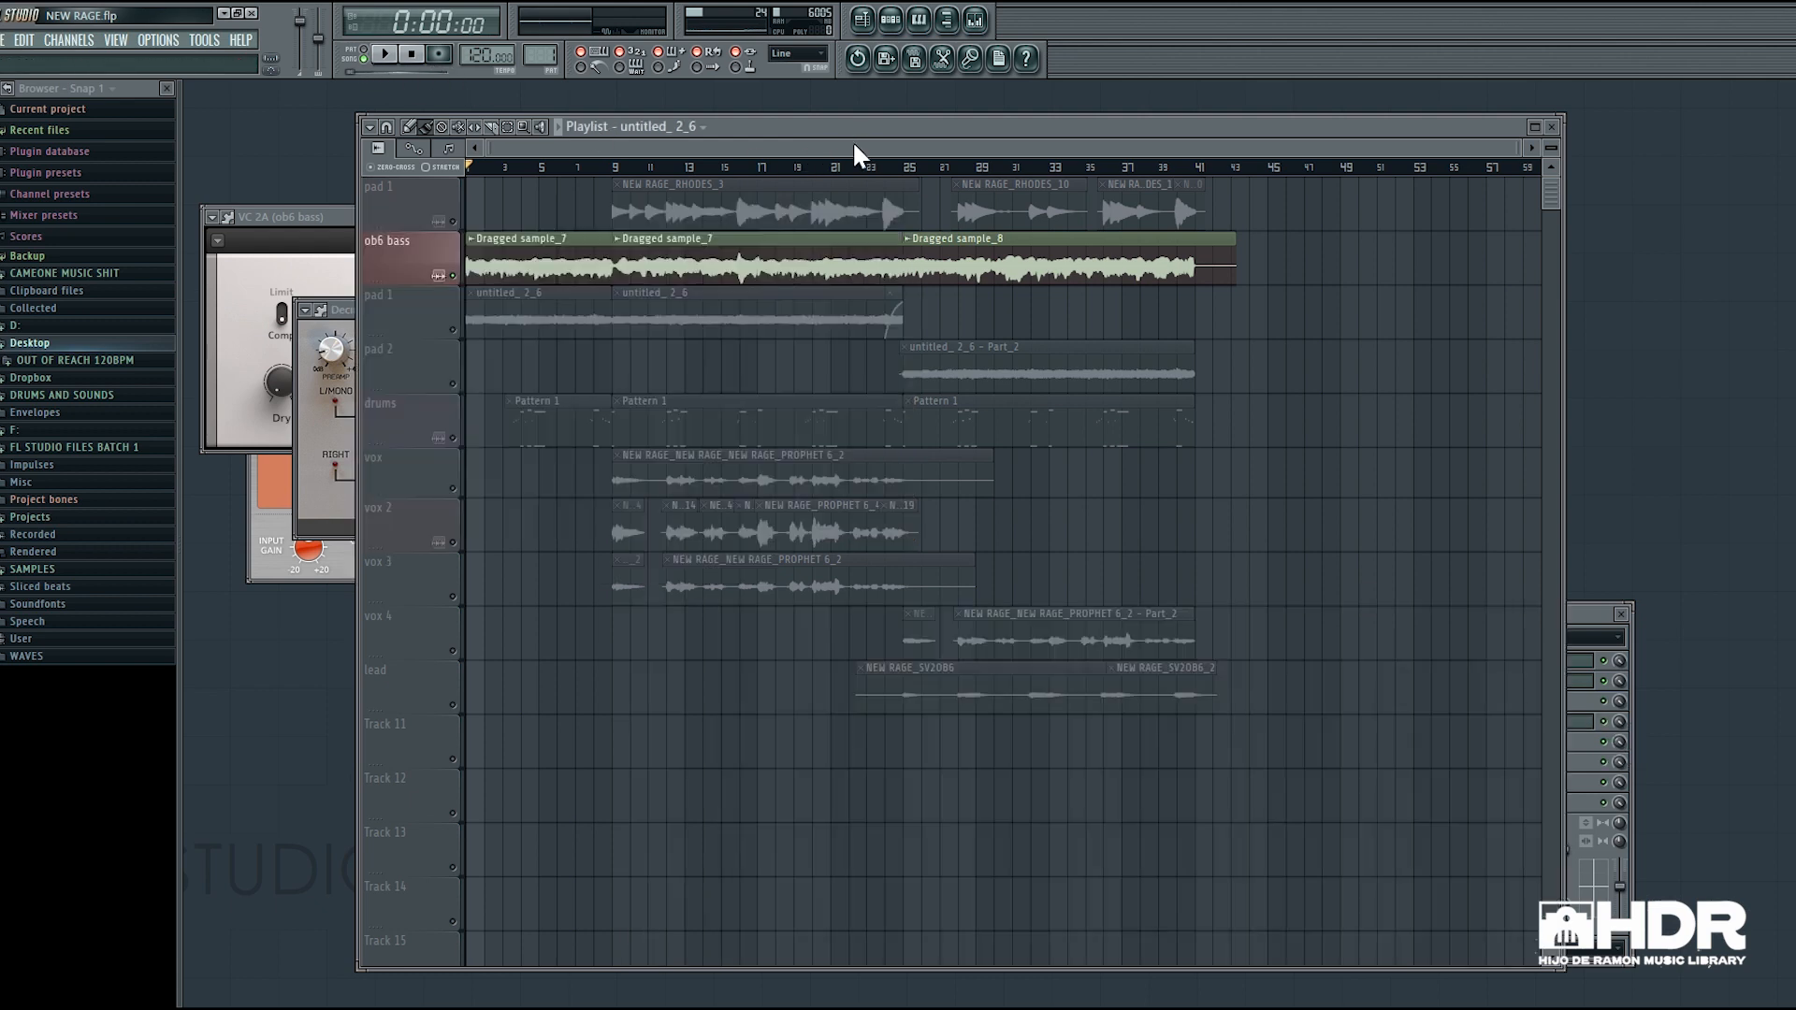
pyautogui.click(454, 221)
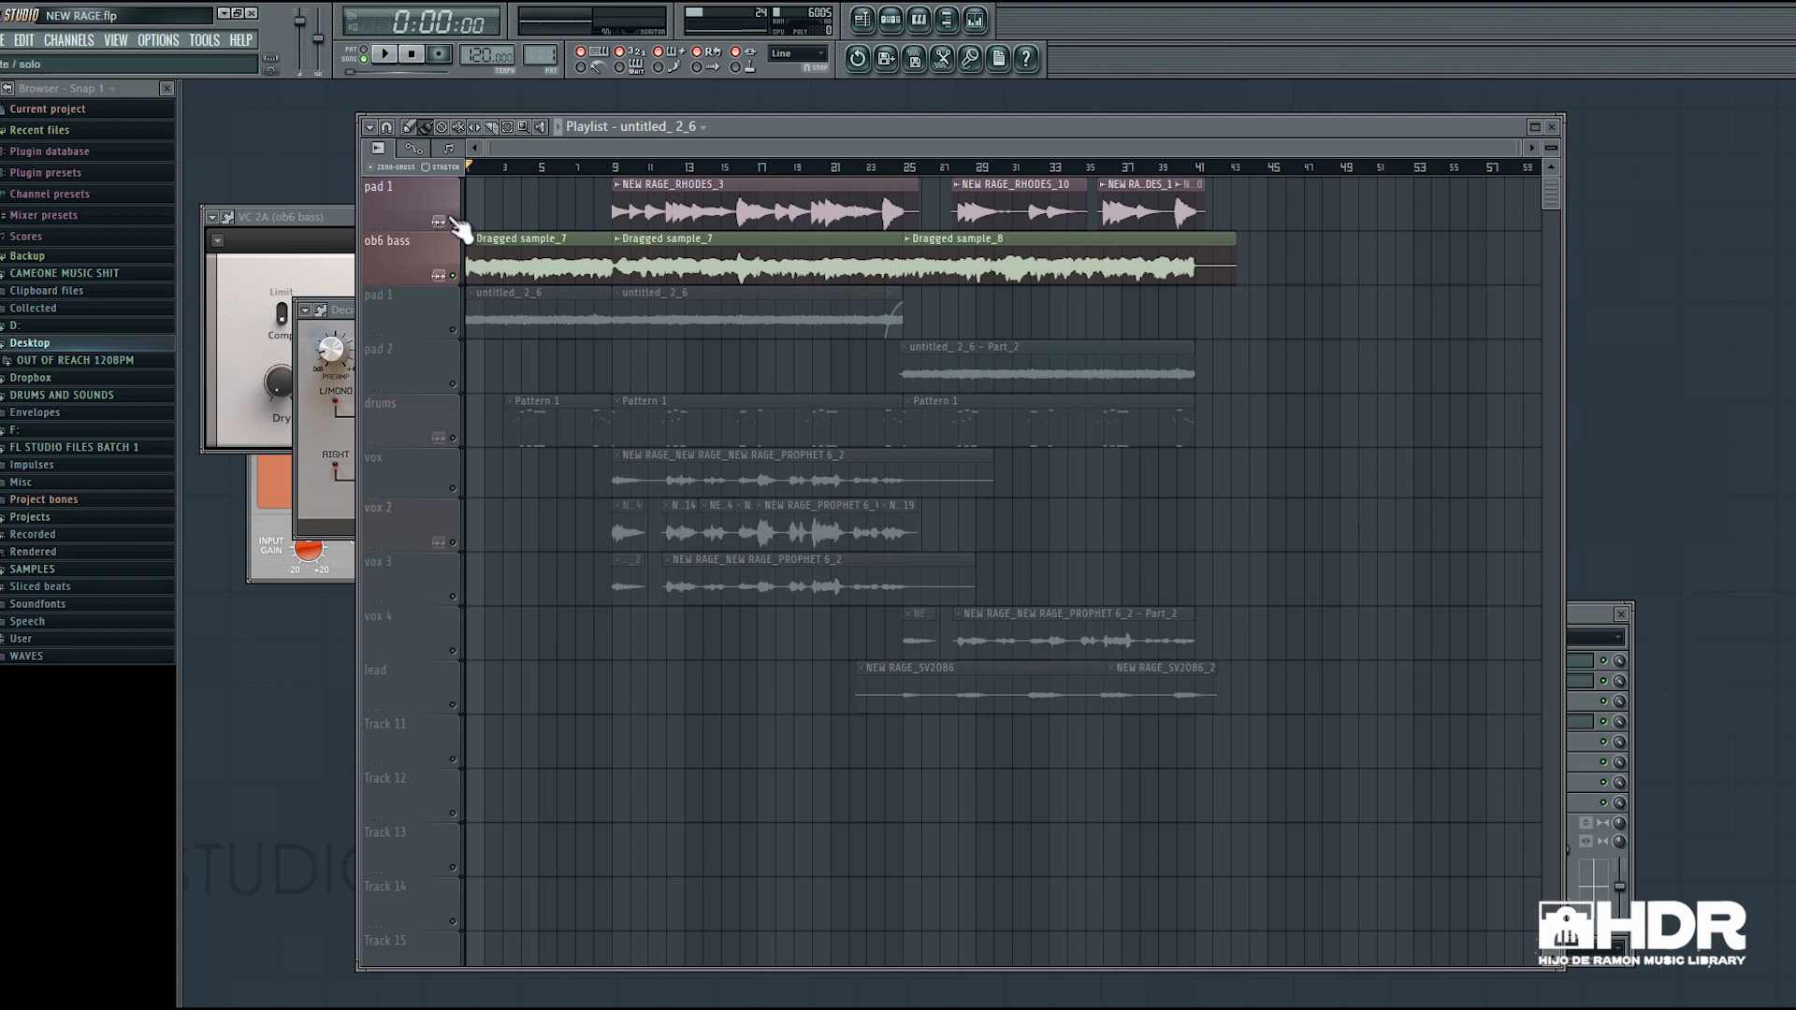
pyautogui.rightClick(452, 221)
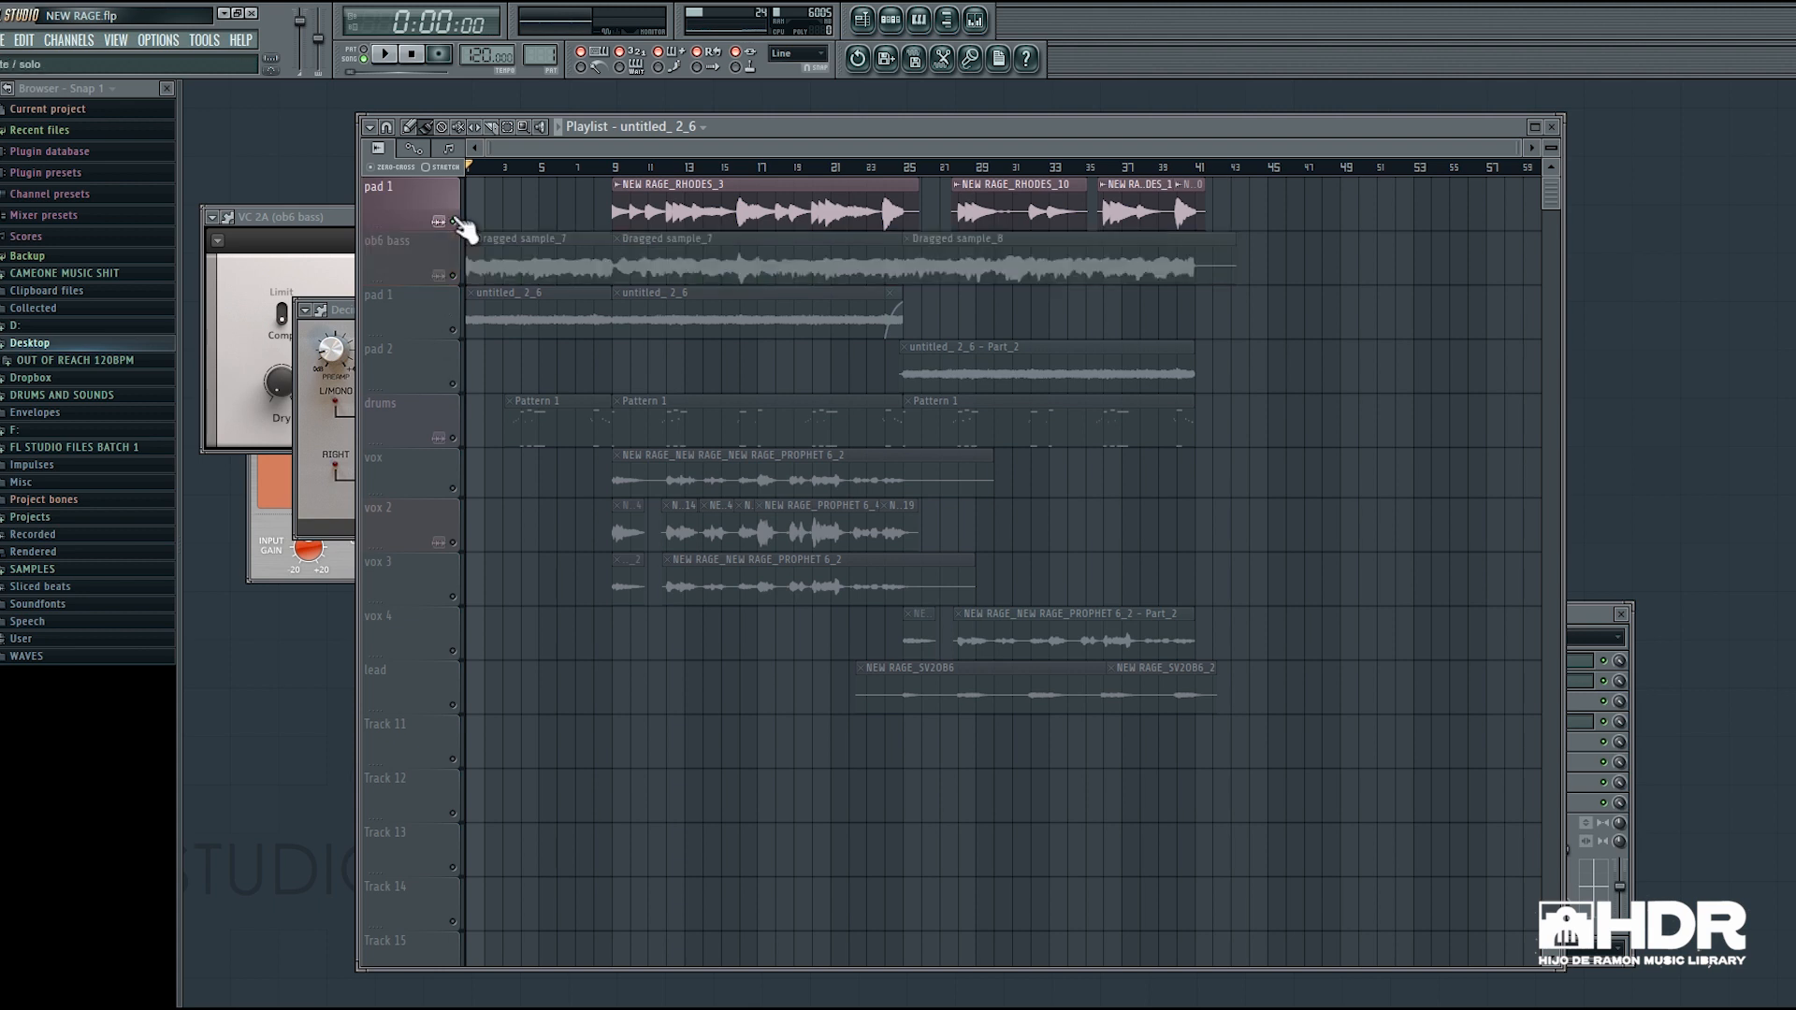
pyautogui.click(614, 168)
pyautogui.press('space')
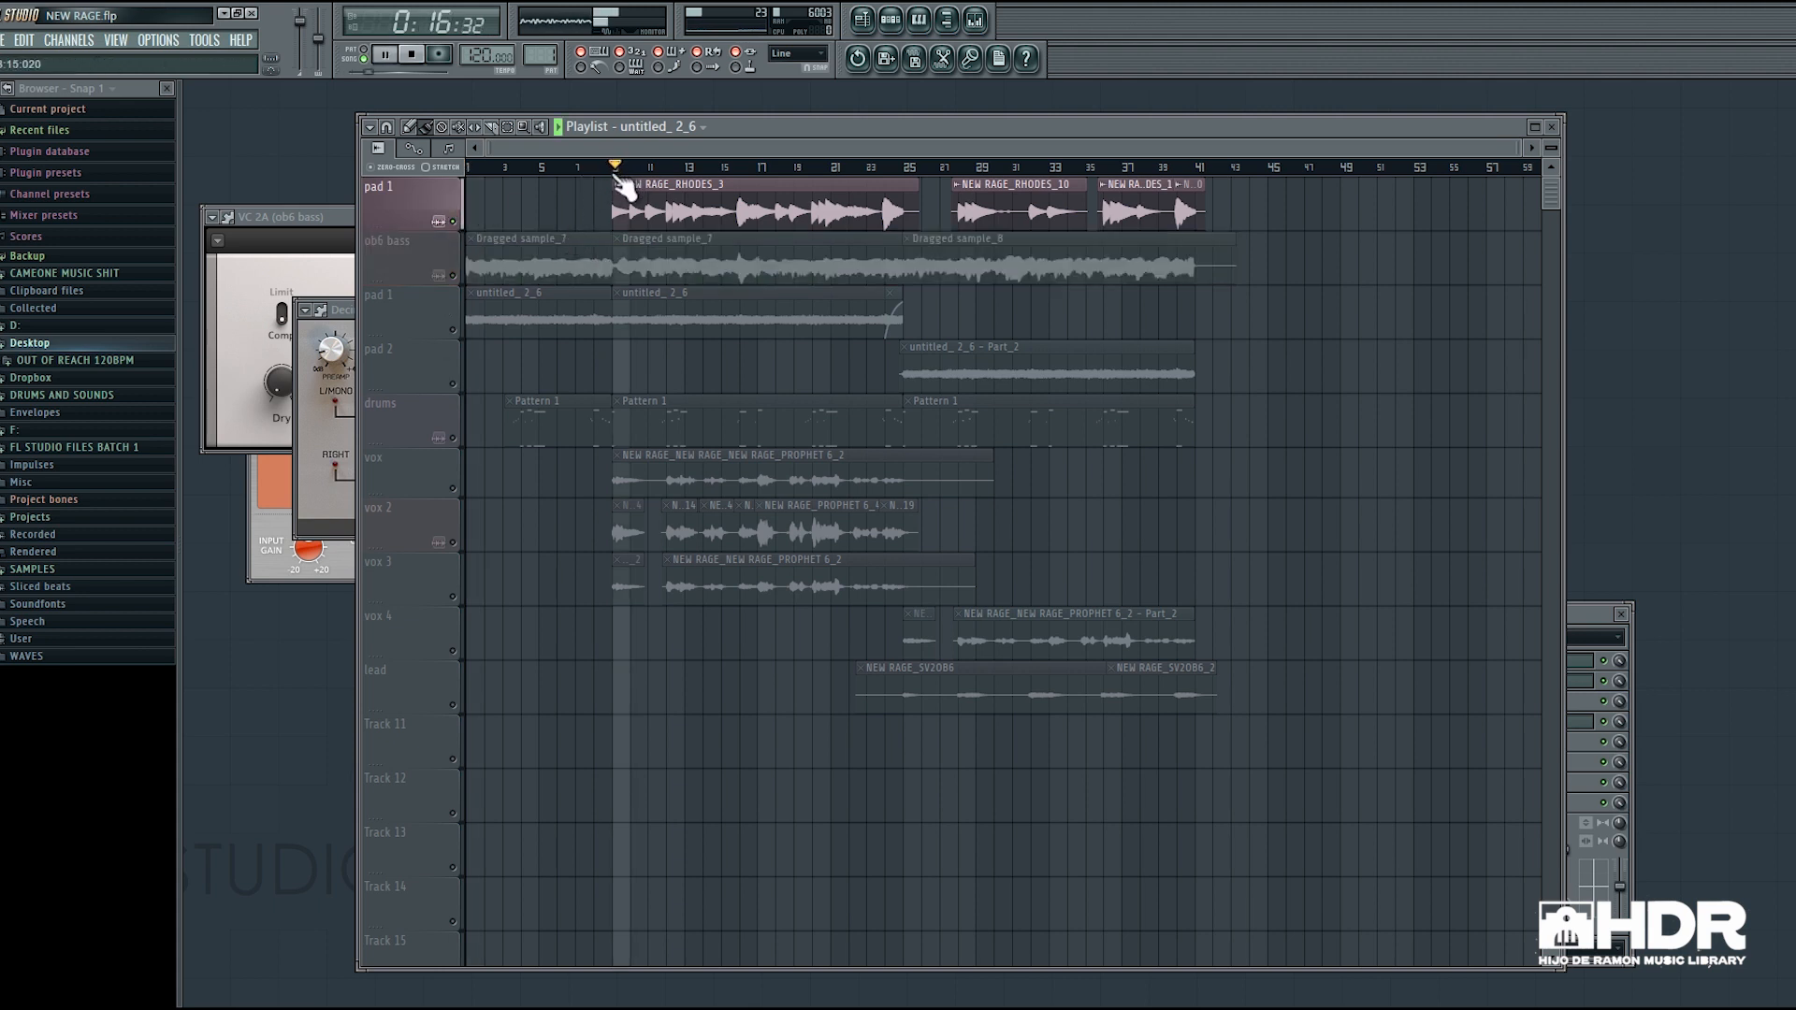
pyautogui.press('space')
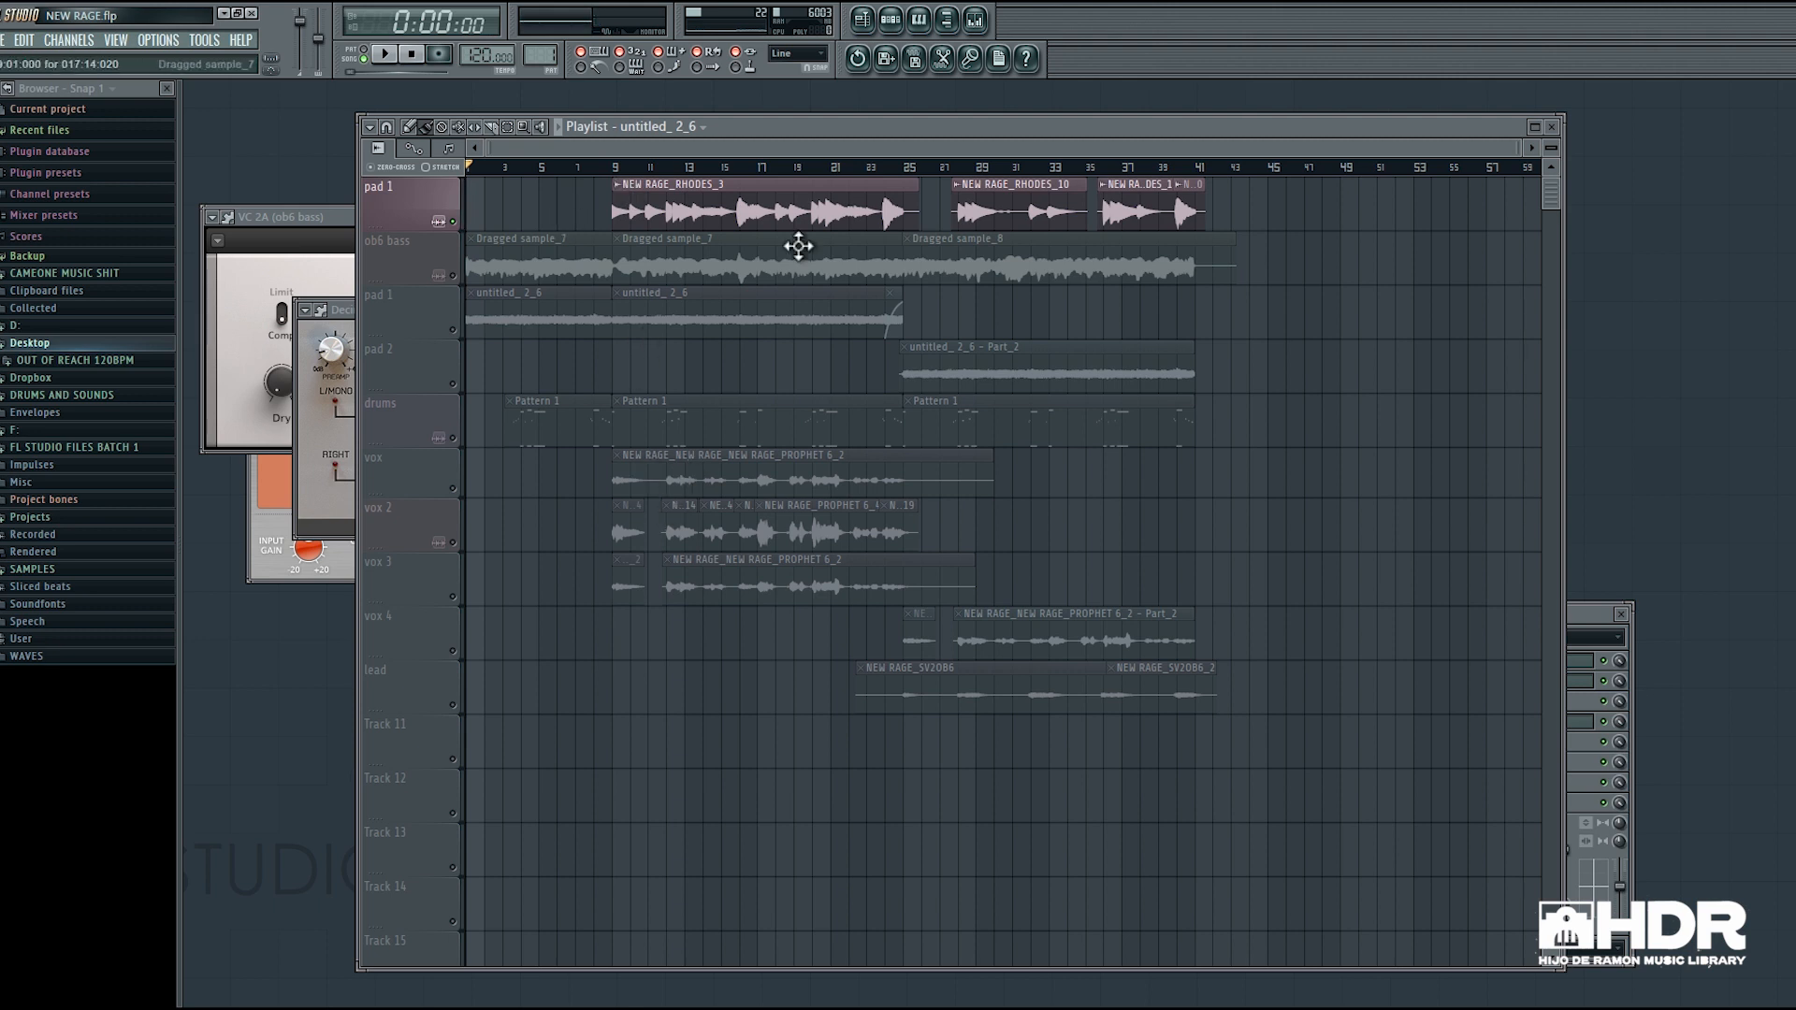
# Open the NEW RAGE_RHODES_3 clip's channel settings, view the rhodes mixer channel's effect chain, and return to the playlist.
pyautogui.click(980, 18)
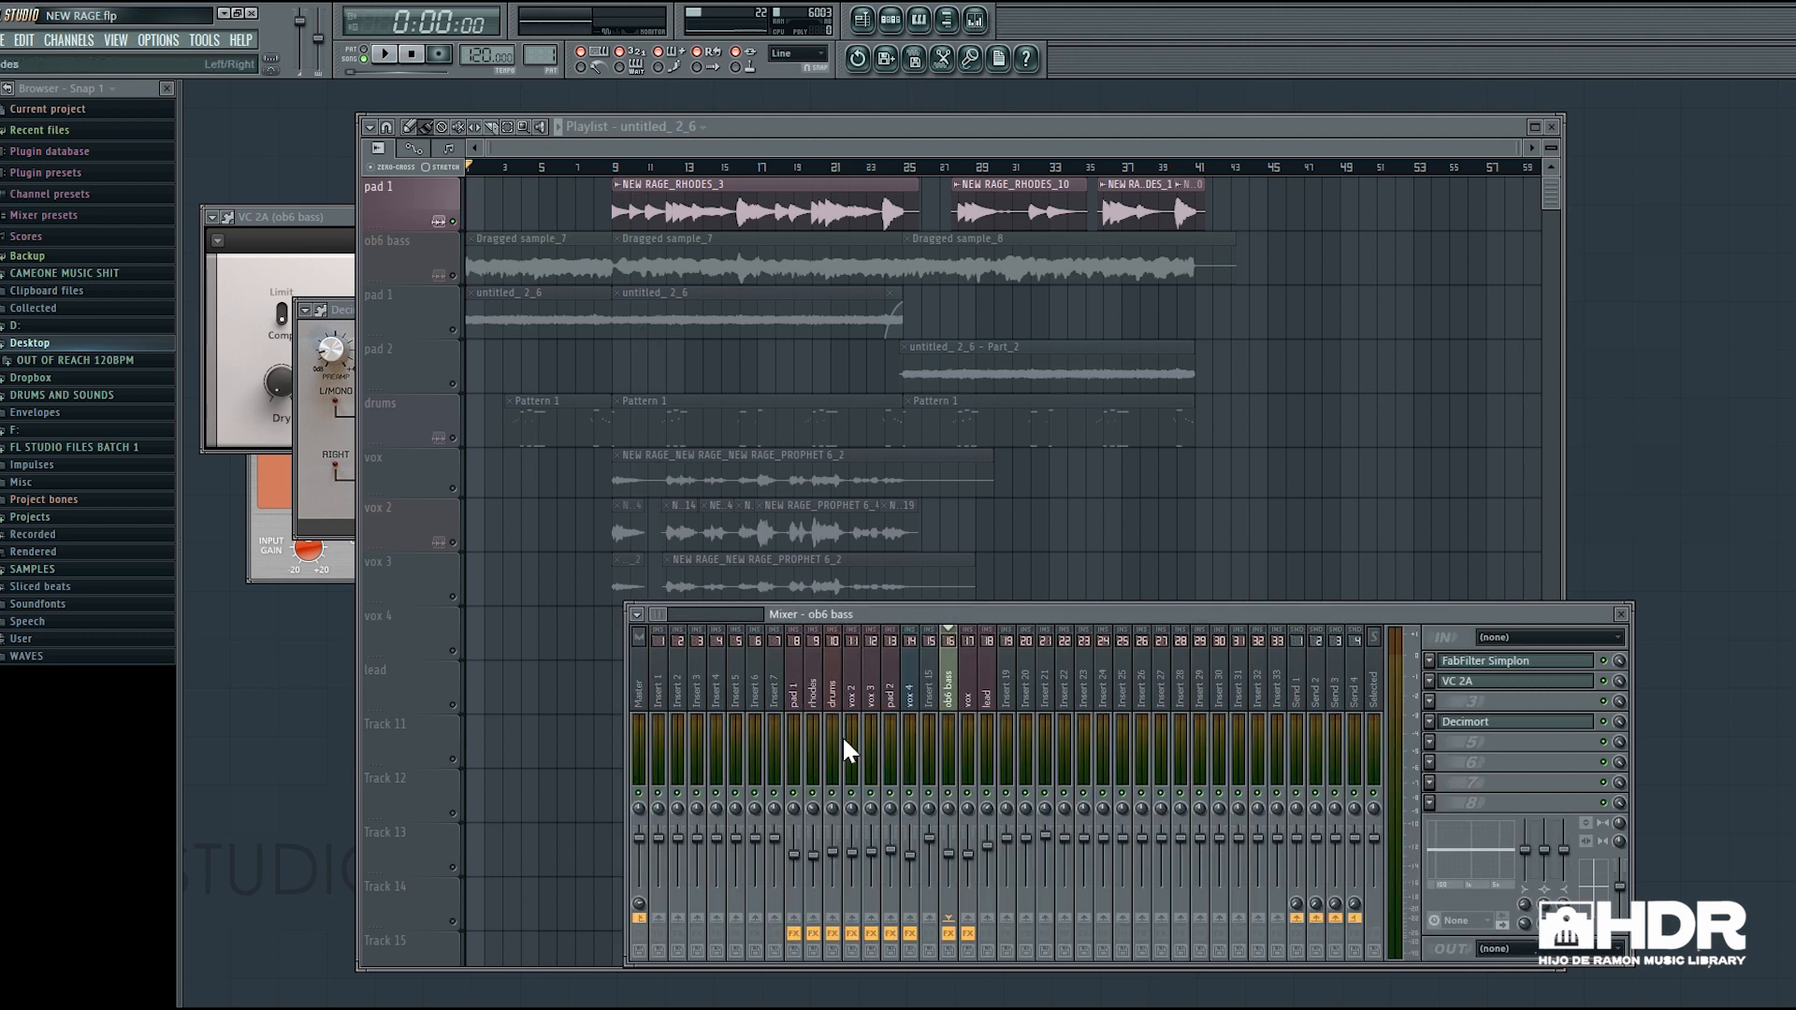
pyautogui.click(730, 211)
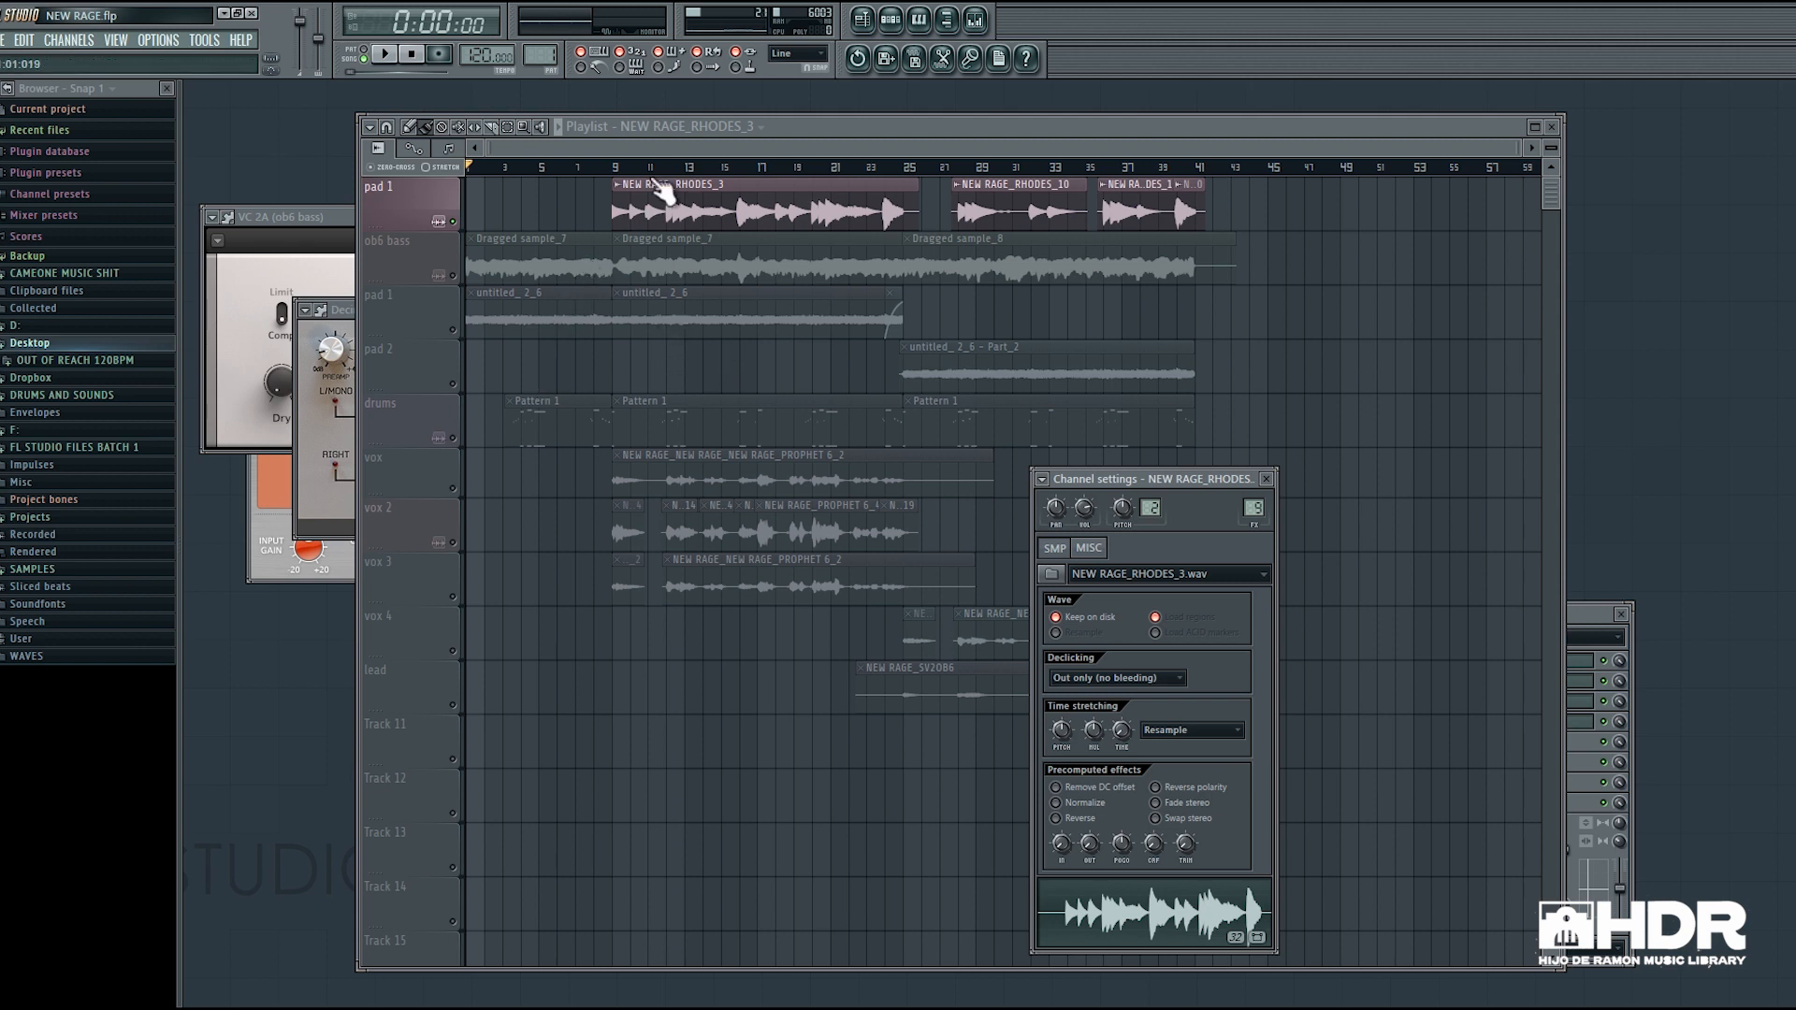
pyautogui.click(1553, 127)
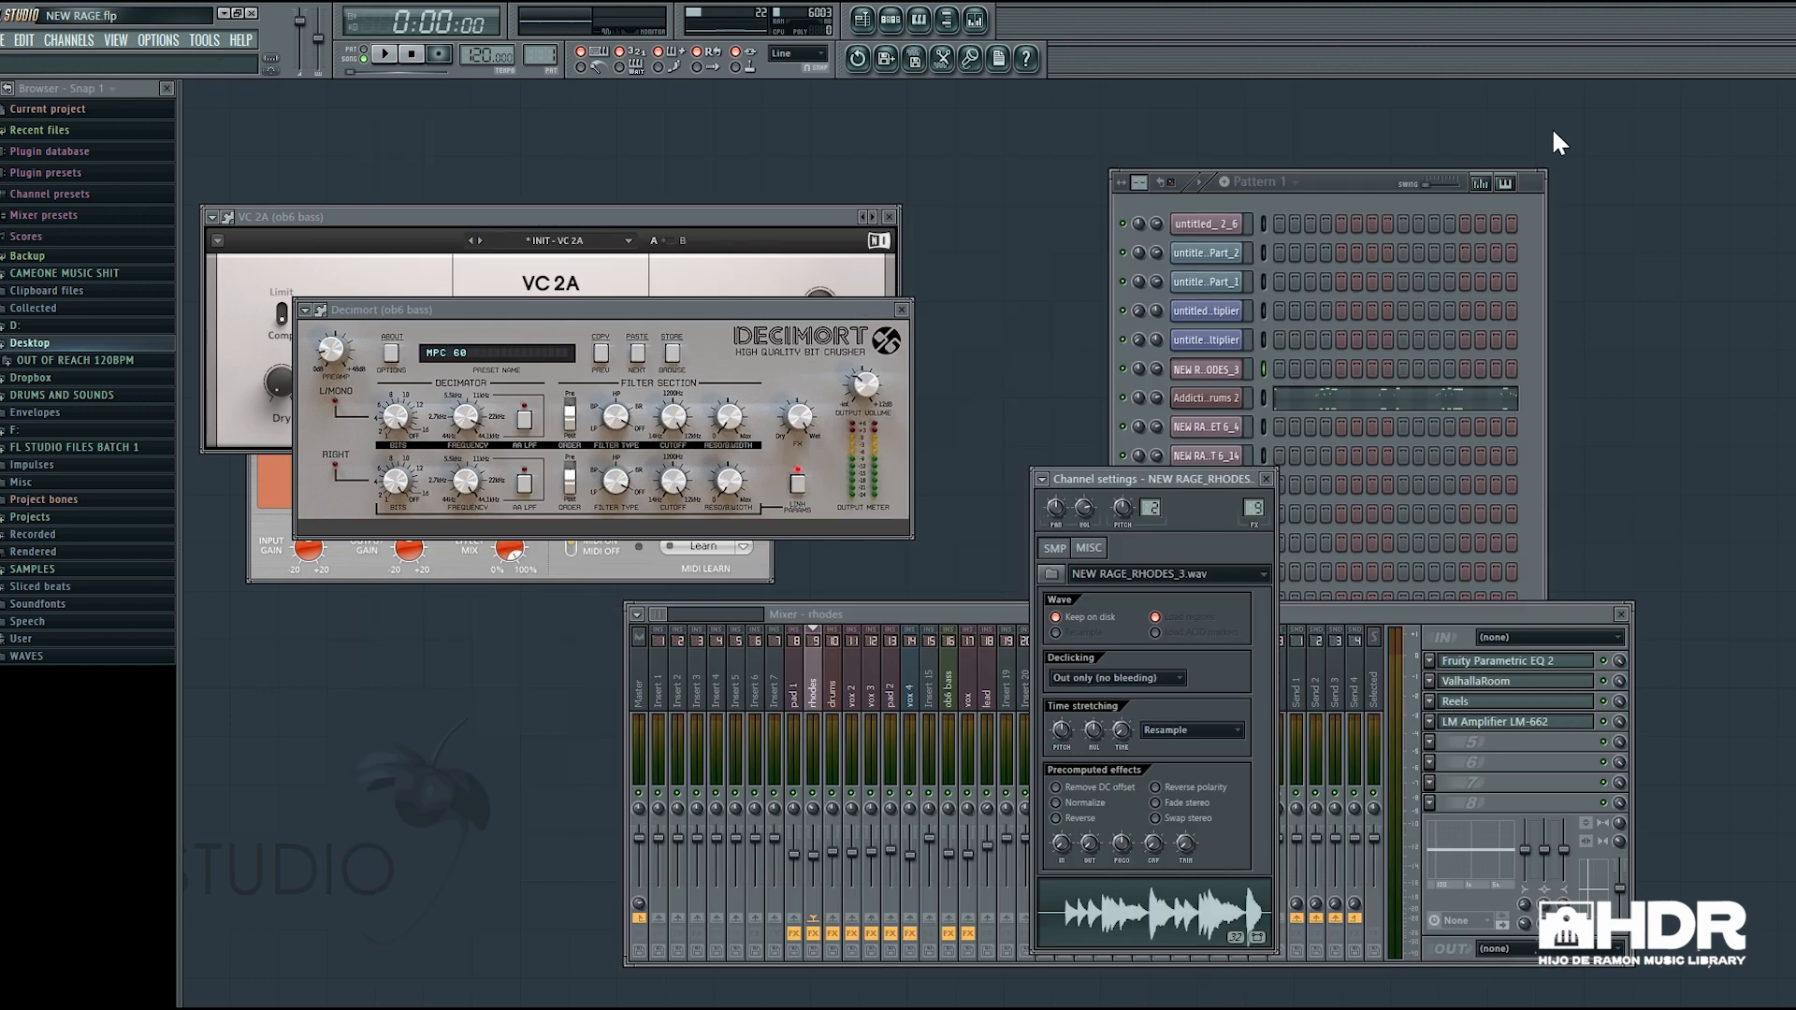
pyautogui.click(853, 619)
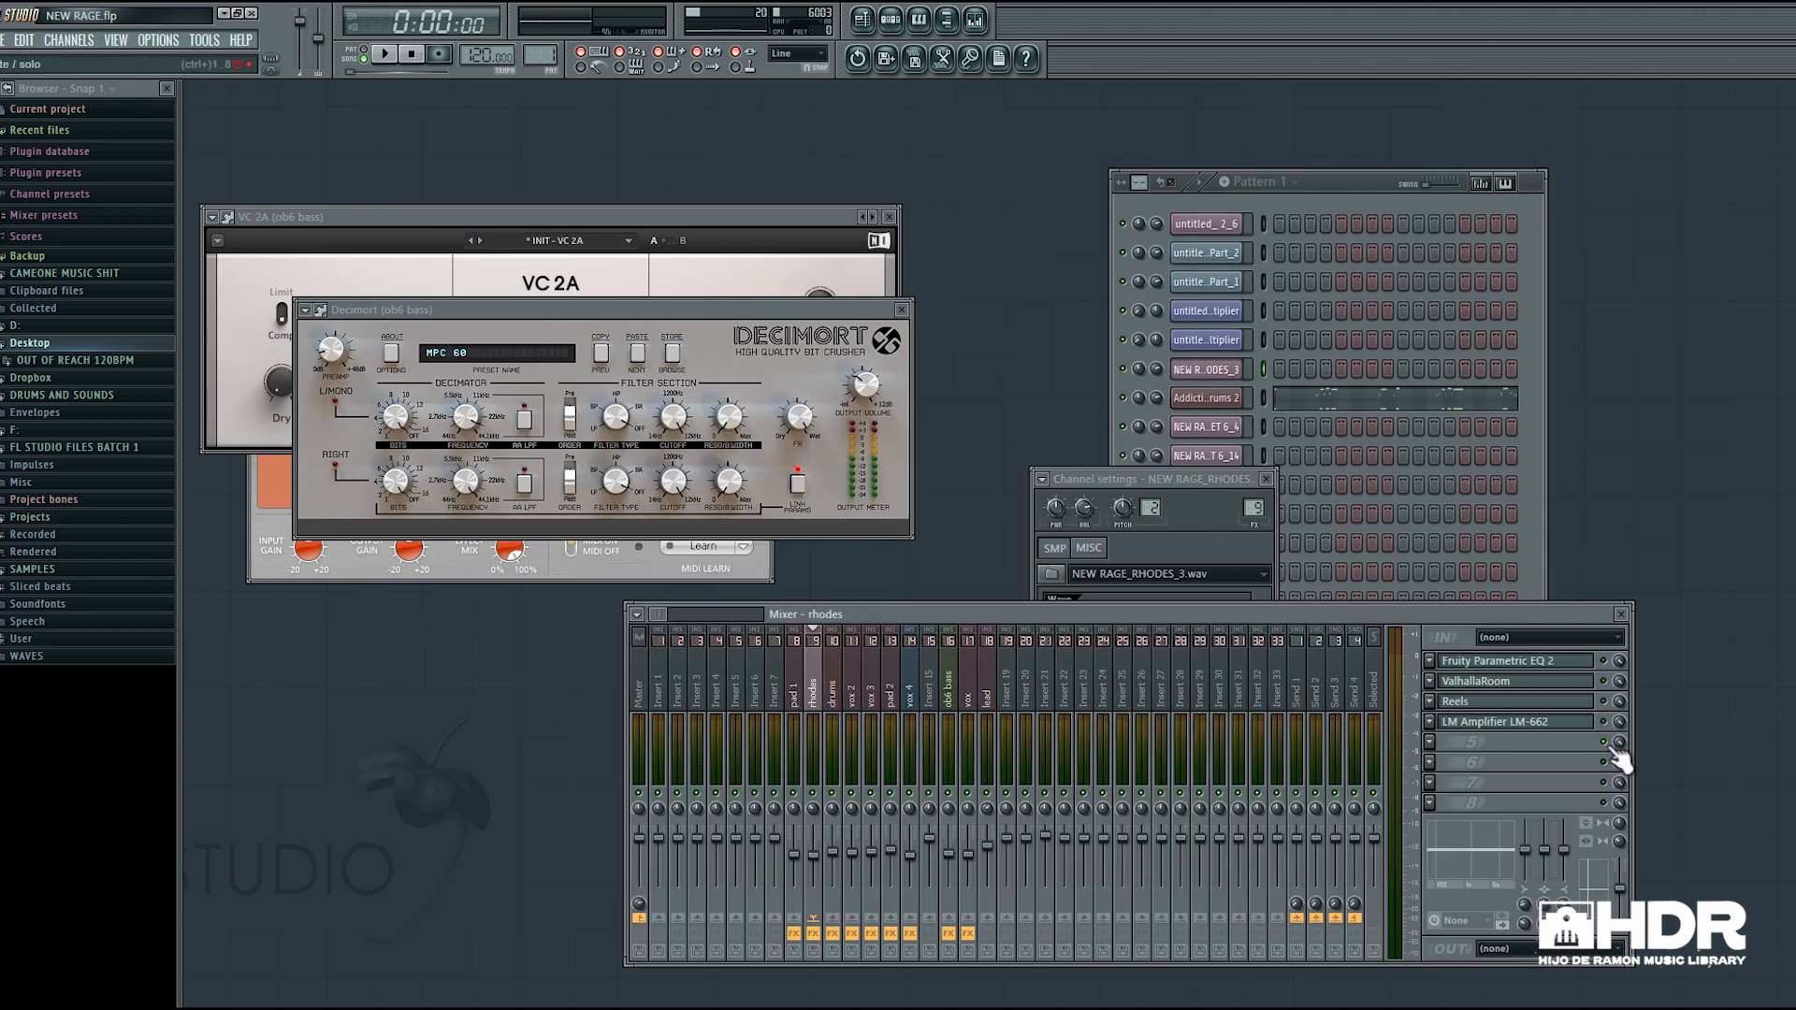
pyautogui.click(861, 20)
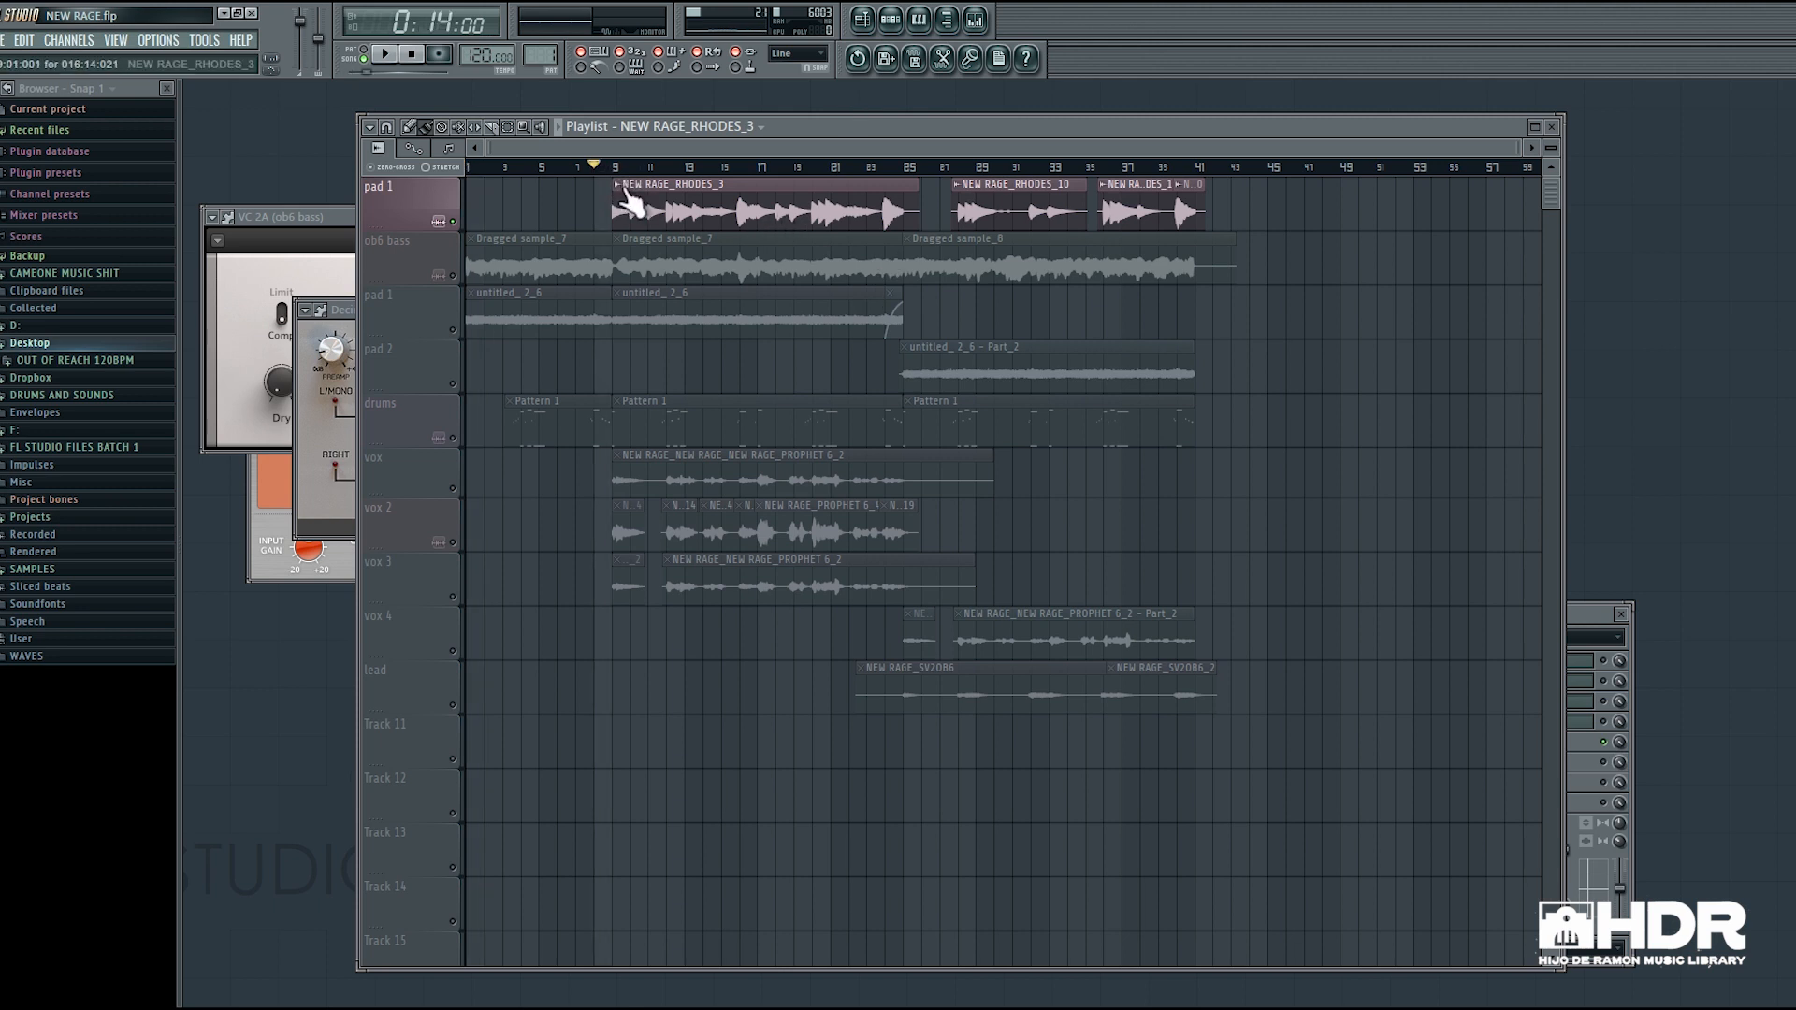
# Play the soloed NEW RAGE_RHODES clips, following the waveform up close, and stop playback.
pyautogui.press('space')
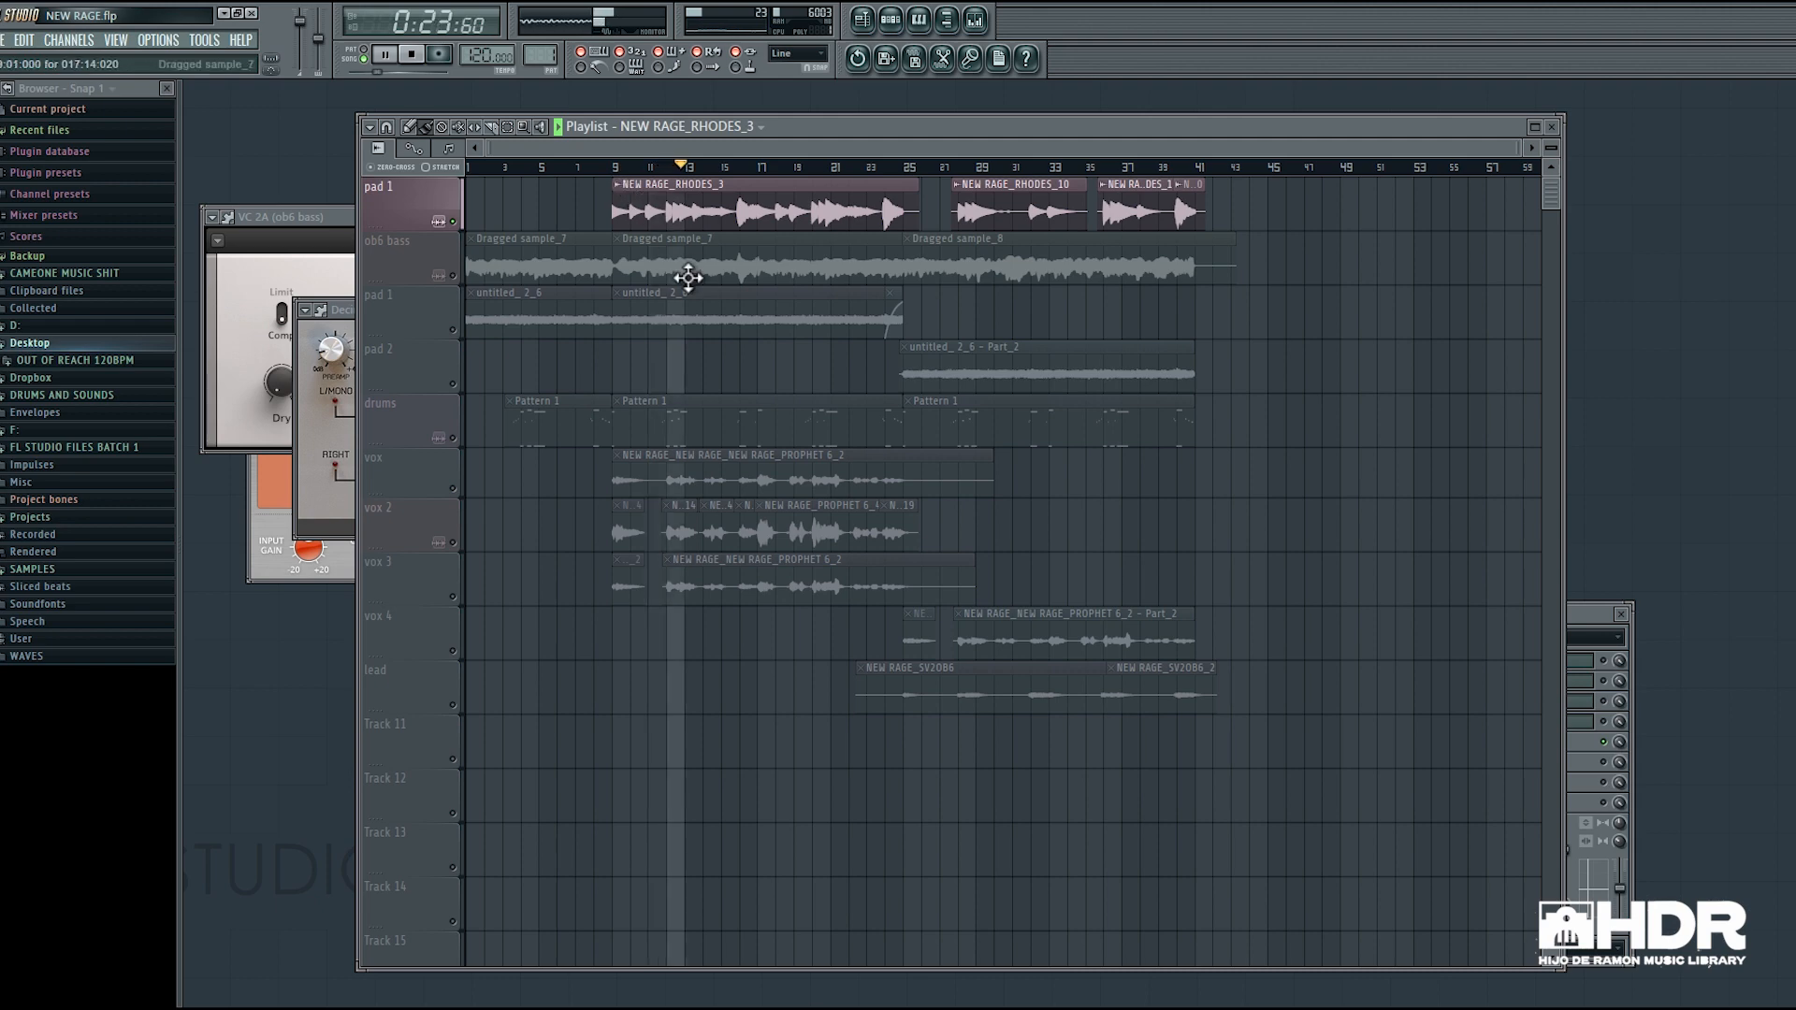
pyautogui.scroll(5, 690, 276)
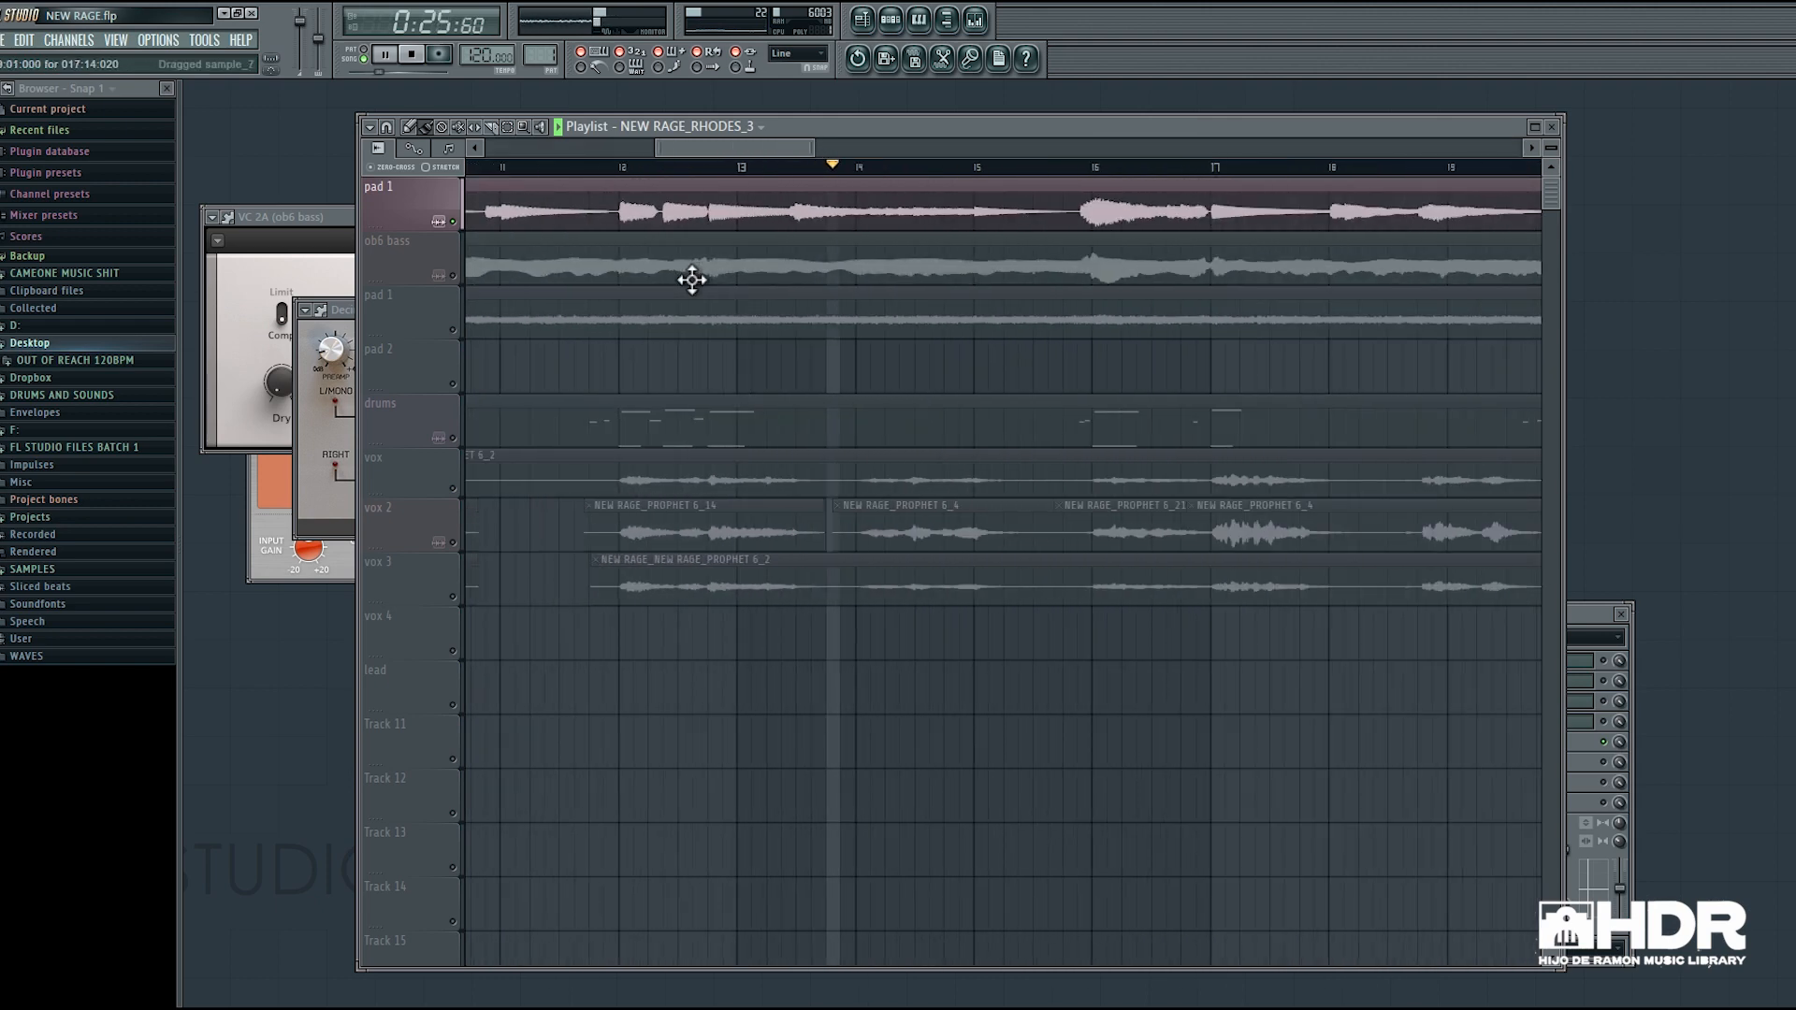
pyautogui.scroll(-2, 709, 148)
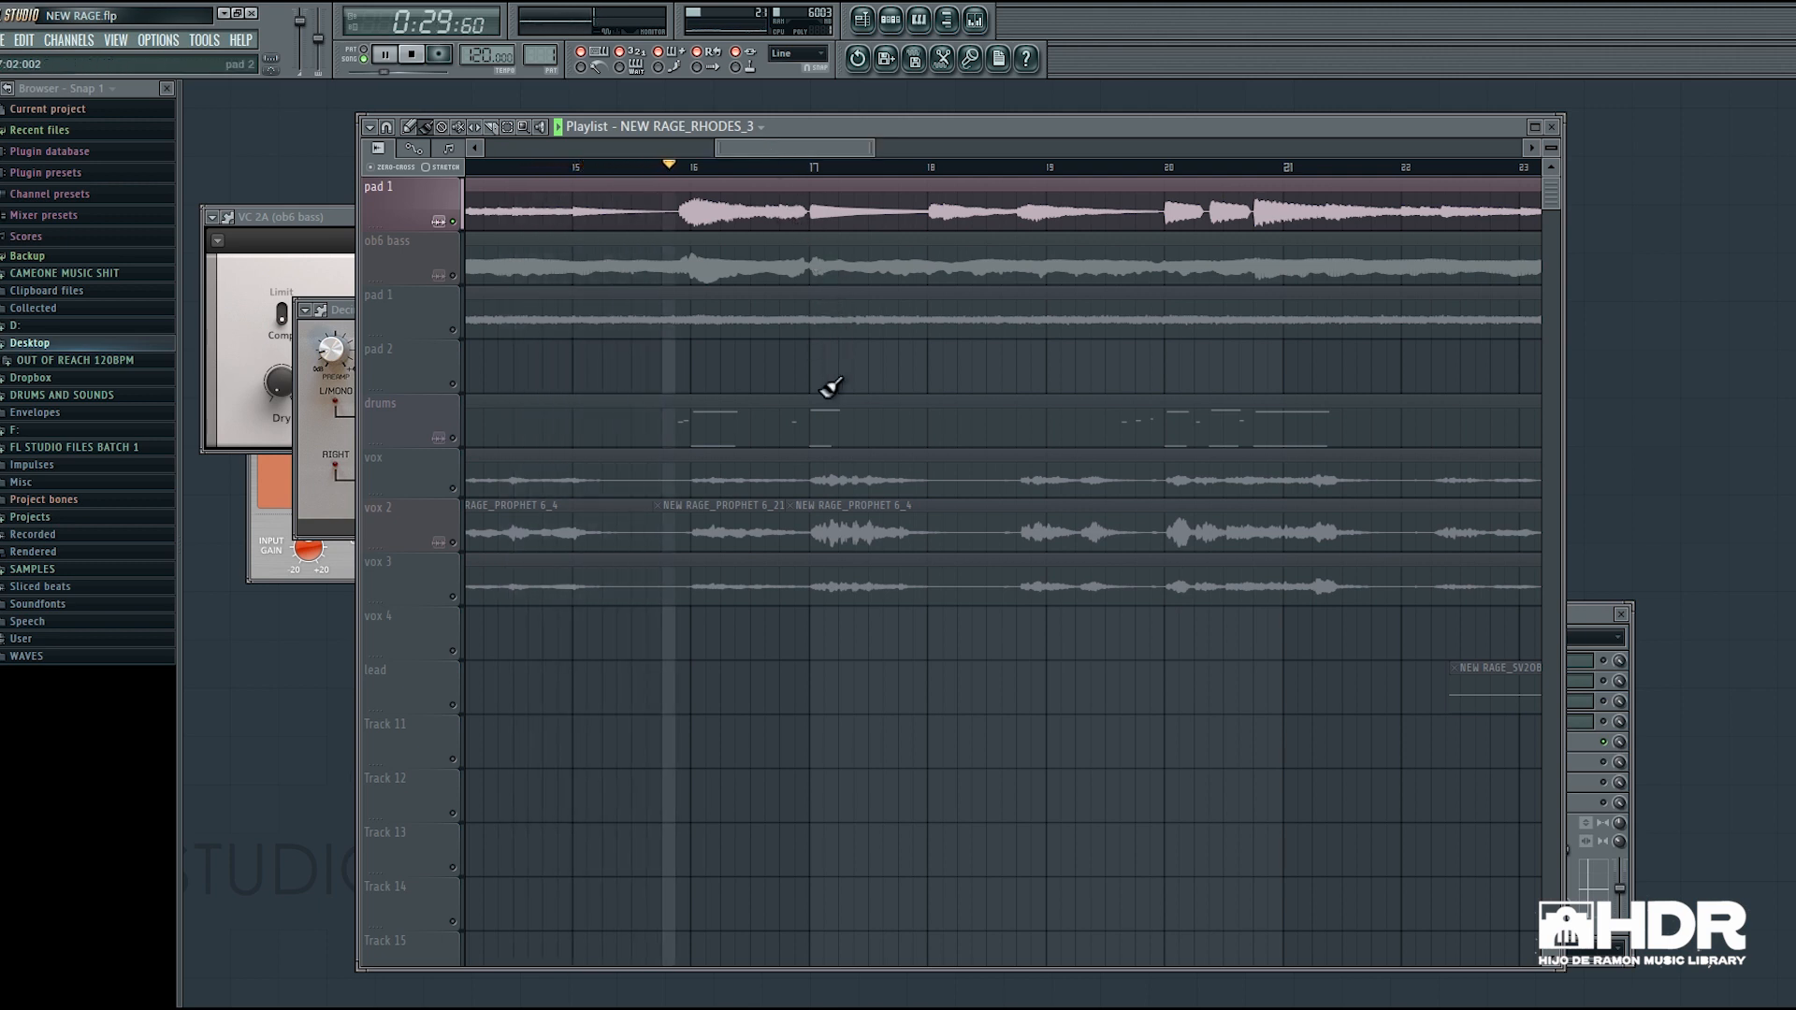
pyautogui.scroll(-2, 835, 388)
pyautogui.press('space')
# Inspect the Fruity Parametric EQ 2 and ValhallaRoom settings on the rhodes mixer channel.
pyautogui.click(974, 18)
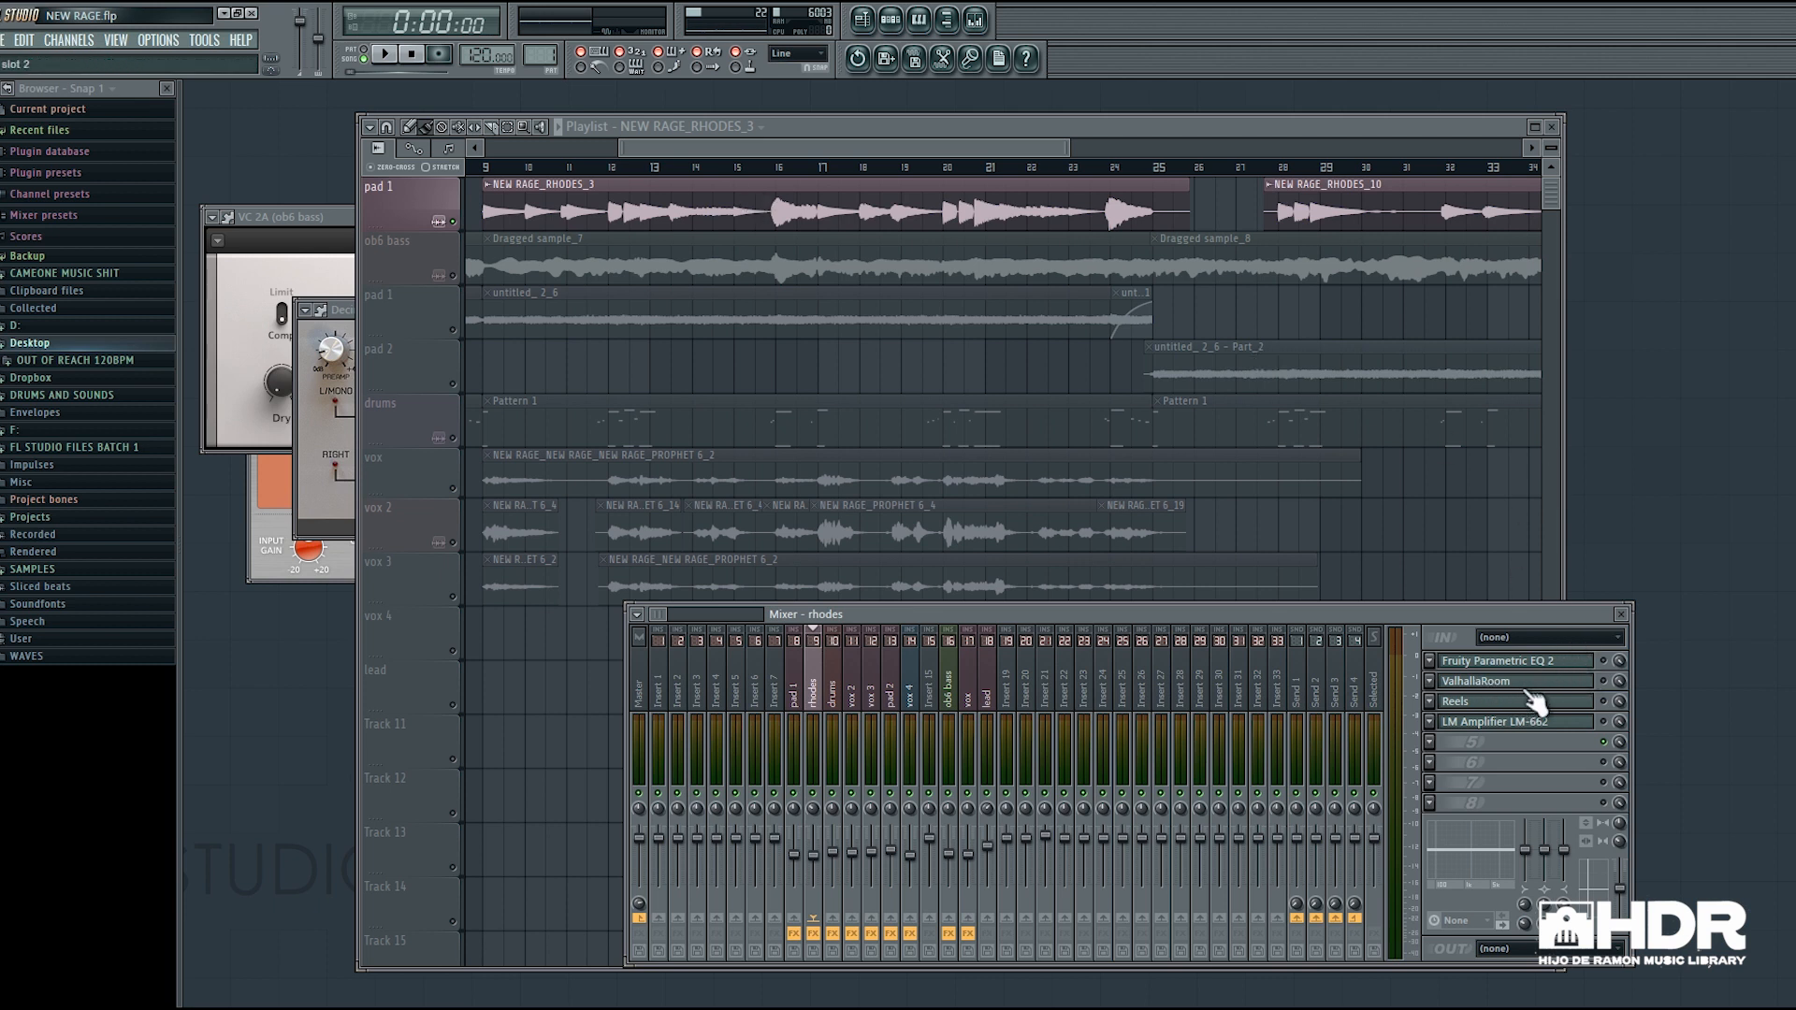
pyautogui.click(1461, 664)
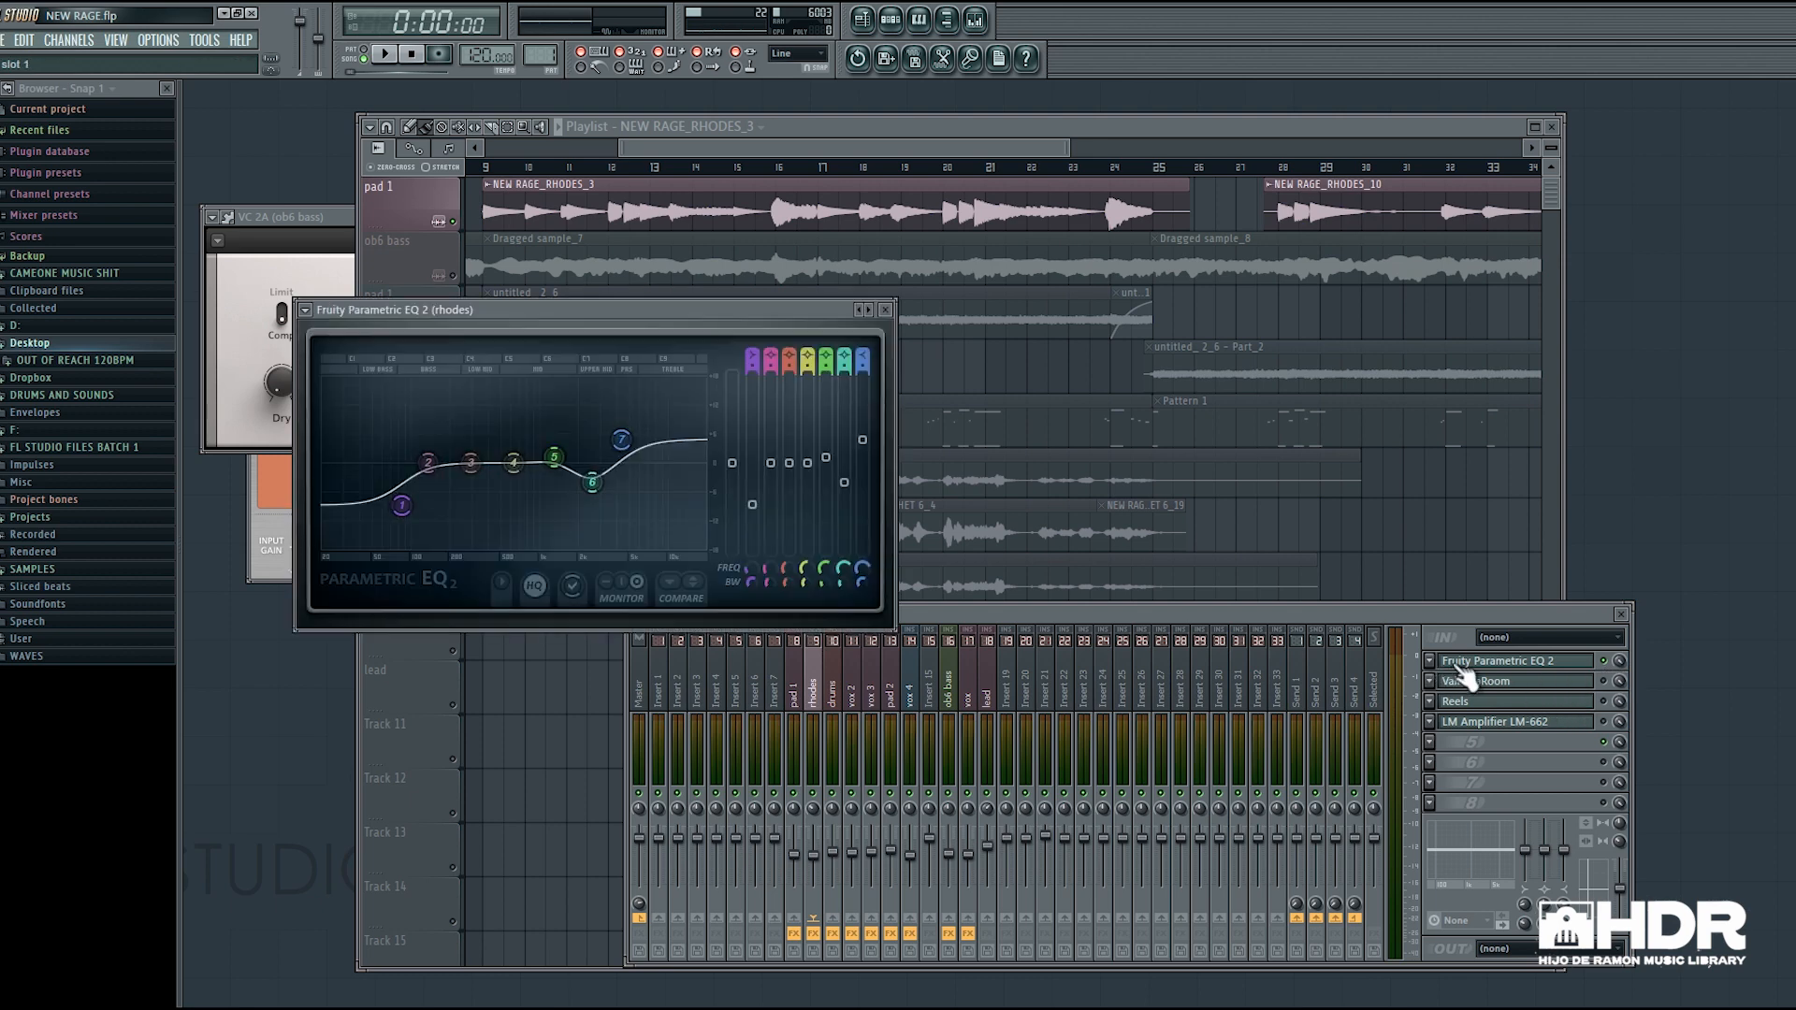
pyautogui.click(1604, 682)
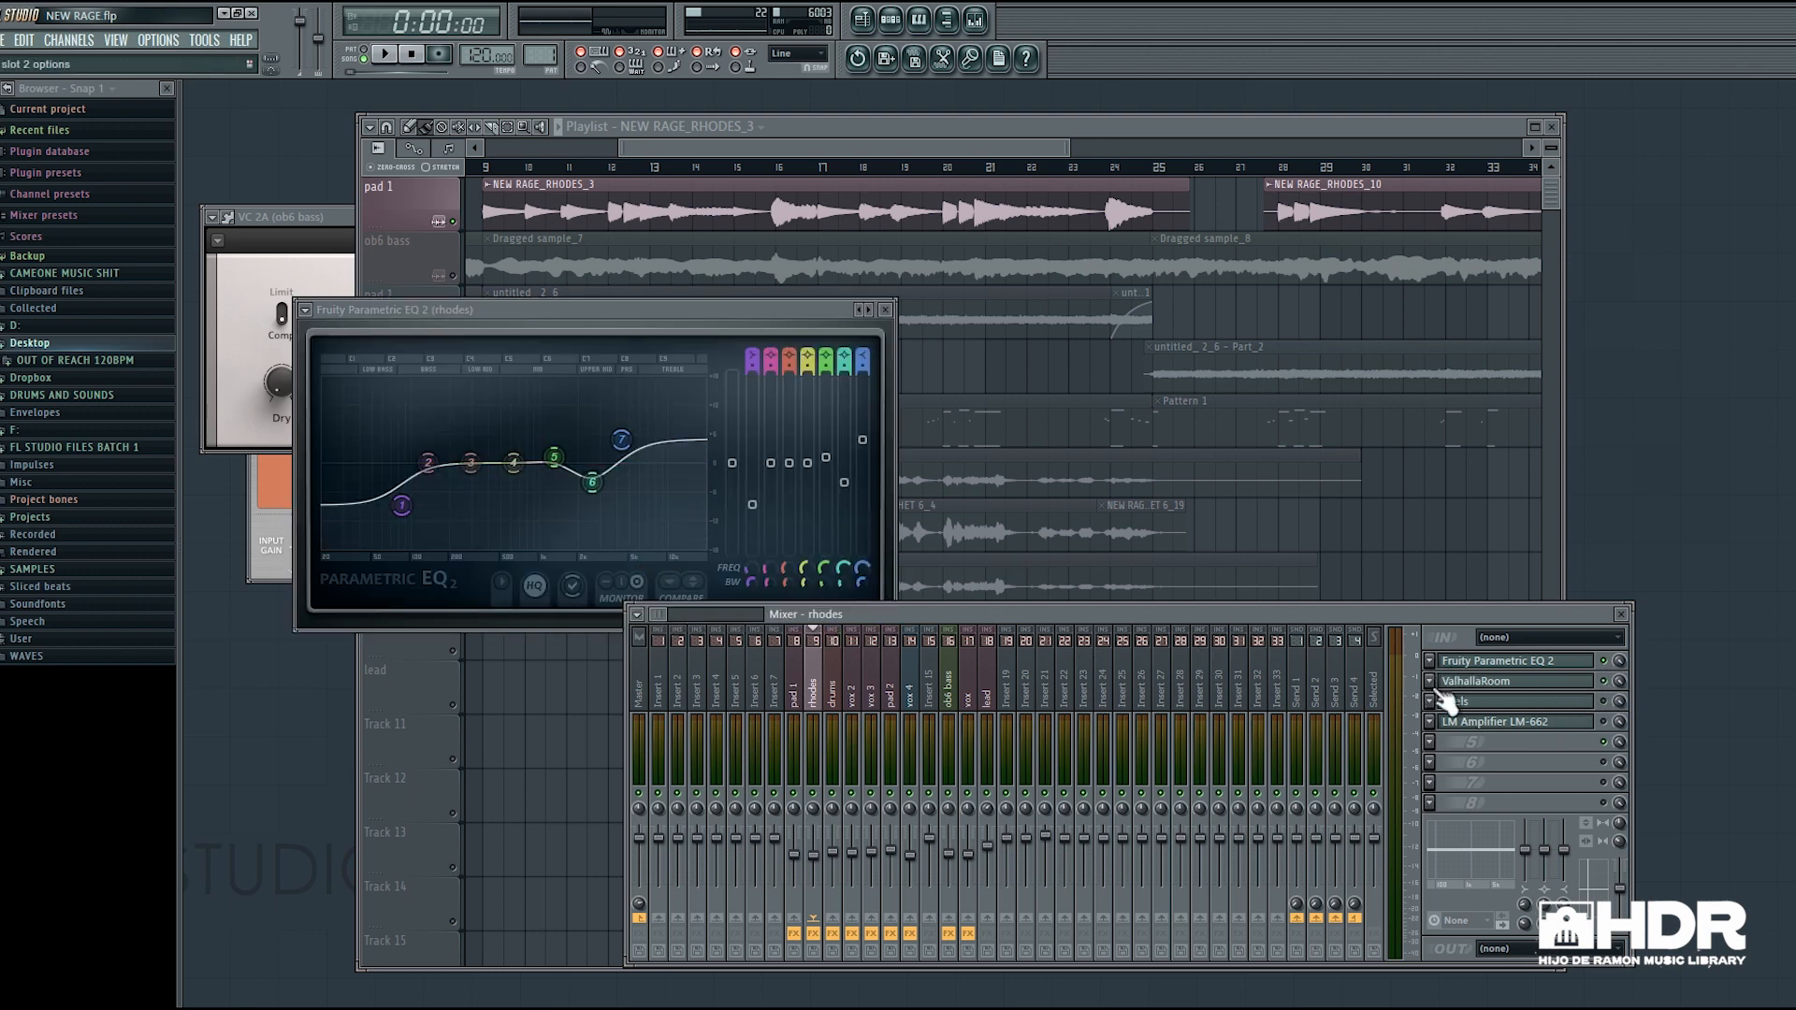
pyautogui.click(1478, 680)
# Inspect Reels and LM Amplifier LM-662 on the rhodes mixer channel, and close the LM-662 window.
pyautogui.click(1503, 705)
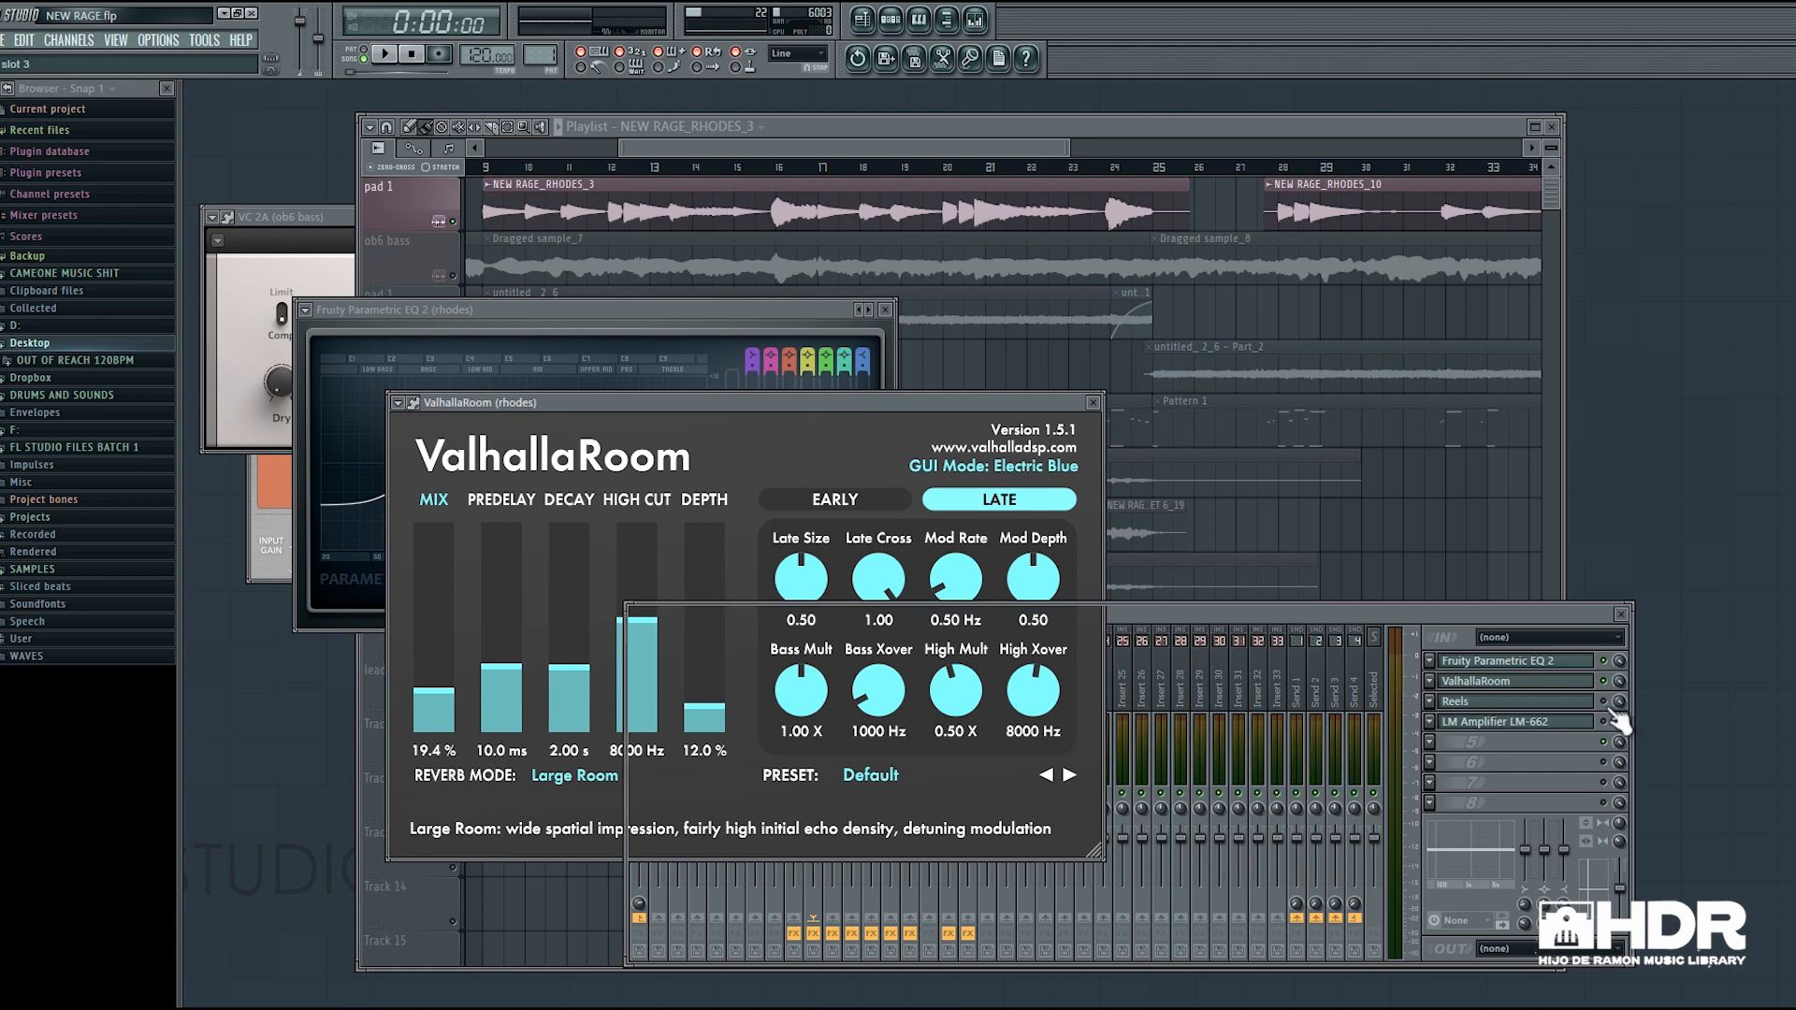
pyautogui.click(1604, 701)
pyautogui.moveTo(772, 271); pyautogui.dragTo(819, 164)
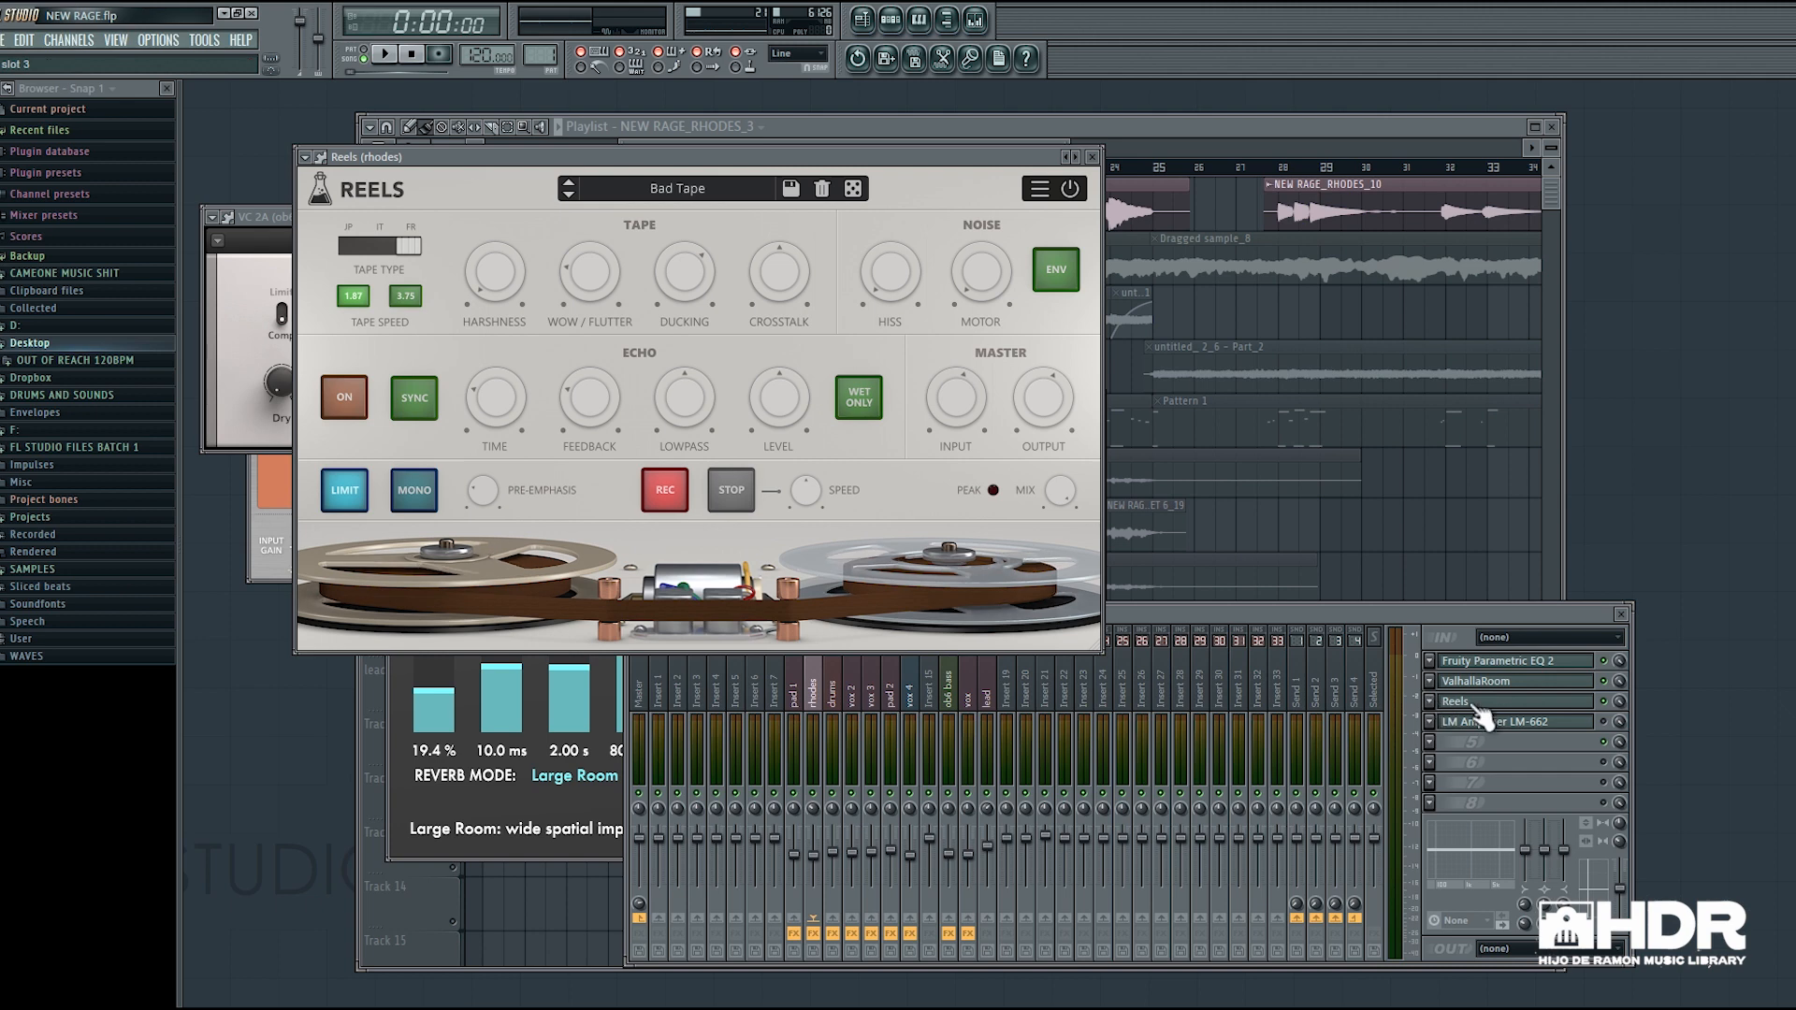
pyautogui.click(1604, 722)
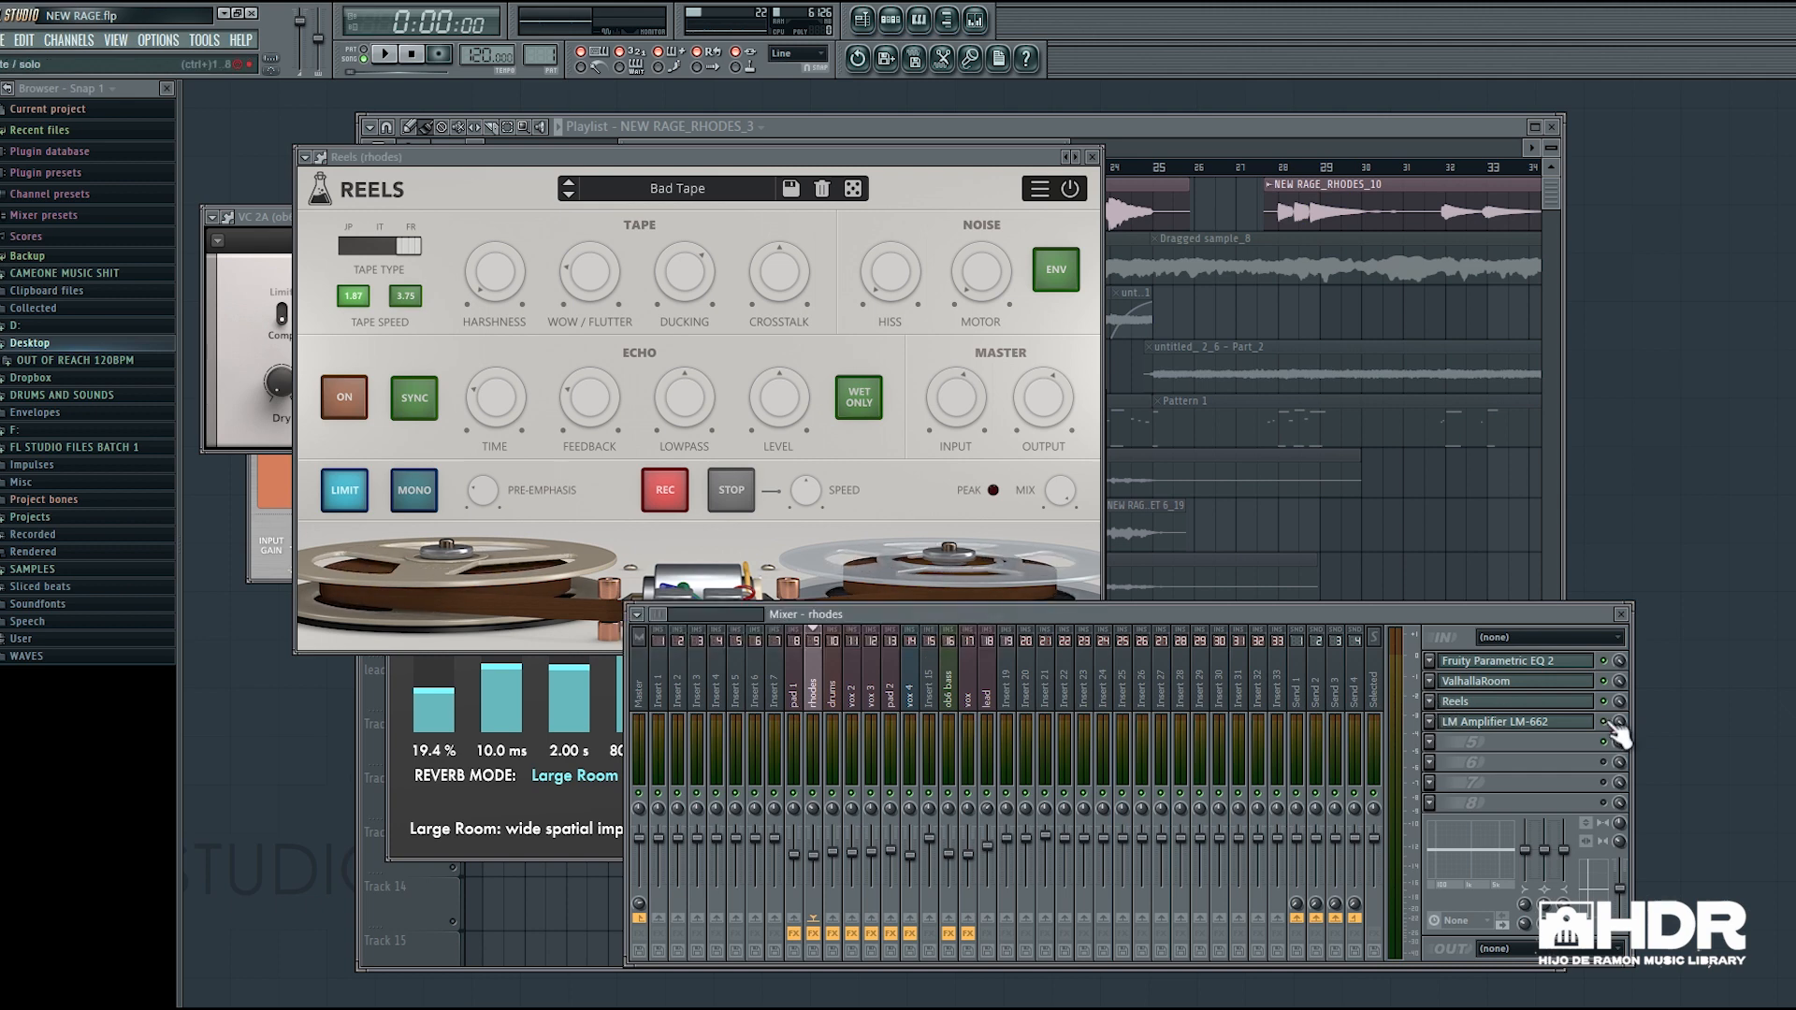
pyautogui.click(1496, 725)
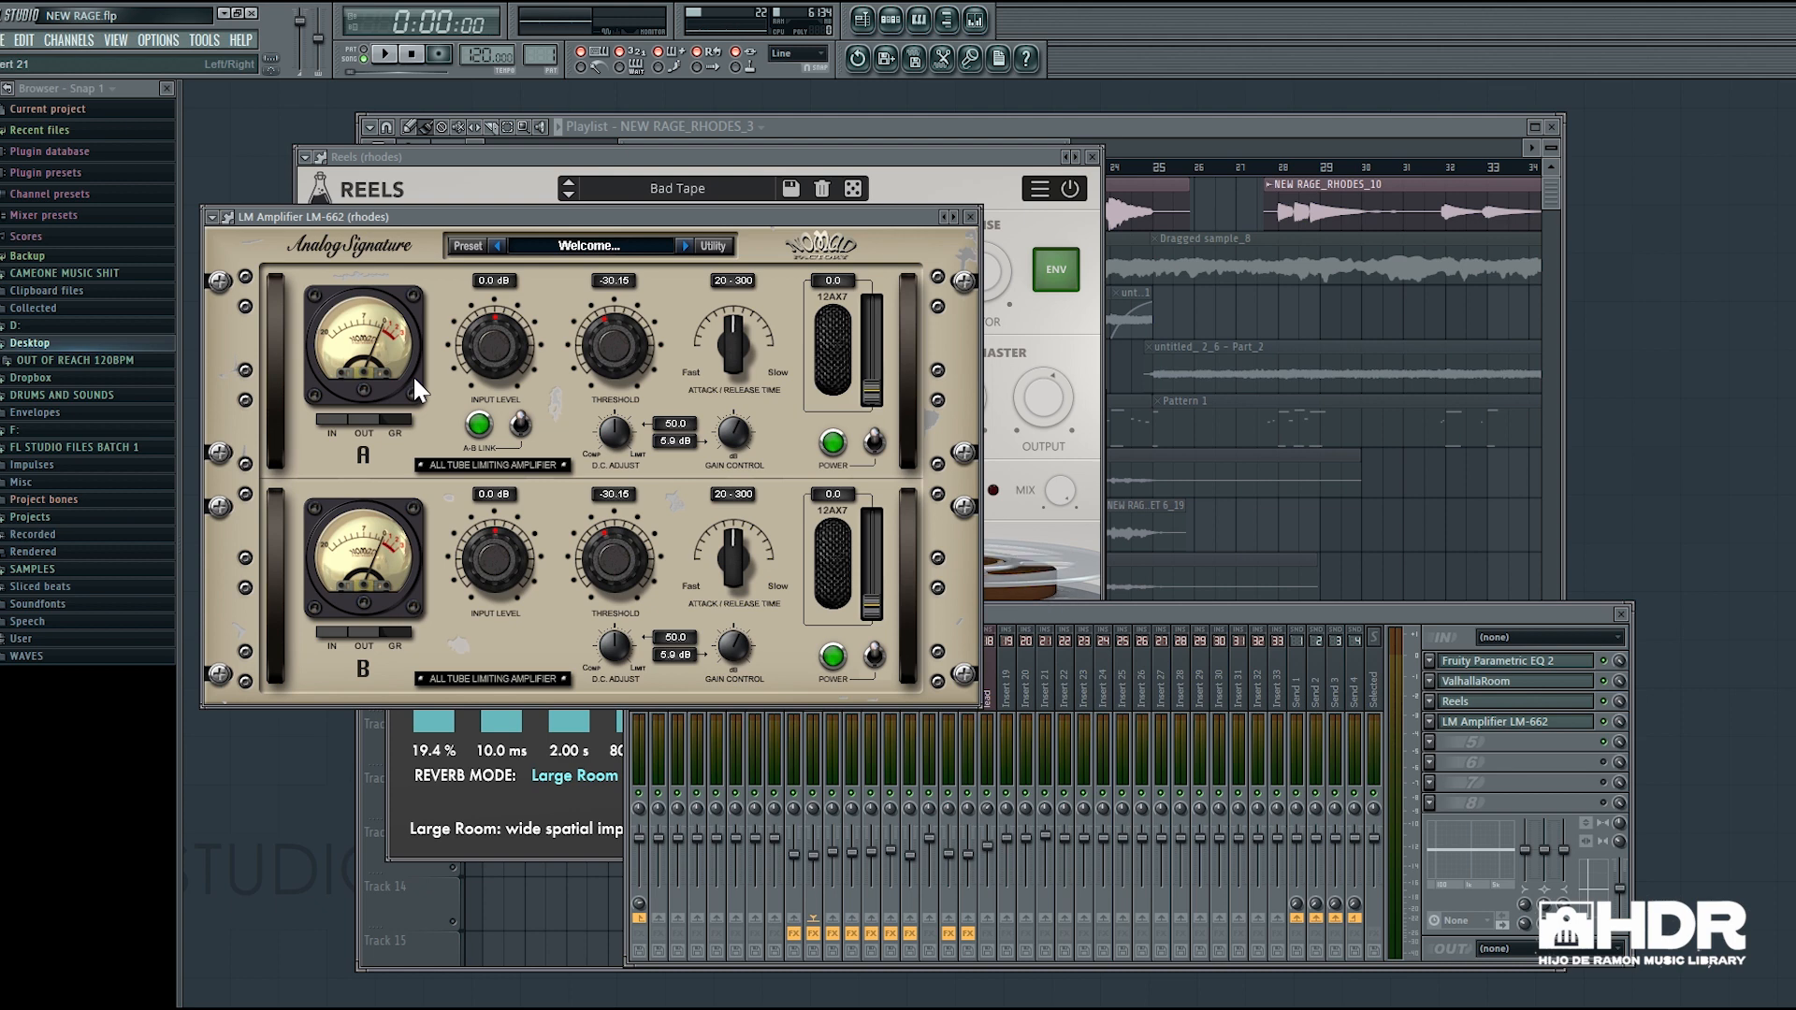
pyautogui.click(970, 216)
pyautogui.click(1151, 127)
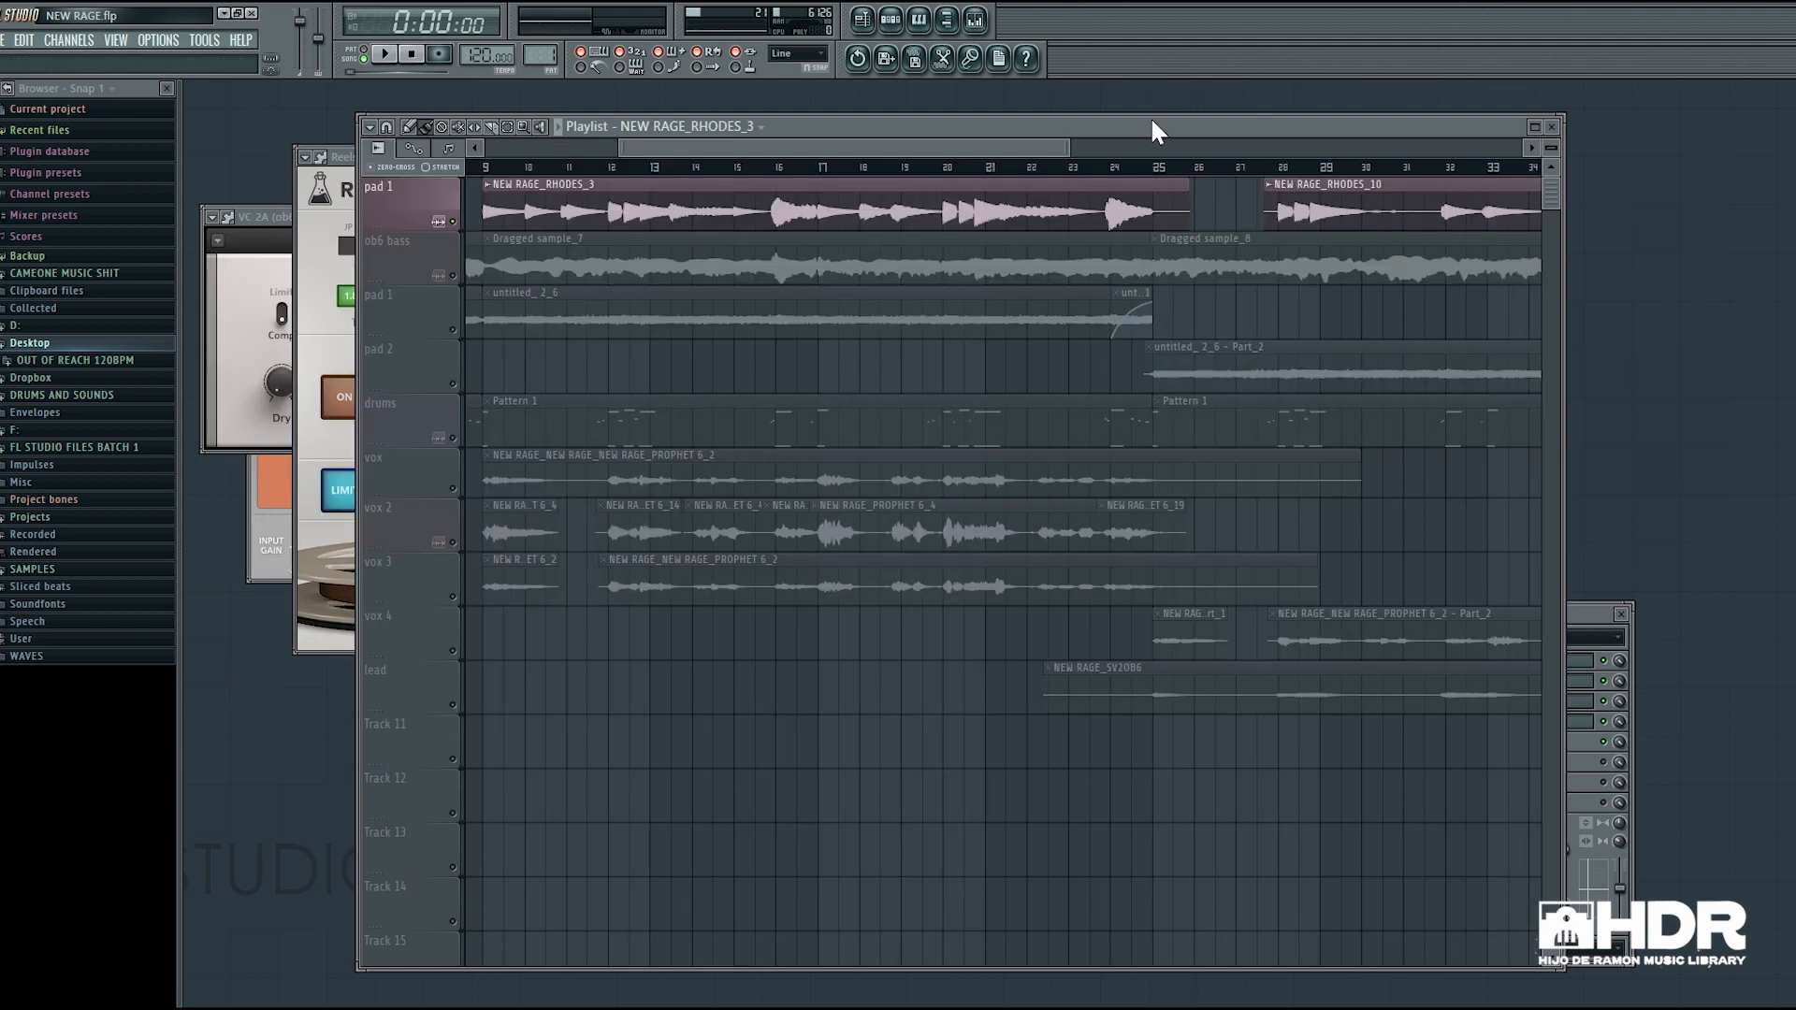
pyautogui.click(1610, 623)
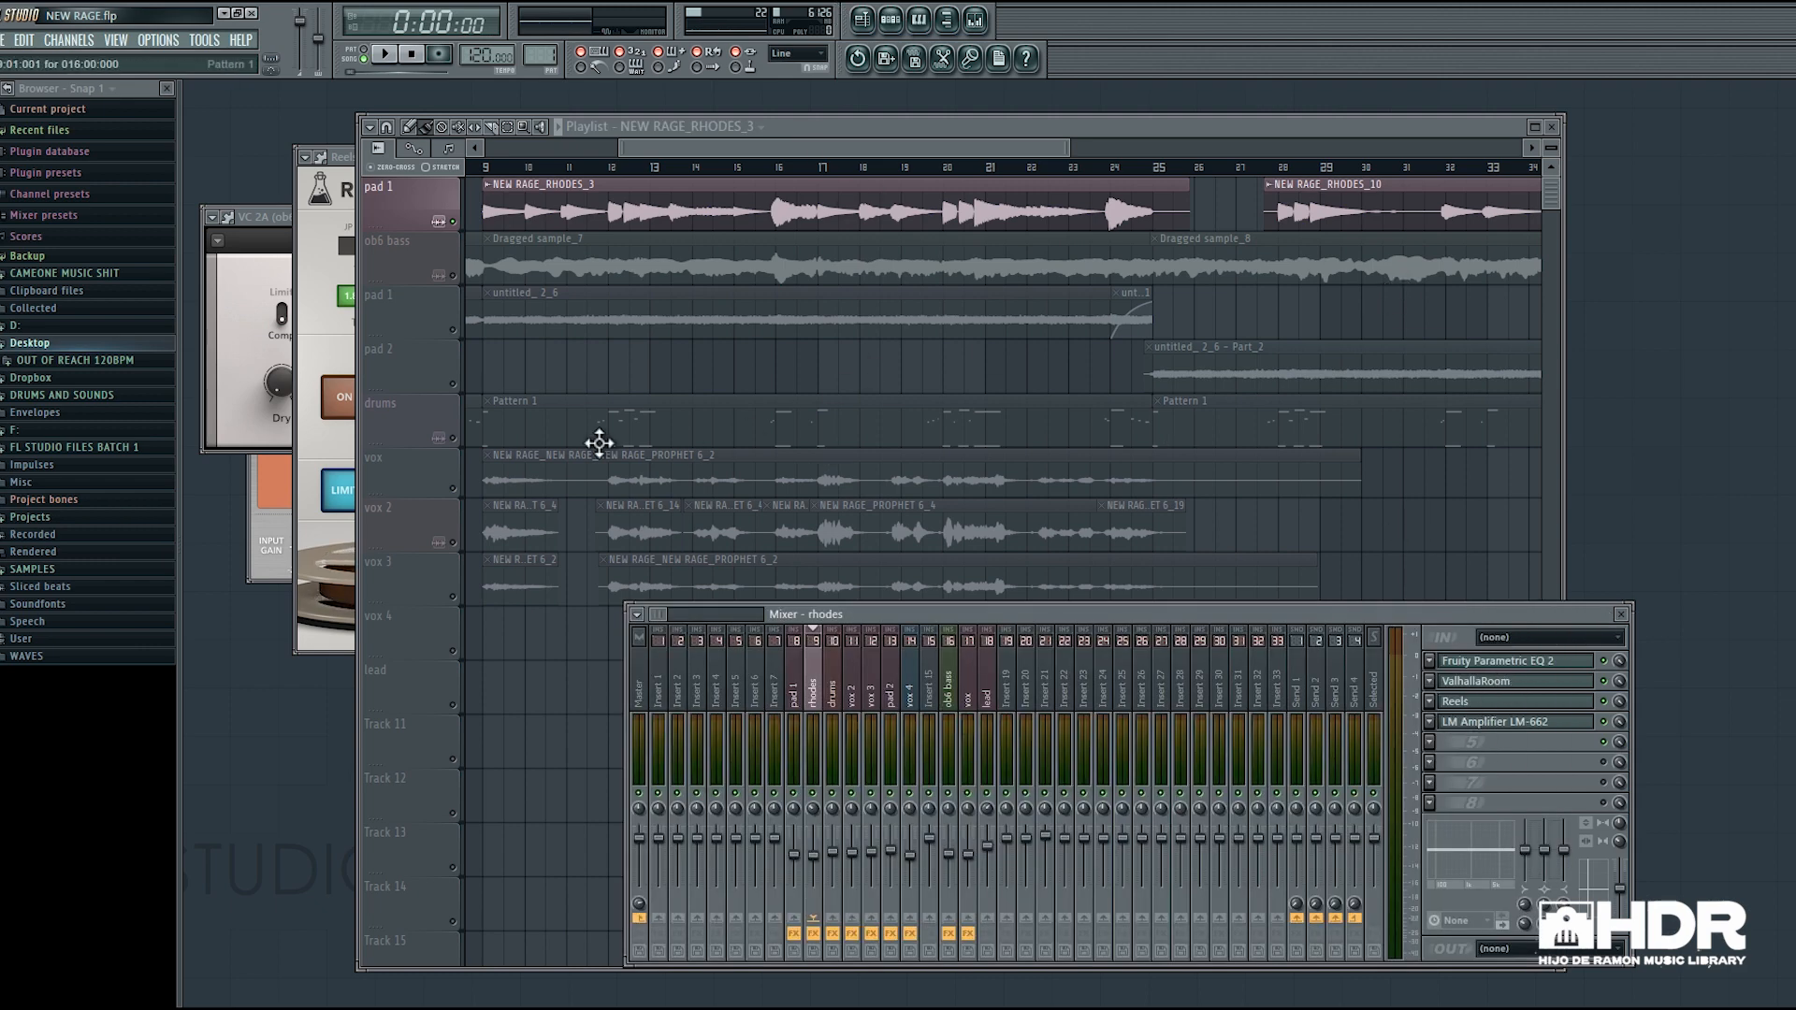
pyautogui.press('F6')
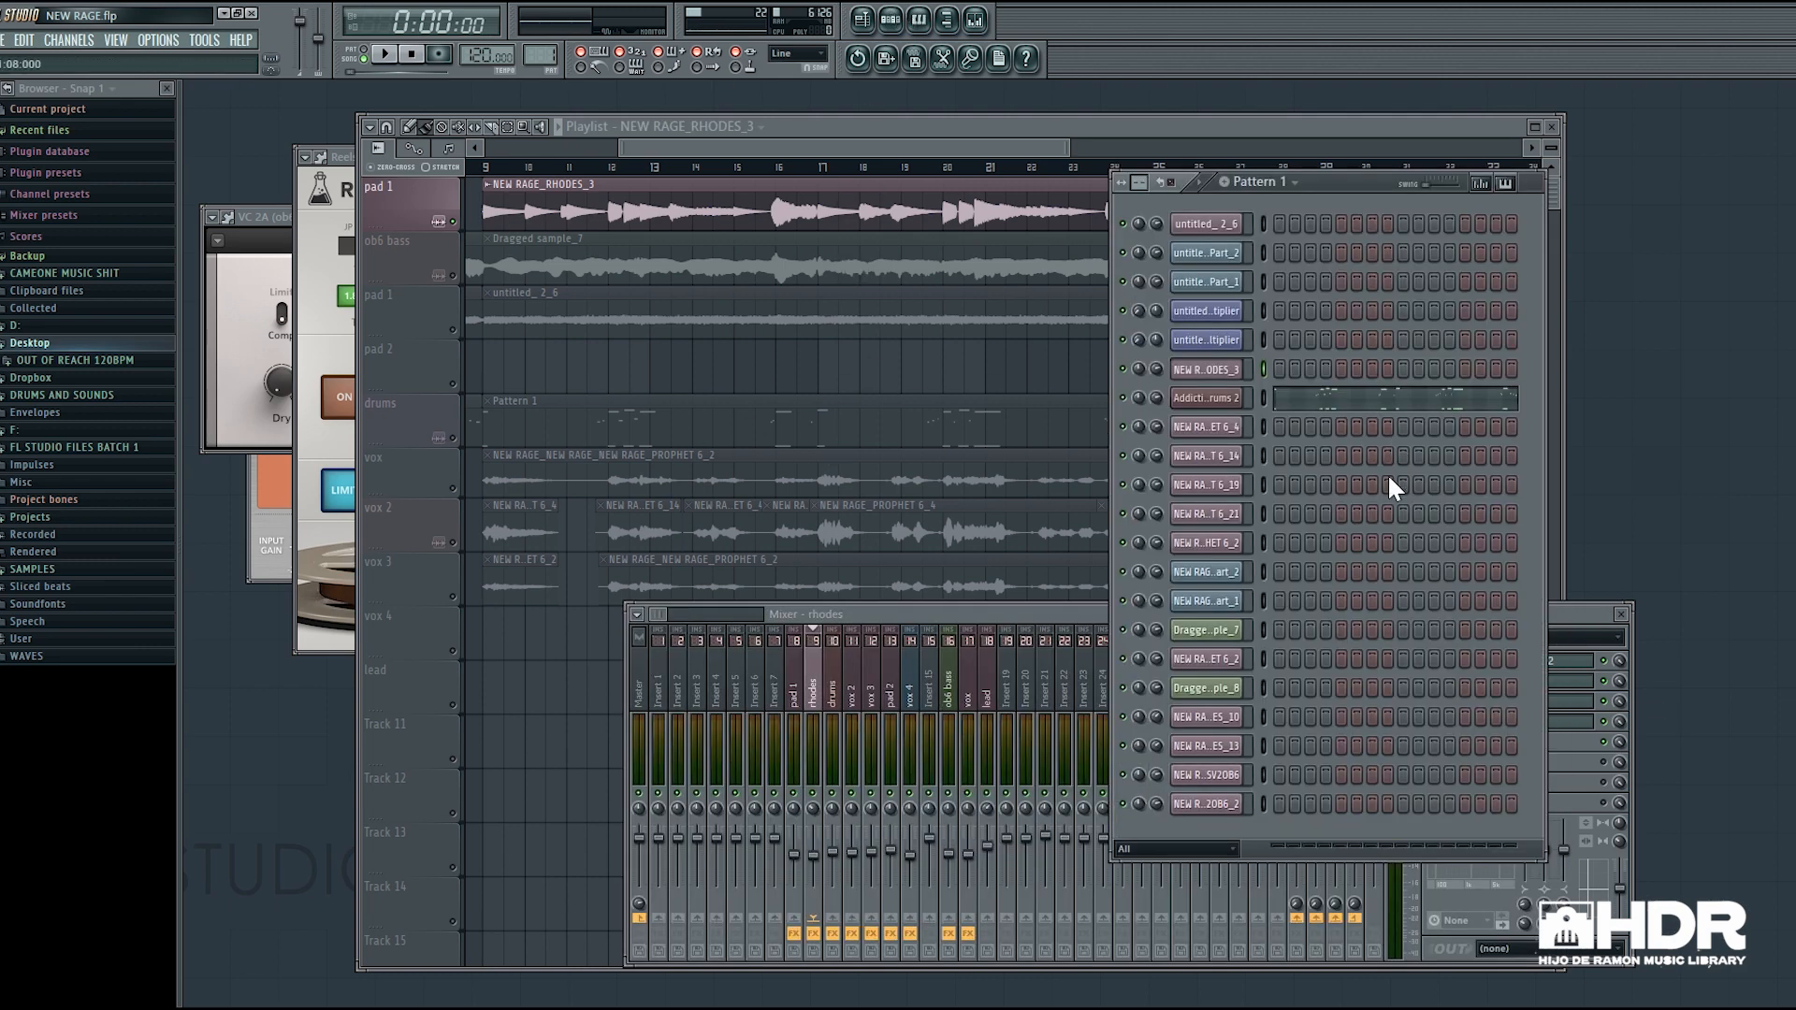
pyautogui.click(1569, 610)
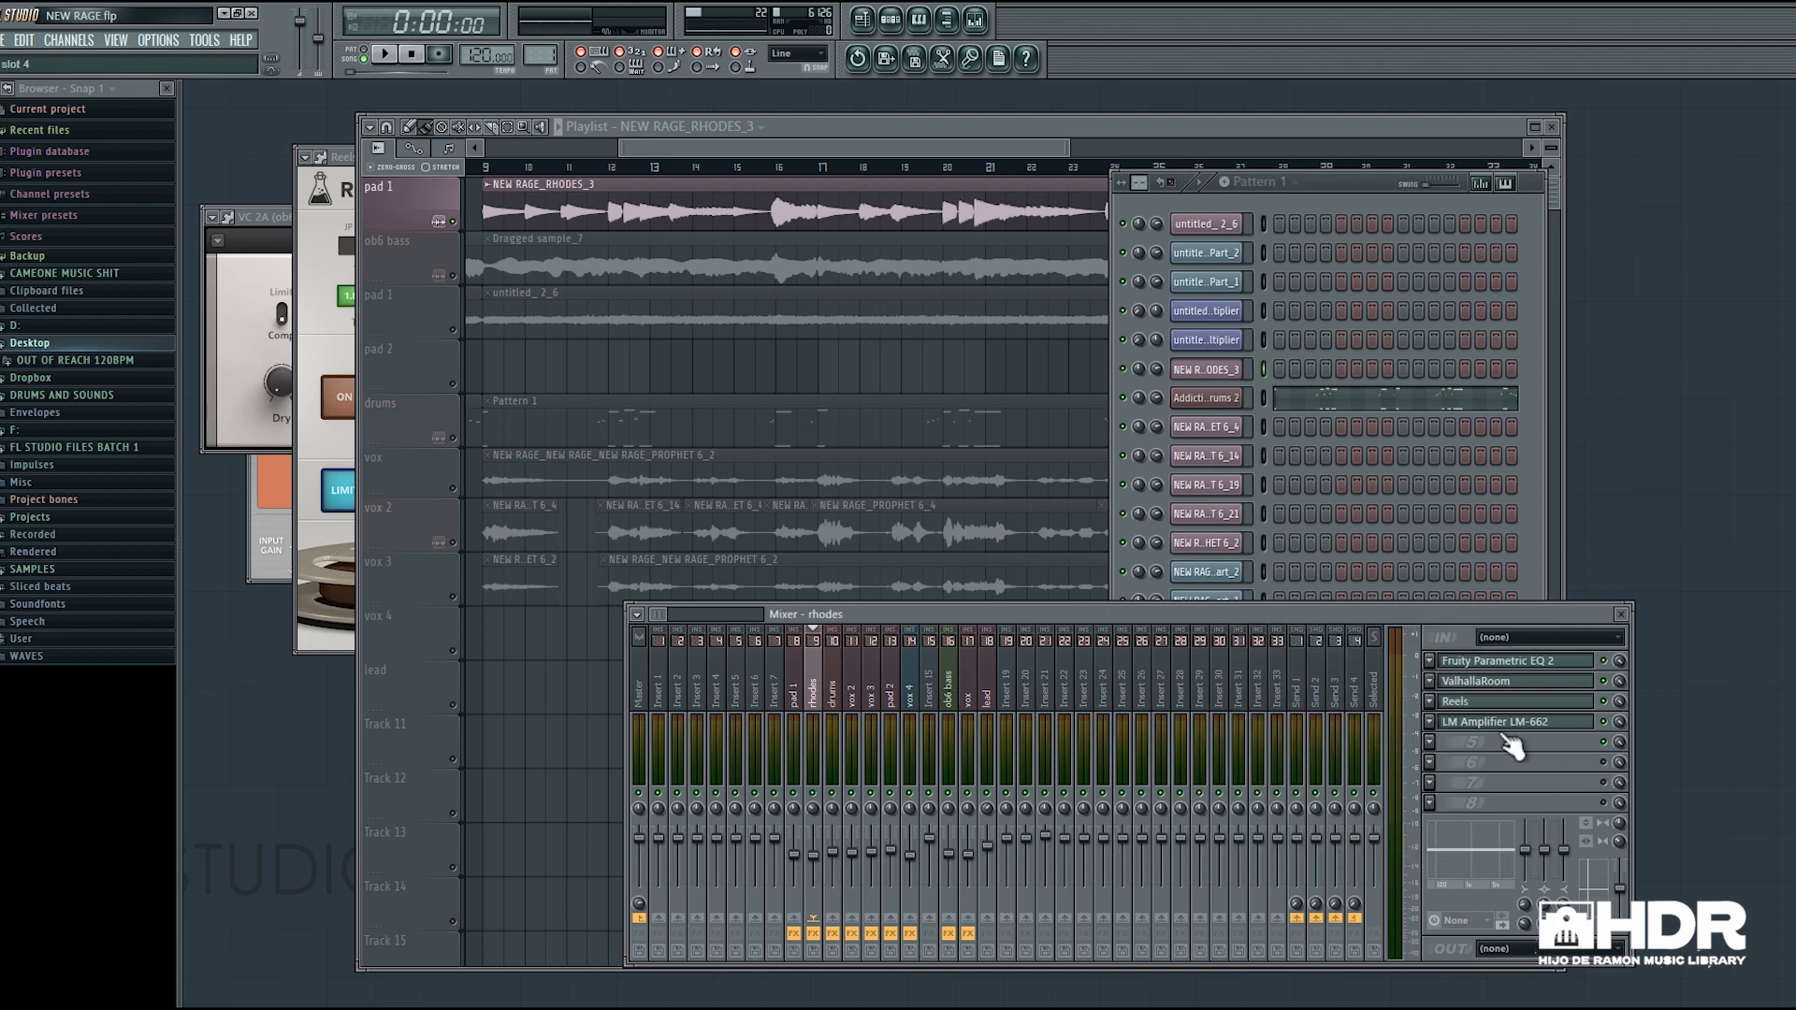
# Play the soloed rhodes from bar 9, check its level in the mixer, and stop playback.
pyautogui.moveTo(678, 150); pyautogui.dragTo(641, 153)
pyautogui.click(574, 168)
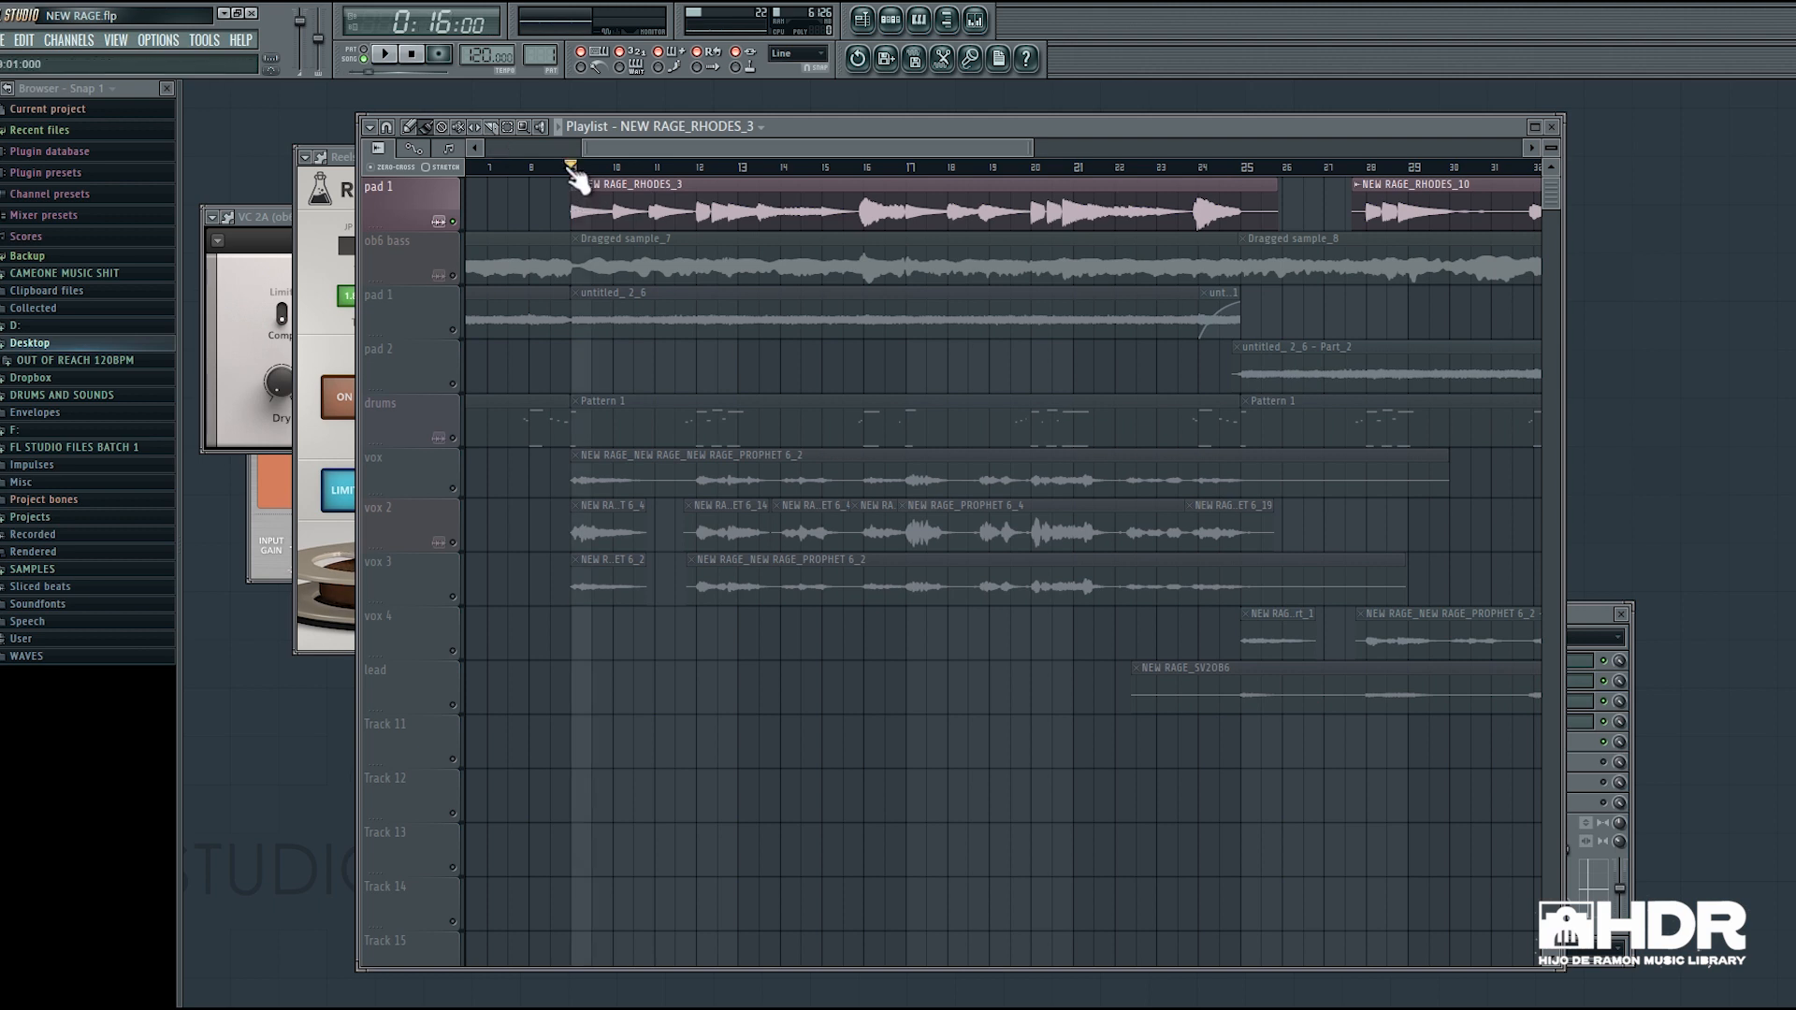
pyautogui.press('space')
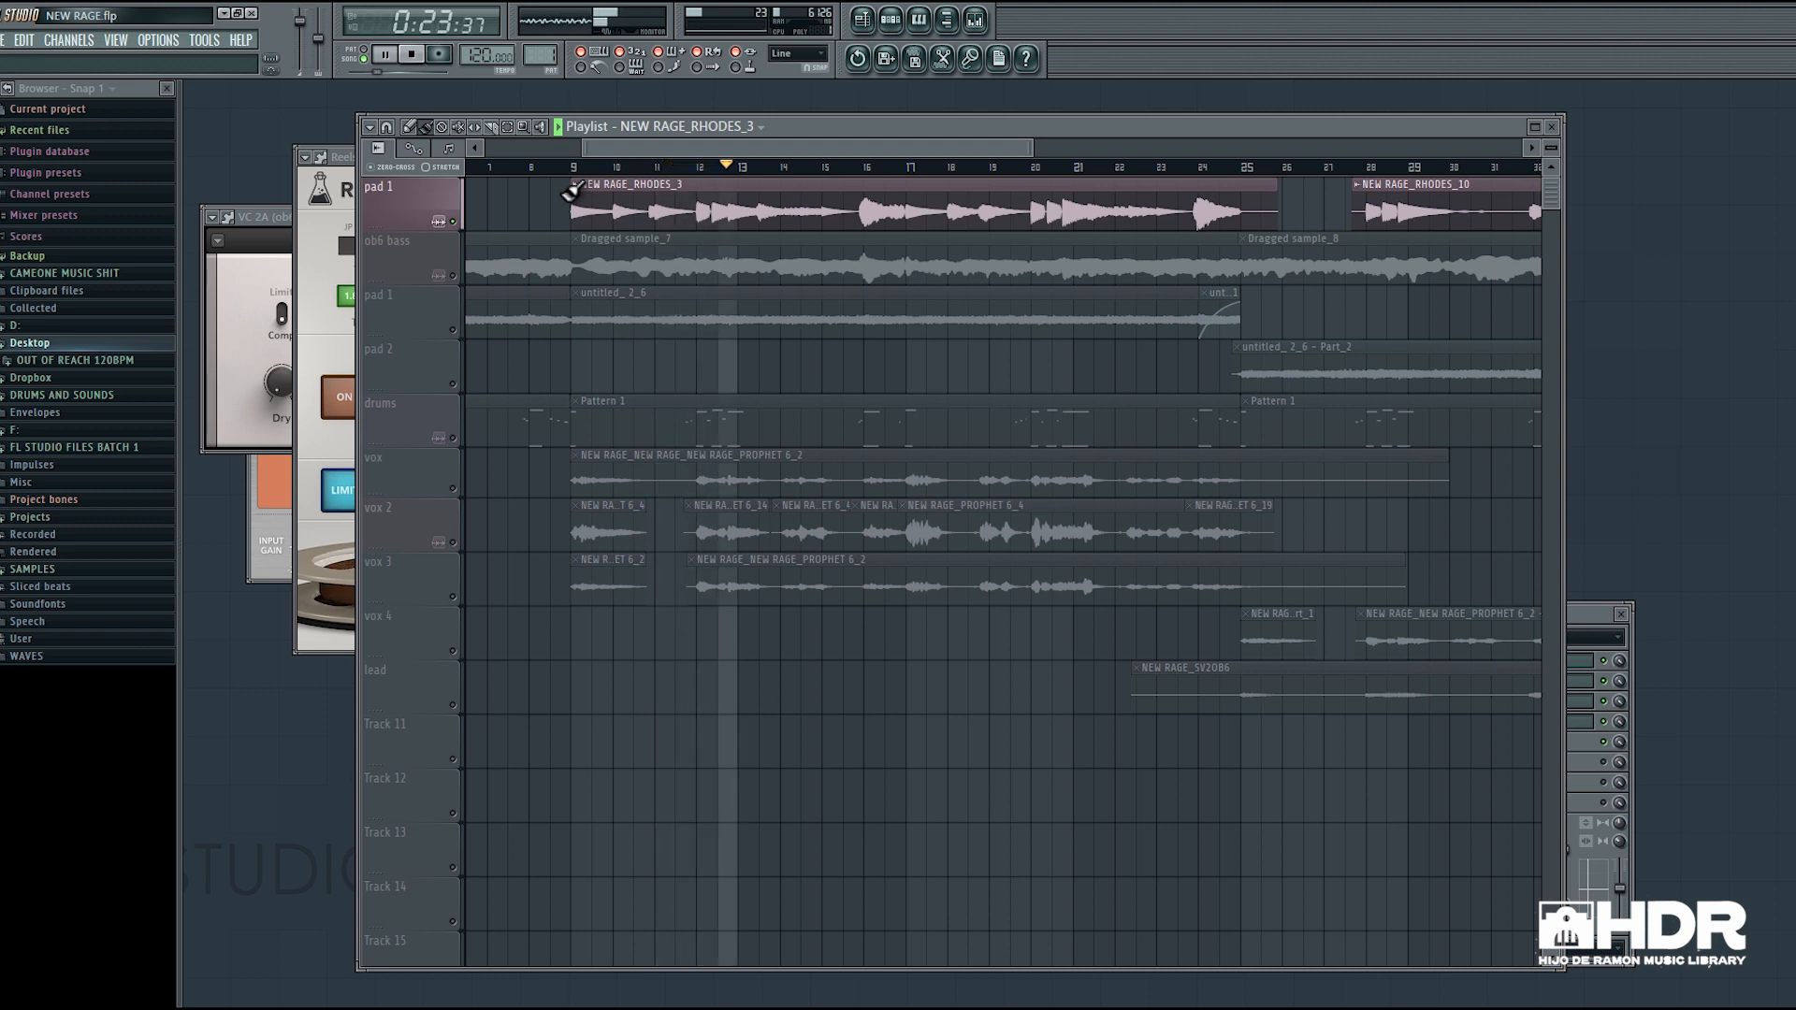
pyautogui.click(1608, 762)
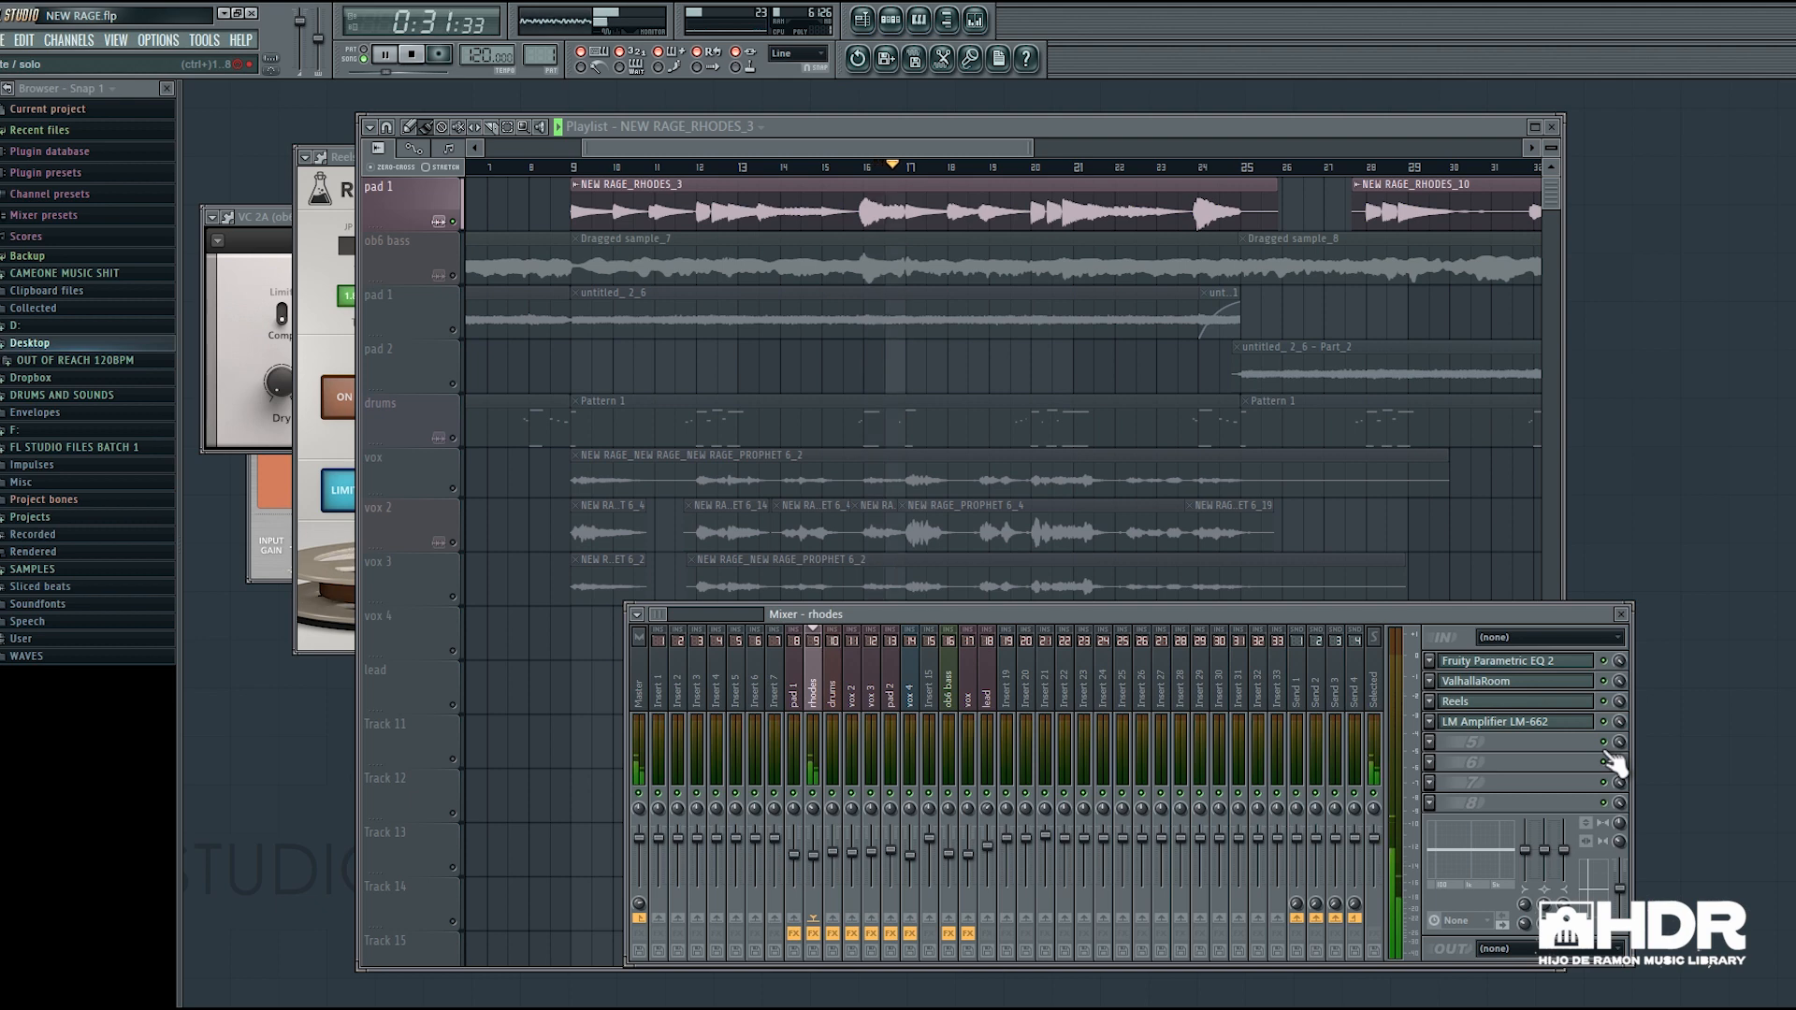
pyautogui.press('space')
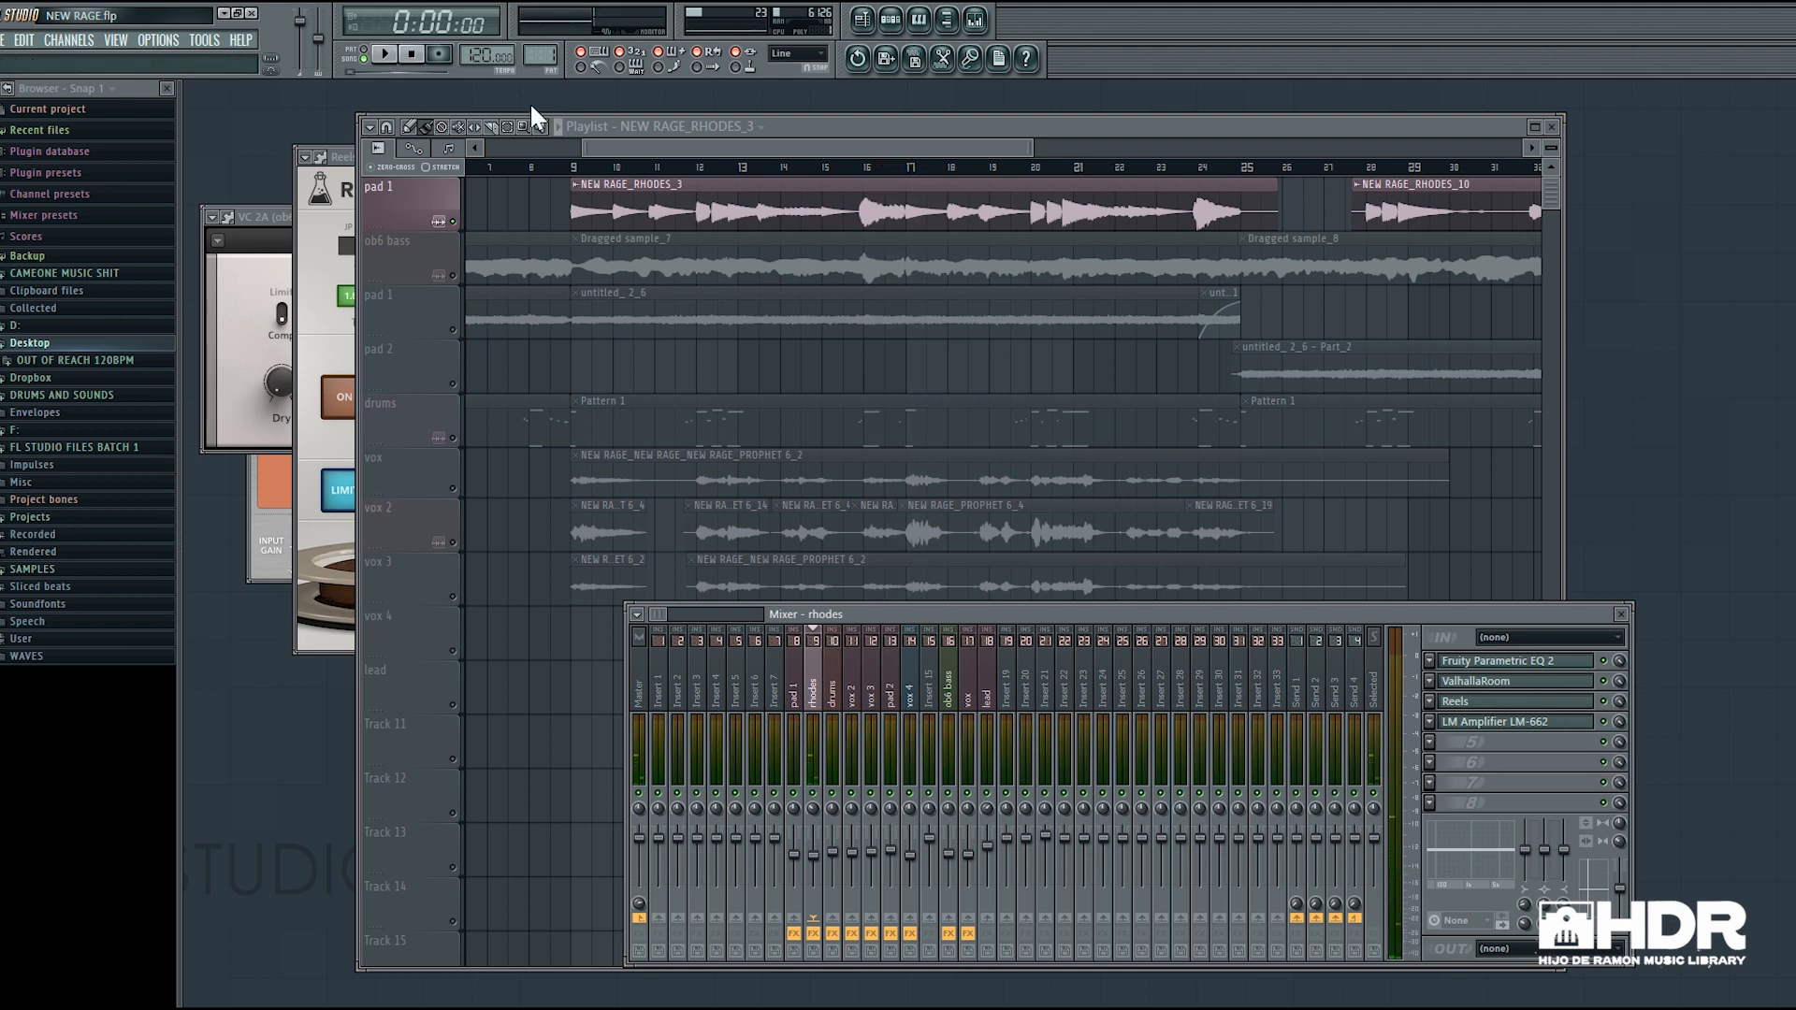
# Unmute the ob6 bass track and the pad 1 track holding the untitled_ 2_6 clips alongside the rhodes.
pyautogui.moveTo(754, 148); pyautogui.dragTo(642, 148)
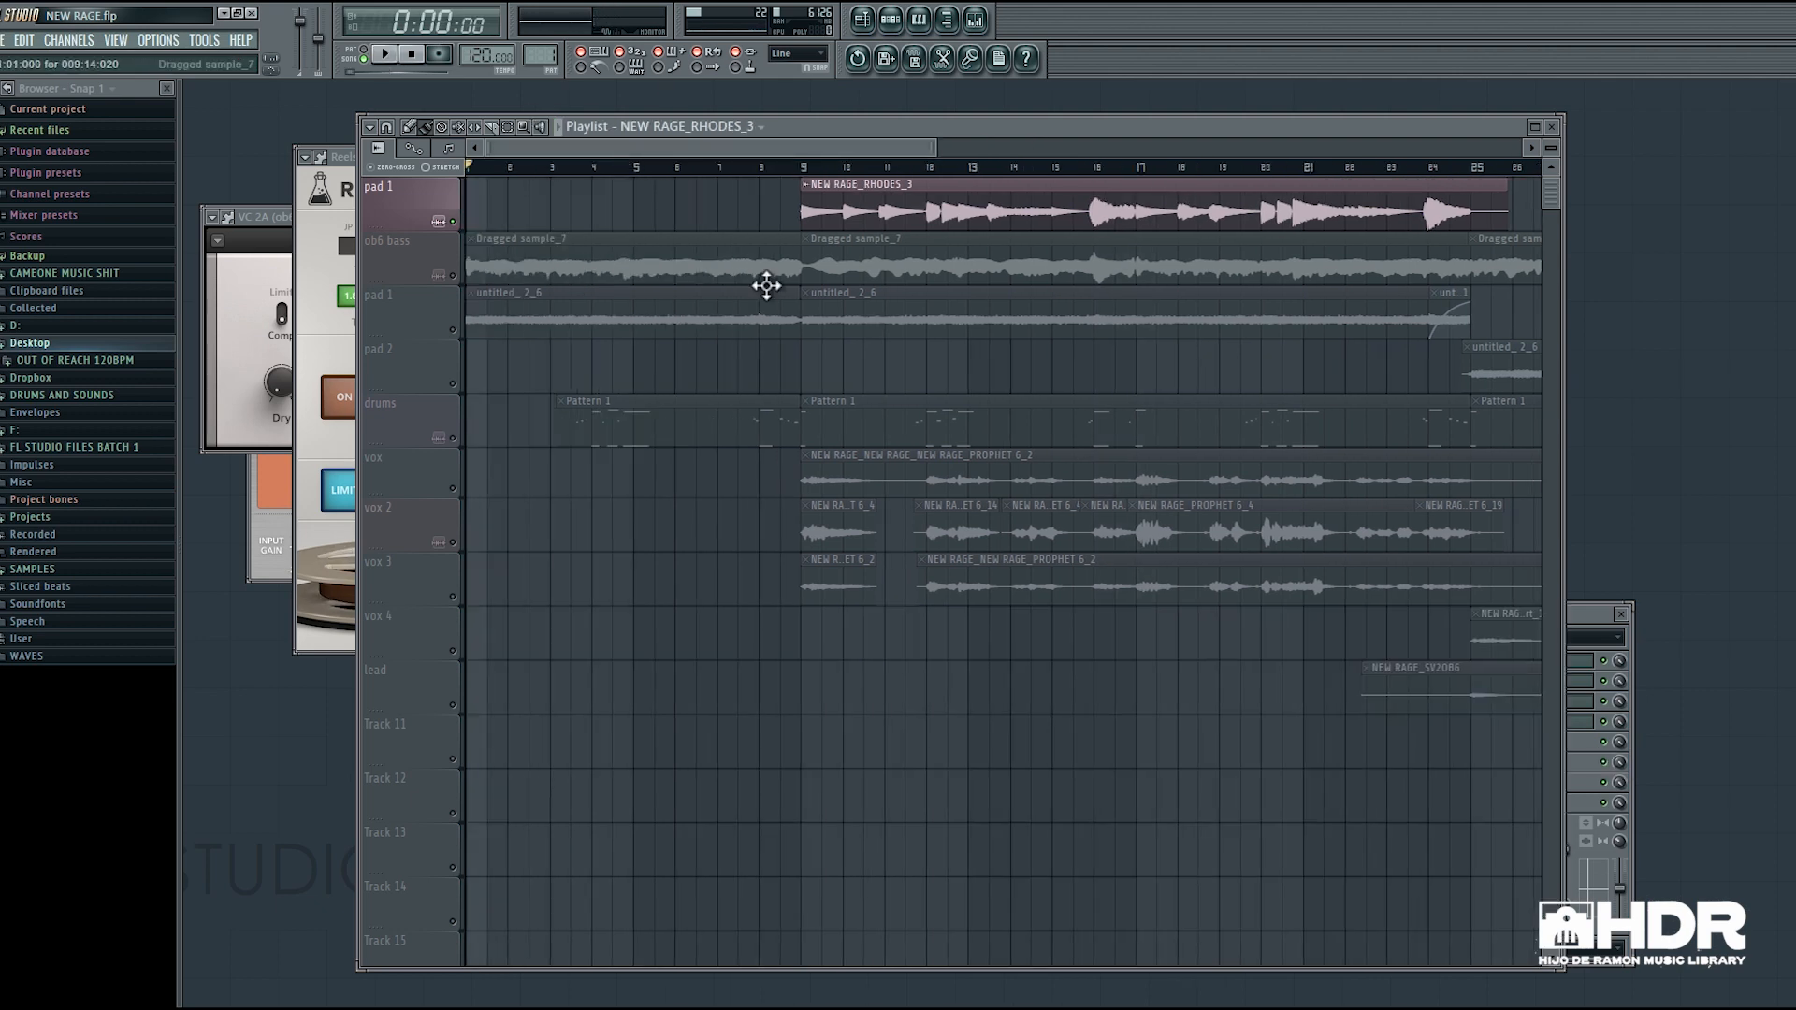
pyautogui.scroll(-3, 766, 285)
pyautogui.click(453, 276)
pyautogui.click(452, 330)
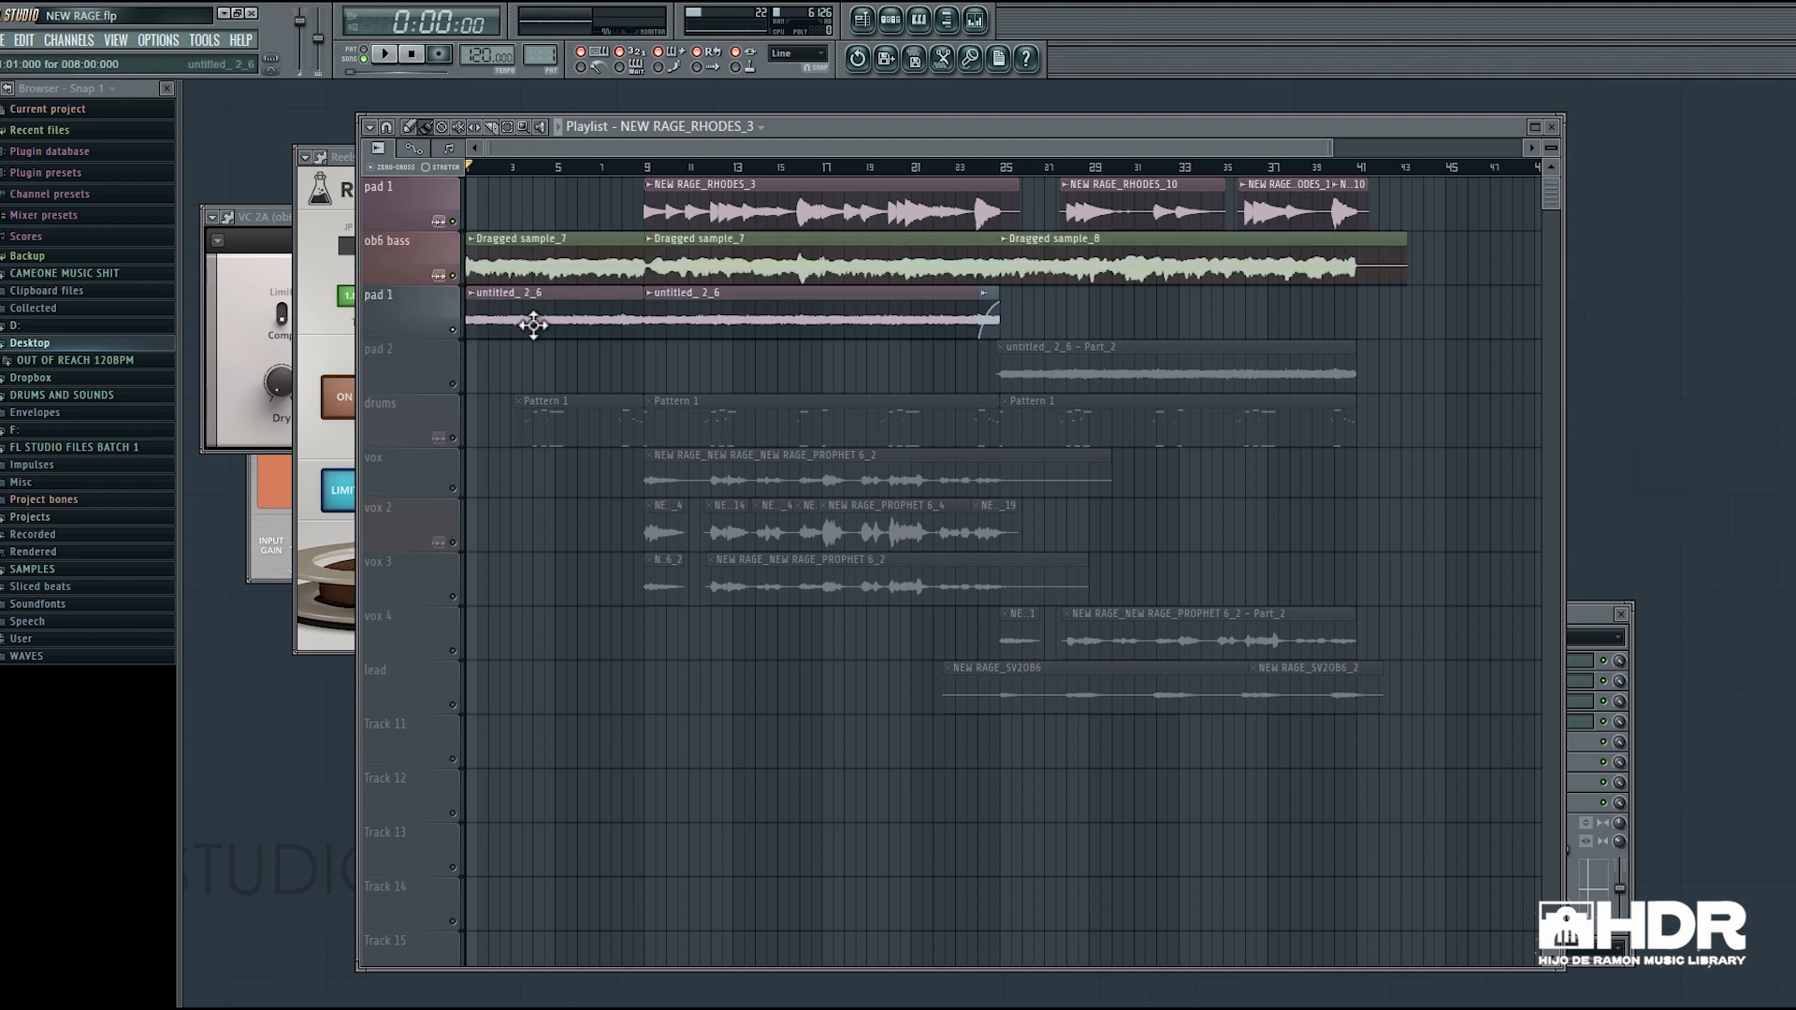
# Play the rhodes, ob6 bass and pad 1 together from around bar 9 and stop playback.
pyautogui.click(623, 168)
pyautogui.press('space')
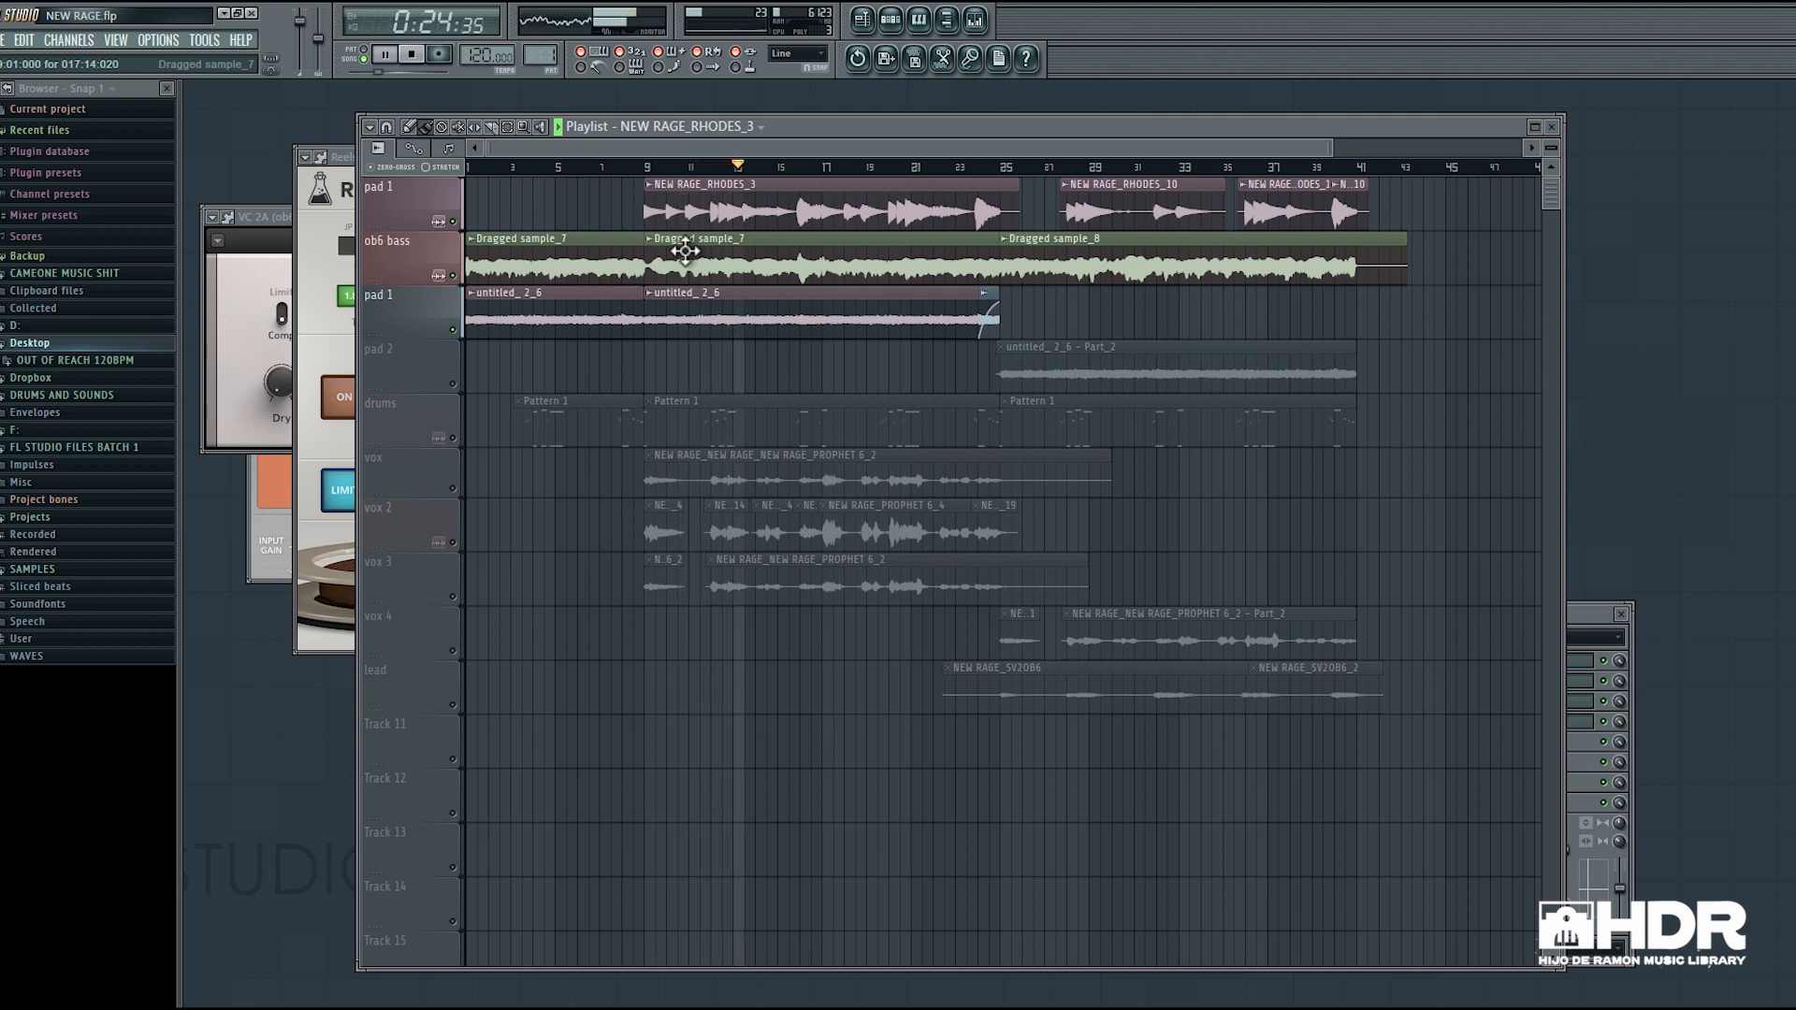
pyautogui.press('space')
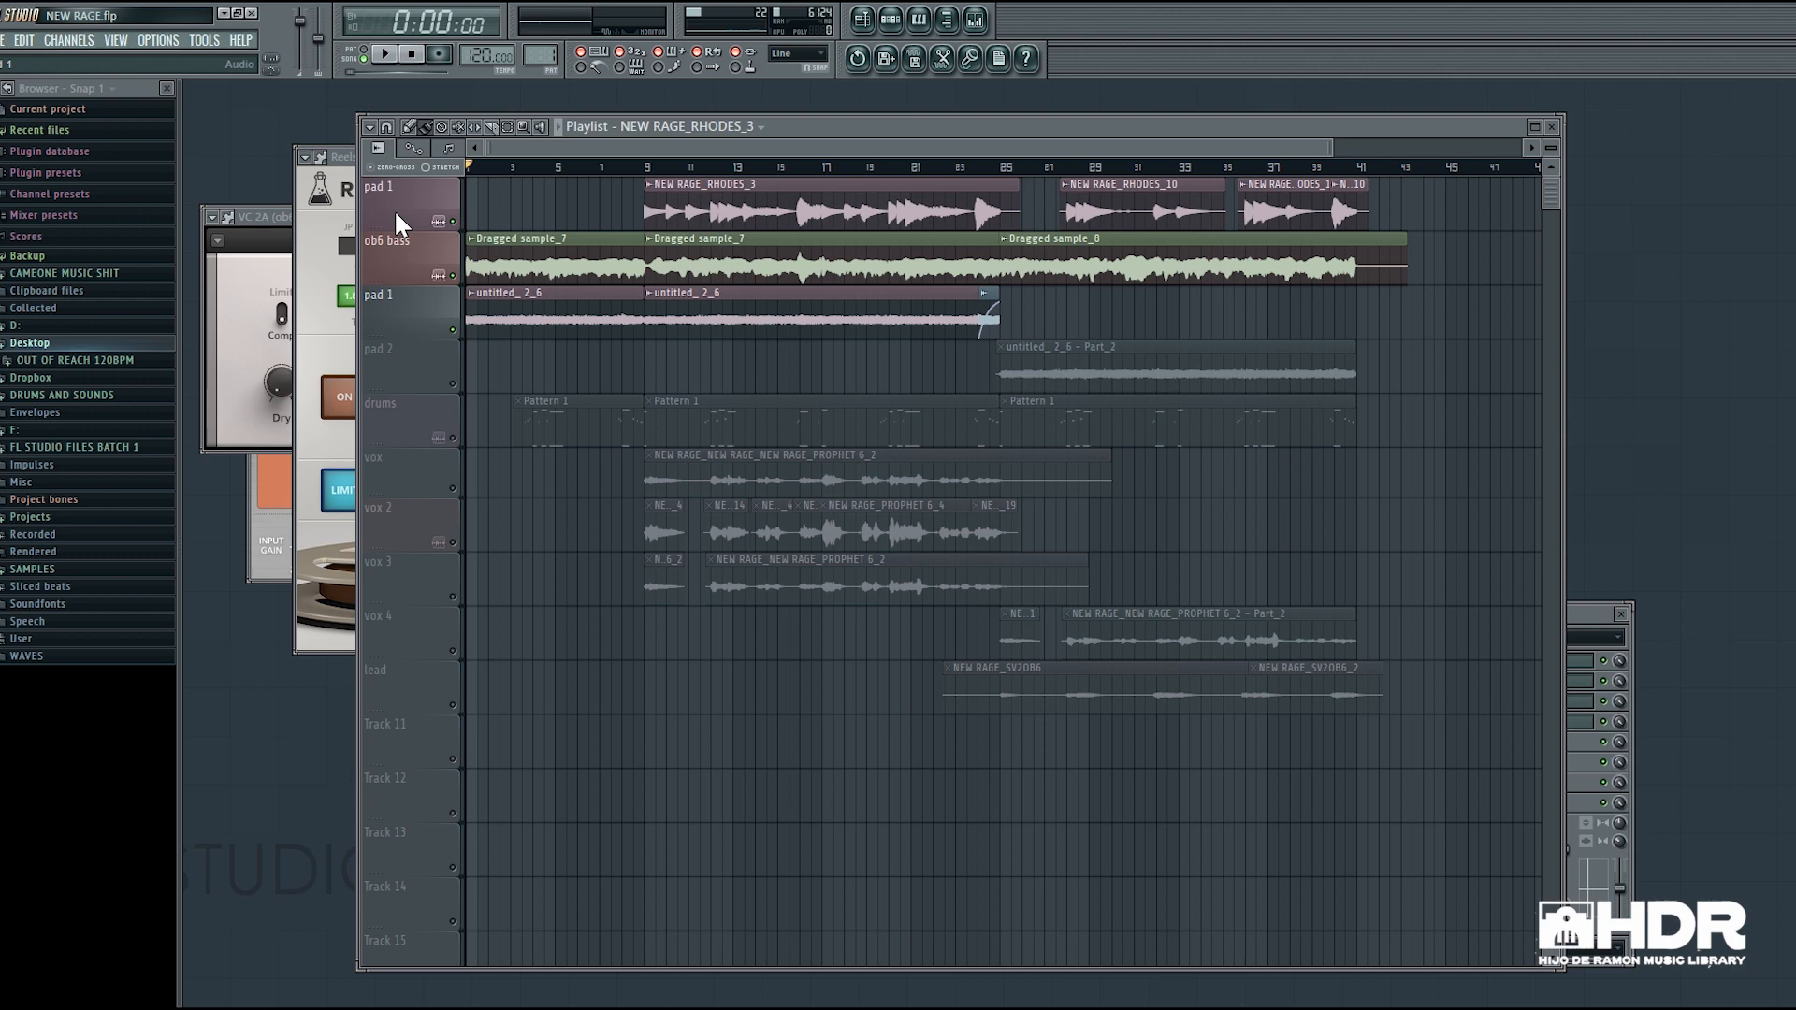
# Unmute the drums track and solo it so that only the Pattern 1 clips are active.
pyautogui.scroll(3, 650, 503)
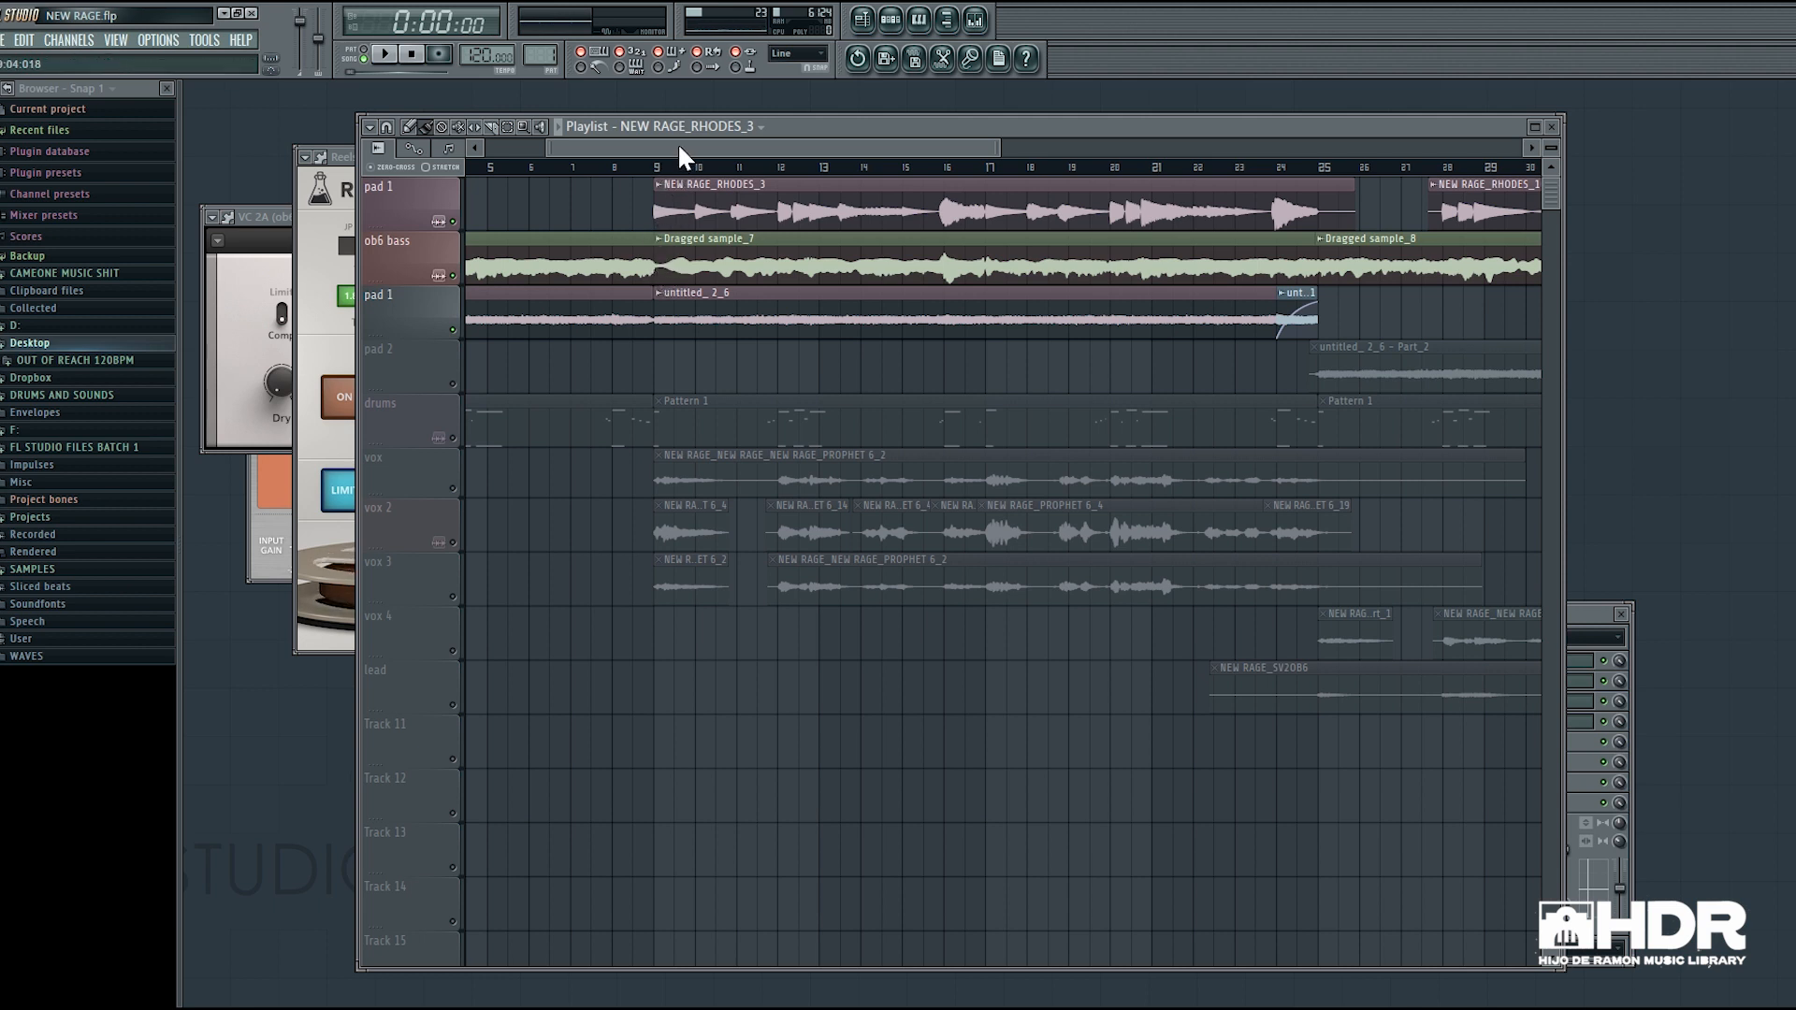
pyautogui.moveTo(677, 142); pyautogui.dragTo(435, 133)
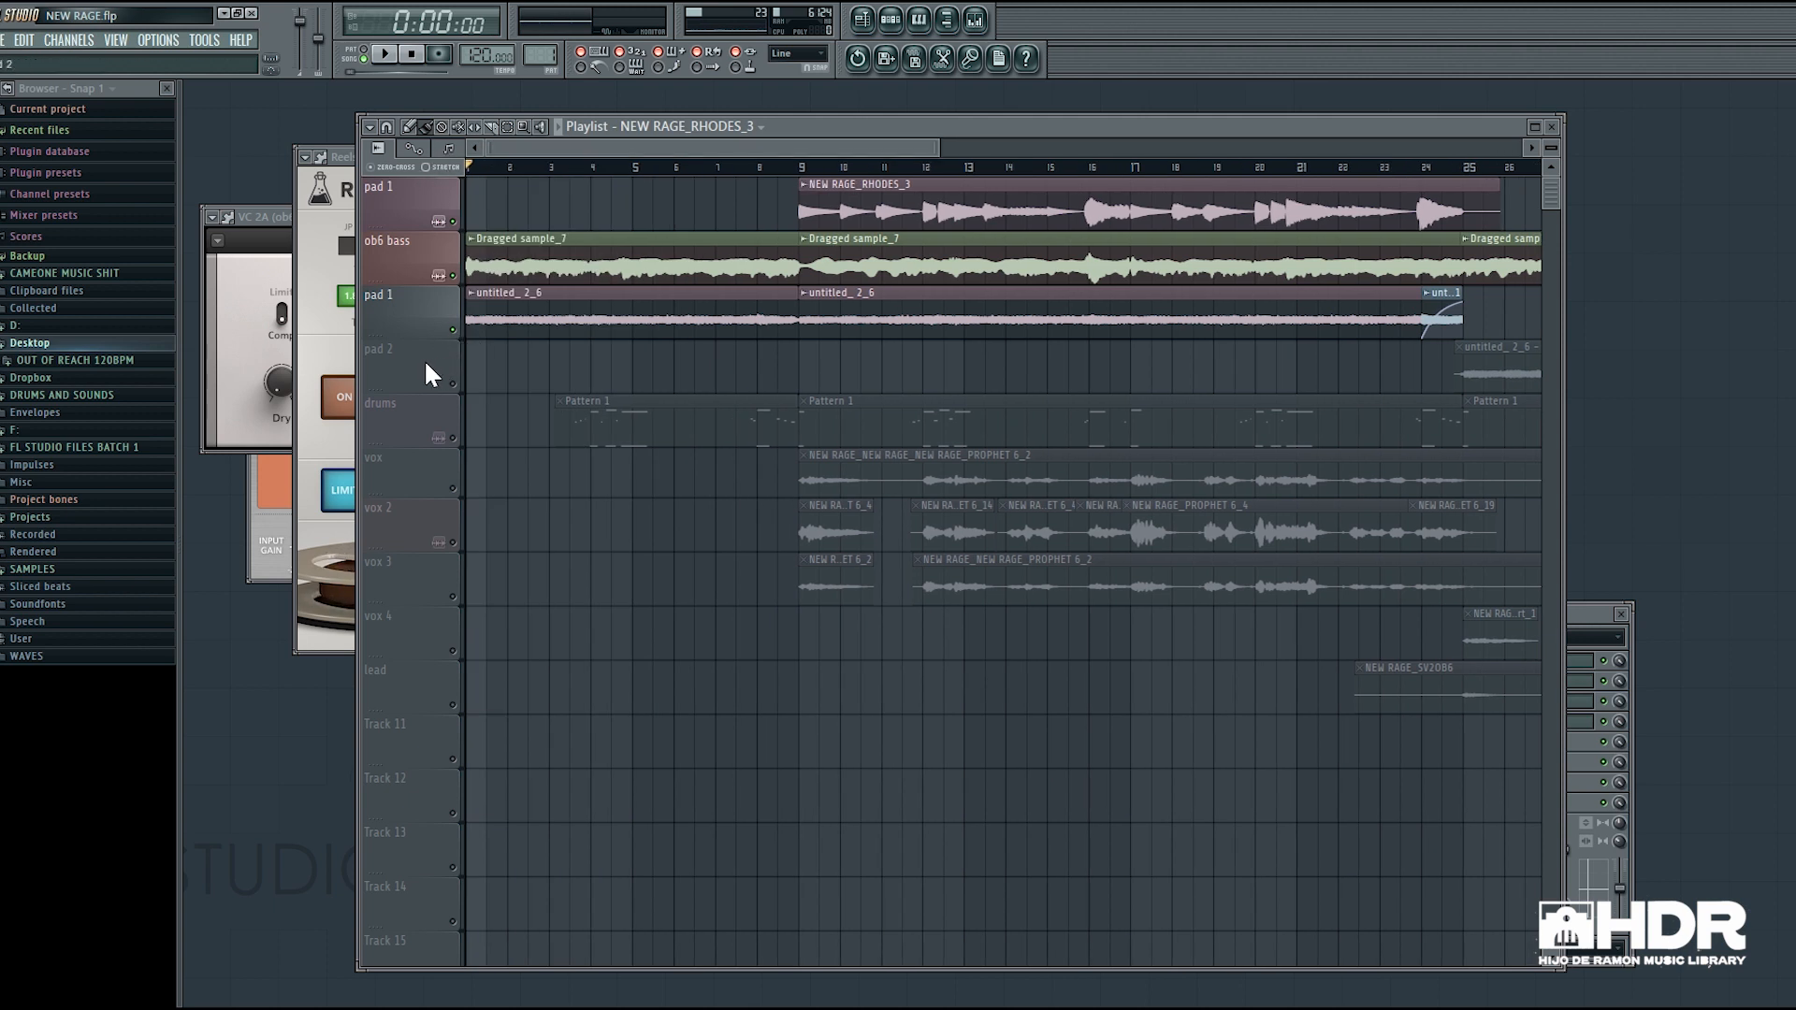
pyautogui.moveTo(797, 146); pyautogui.dragTo(597, 150)
pyautogui.click(451, 438)
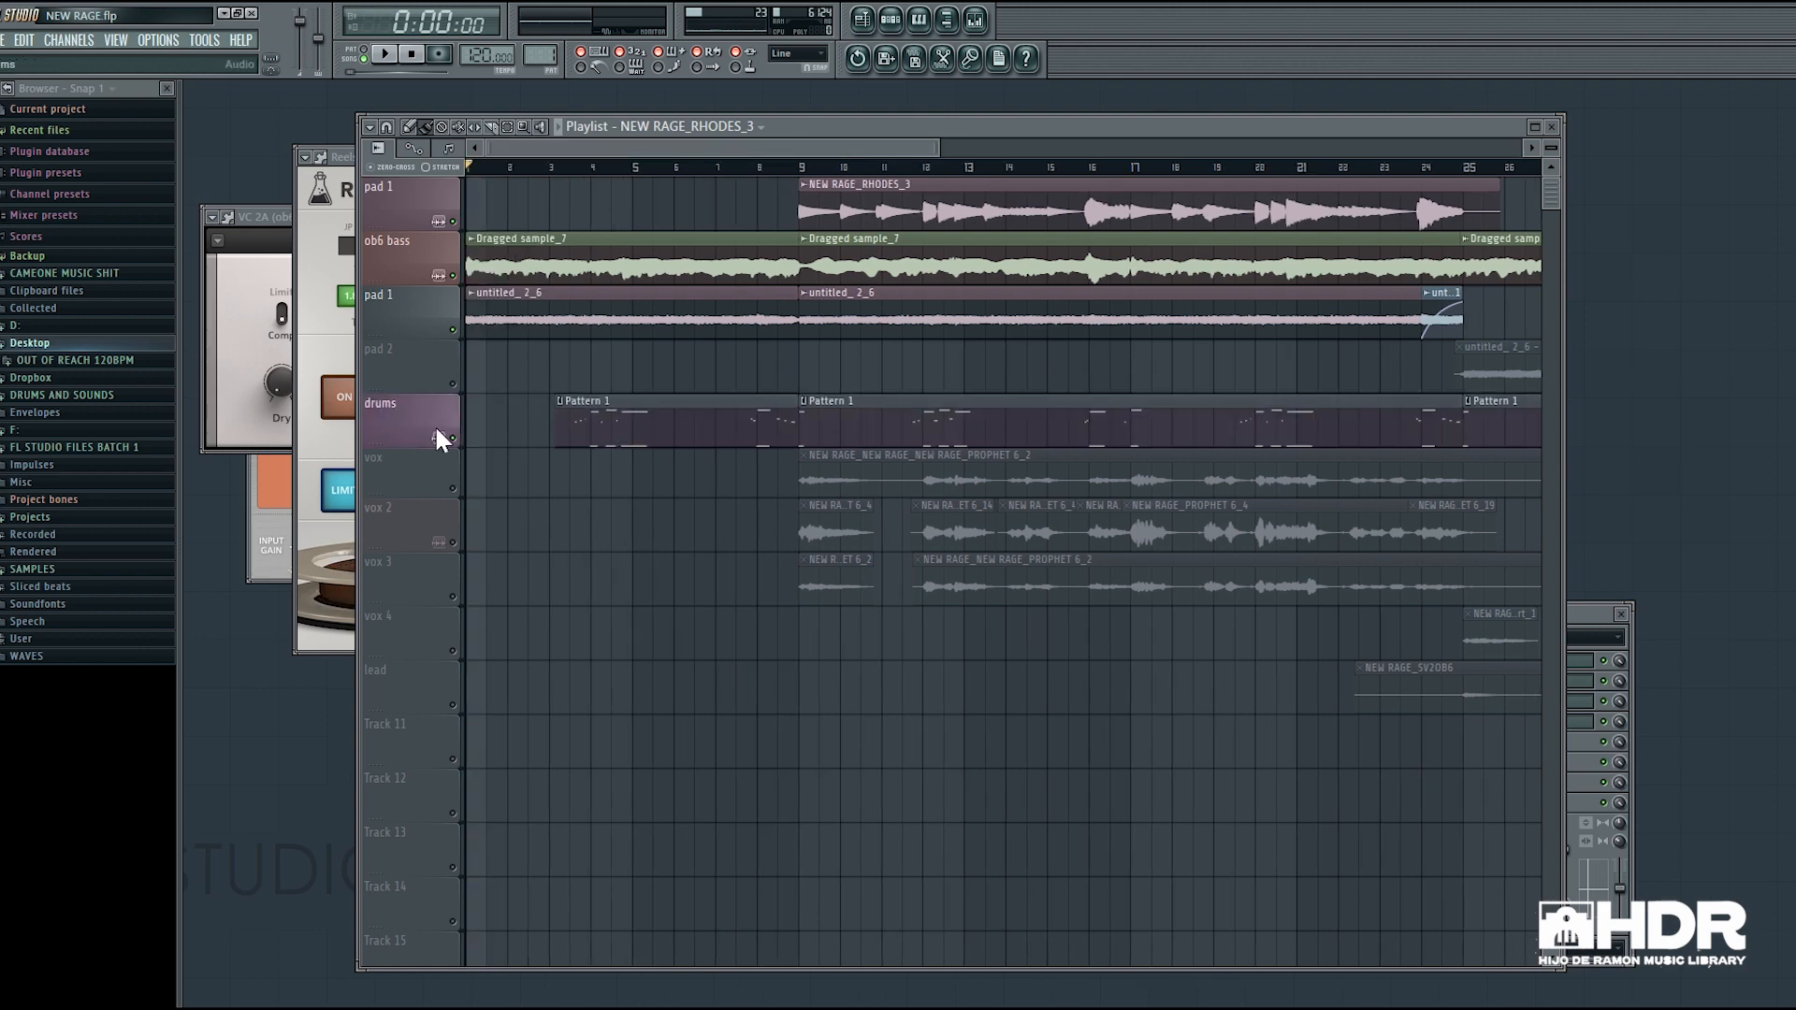
pyautogui.rightClick(454, 439)
pyautogui.scroll(-2, 475, 445)
pyautogui.scroll(-1, 482, 440)
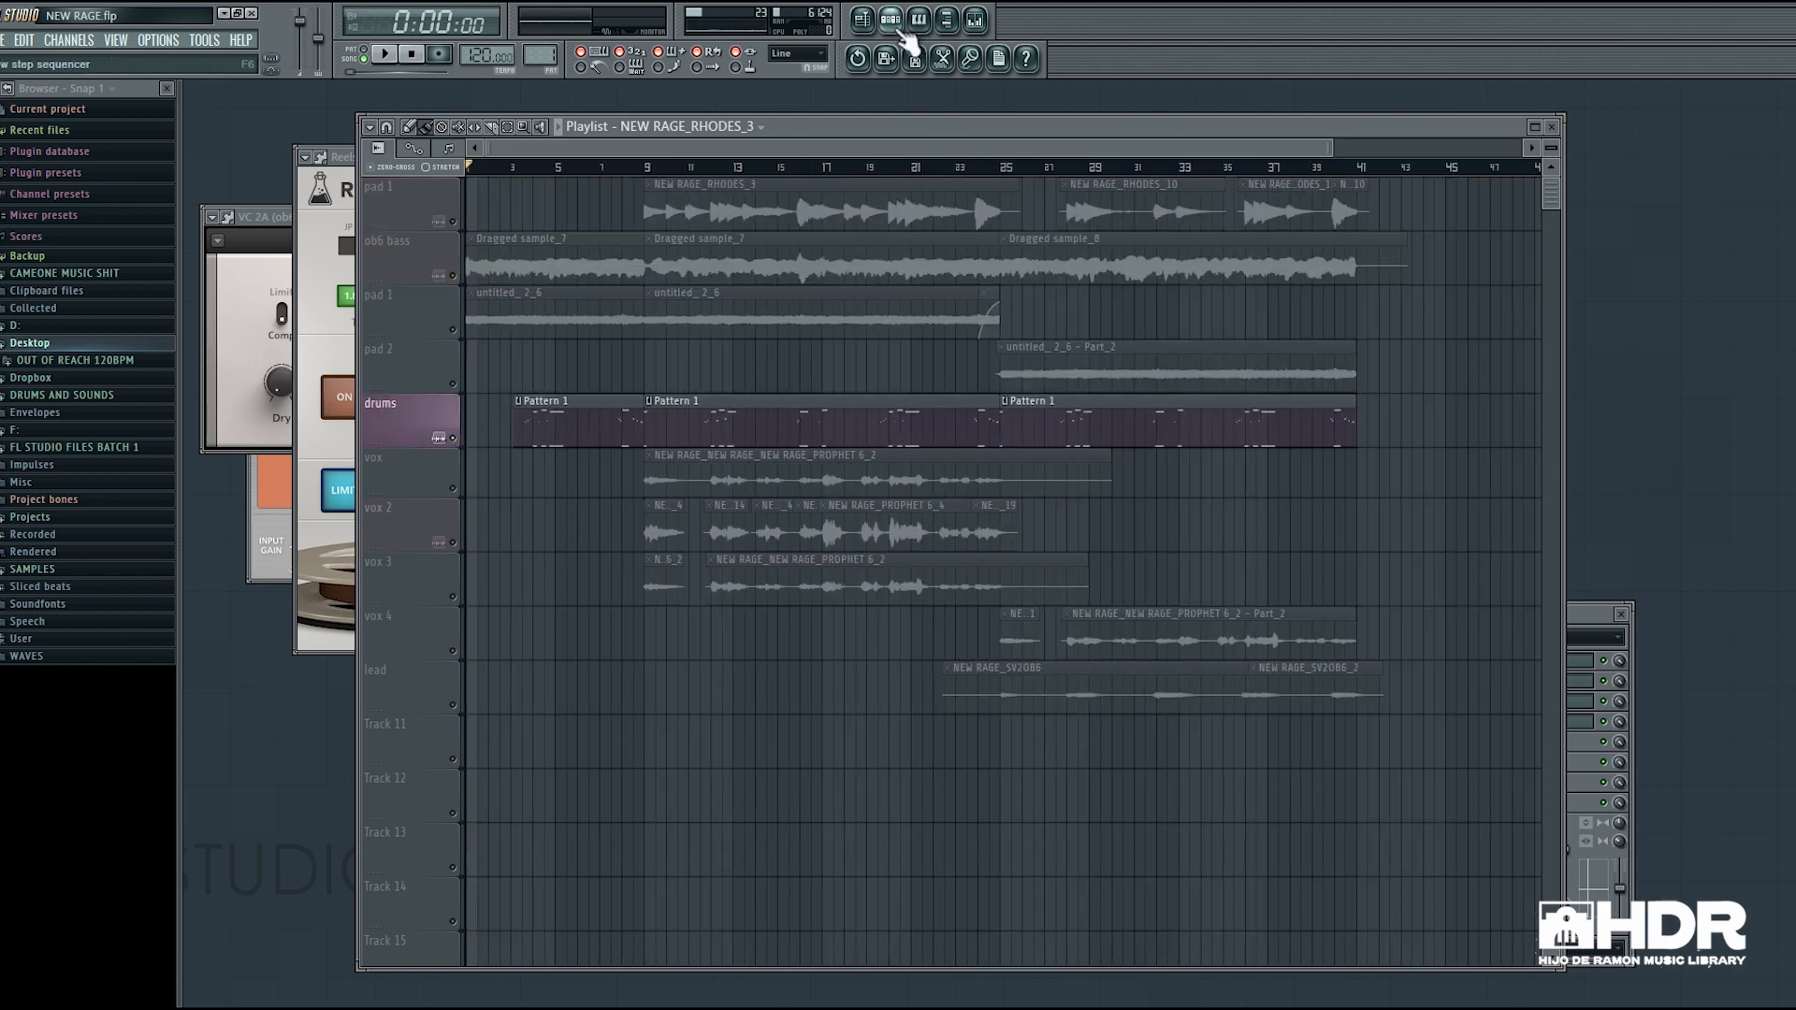
# Open the Addictive Drums 2 channel, move its window fully into view, and examine the Modern Soul R&B preset.
pyautogui.click(893, 23)
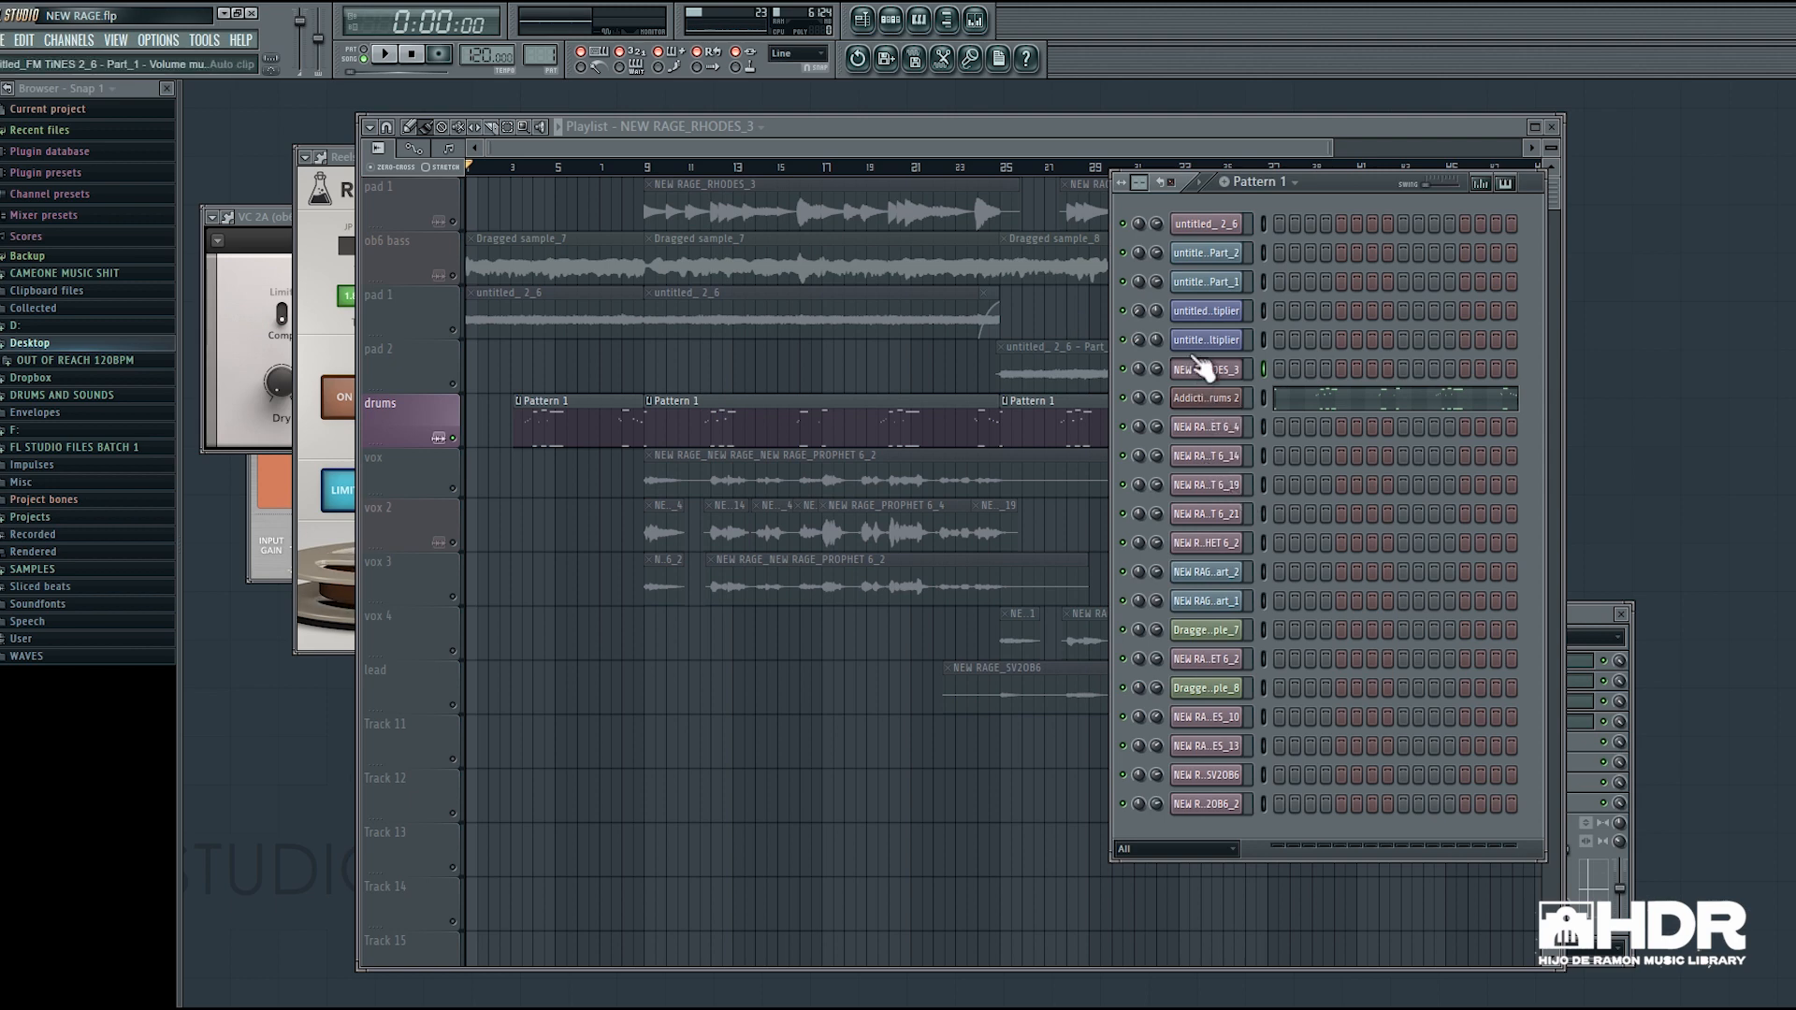
pyautogui.click(1242, 400)
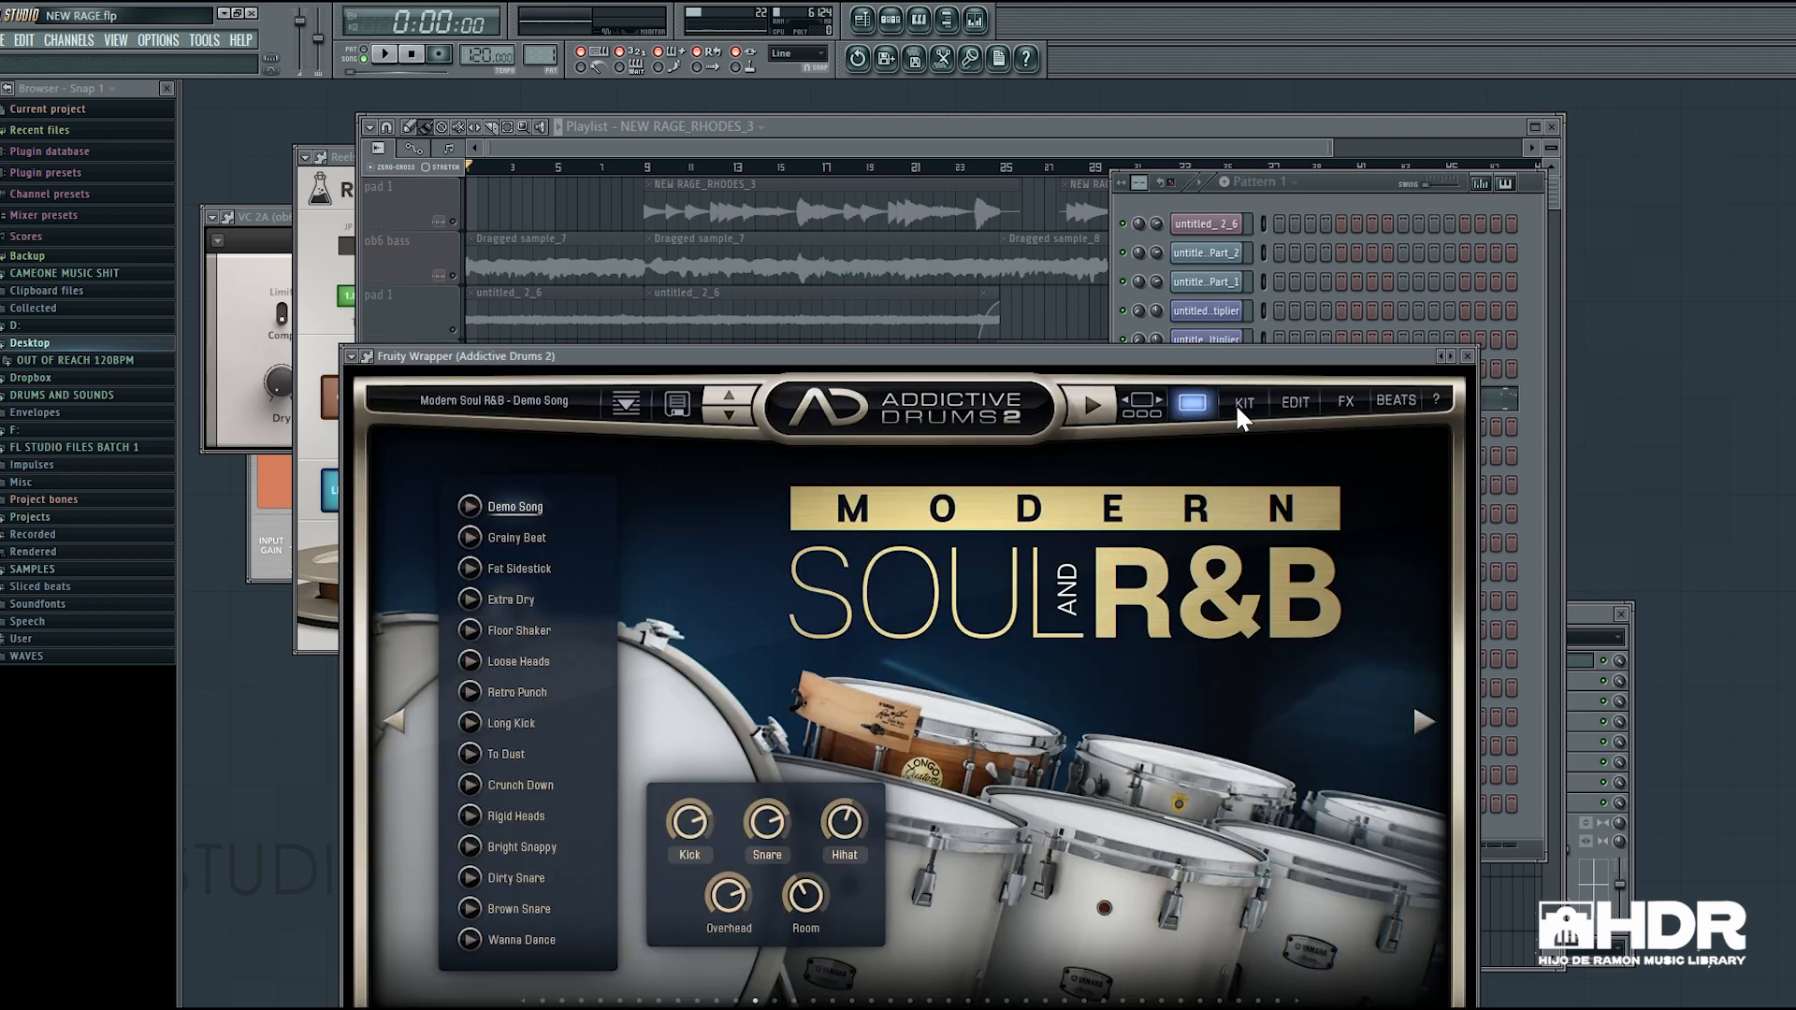
pyautogui.moveTo(1081, 353); pyautogui.dragTo(1103, 219)
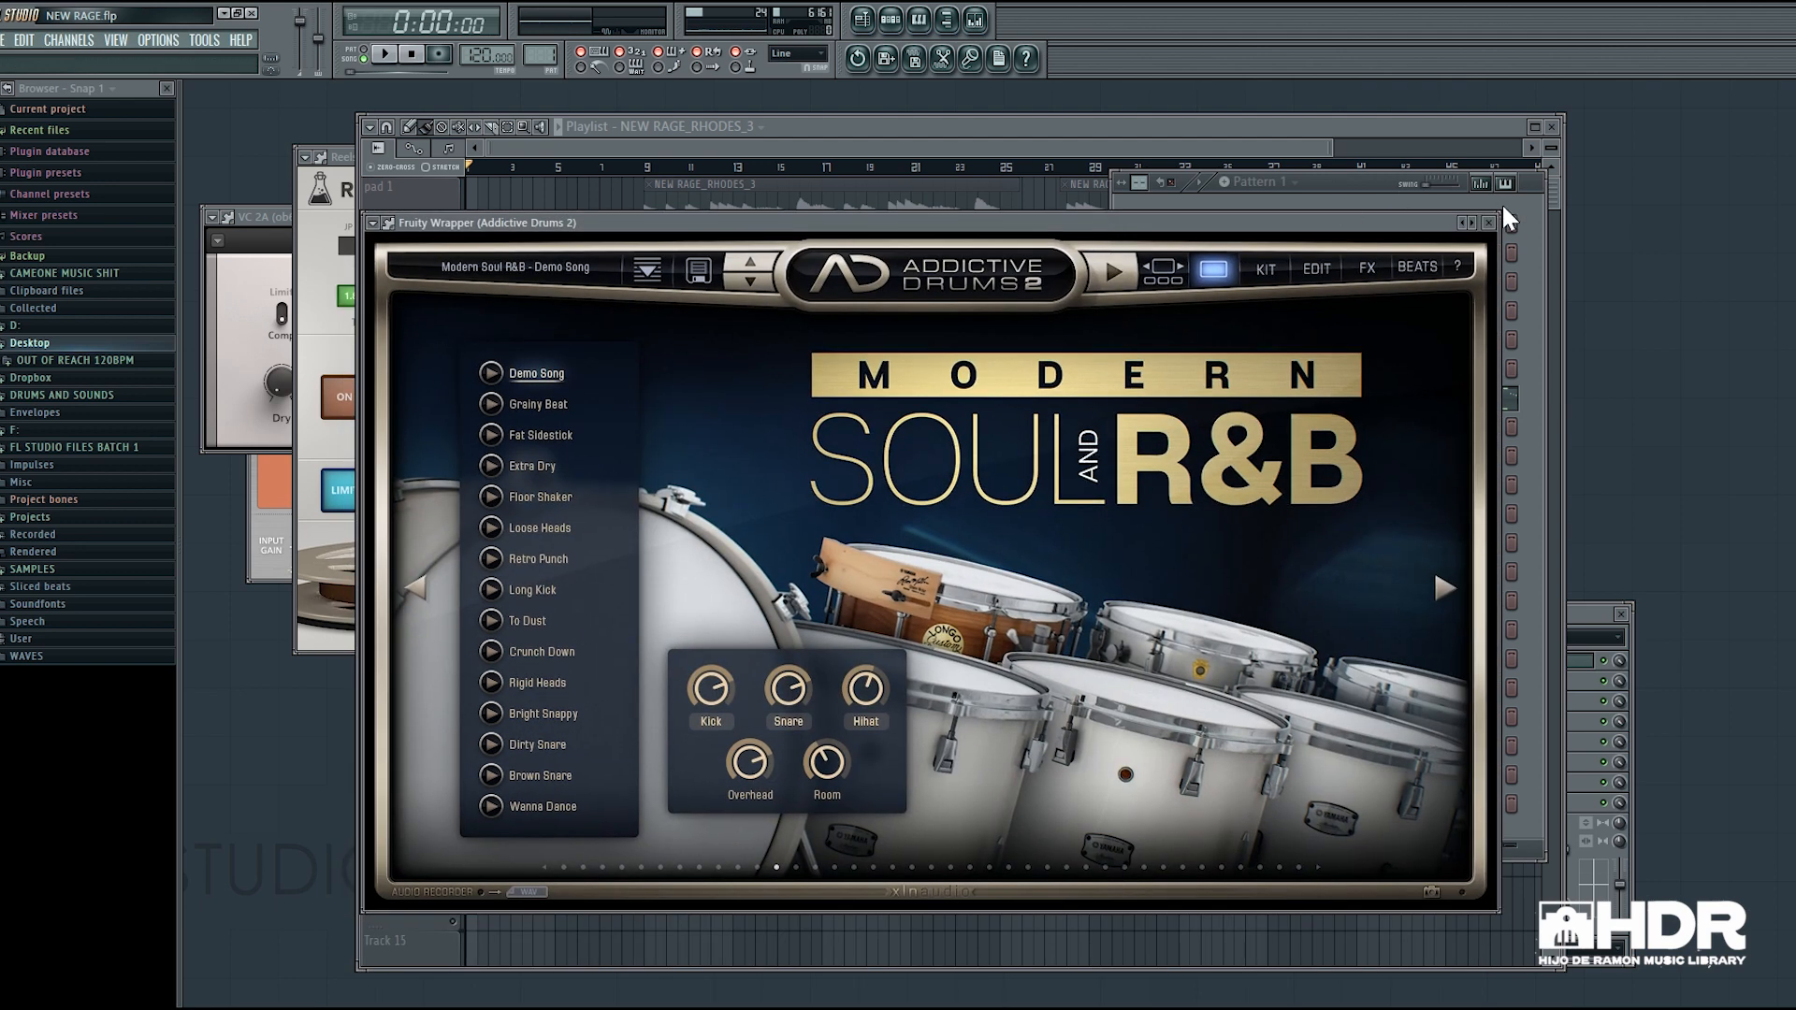
pyautogui.click(1105, 123)
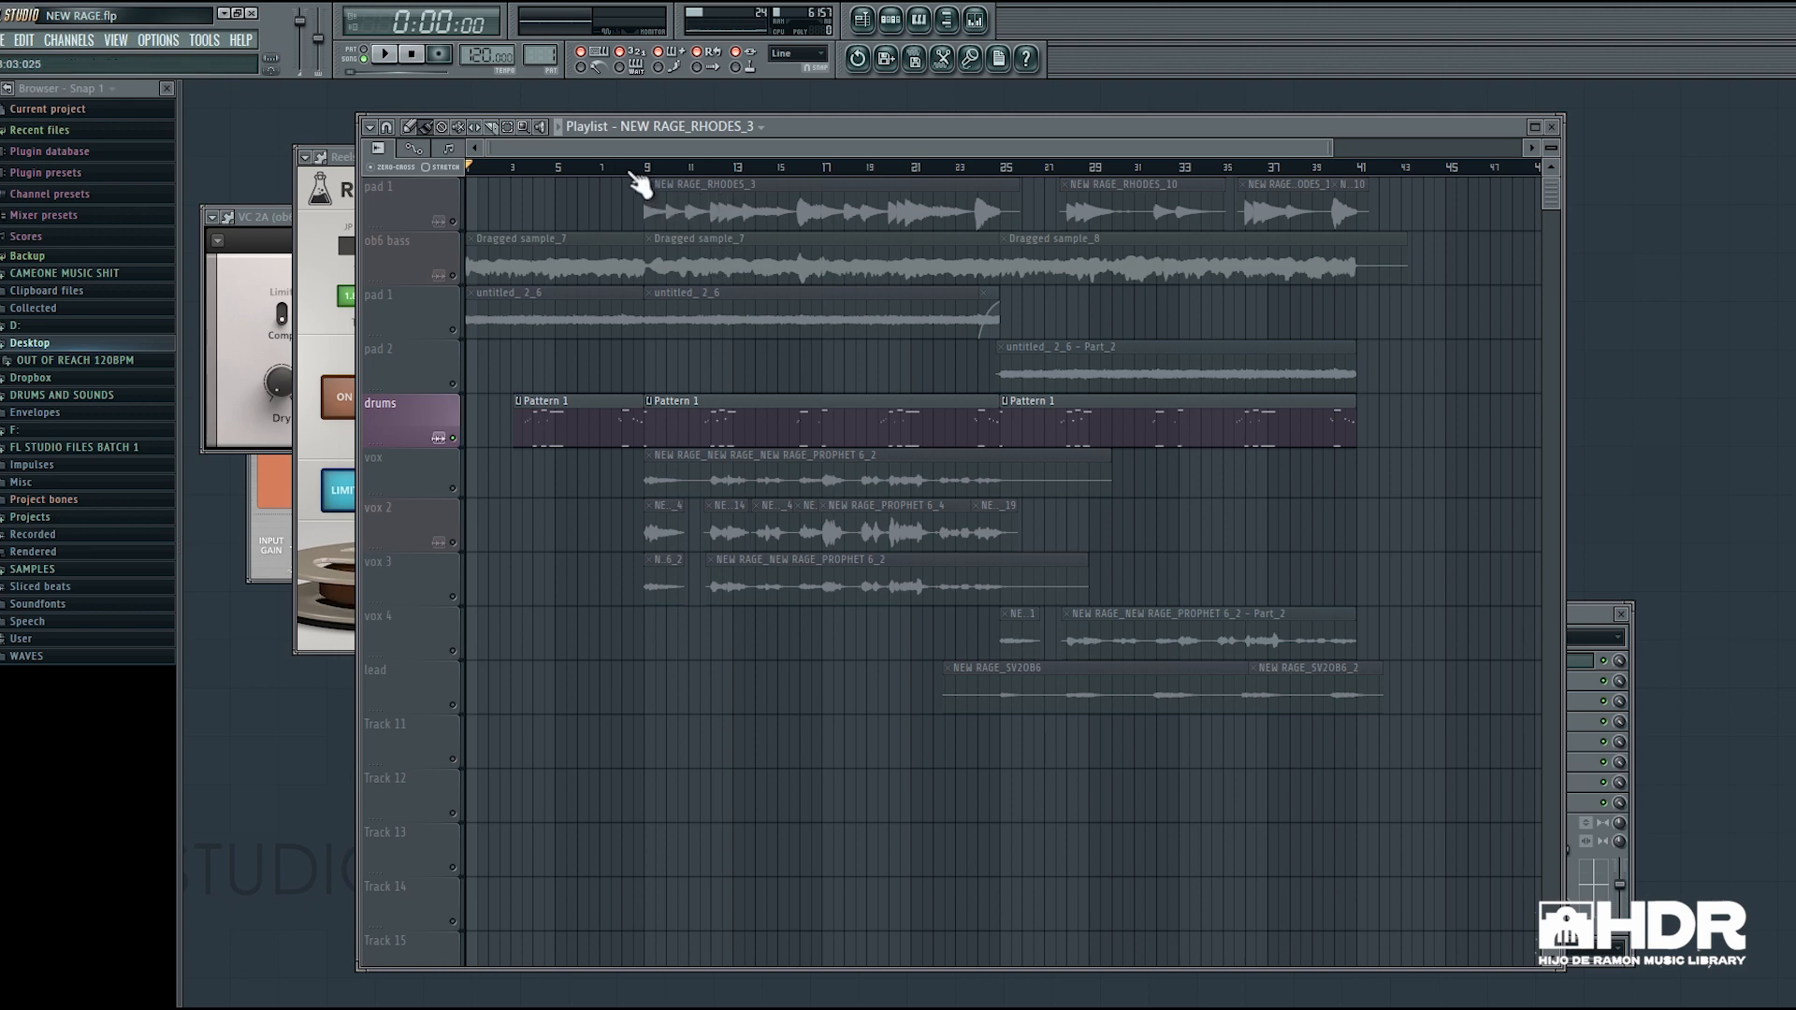
pyautogui.click(900, 30)
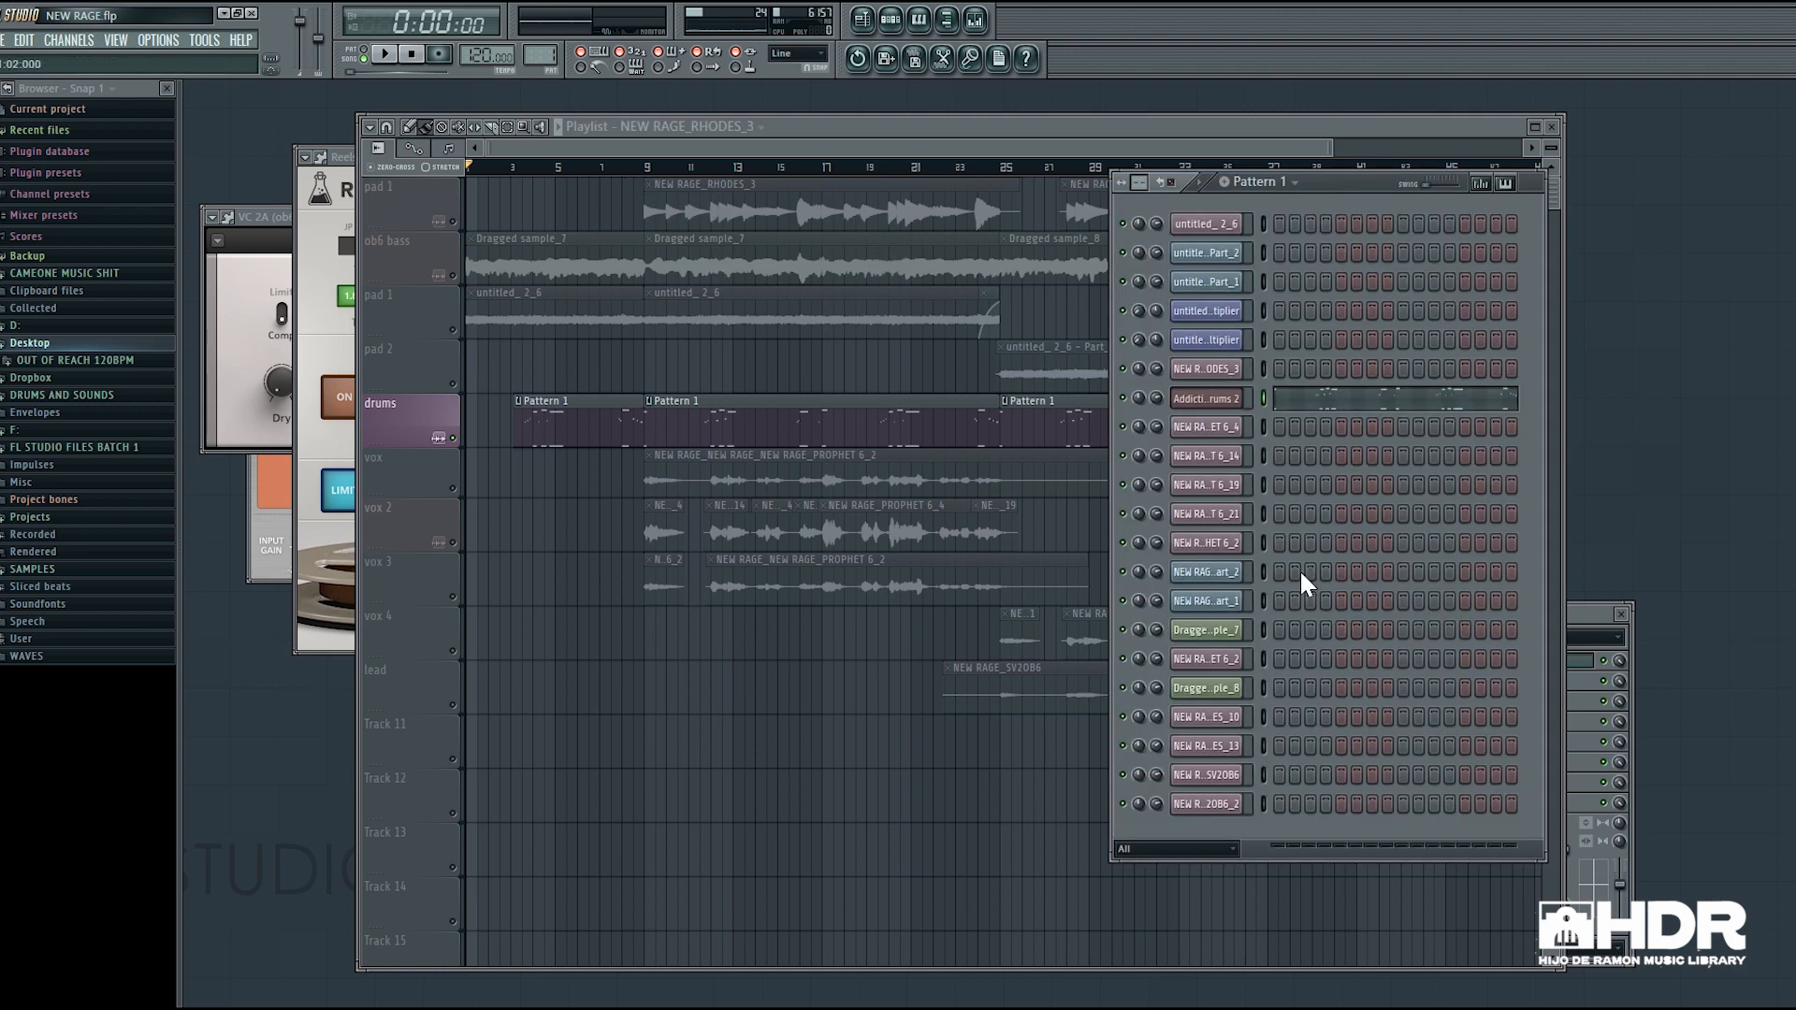
pyautogui.click(1215, 390)
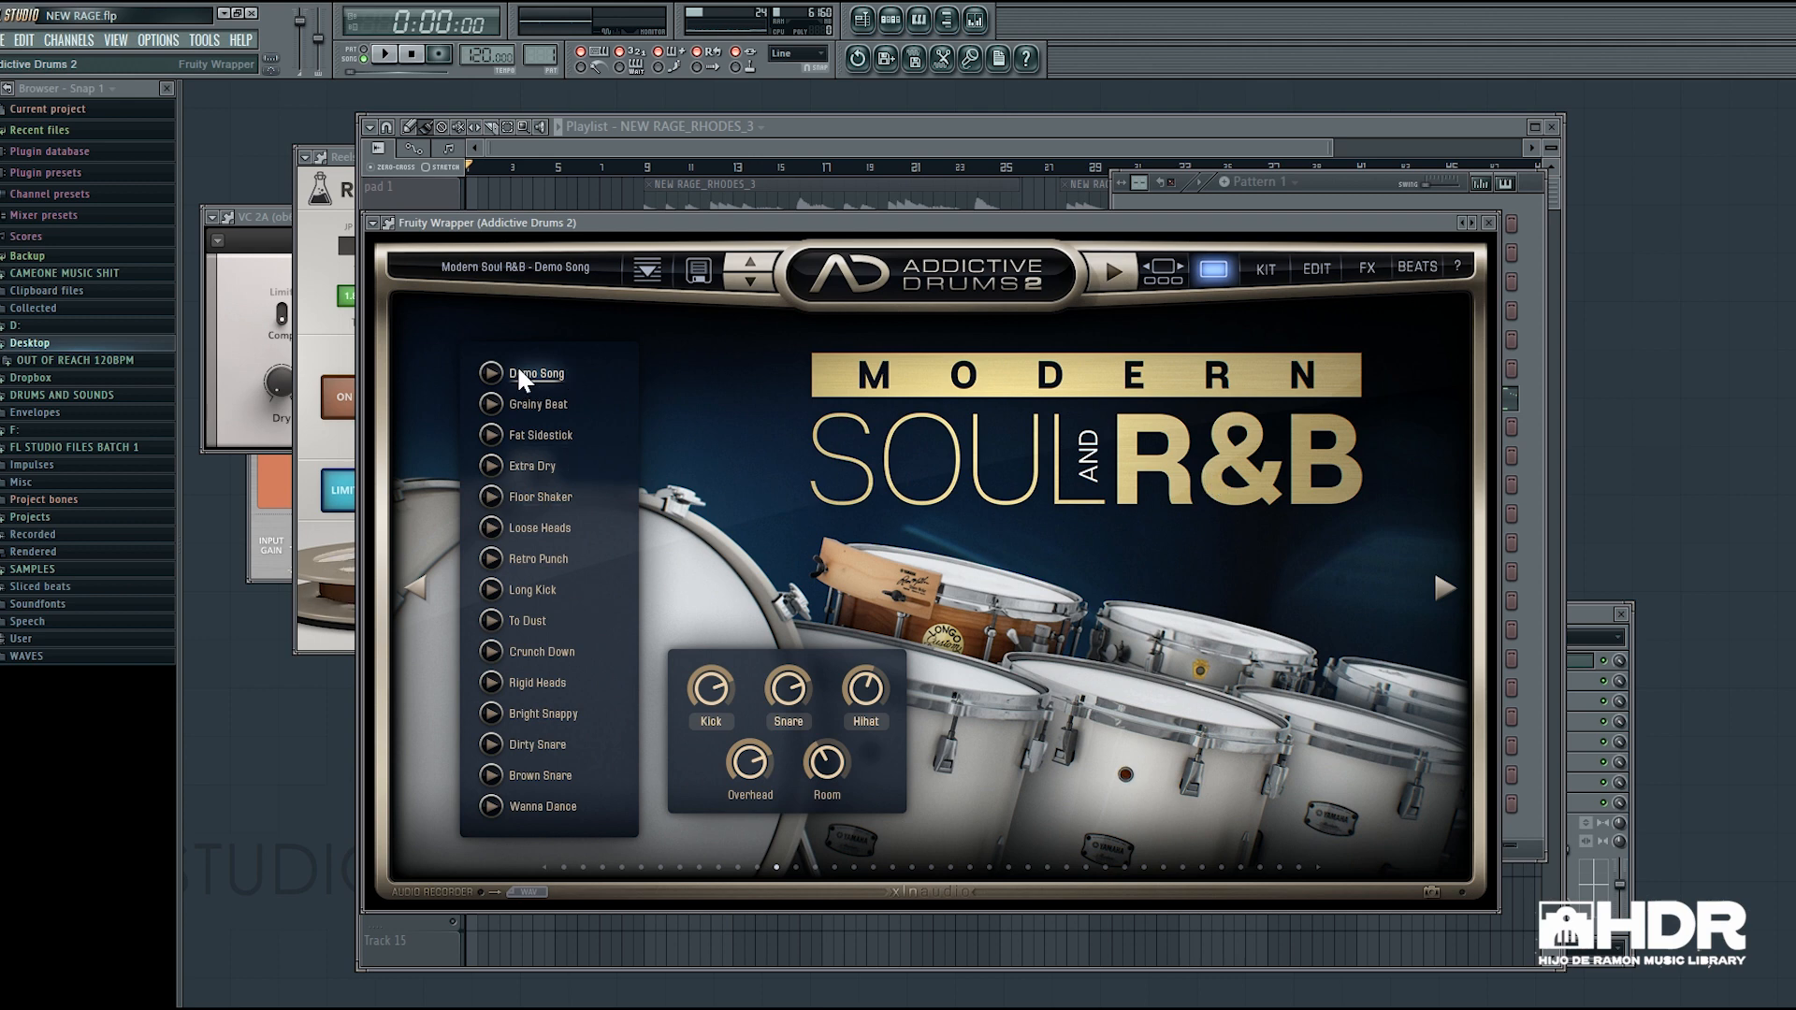
# Play the soloed drums from bar 9 in the playlist and stop playback.
pyautogui.click(936, 174)
pyautogui.click(644, 169)
pyautogui.scroll(3, 621, 232)
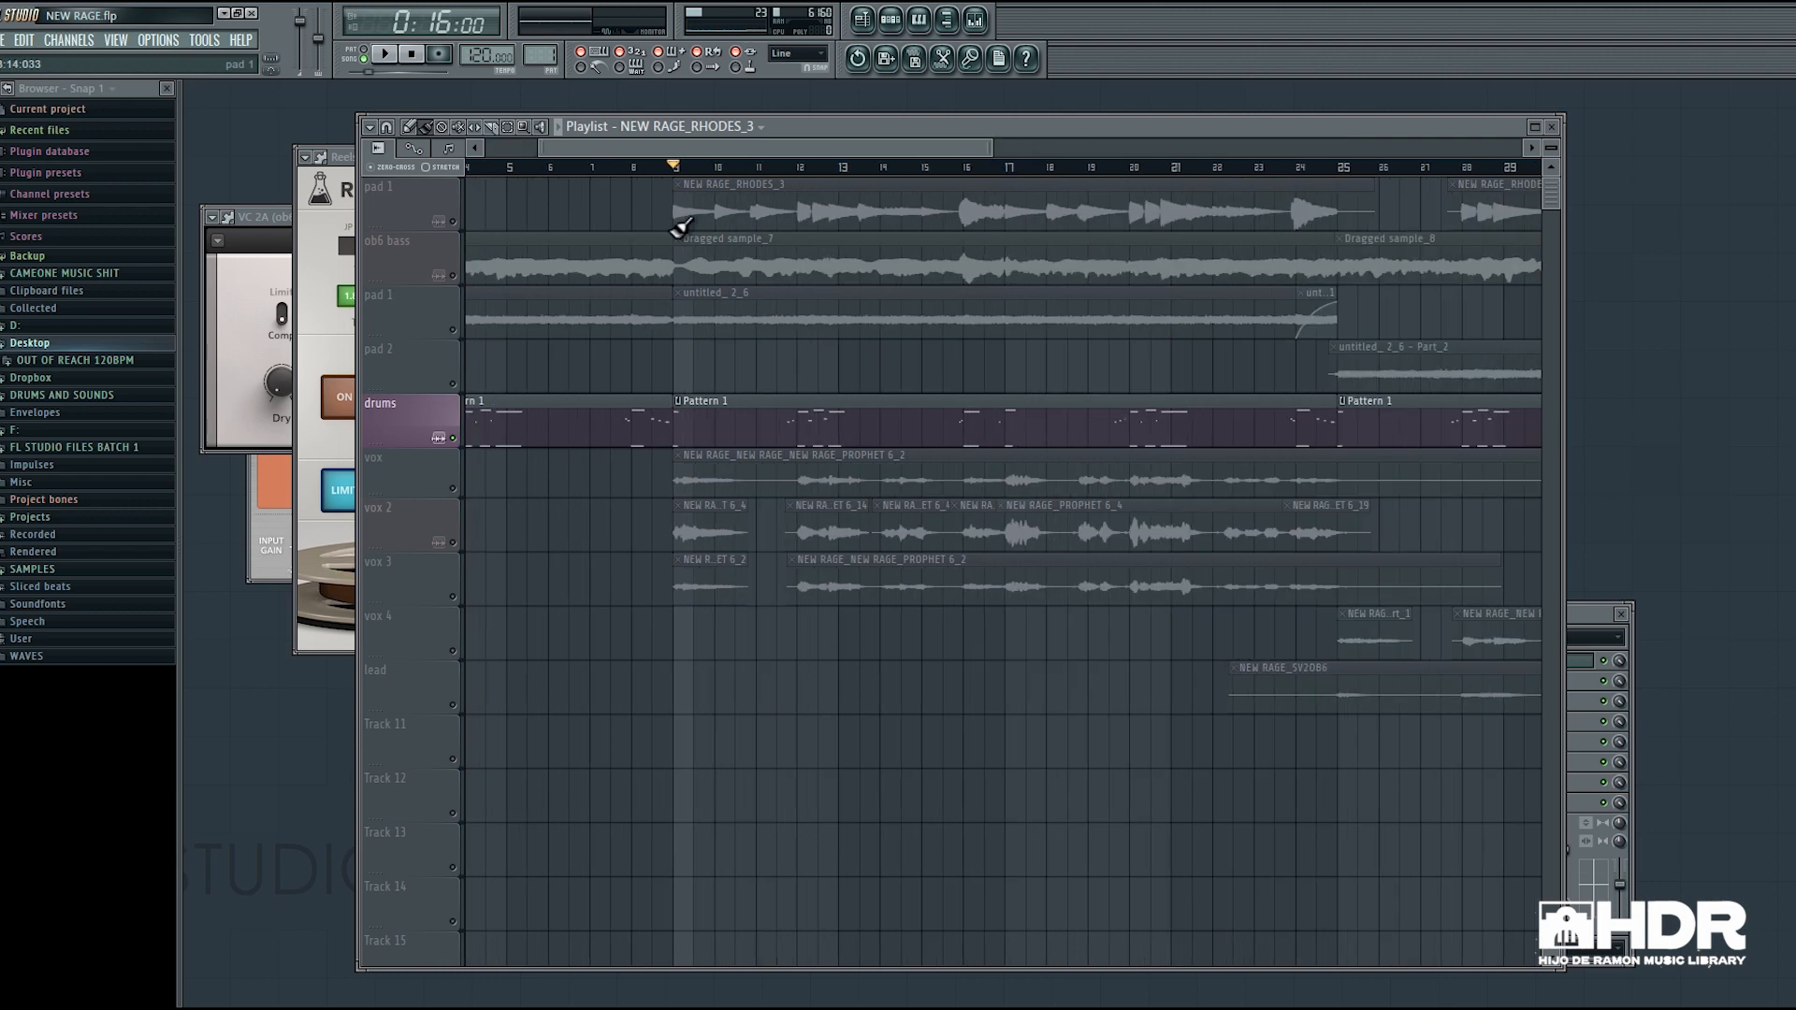
pyautogui.scroll(4, 653, 233)
pyautogui.press('space')
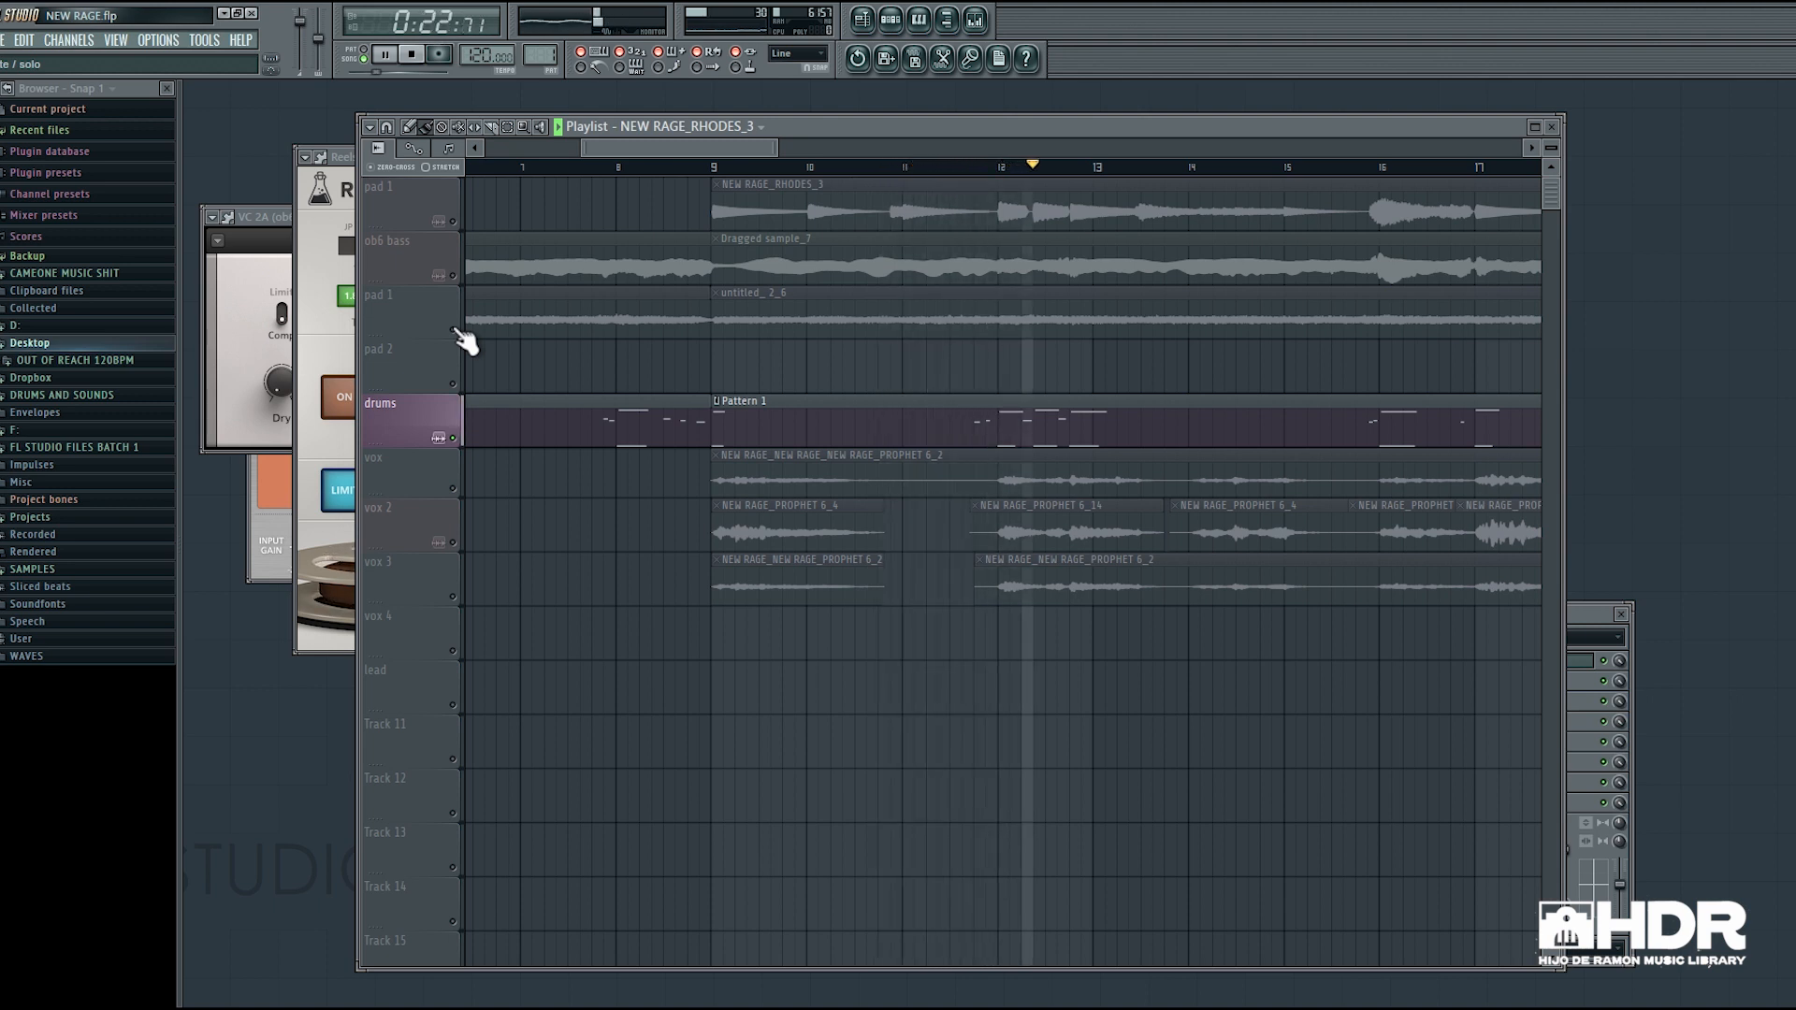
pyautogui.press('space')
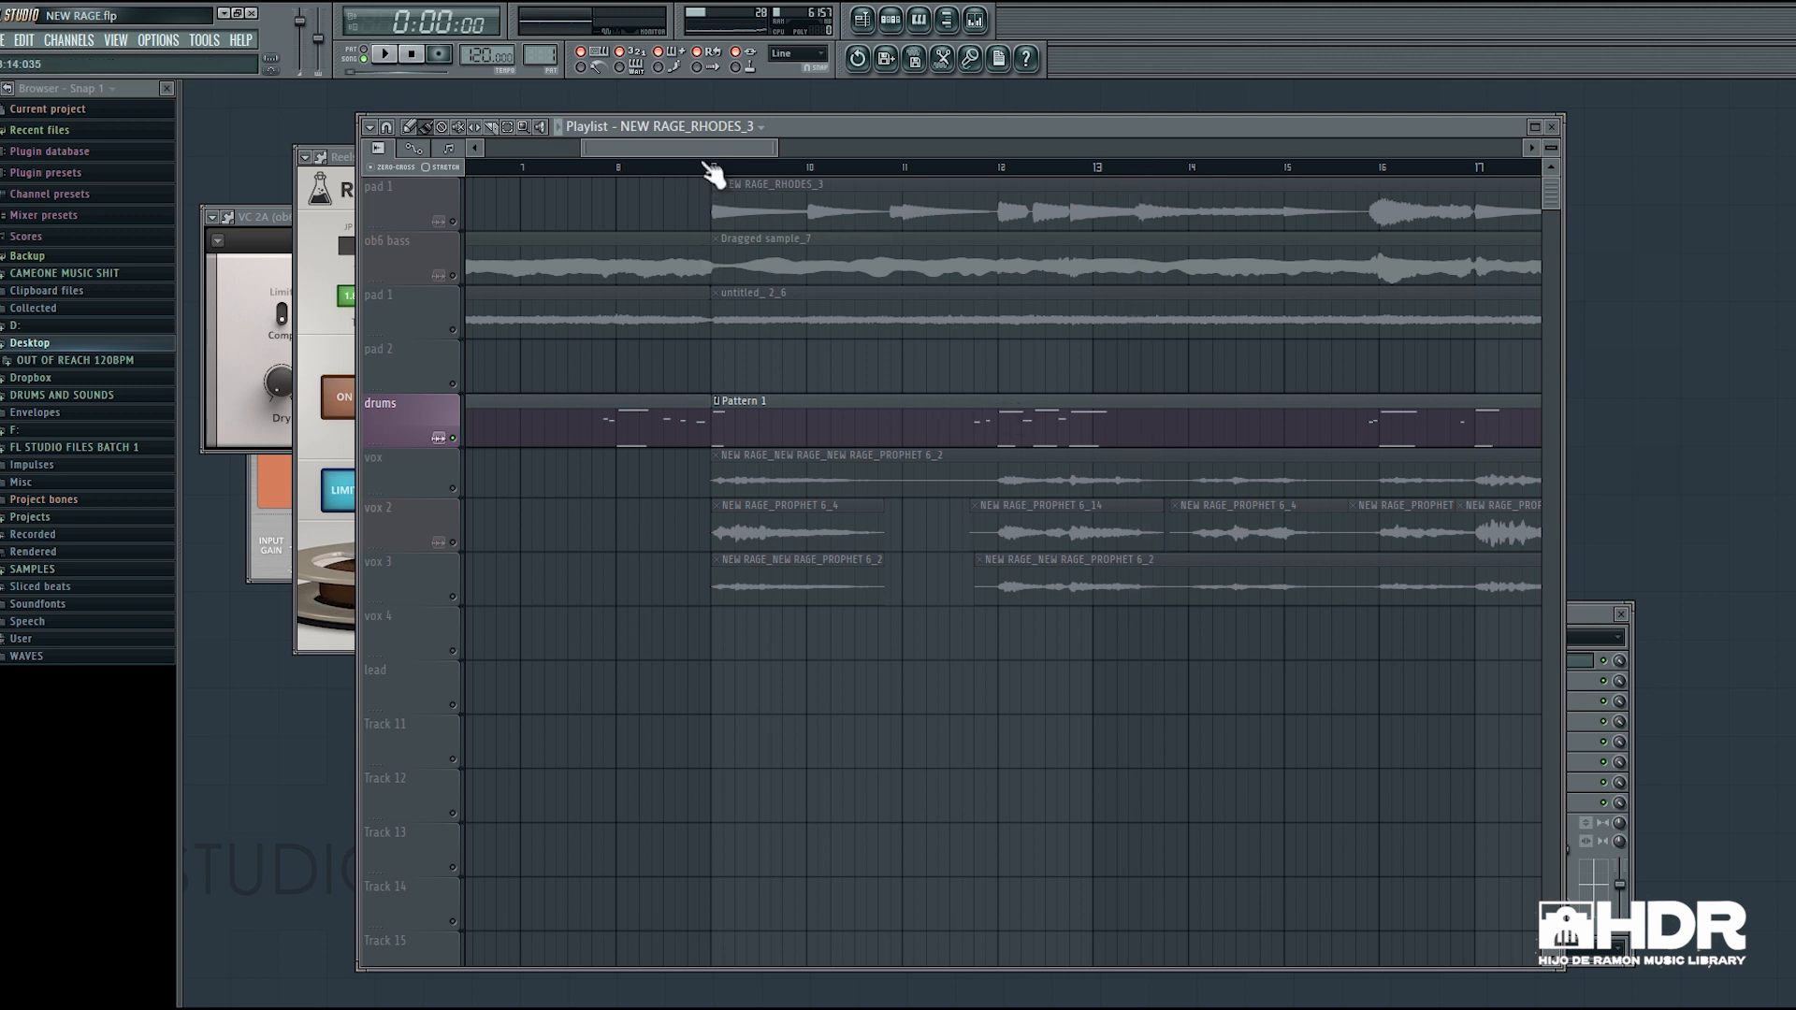
# Unmute the rhodes, ob6 bass and first pad tracks alongside the drums, play them together, and stop playback.
pyautogui.click(447, 298)
pyautogui.moveTo(446, 290); pyautogui.dragTo(459, 222)
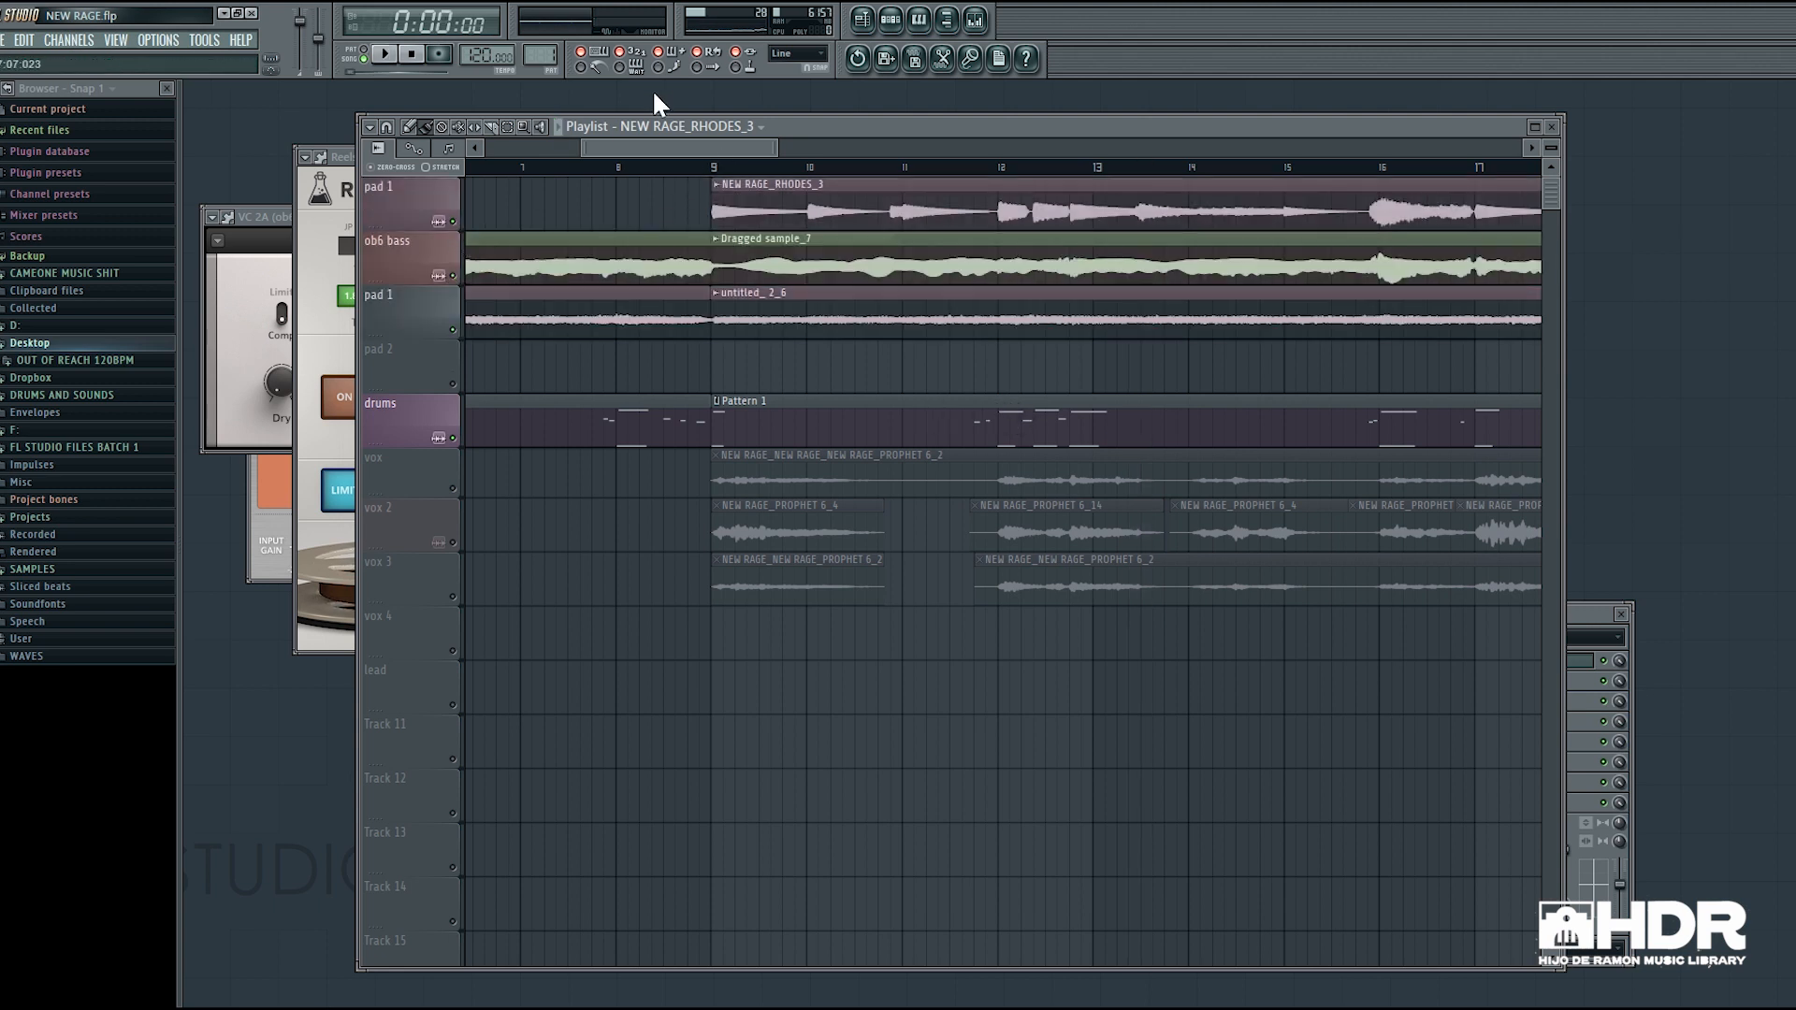
pyautogui.click(591, 168)
pyautogui.press('space')
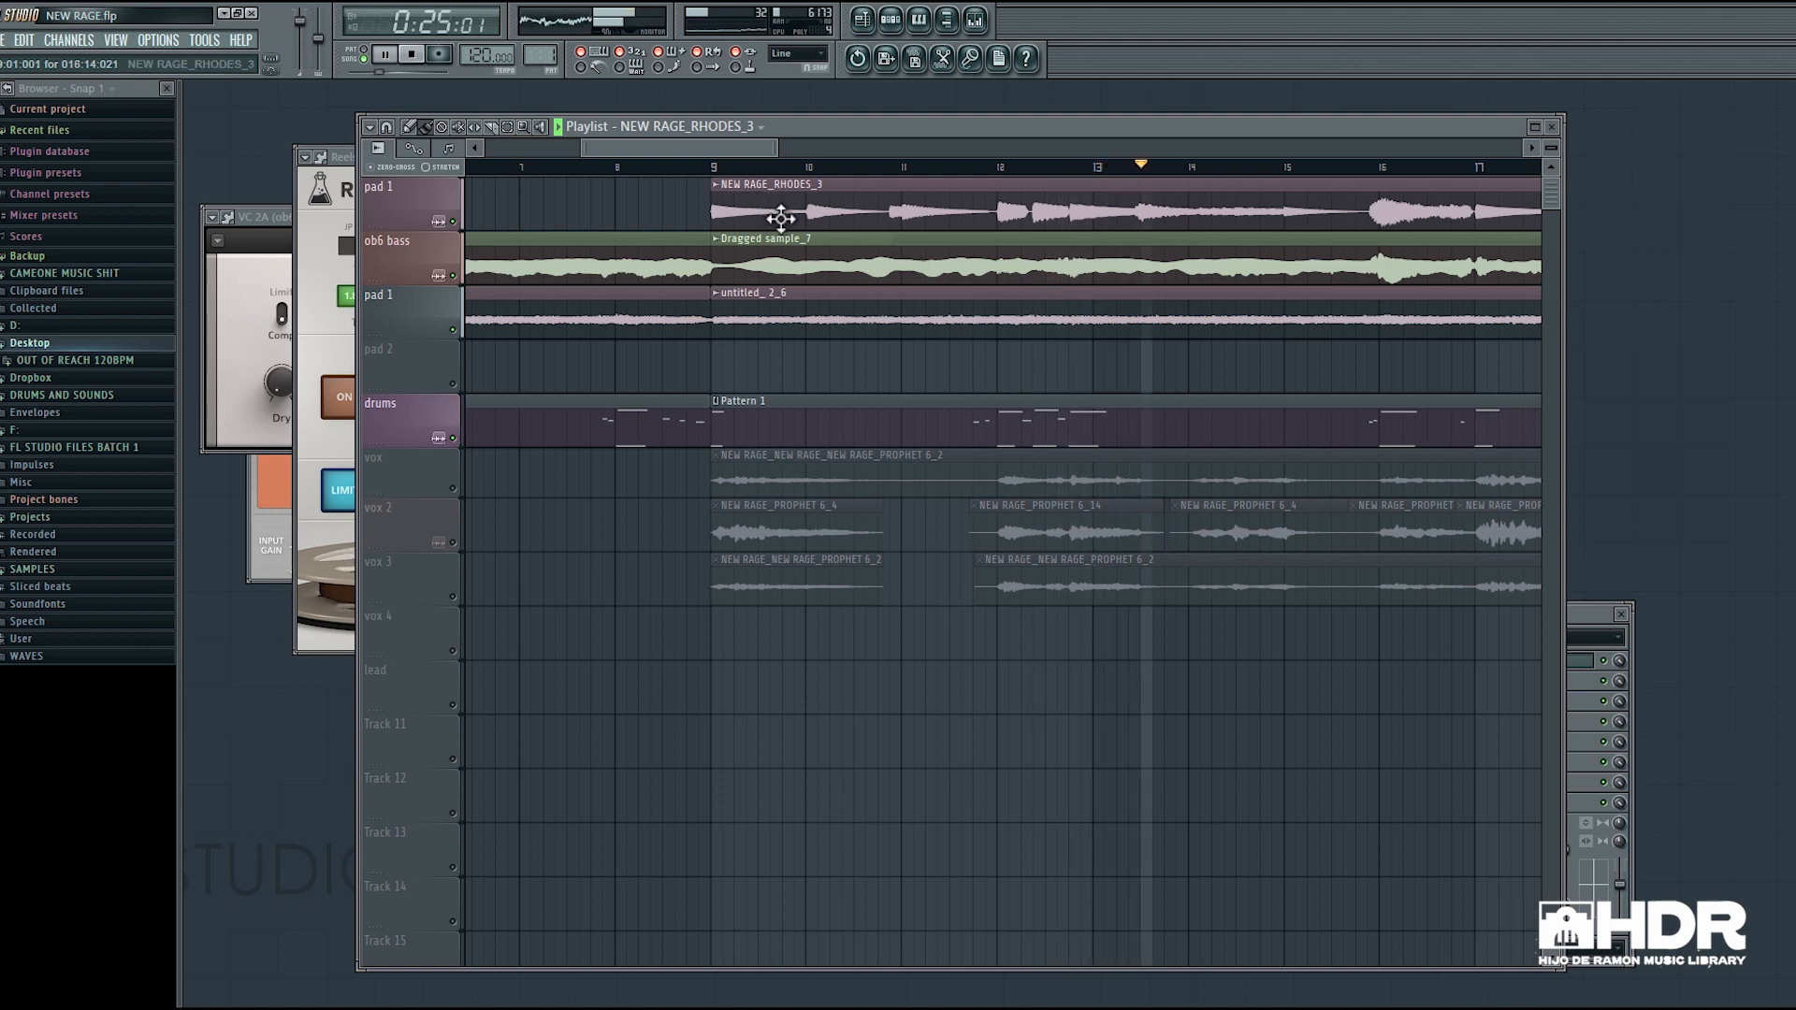
pyautogui.press('space')
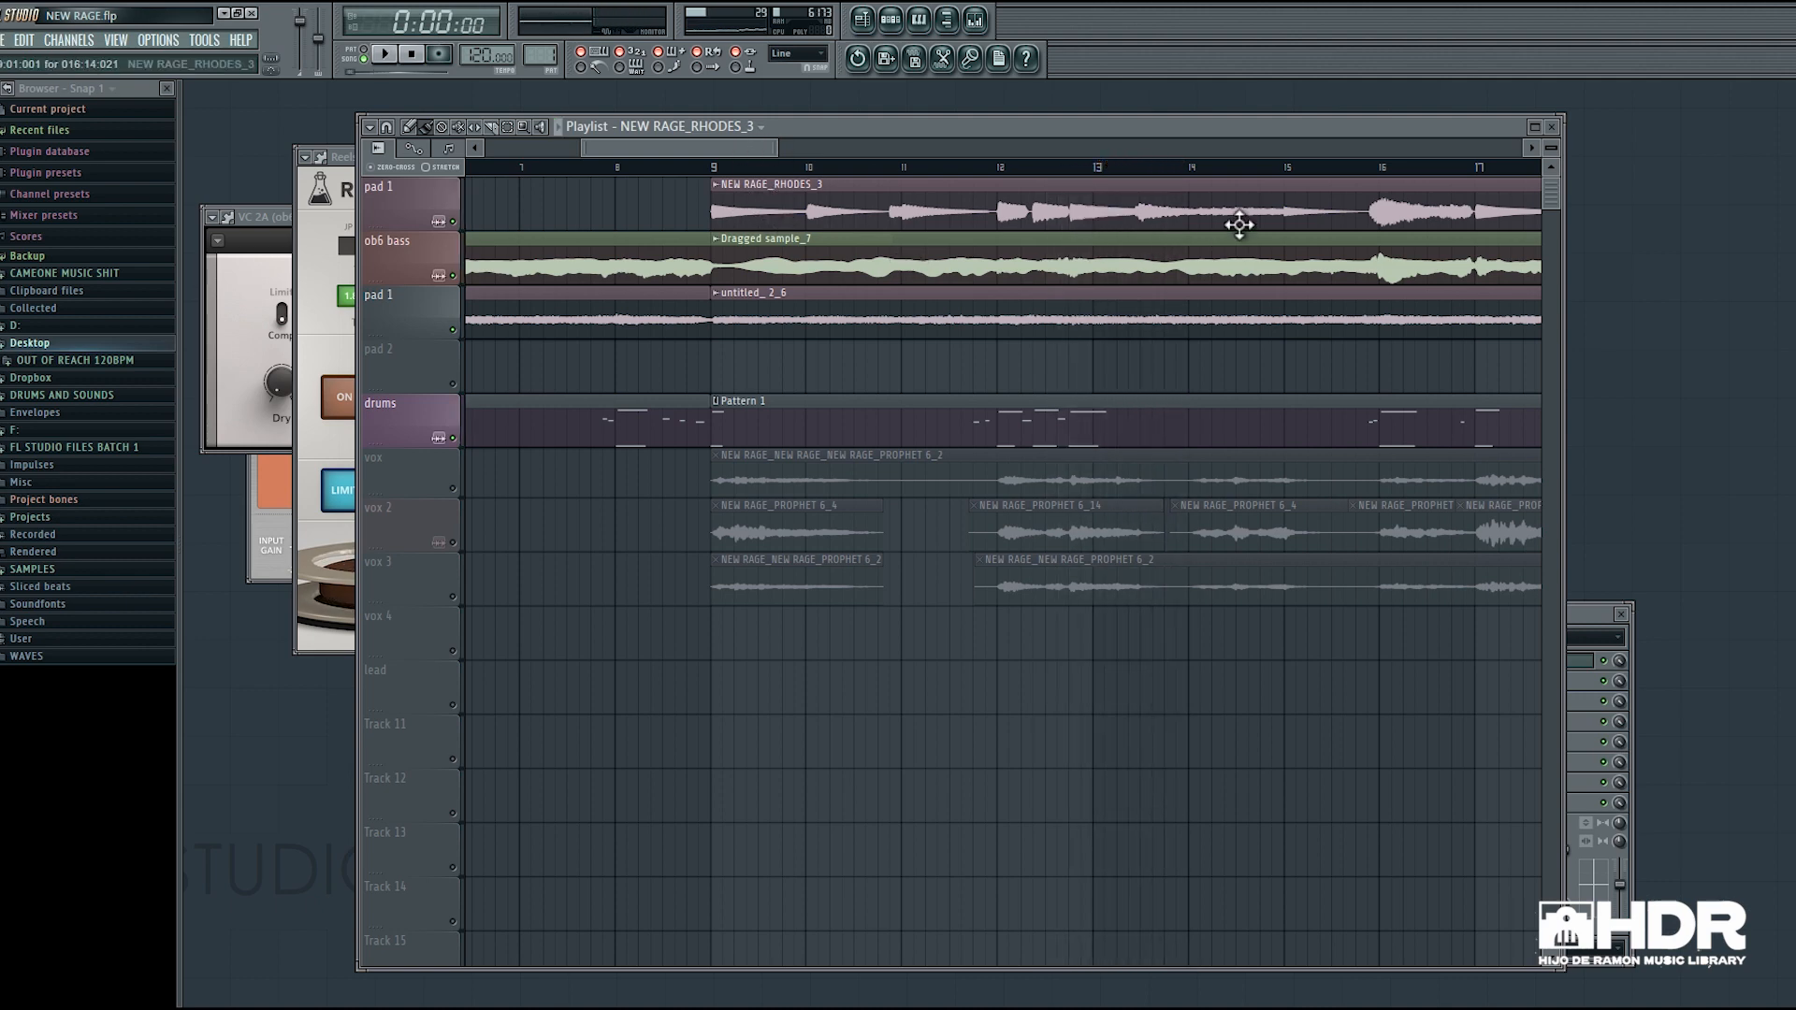
# Examine the whole playlist arrangement and the section starting at bar 9.
pyautogui.moveTo(700, 147)
pyautogui.mouseDown()
pyautogui.moveTo(780, 148)
pyautogui.moveTo(713, 157)
pyautogui.mouseUp()
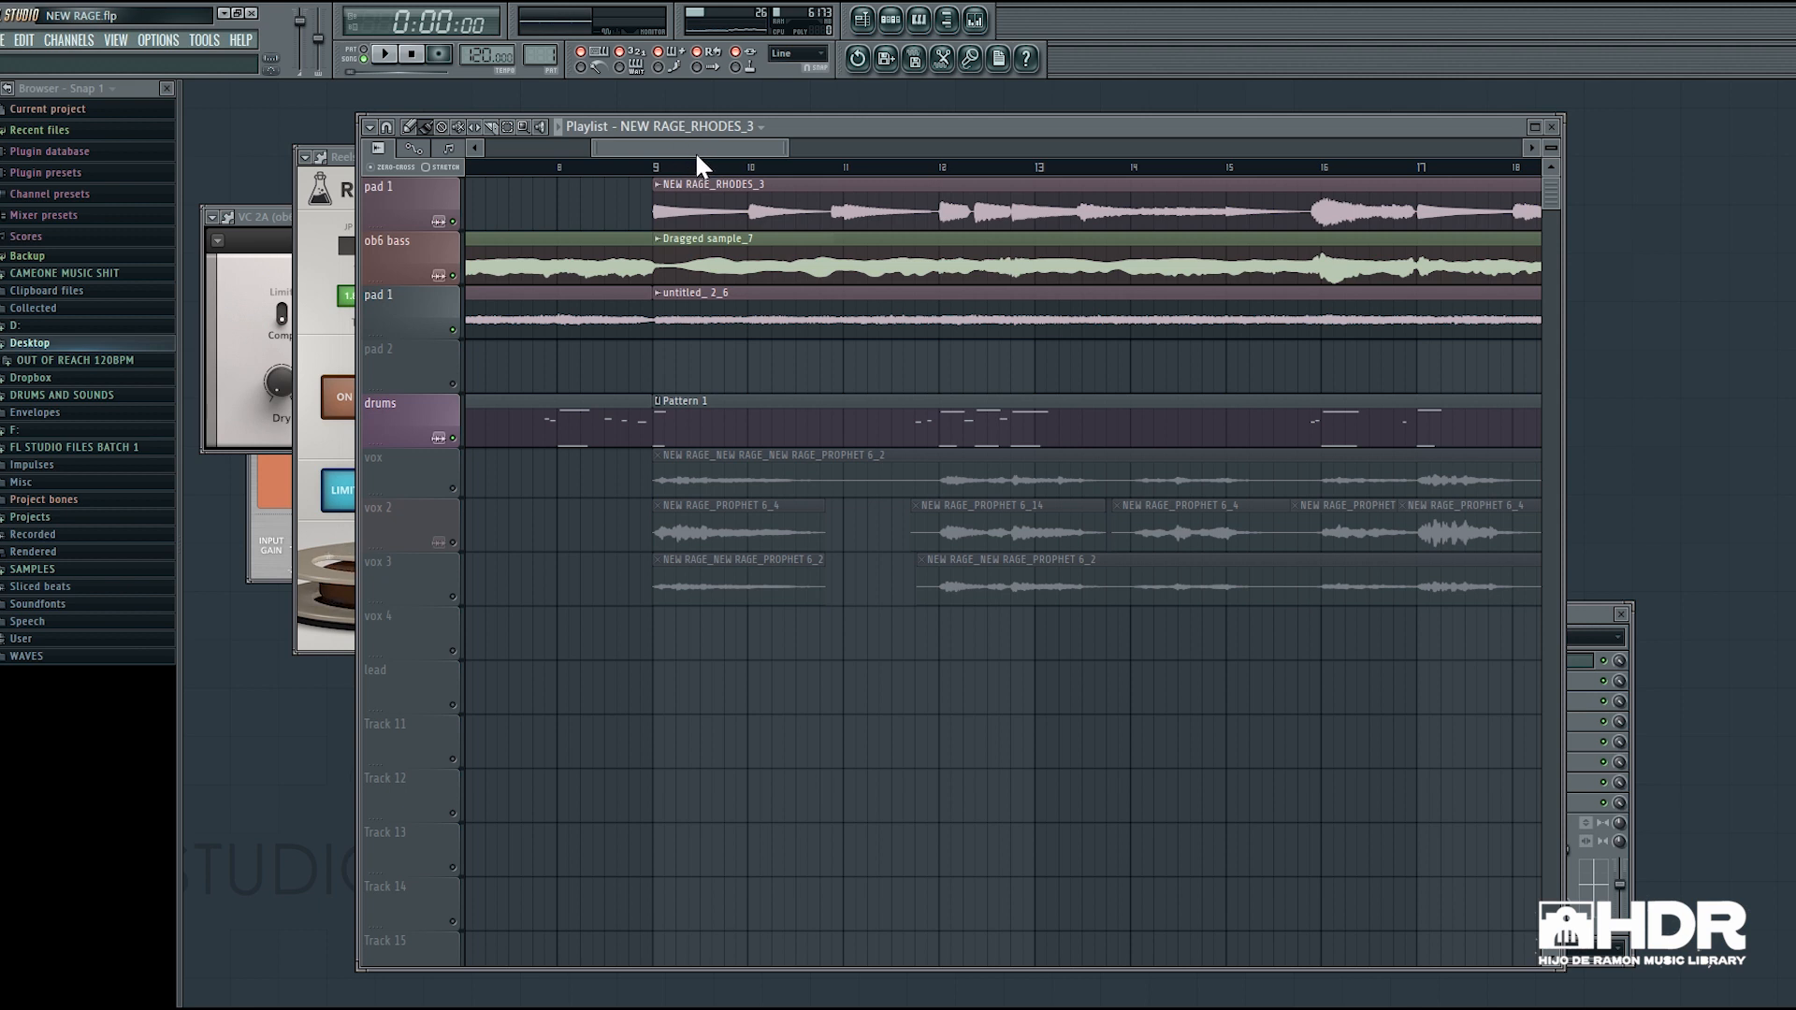
pyautogui.moveTo(710, 147)
pyautogui.mouseDown()
pyautogui.moveTo(660, 150)
pyautogui.moveTo(701, 159)
pyautogui.mouseUp()
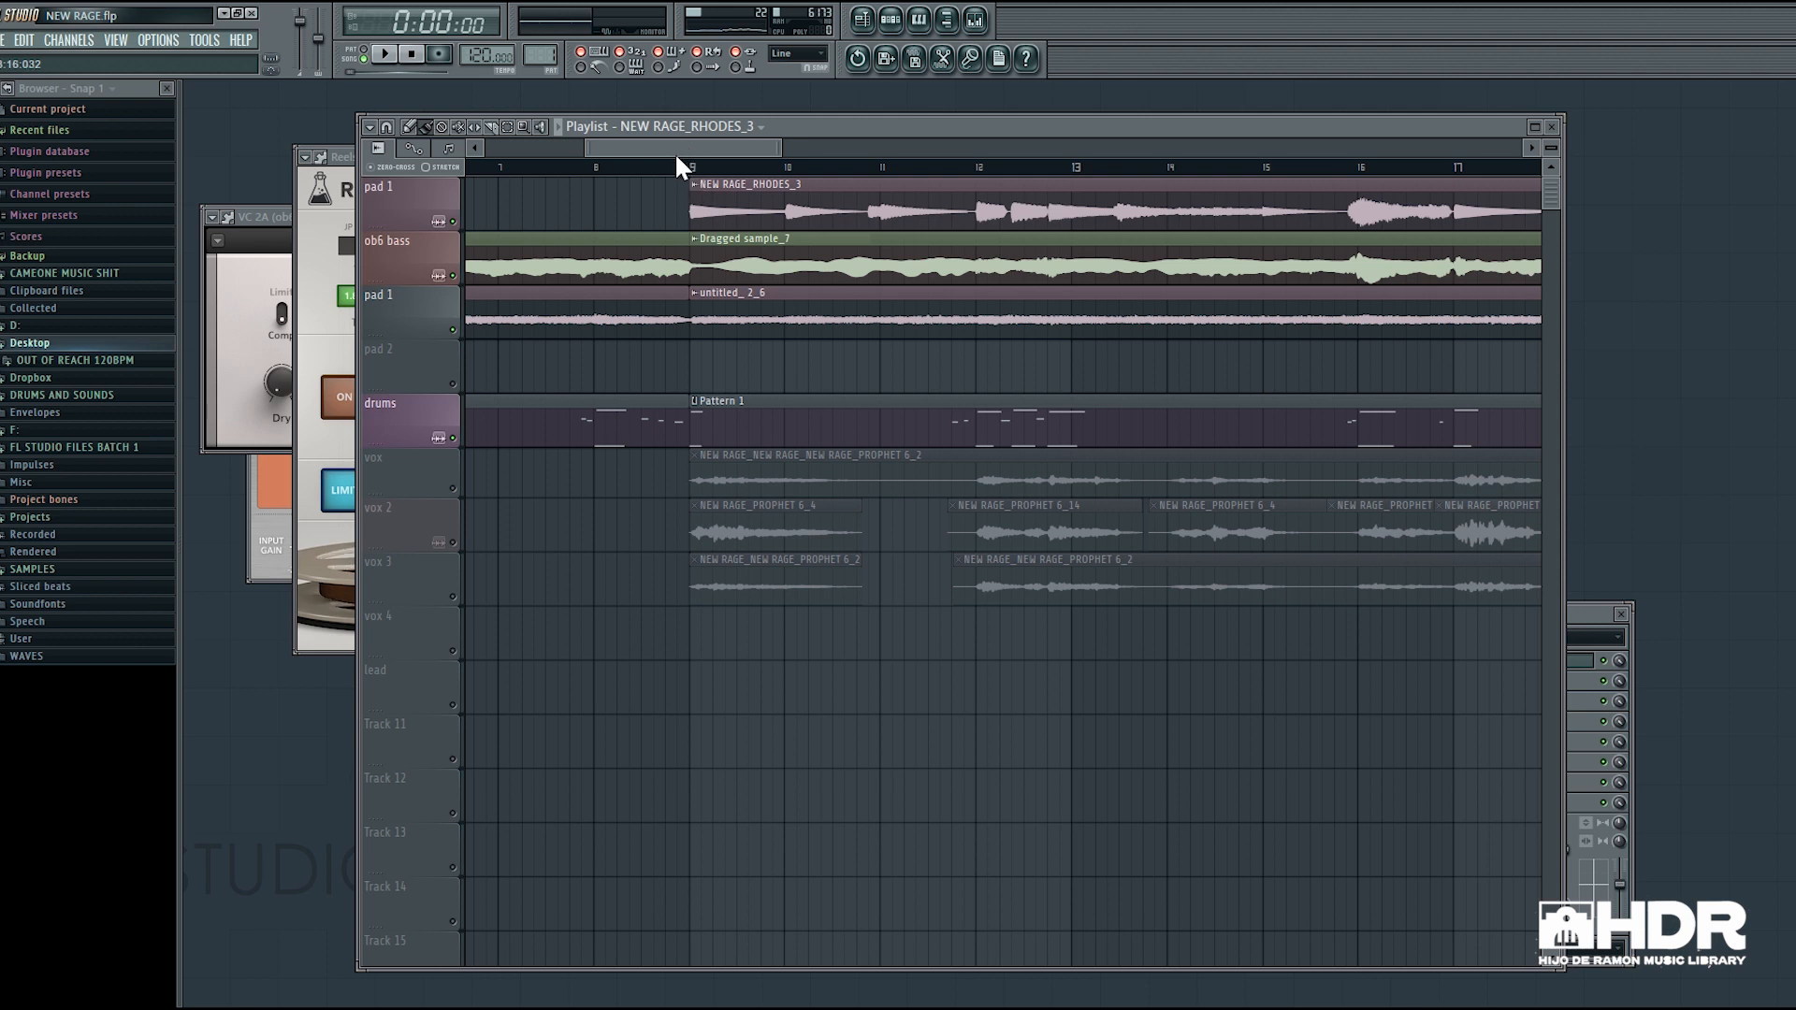
pyautogui.moveTo(681, 153)
pyautogui.mouseDown()
pyautogui.moveTo(735, 149)
pyautogui.moveTo(692, 155)
pyautogui.mouseUp()
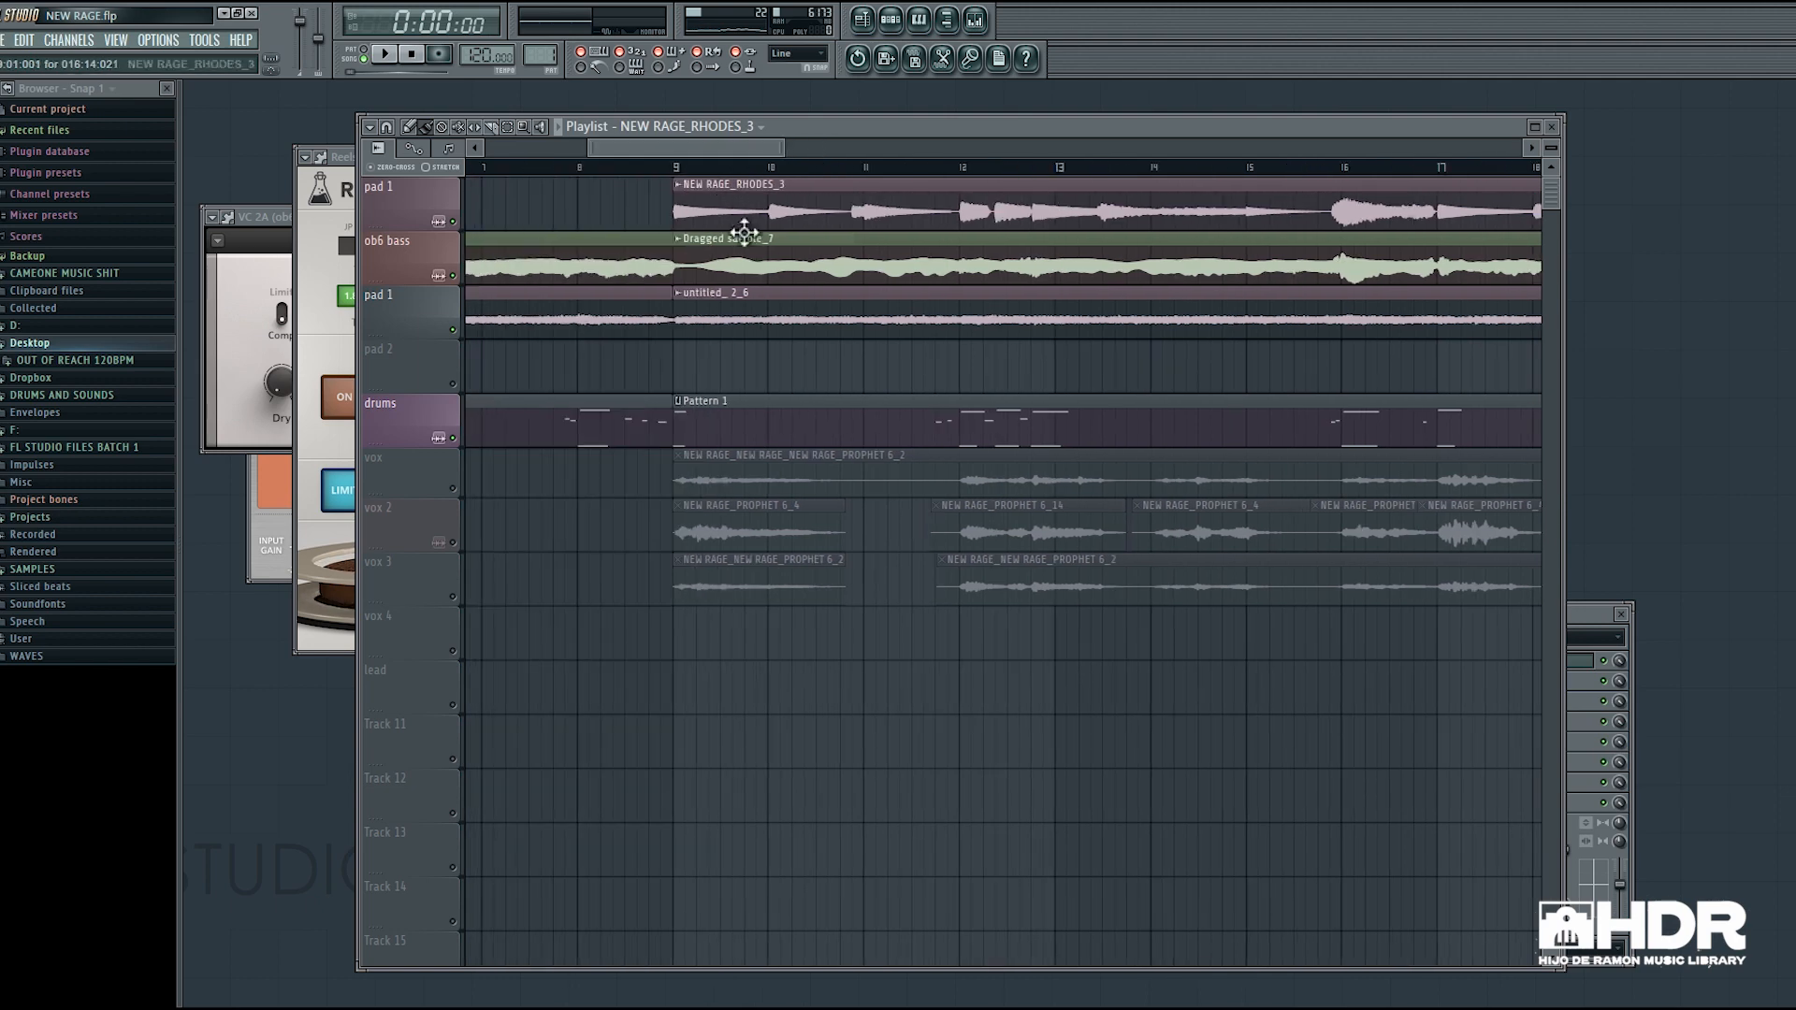
pyautogui.scroll(-3, 718, 434)
pyautogui.moveTo(719, 148); pyautogui.dragTo(732, 154)
pyautogui.scroll(-3, 732, 155)
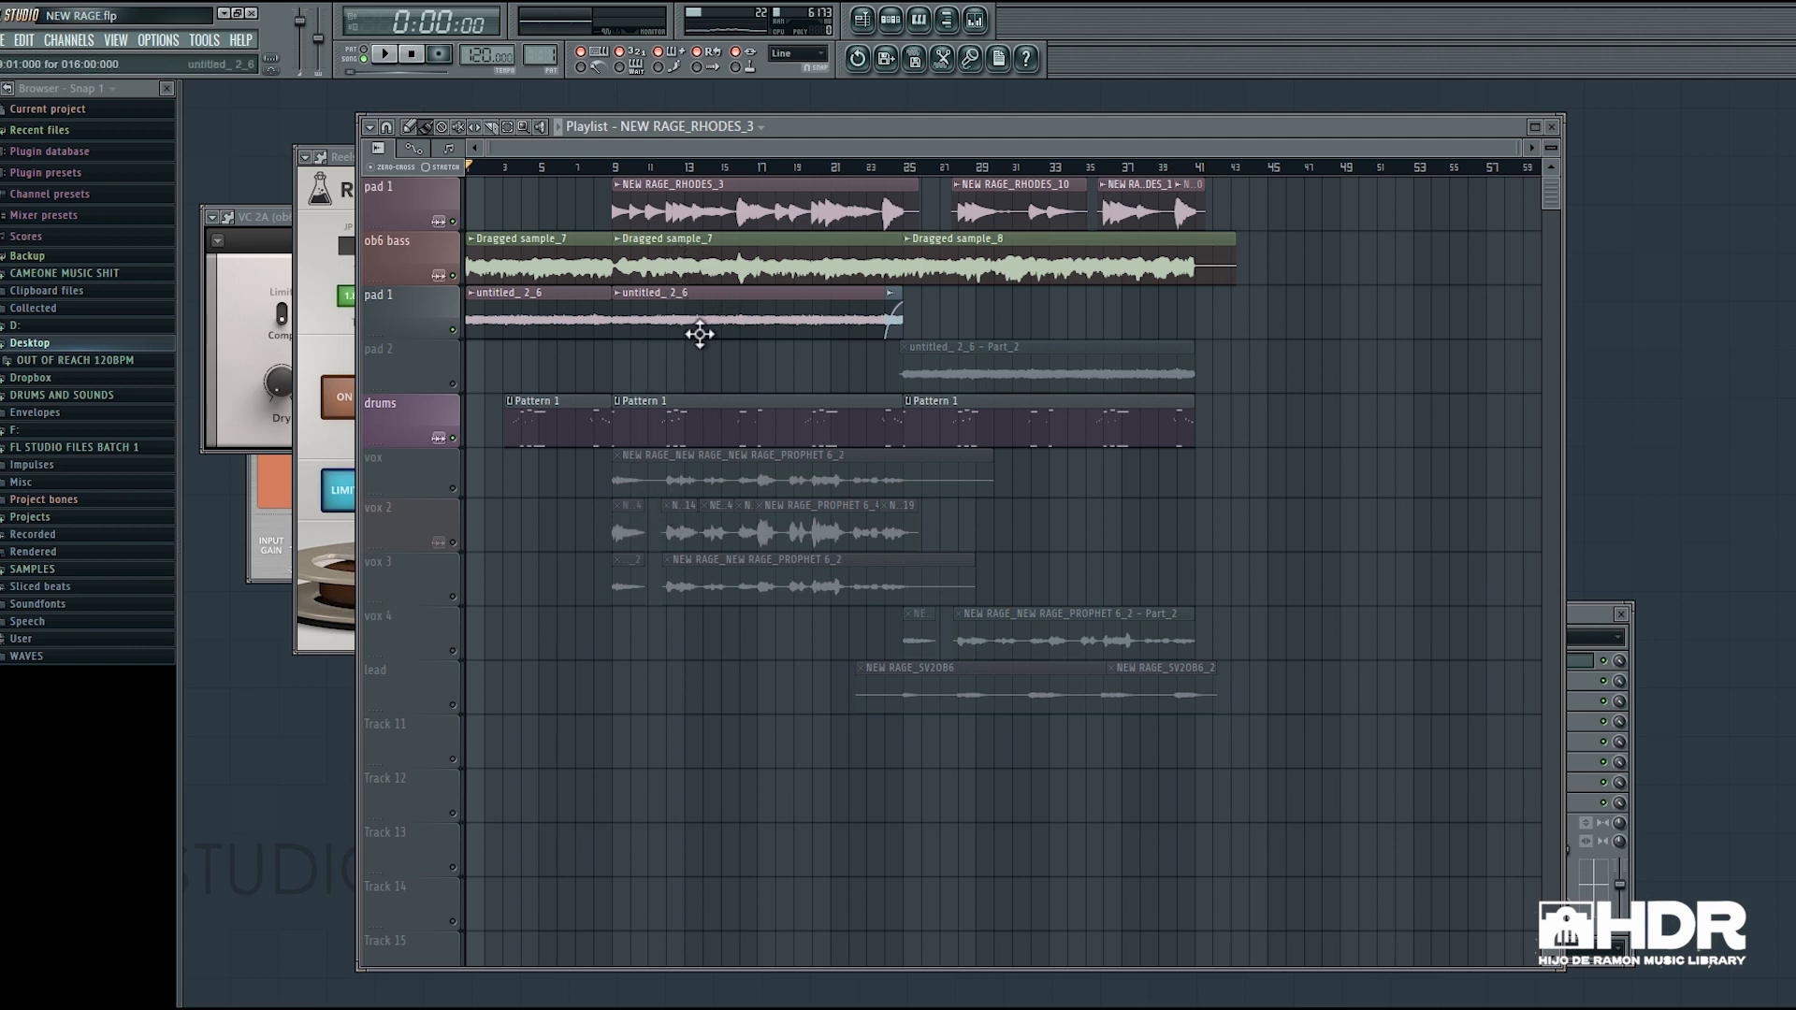
pyautogui.keyDown('ctrl'); pyautogui.scroll(3, 517, 461); pyautogui.keyUp('ctrl')
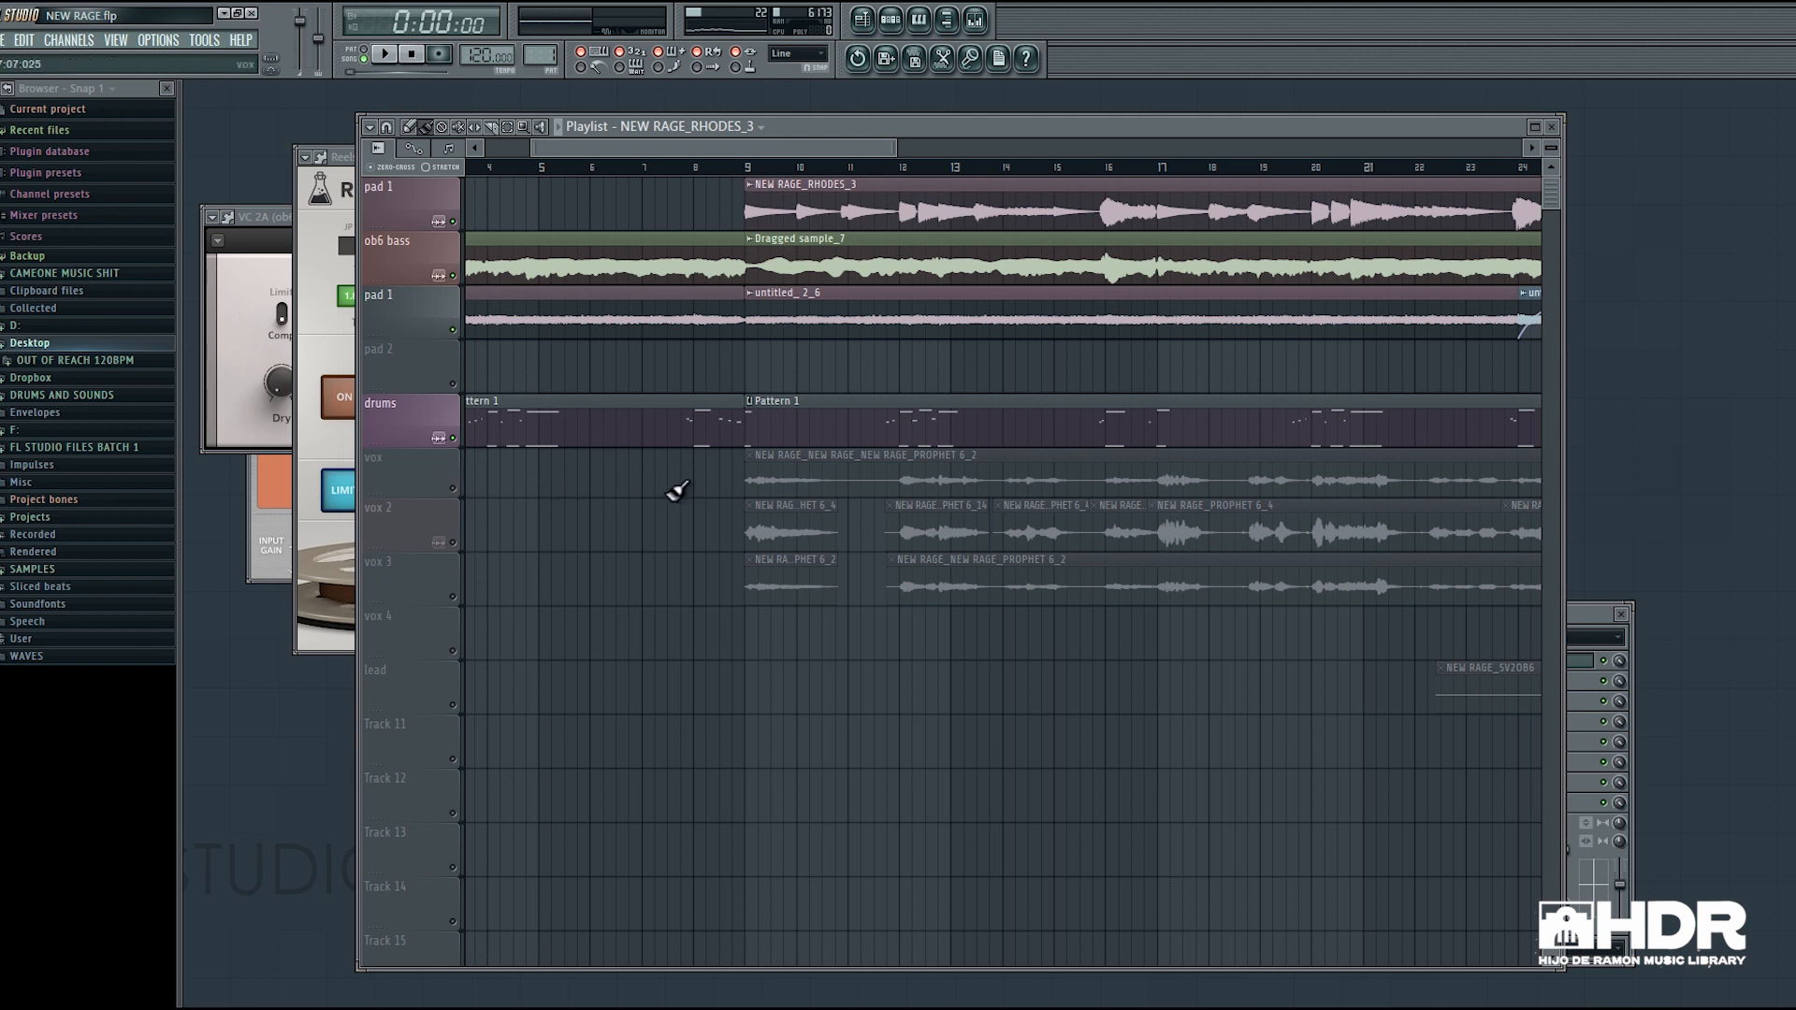
pyautogui.moveTo(666, 148); pyautogui.dragTo(707, 152)
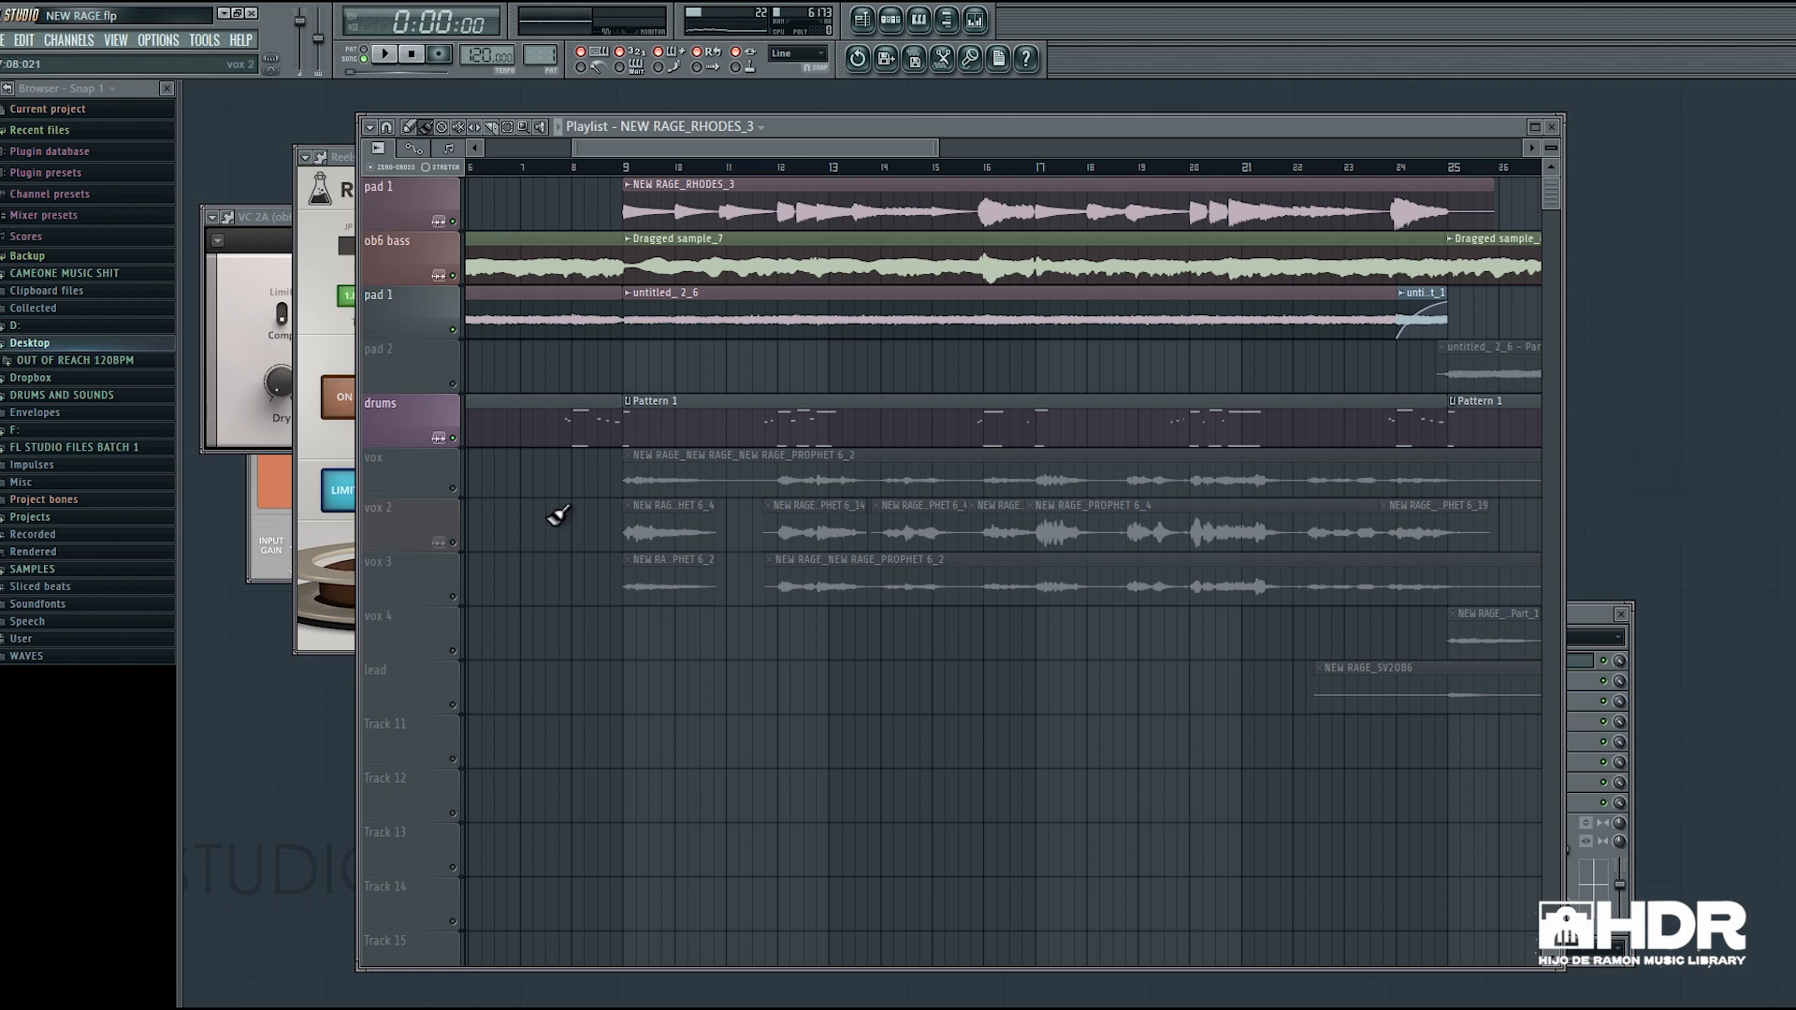
pyautogui.scroll(2, 558, 513)
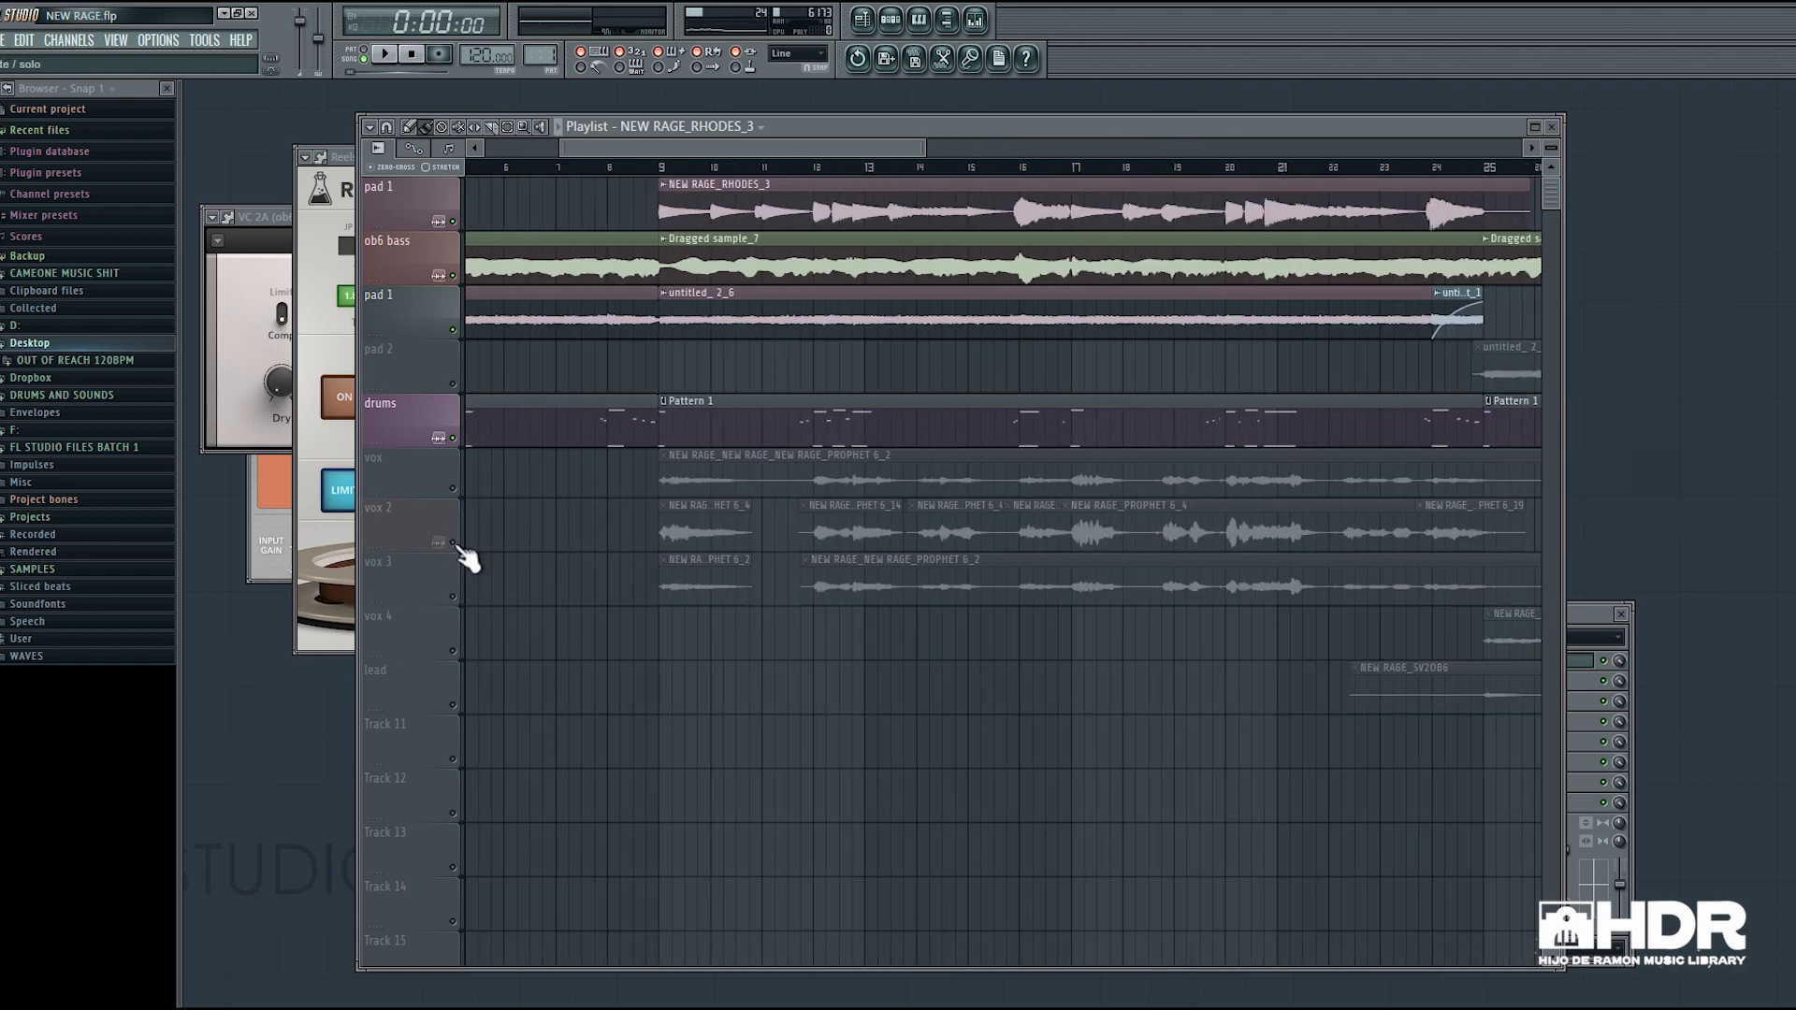
# Solo the vox 2 track and bring up its first clip's channel settings and mixer track.
pyautogui.click(460, 548)
pyautogui.click(661, 169)
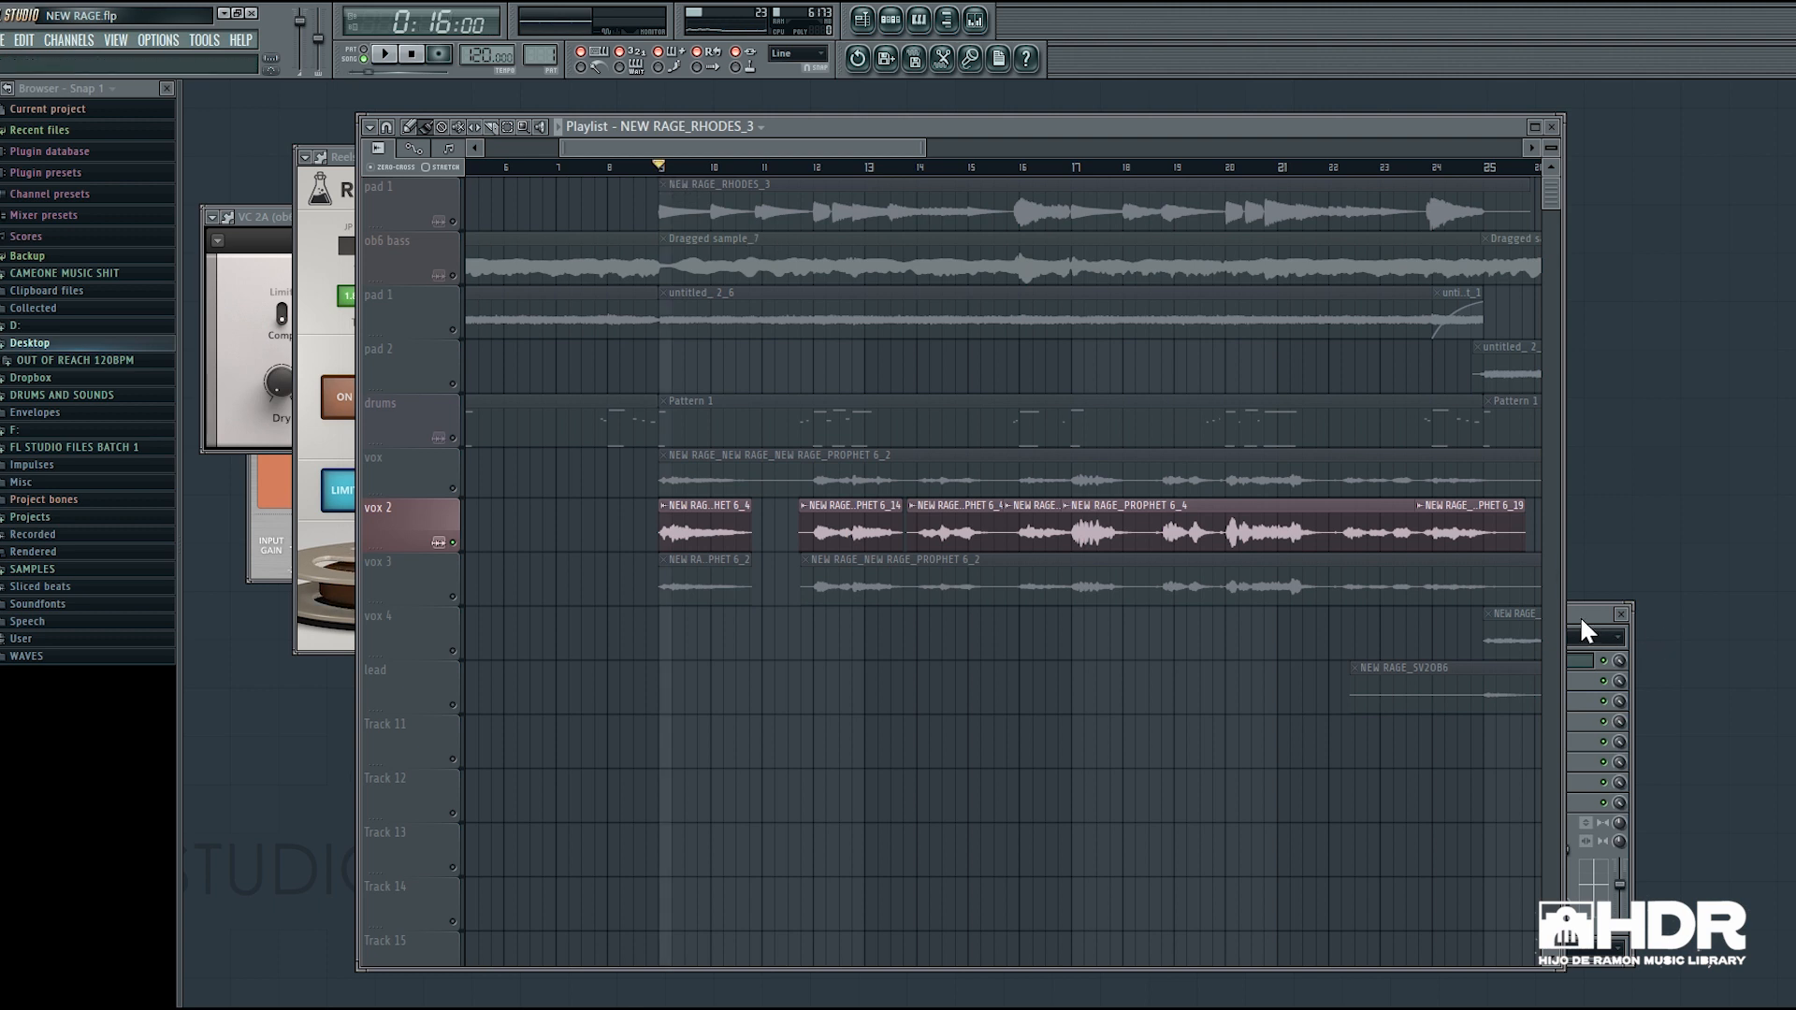
pyautogui.doubleClick(708, 552)
pyautogui.click(1574, 627)
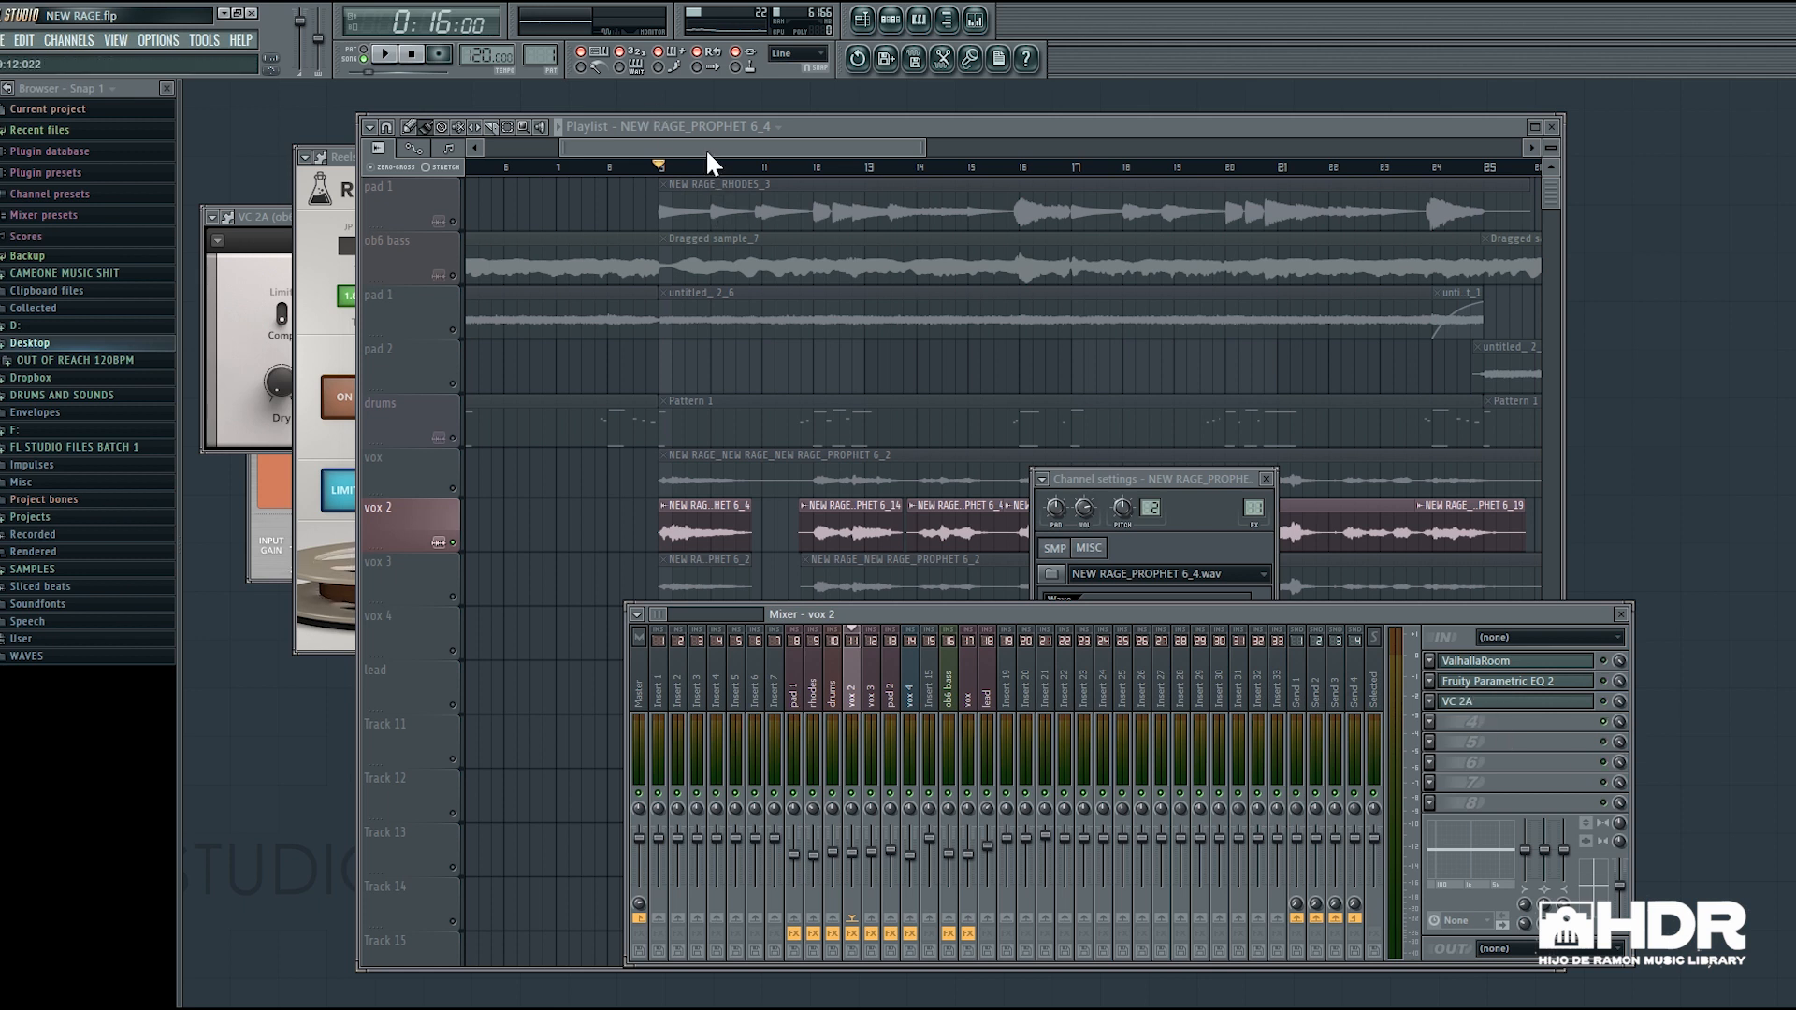
# Play the soloed vox 2 track from bar 9, stop playback, and review its mixer effects.
pyautogui.click(661, 179)
pyautogui.press('space')
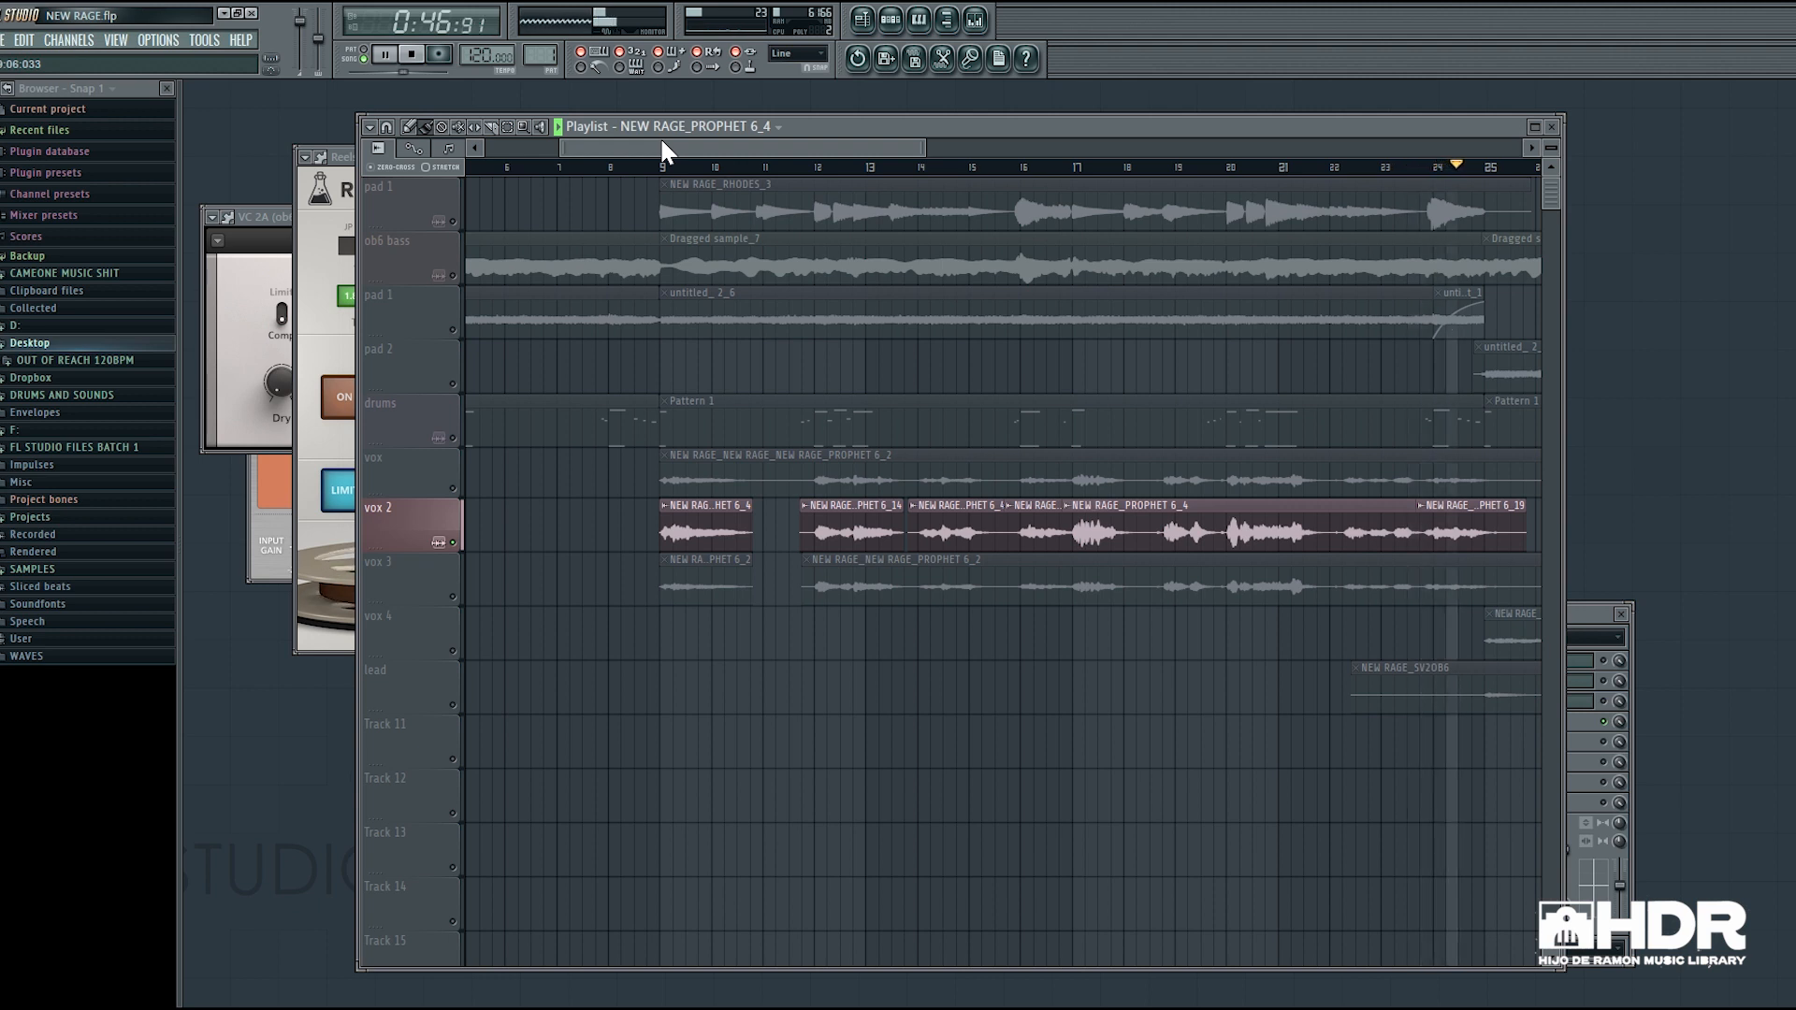
pyautogui.press('space')
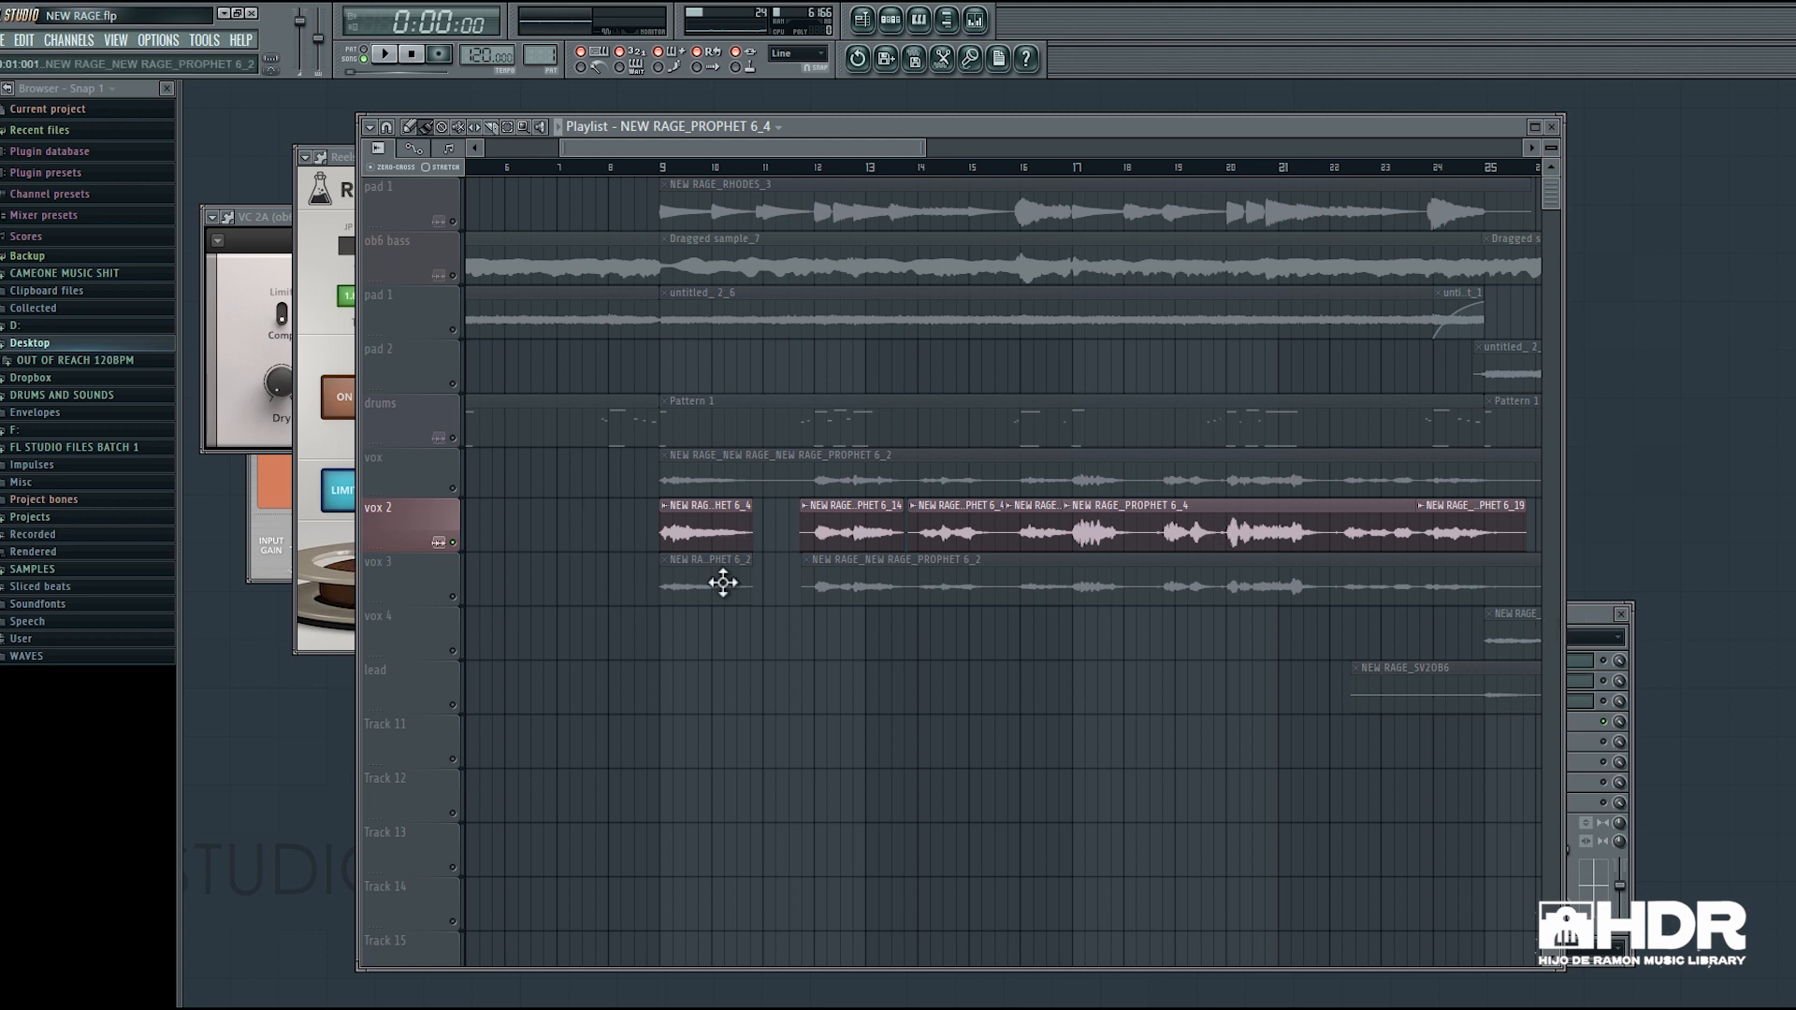
pyautogui.click(1599, 617)
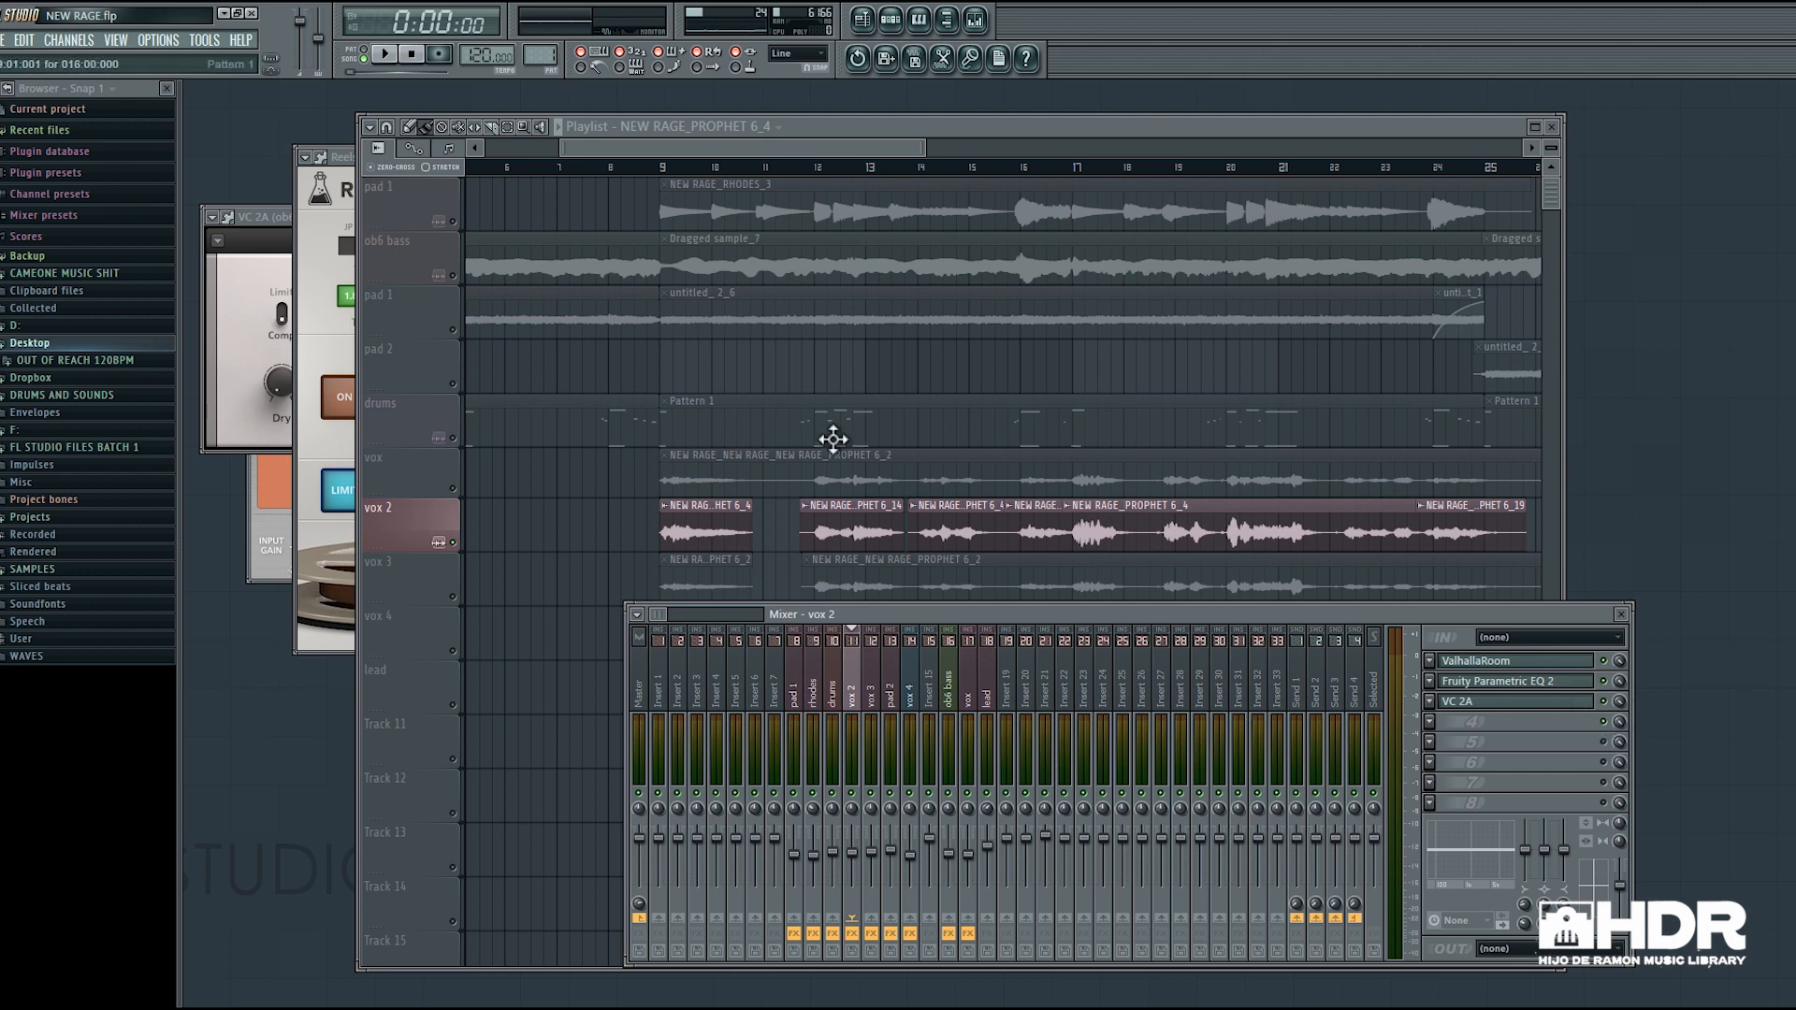
# Solo the vox track, play it from bar 9, and stop playback.
pyautogui.click(461, 493)
pyautogui.click(661, 169)
pyautogui.press('space')
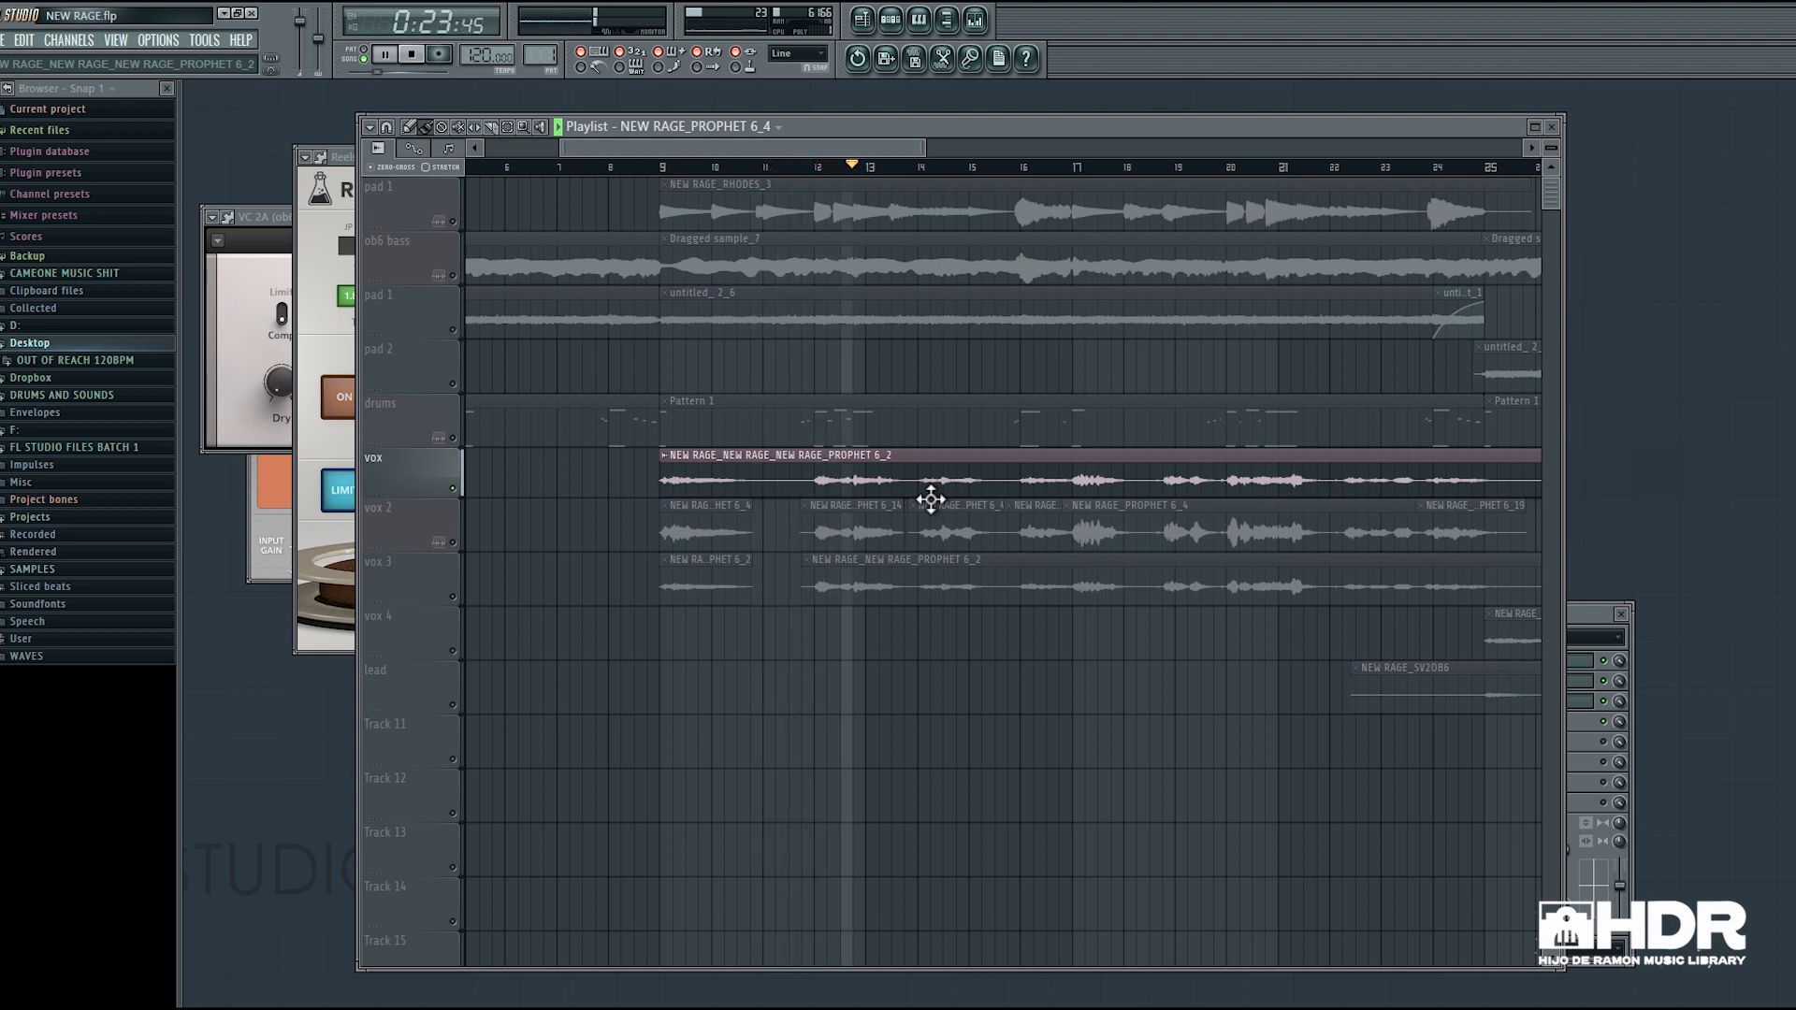
pyautogui.press('space')
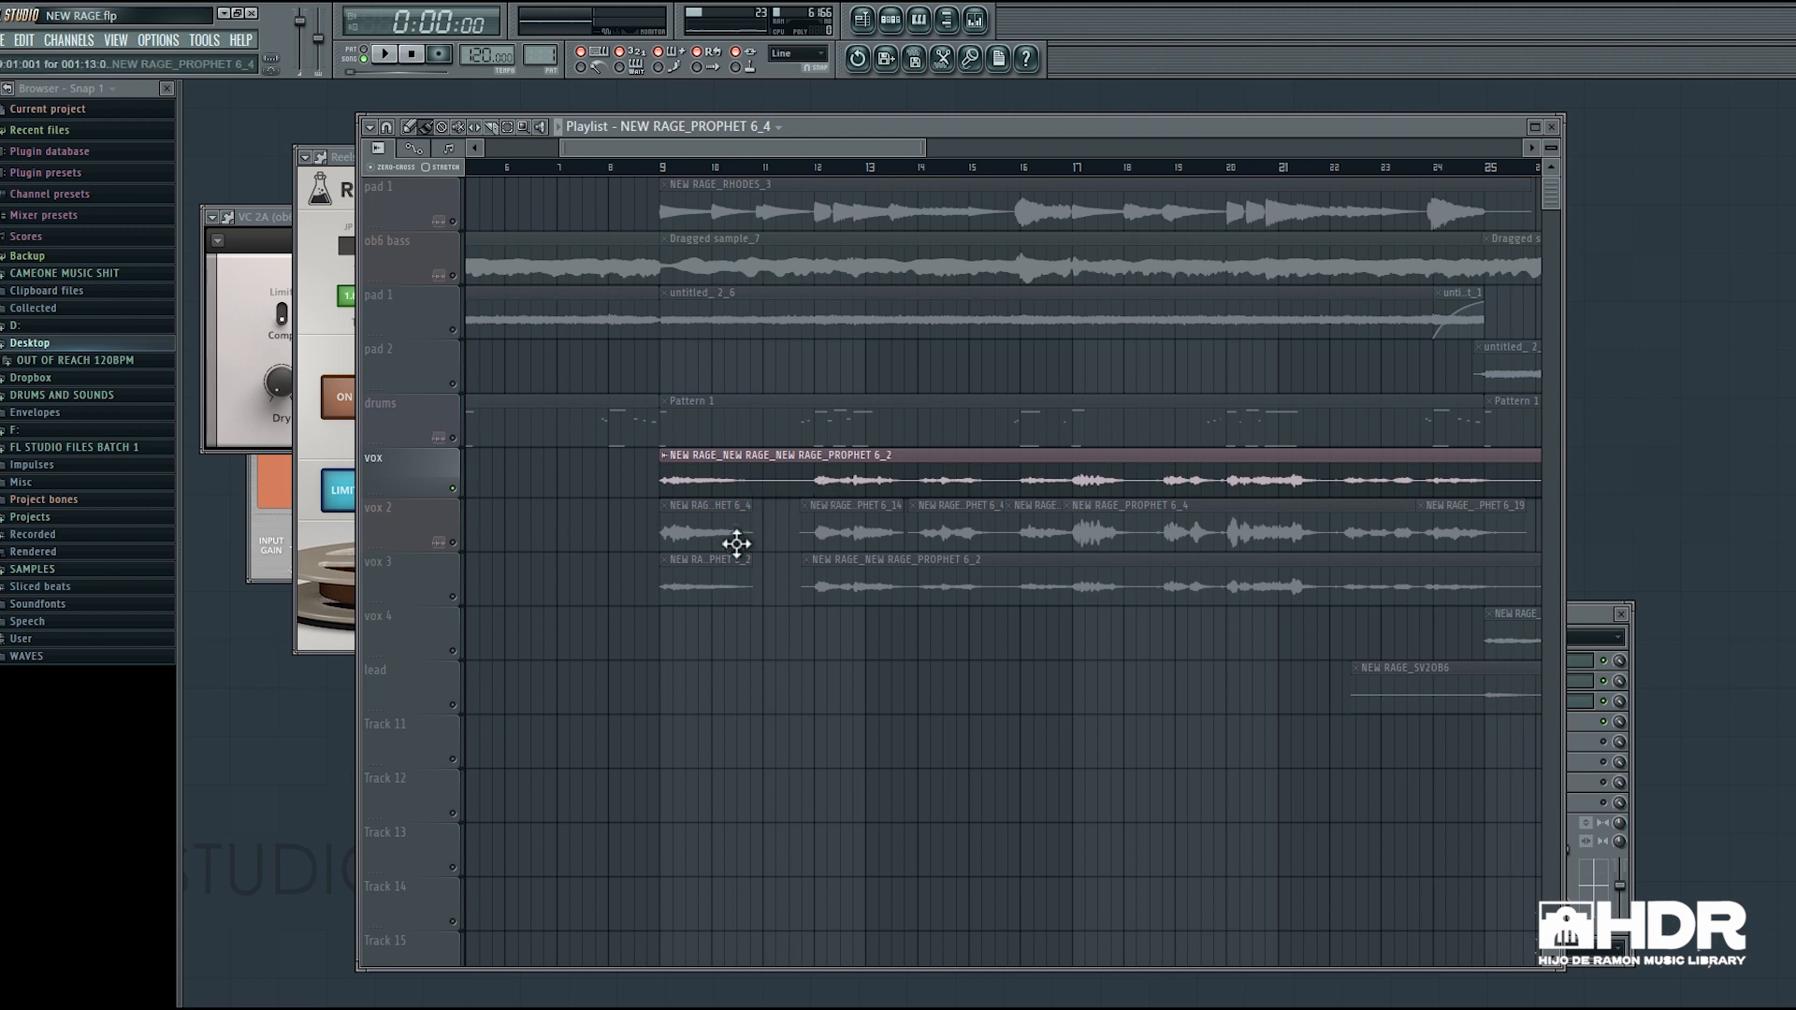
# Inspect the channel settings of the vox 2 and vox clips, including their time stretching, and close the window.
pyautogui.doubleClick(718, 543)
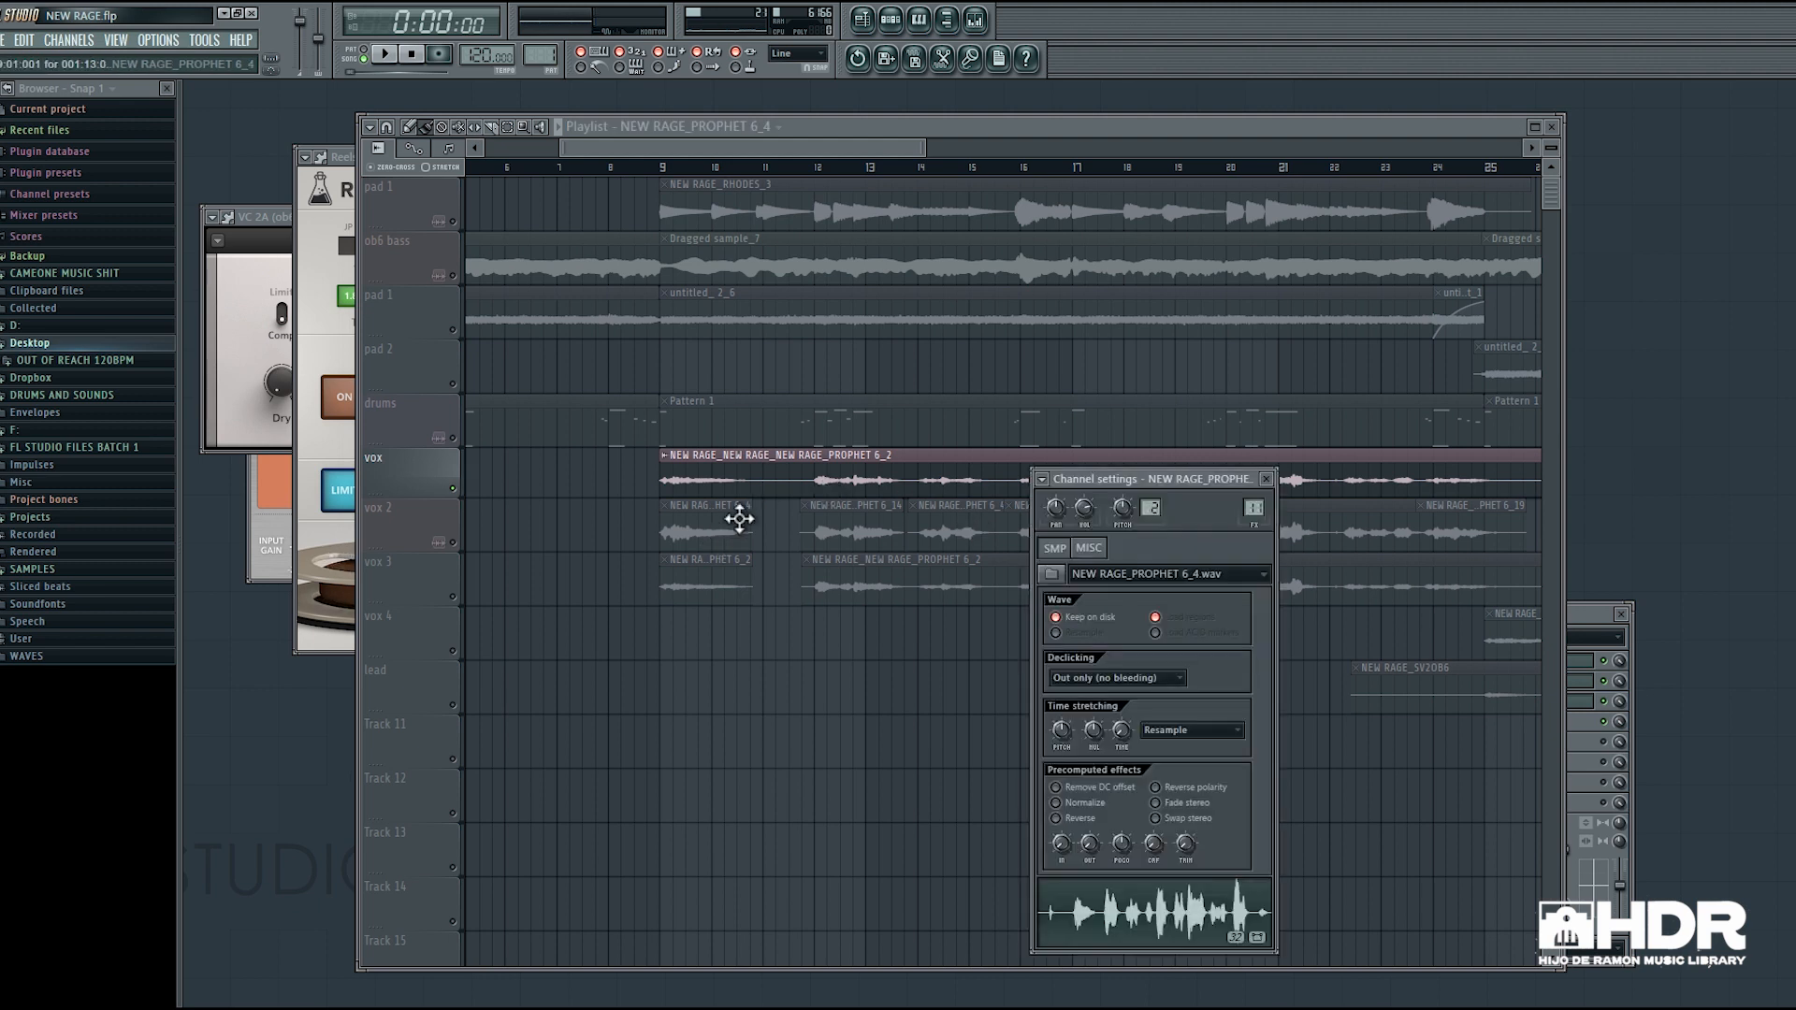
pyautogui.click(802, 497)
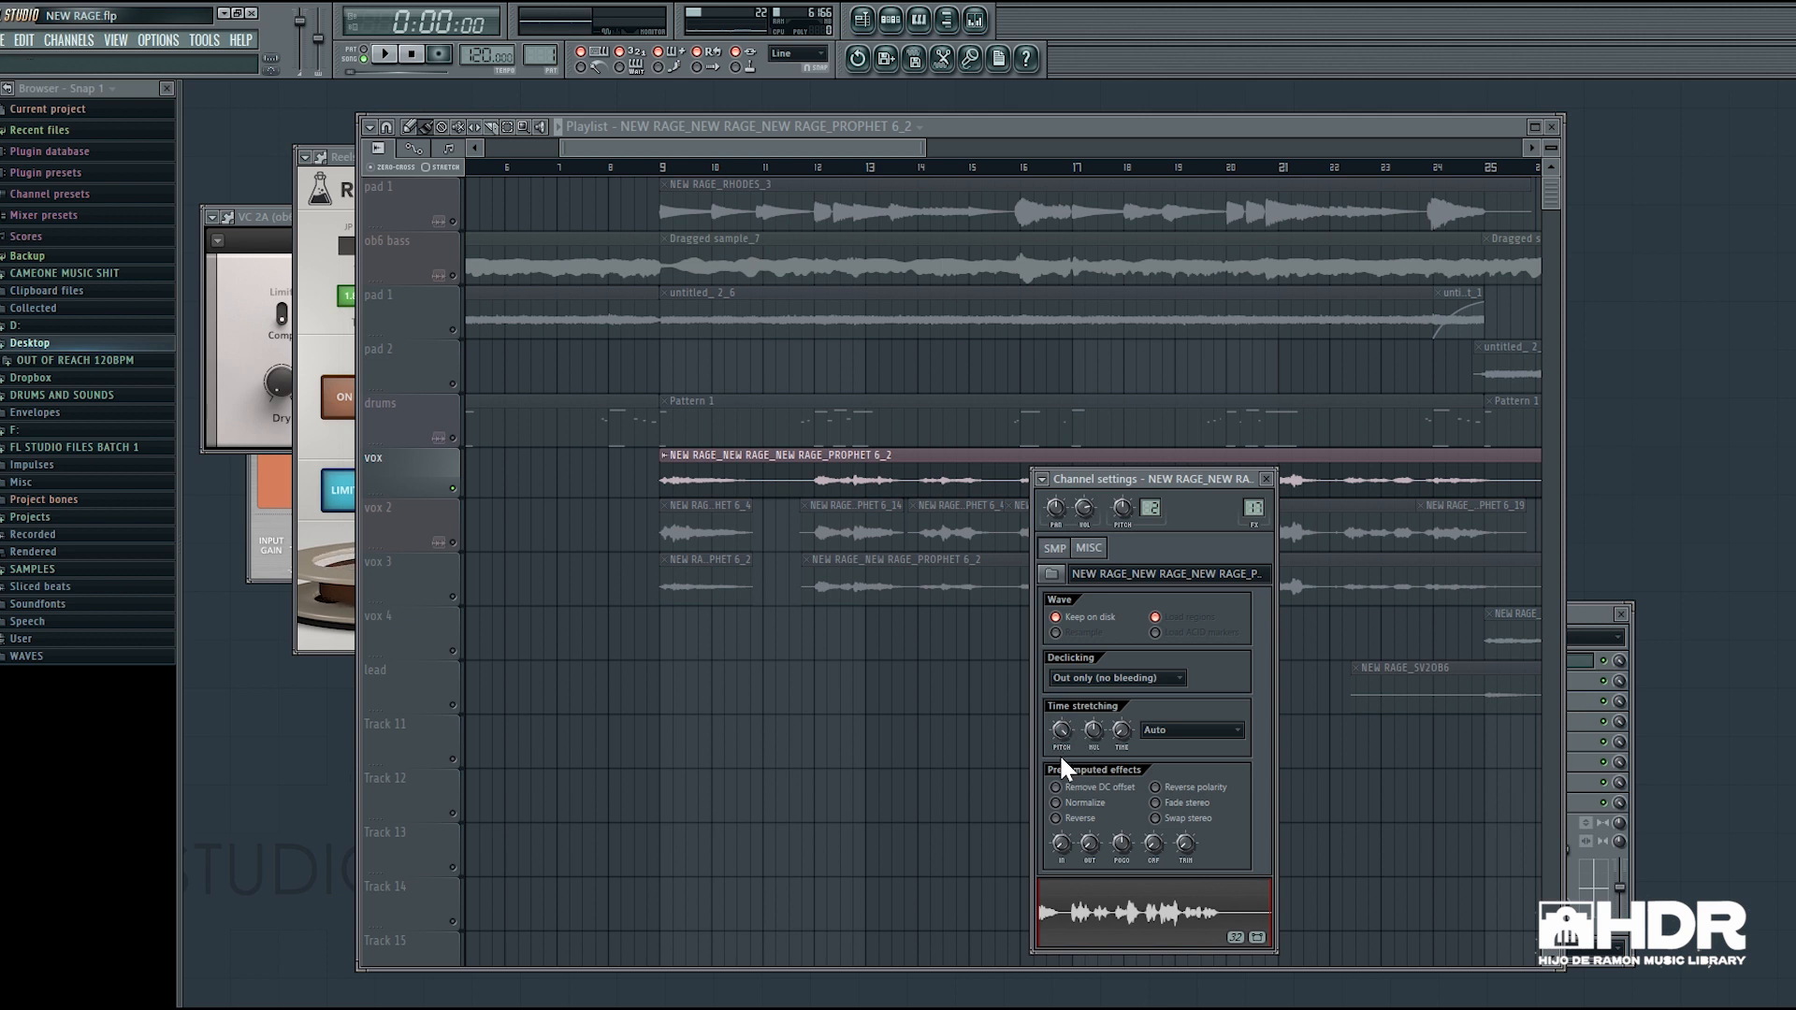
pyautogui.click(1266, 478)
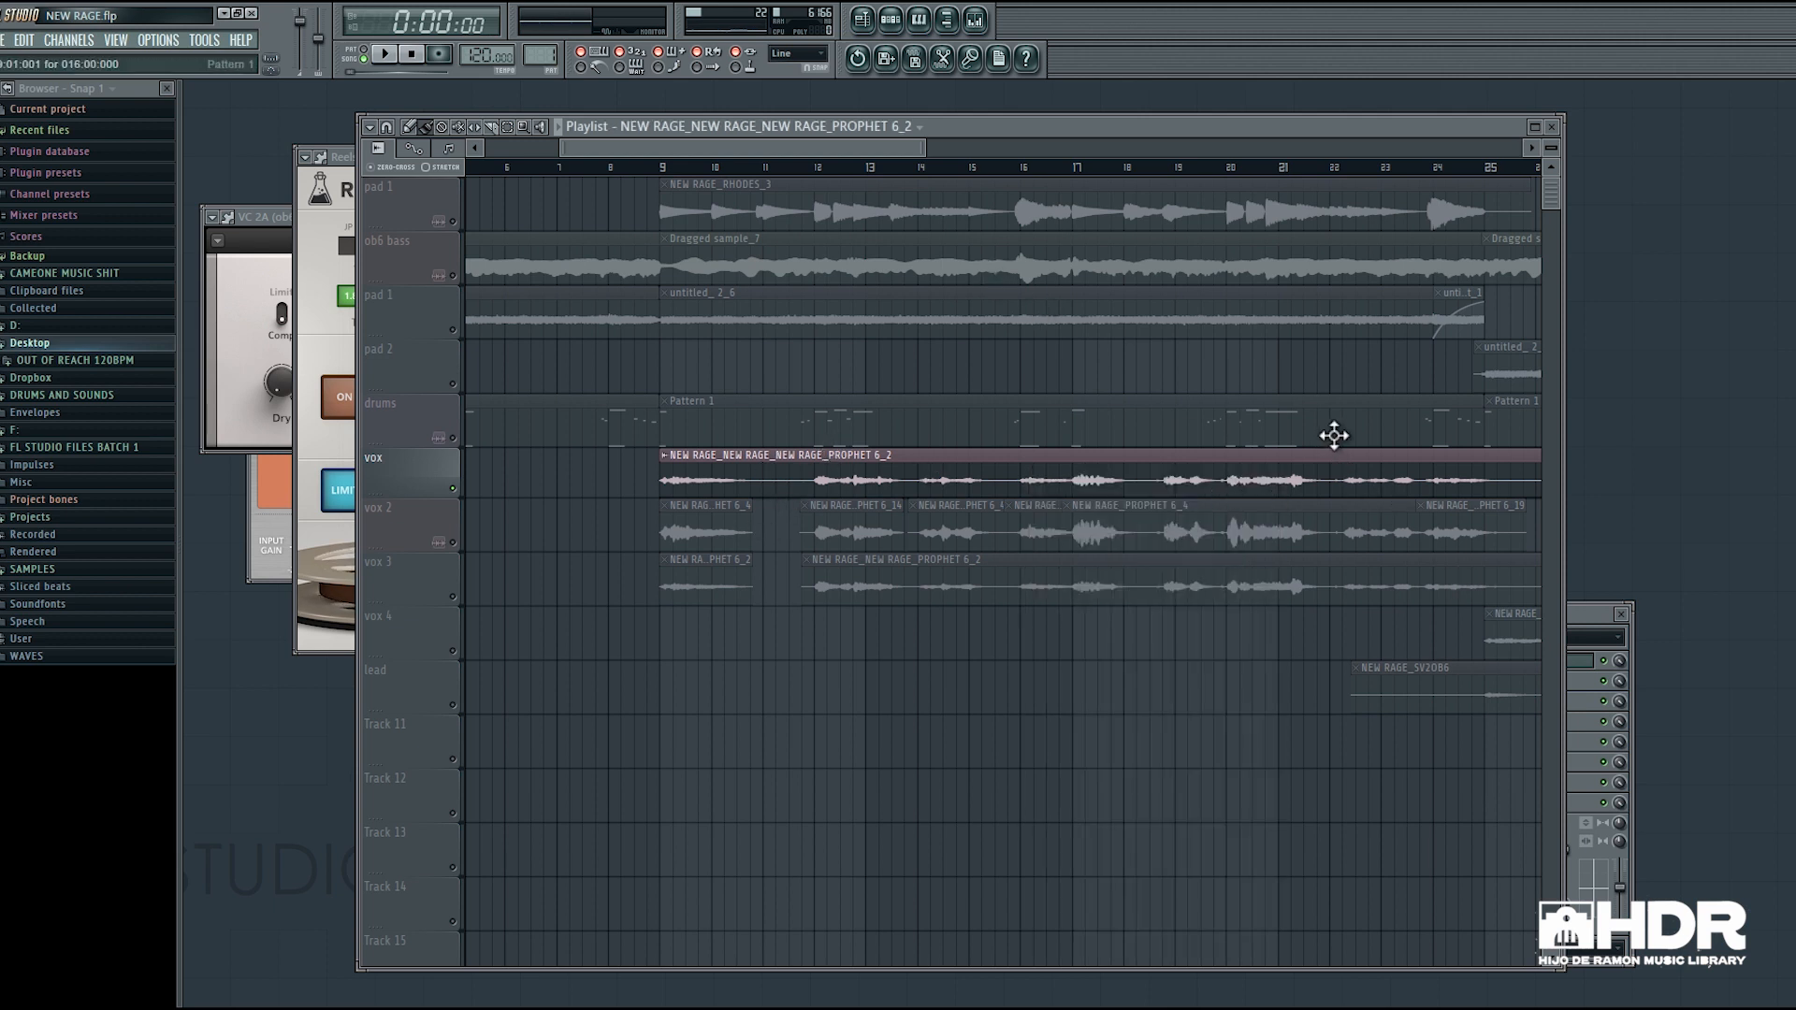
# Solo the vox 3 track, play it, and stop playback.
pyautogui.click(444, 542)
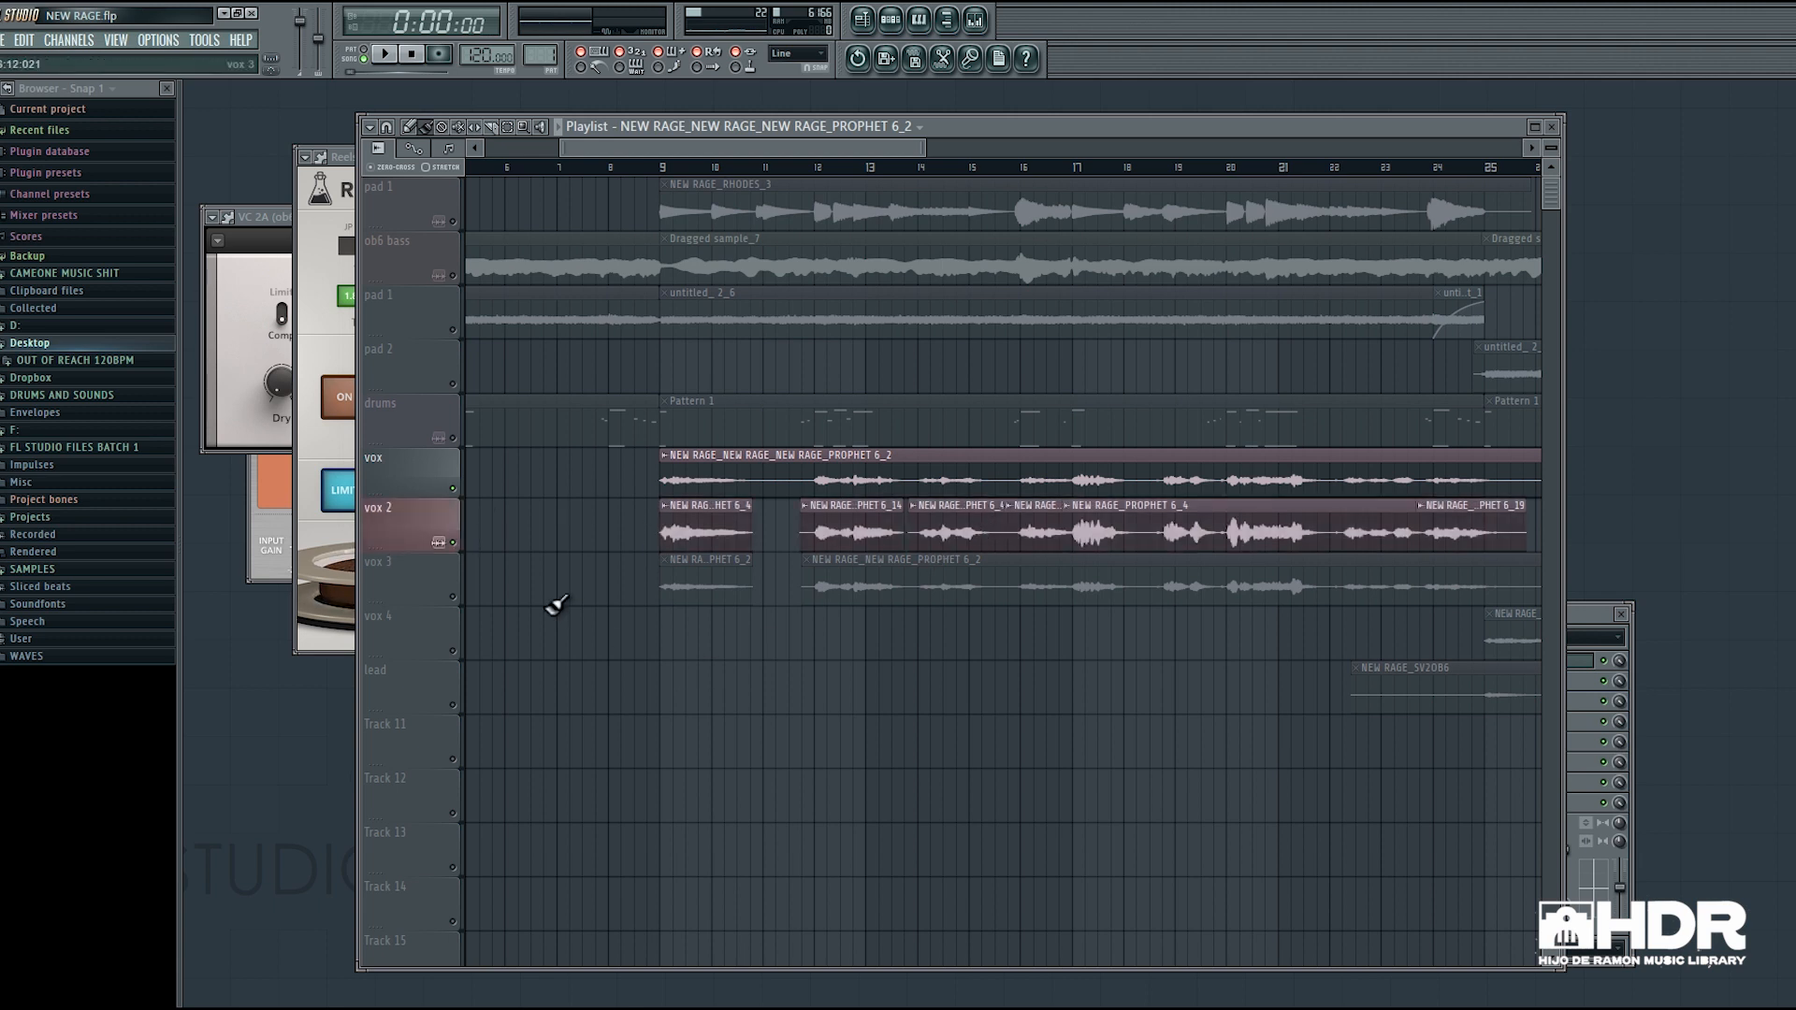
pyautogui.click(456, 597)
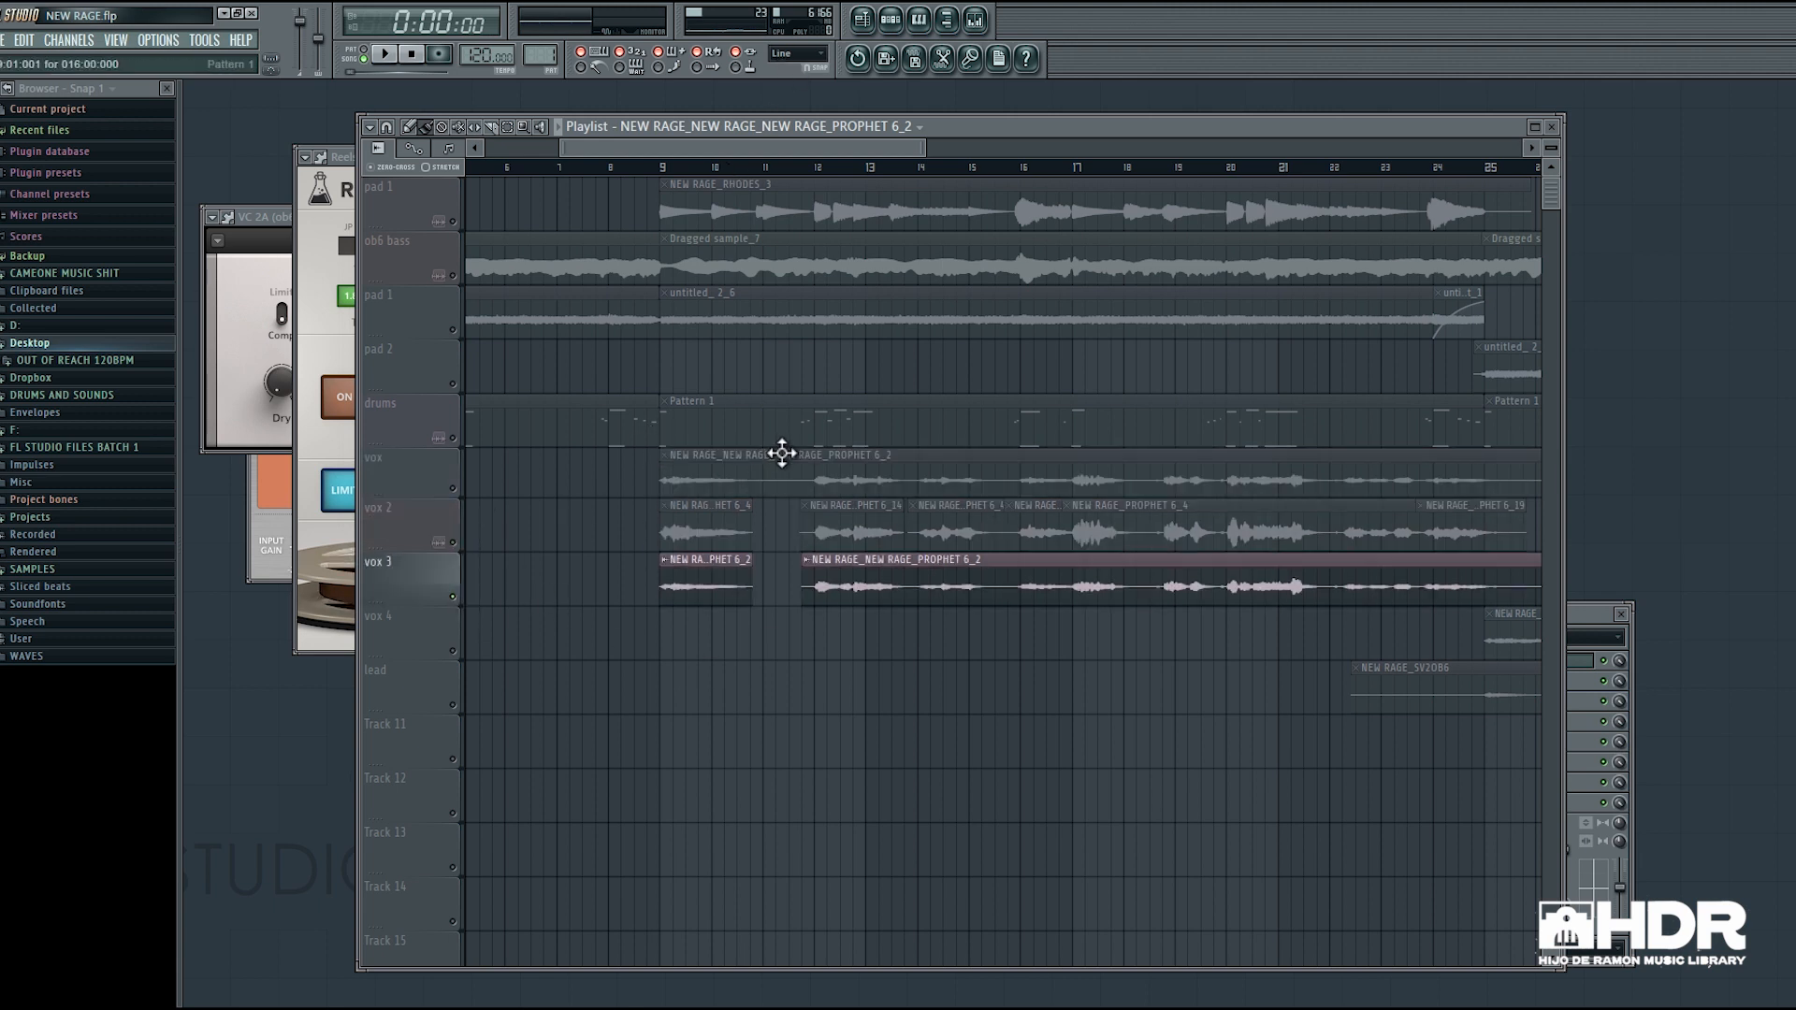
pyautogui.press('space')
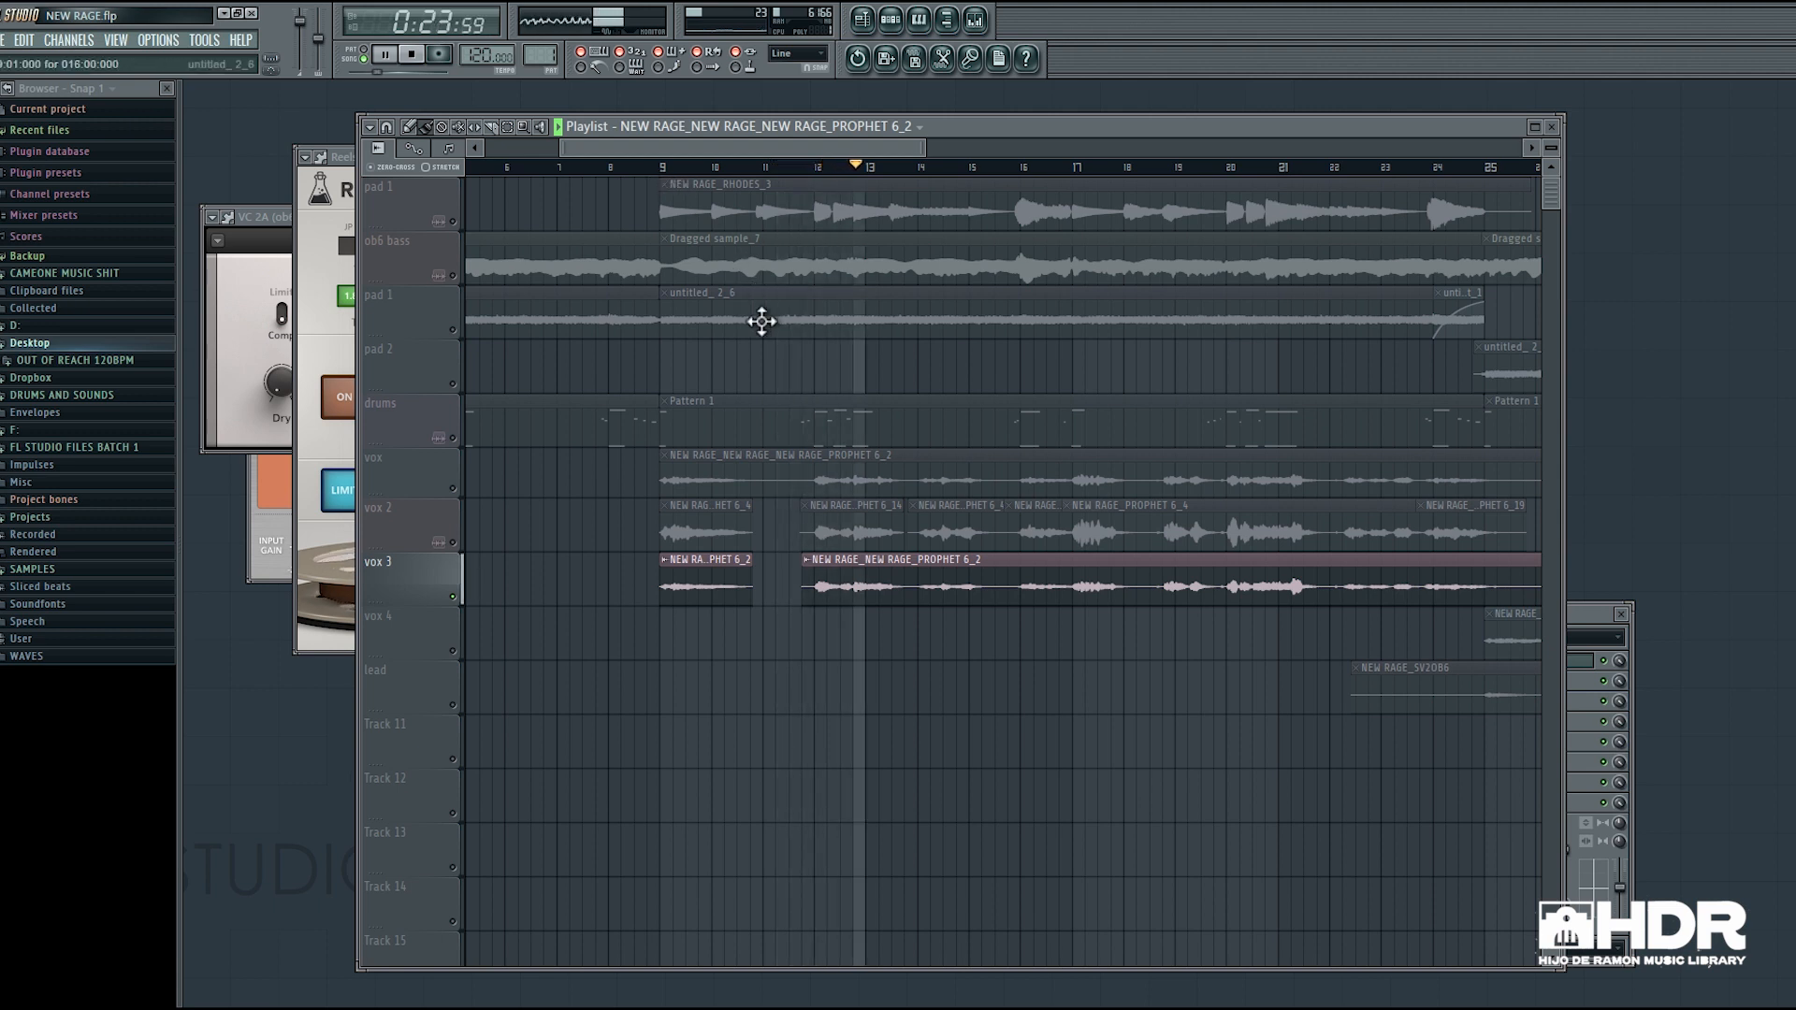
pyautogui.press('space')
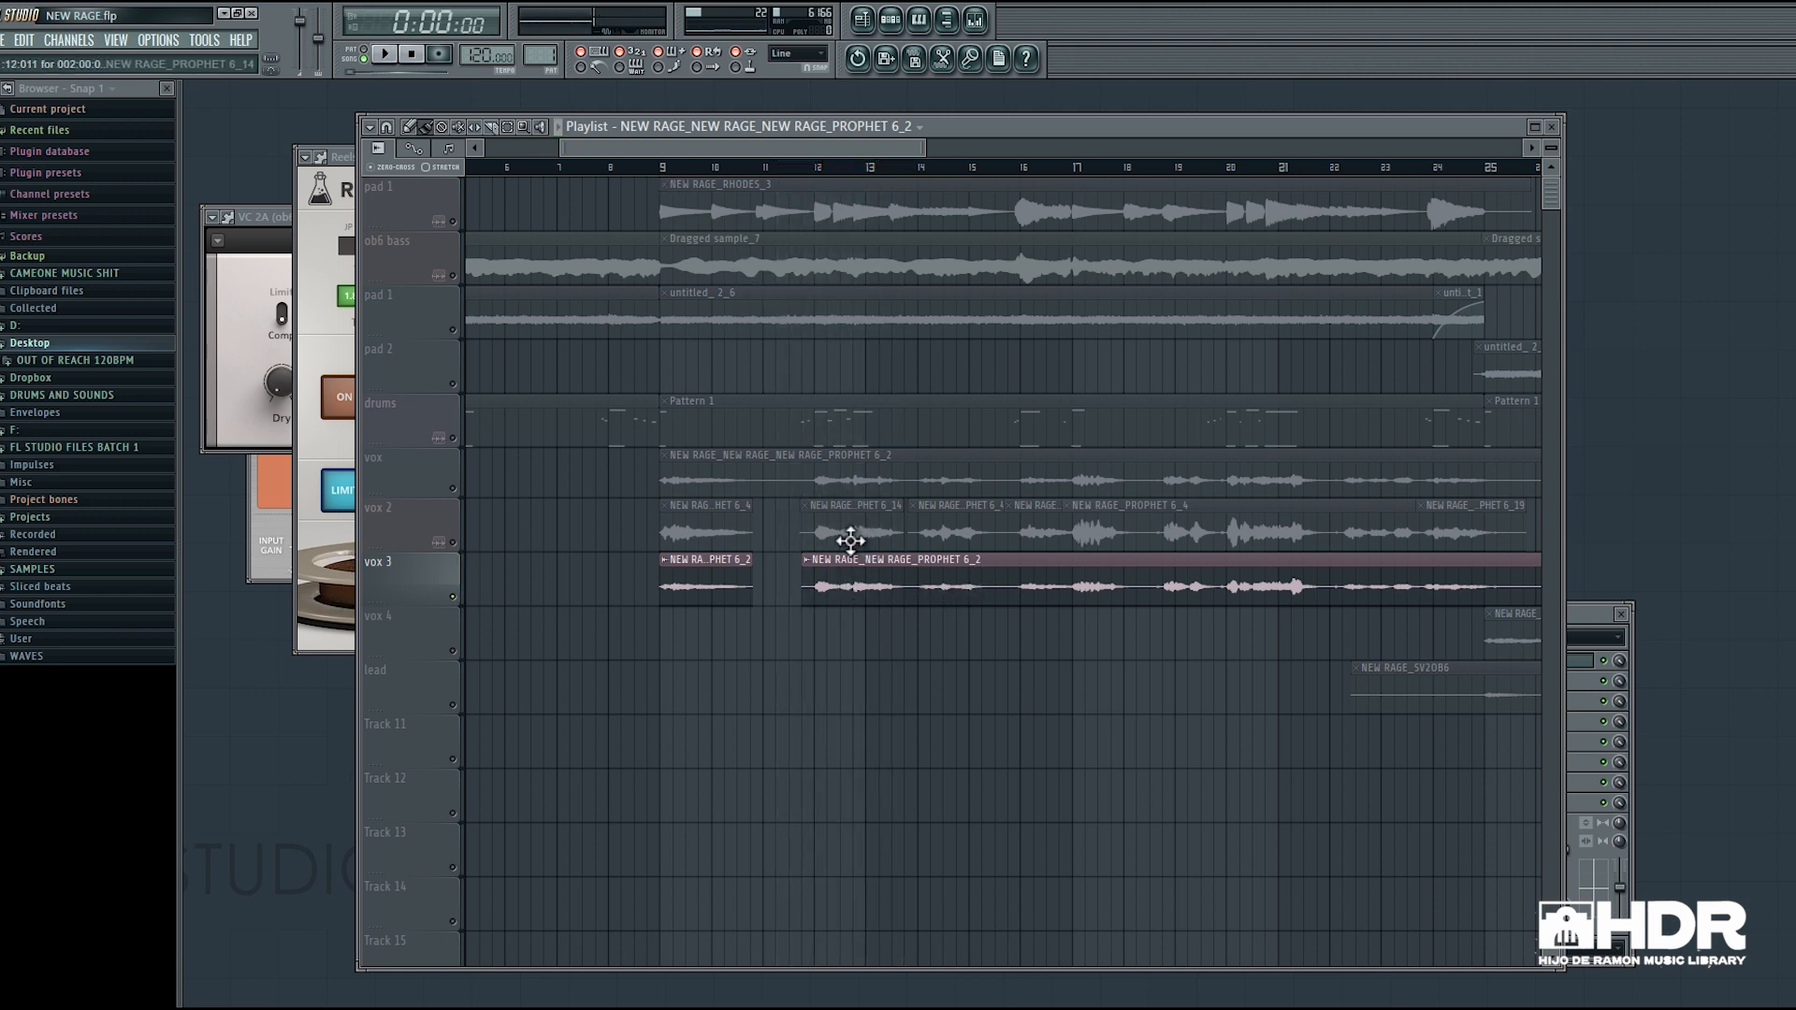
# Check the vox mixer track's effects and inspect the vox 3 clip's pitch and time stretching settings.
pyautogui.click(1579, 613)
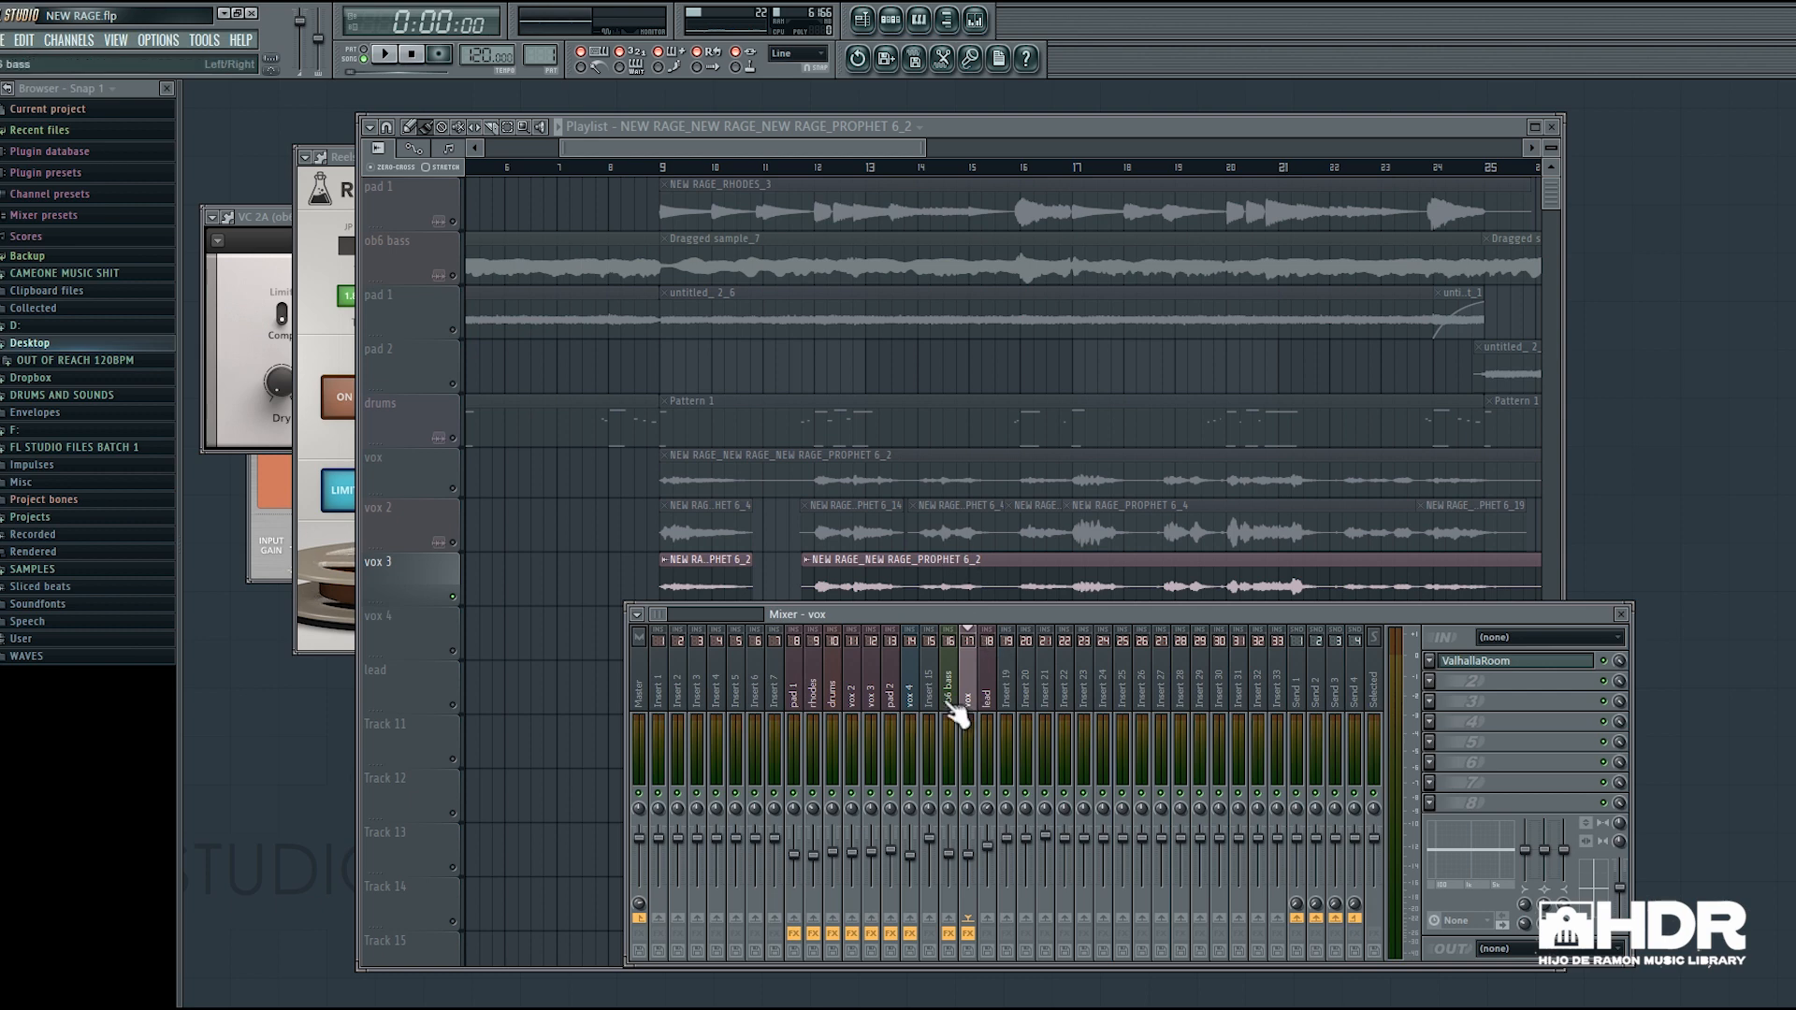
pyautogui.doubleClick(886, 590)
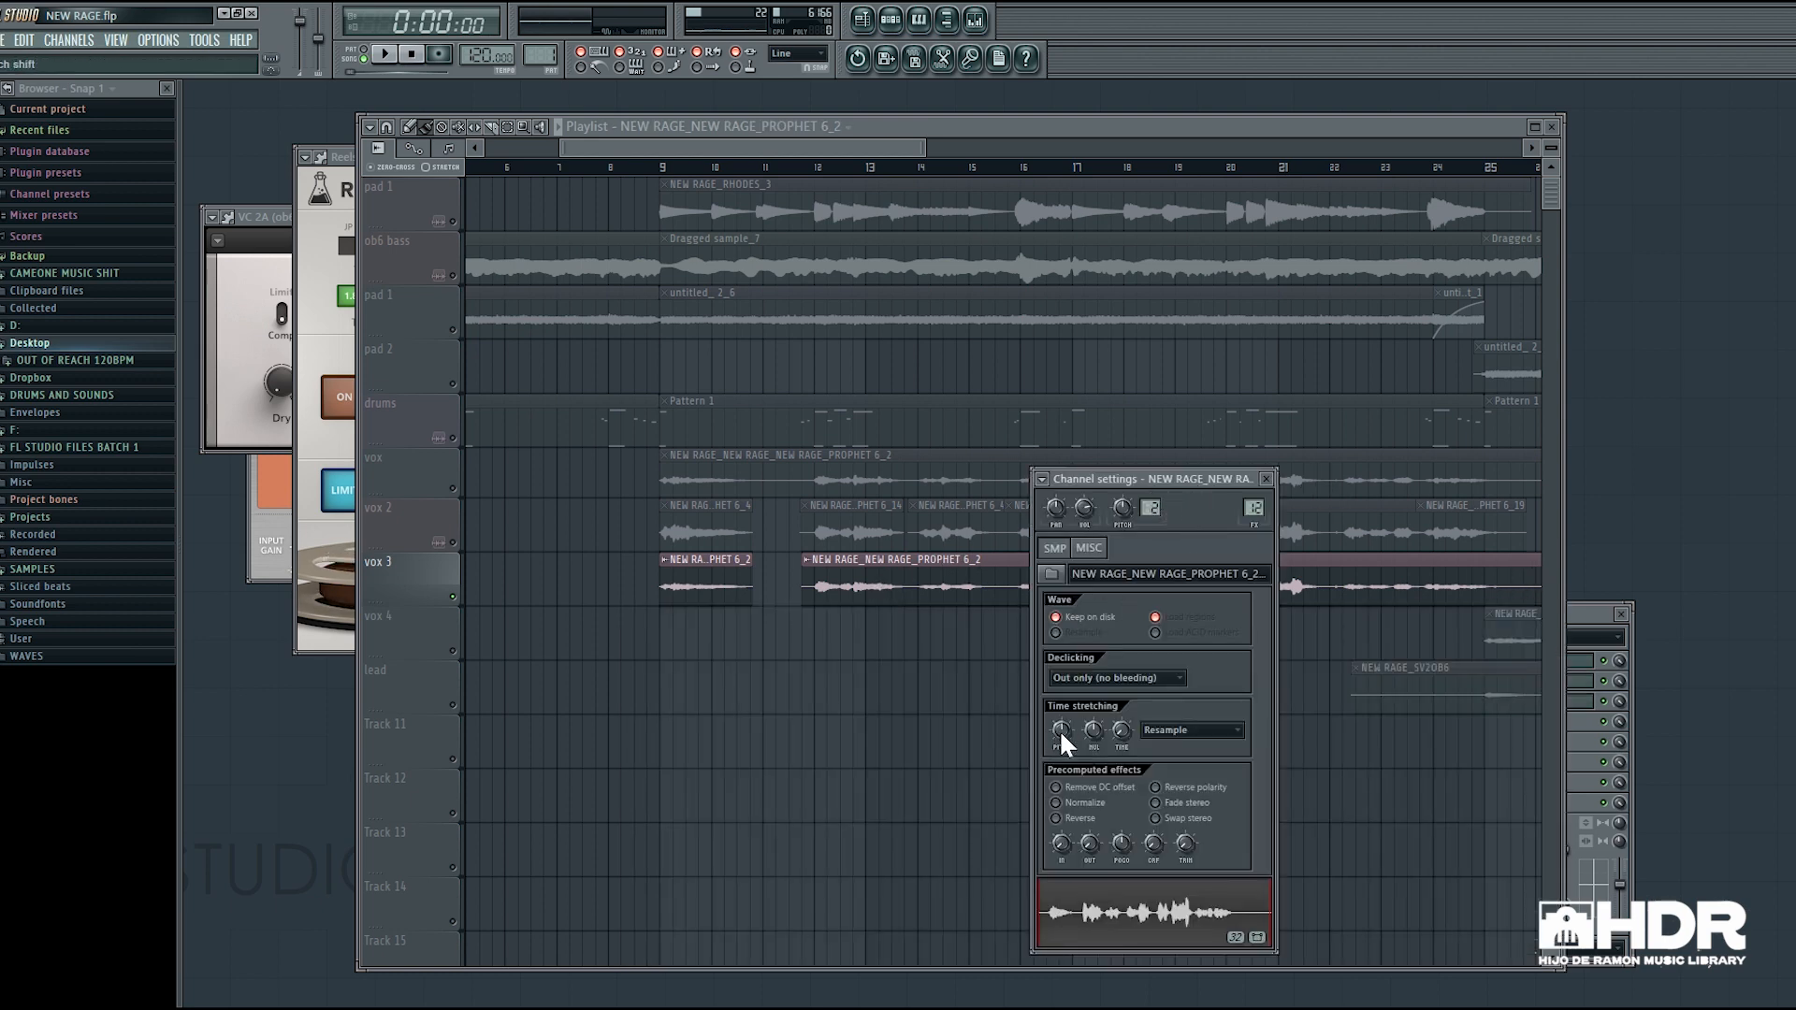
pyautogui.click(1267, 479)
# Select Insert 19 in the mixer, look over its effect slots, and return to the playlist.
pyautogui.click(1590, 615)
pyautogui.click(1010, 697)
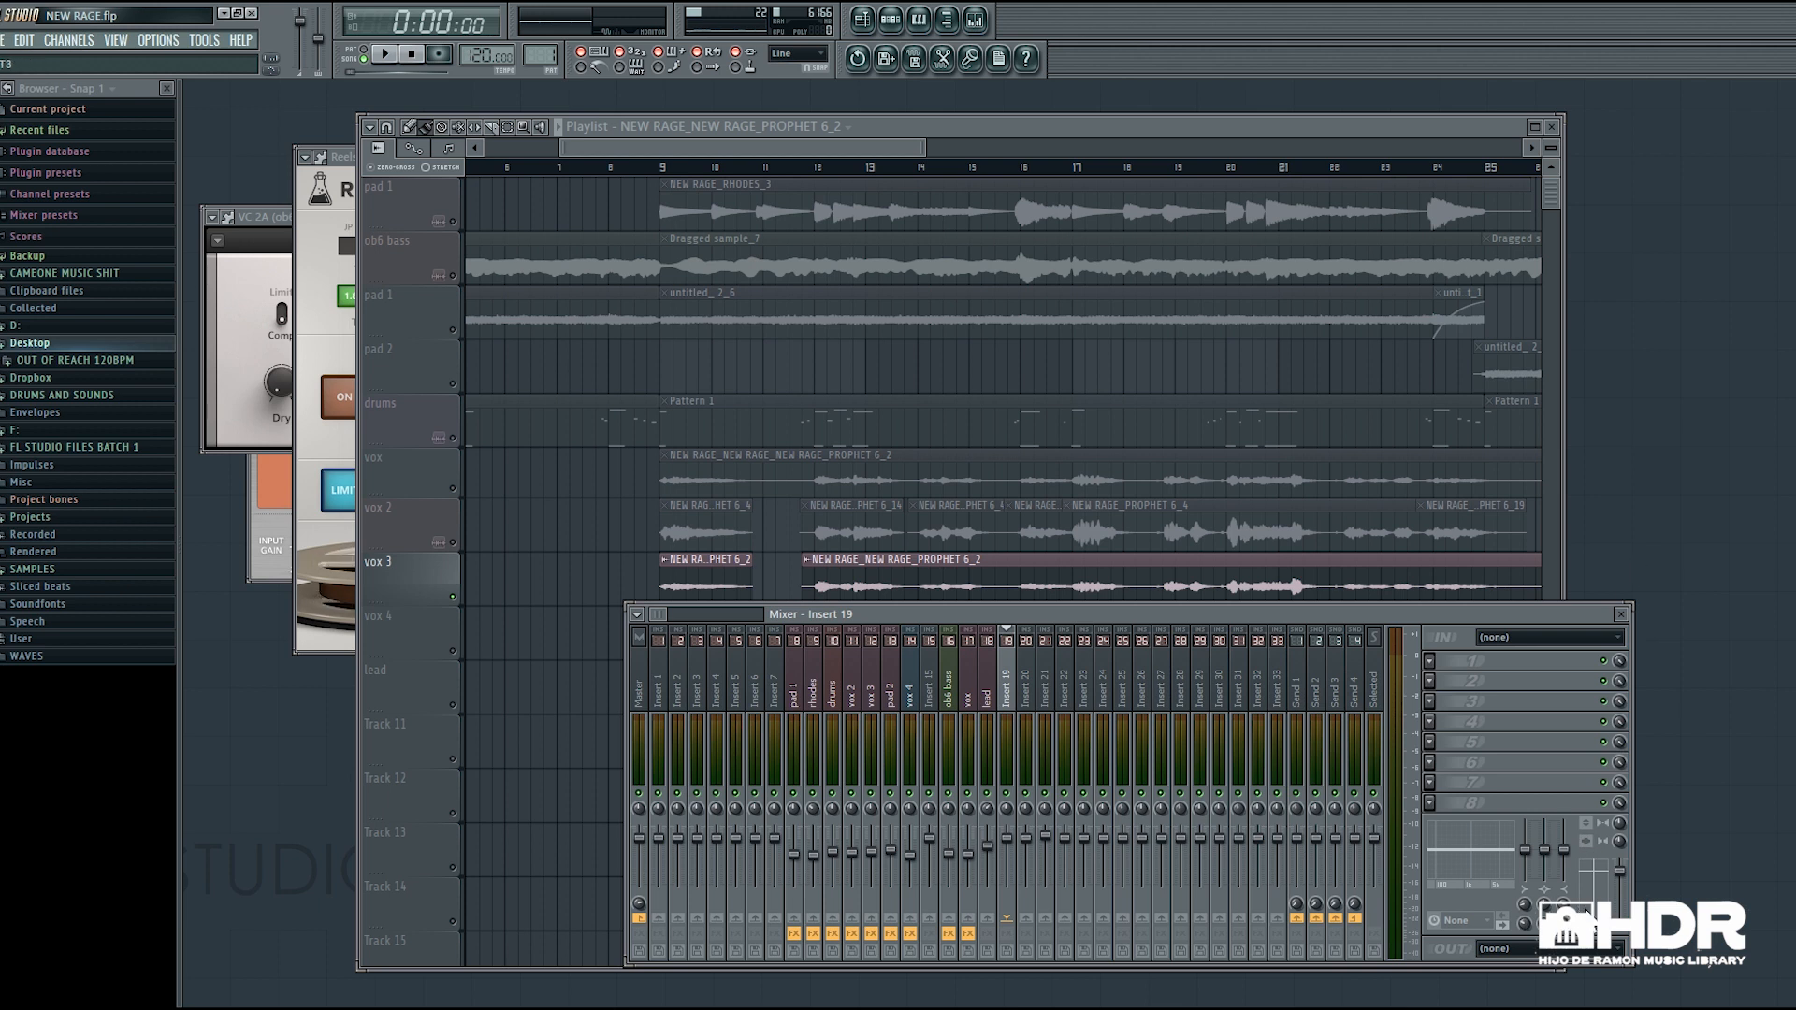
pyautogui.click(1621, 616)
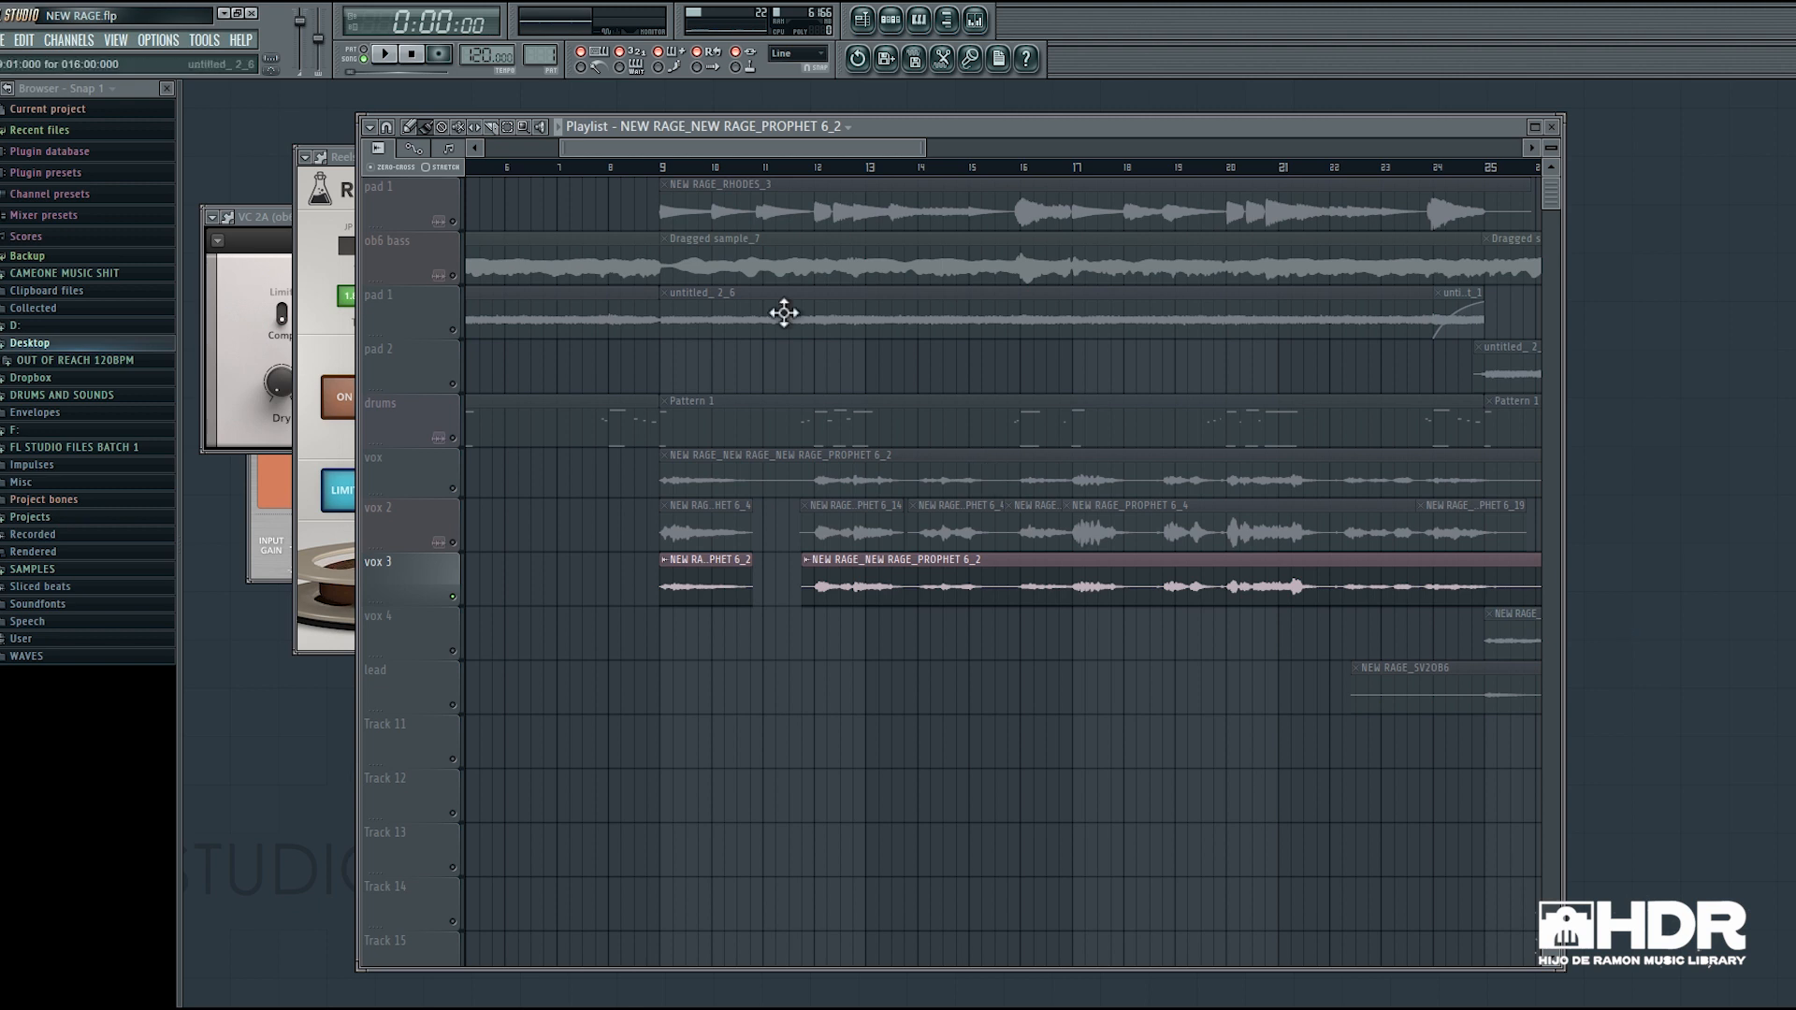
pyautogui.click(974, 21)
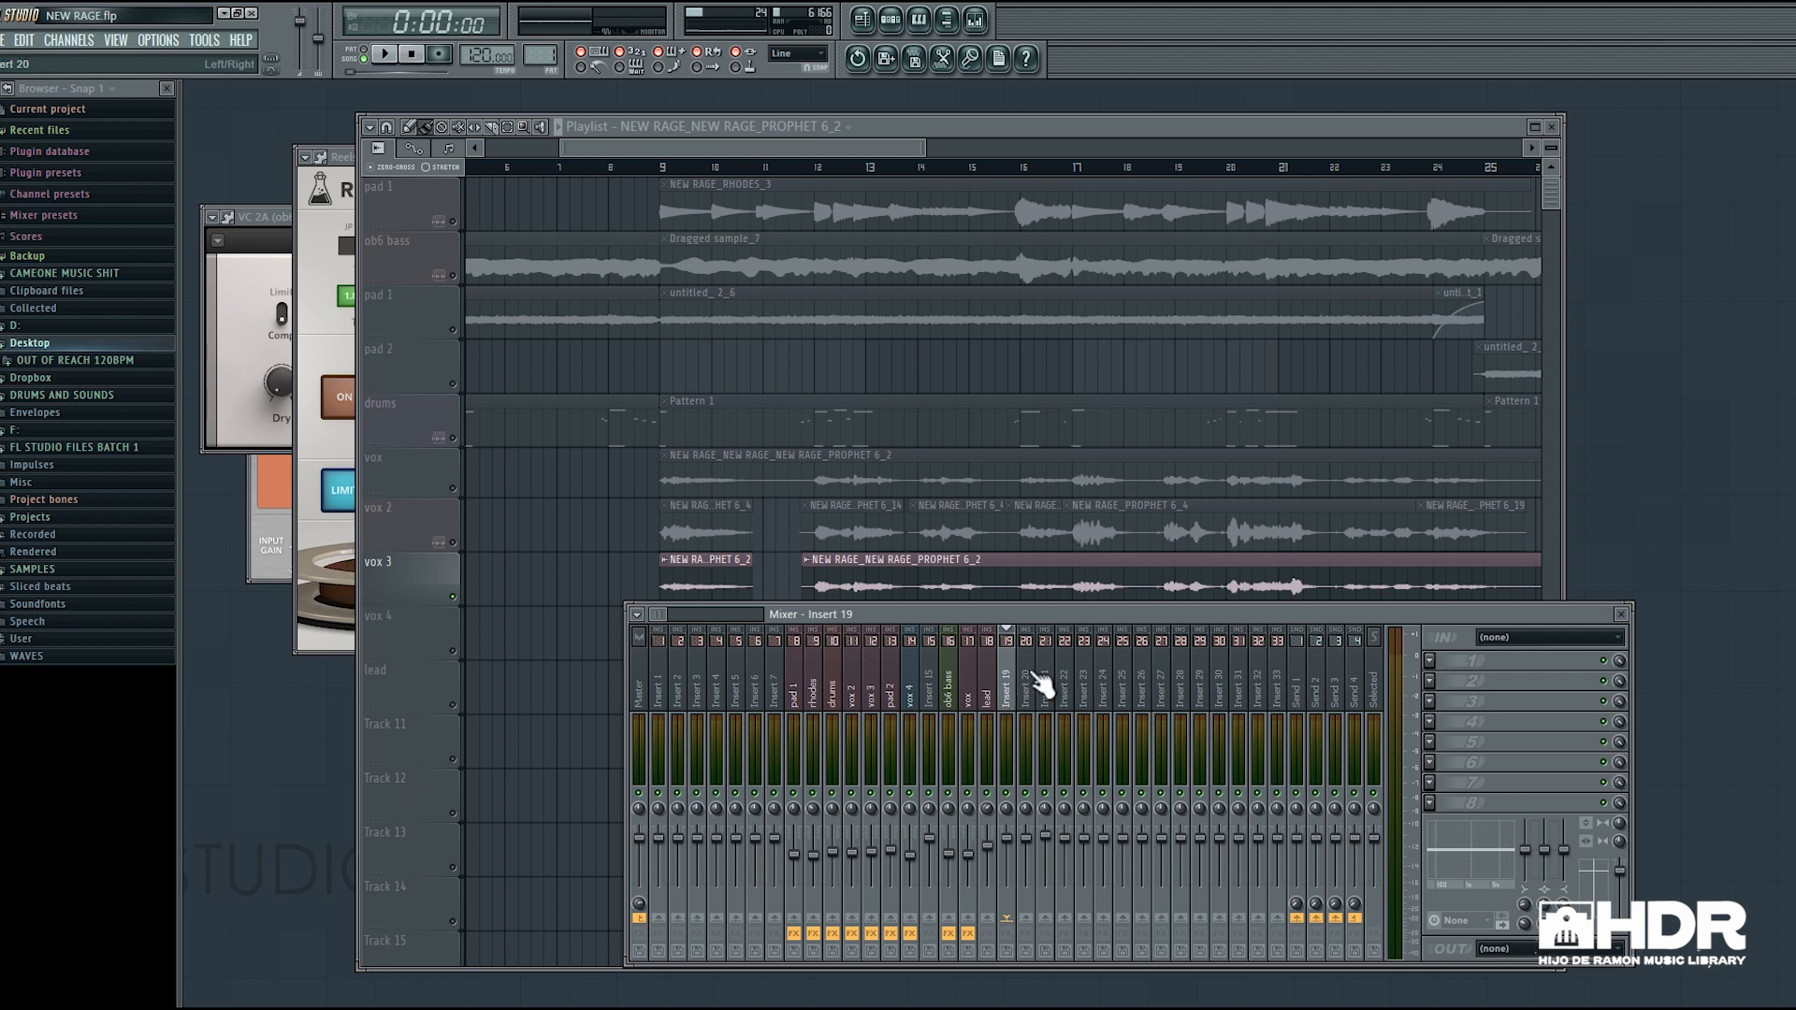
pyautogui.click(876, 157)
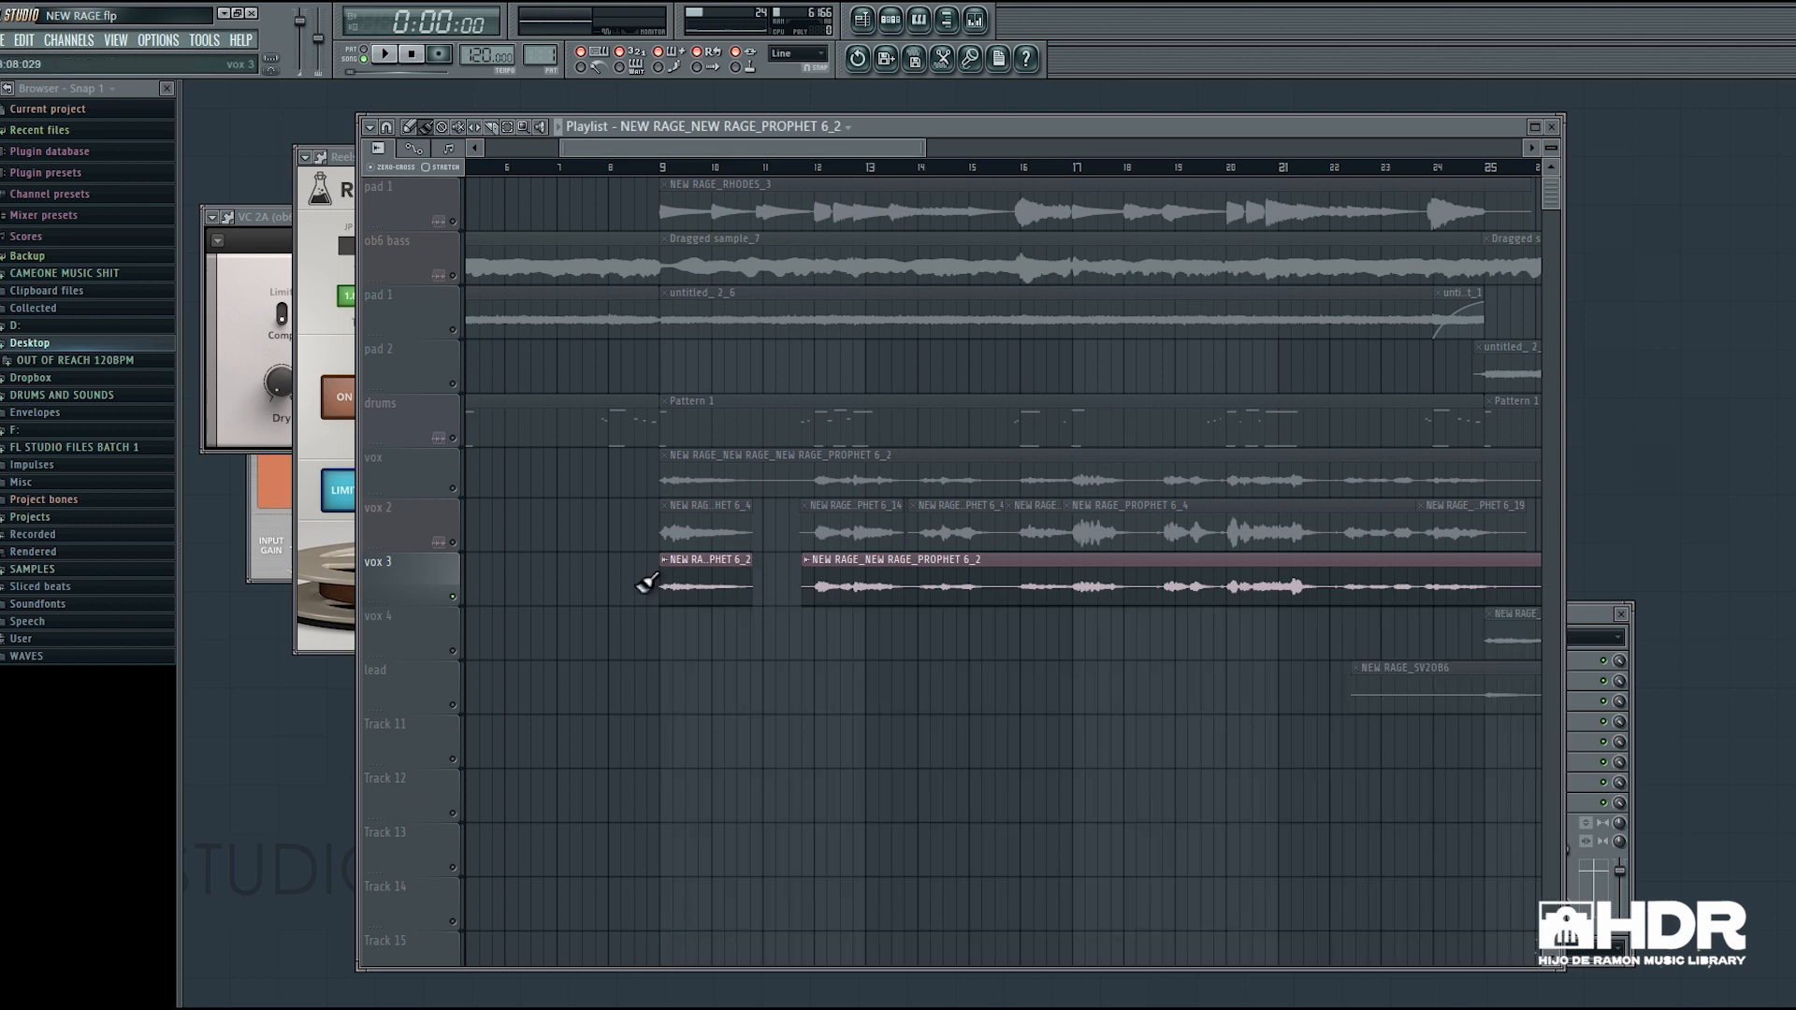
# Enable the vox and vox 2 tracks alongside vox 3 and play the combined vocals from bar 9.
pyautogui.scroll(-5, 1065, 689)
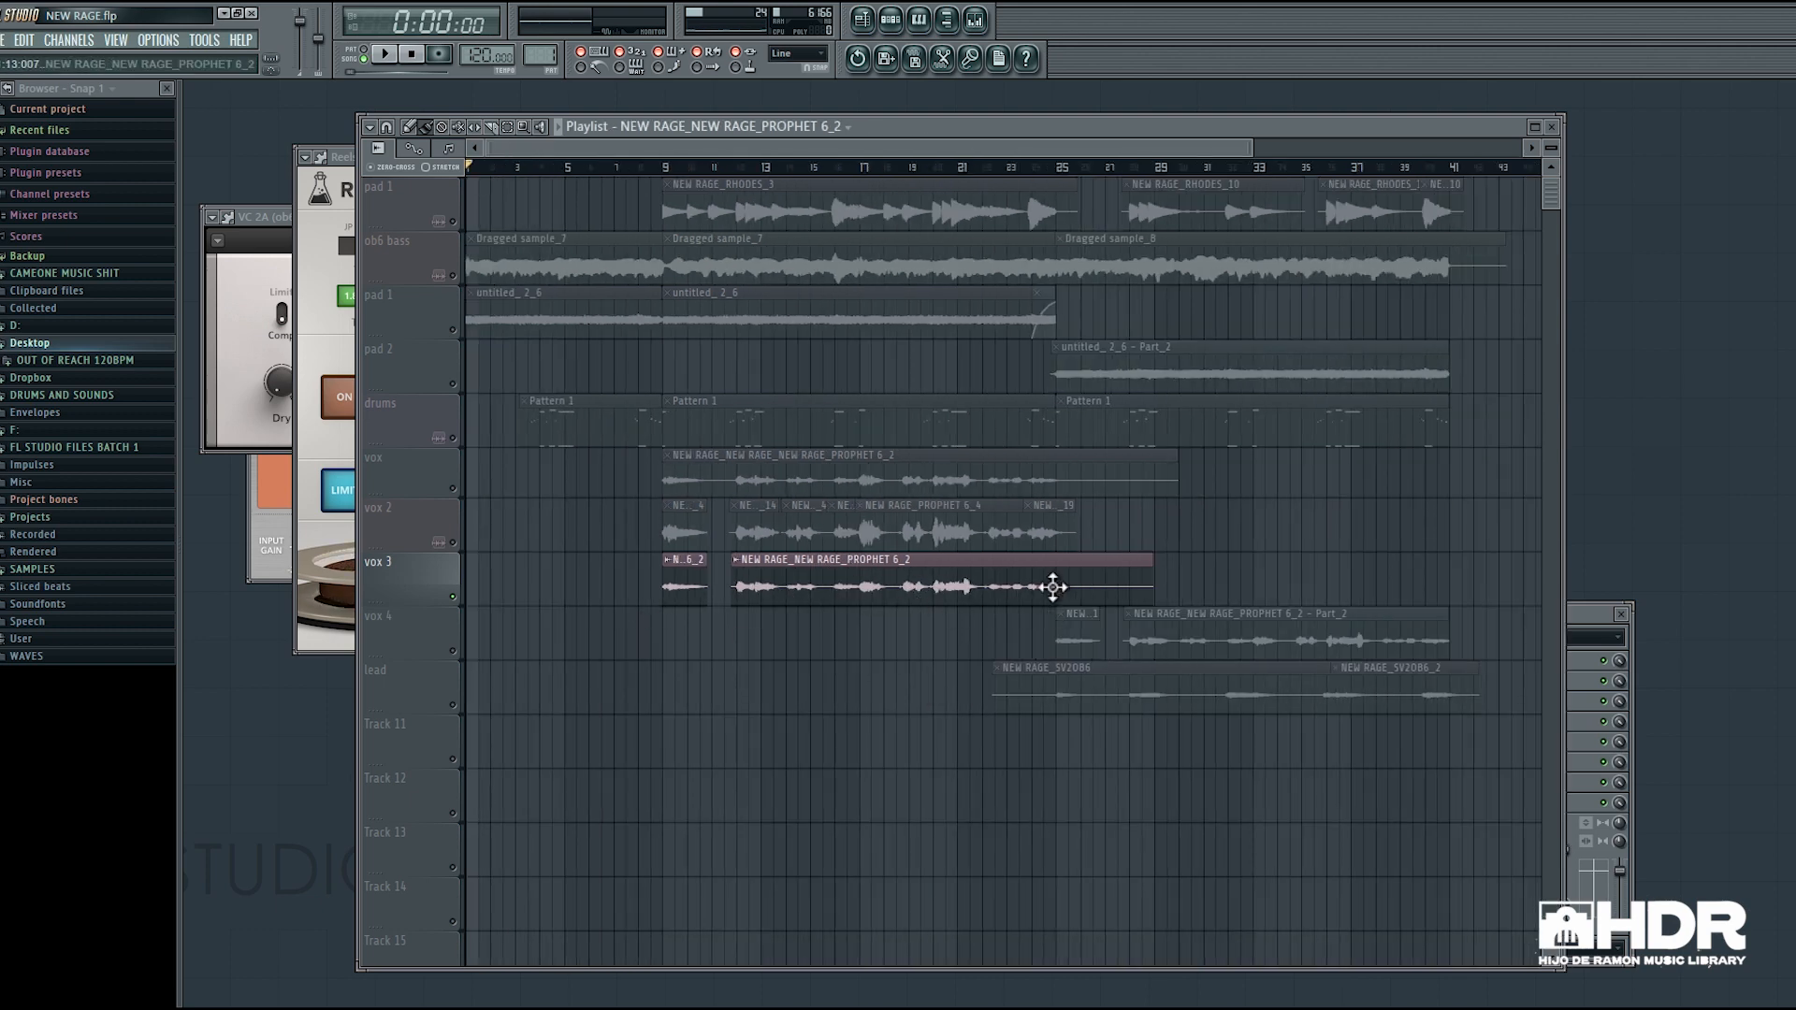
pyautogui.moveTo(460, 573); pyautogui.dragTo(502, 496)
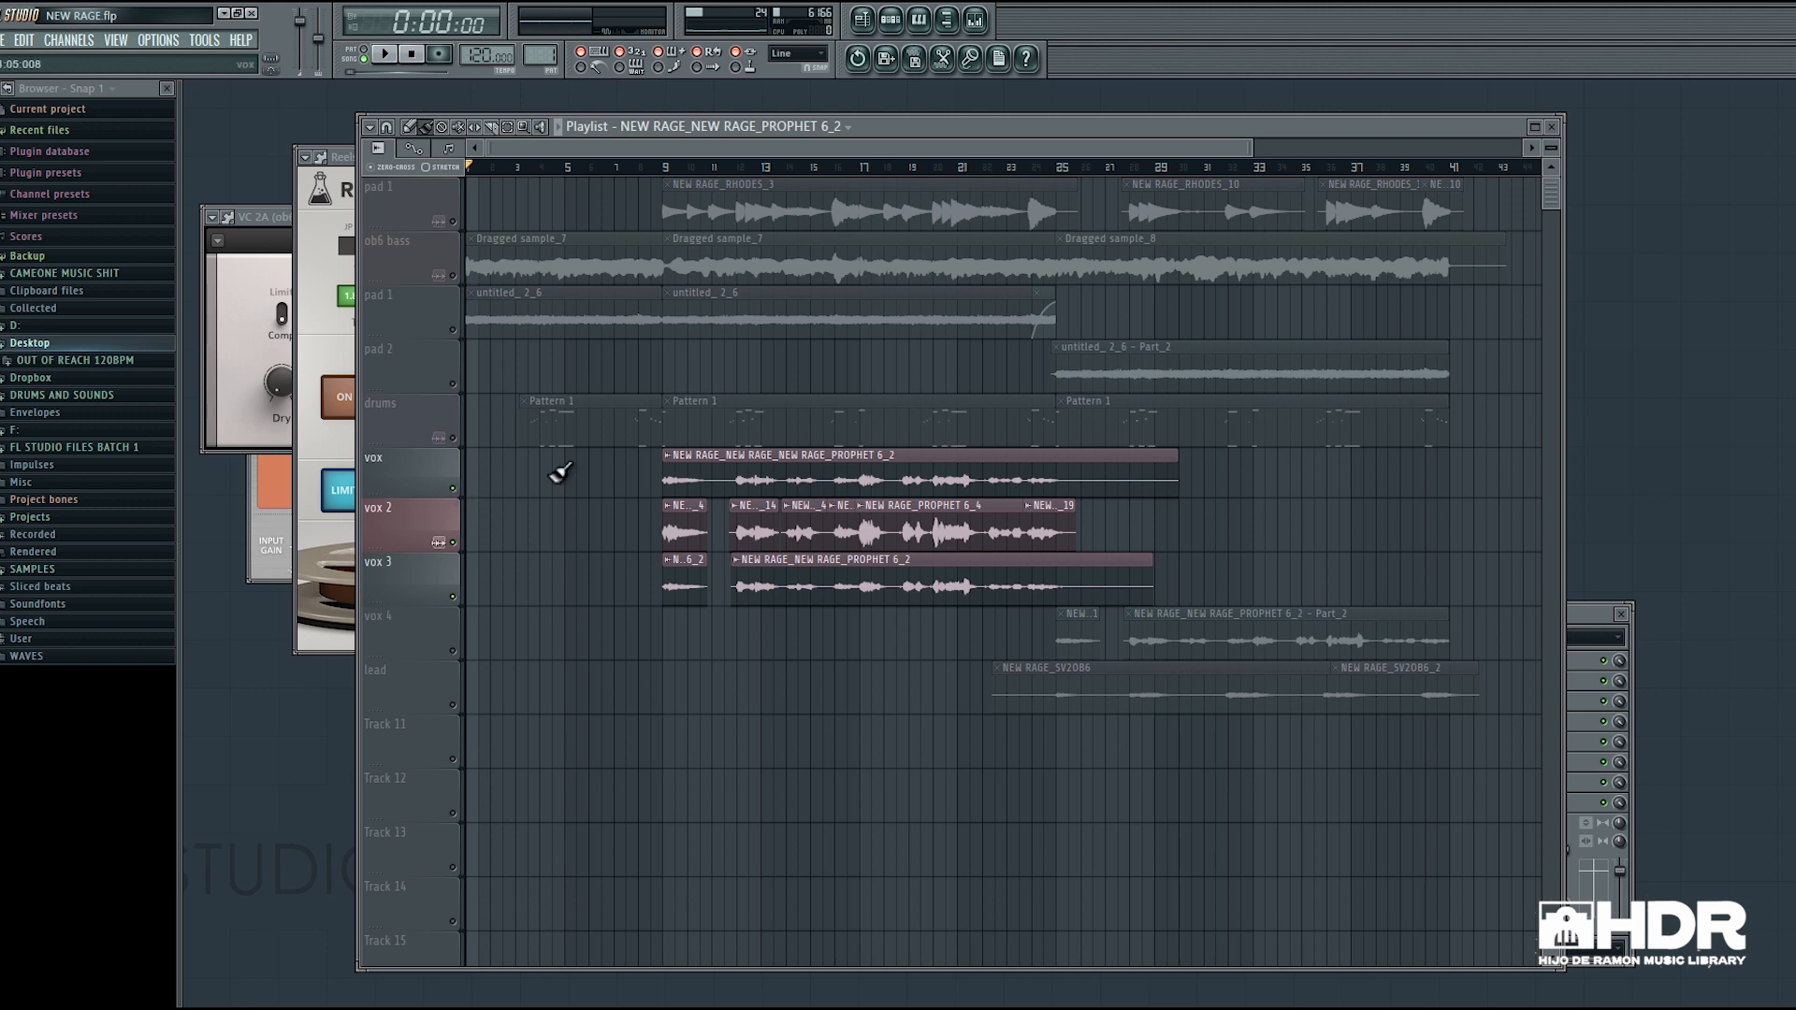
pyautogui.click(666, 170)
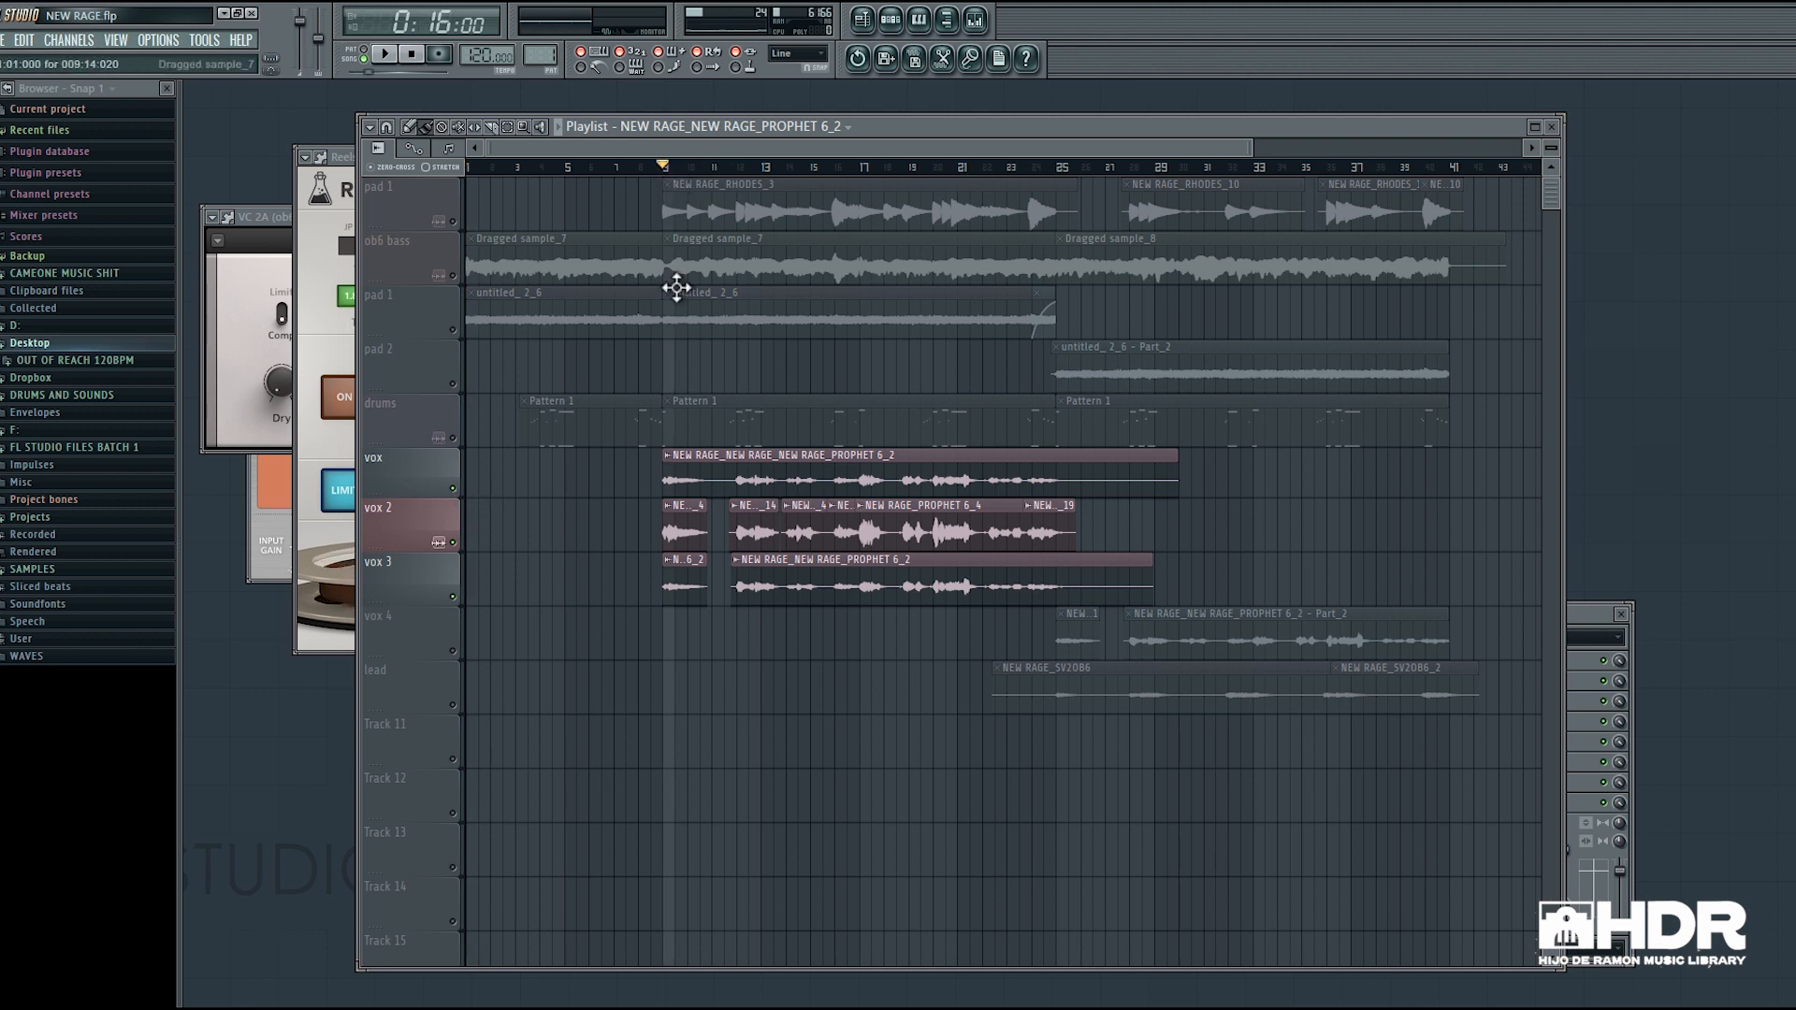
pyautogui.press('space')
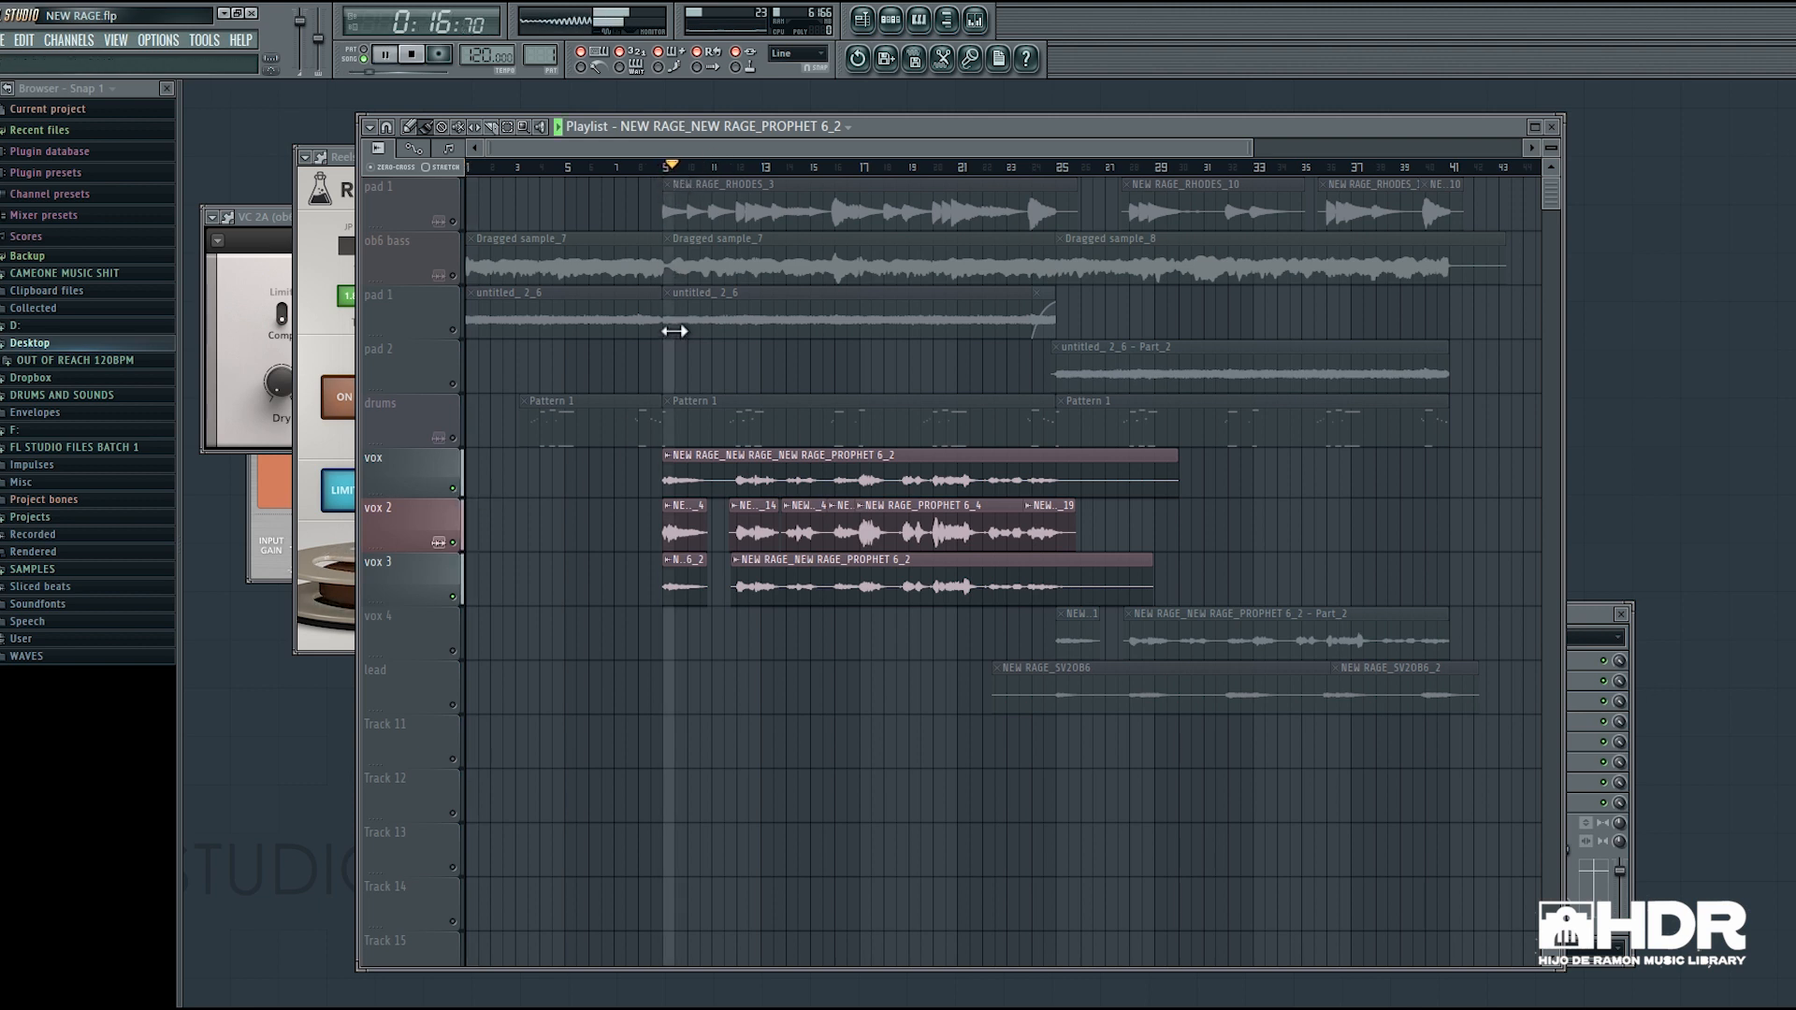
pyautogui.click(1590, 627)
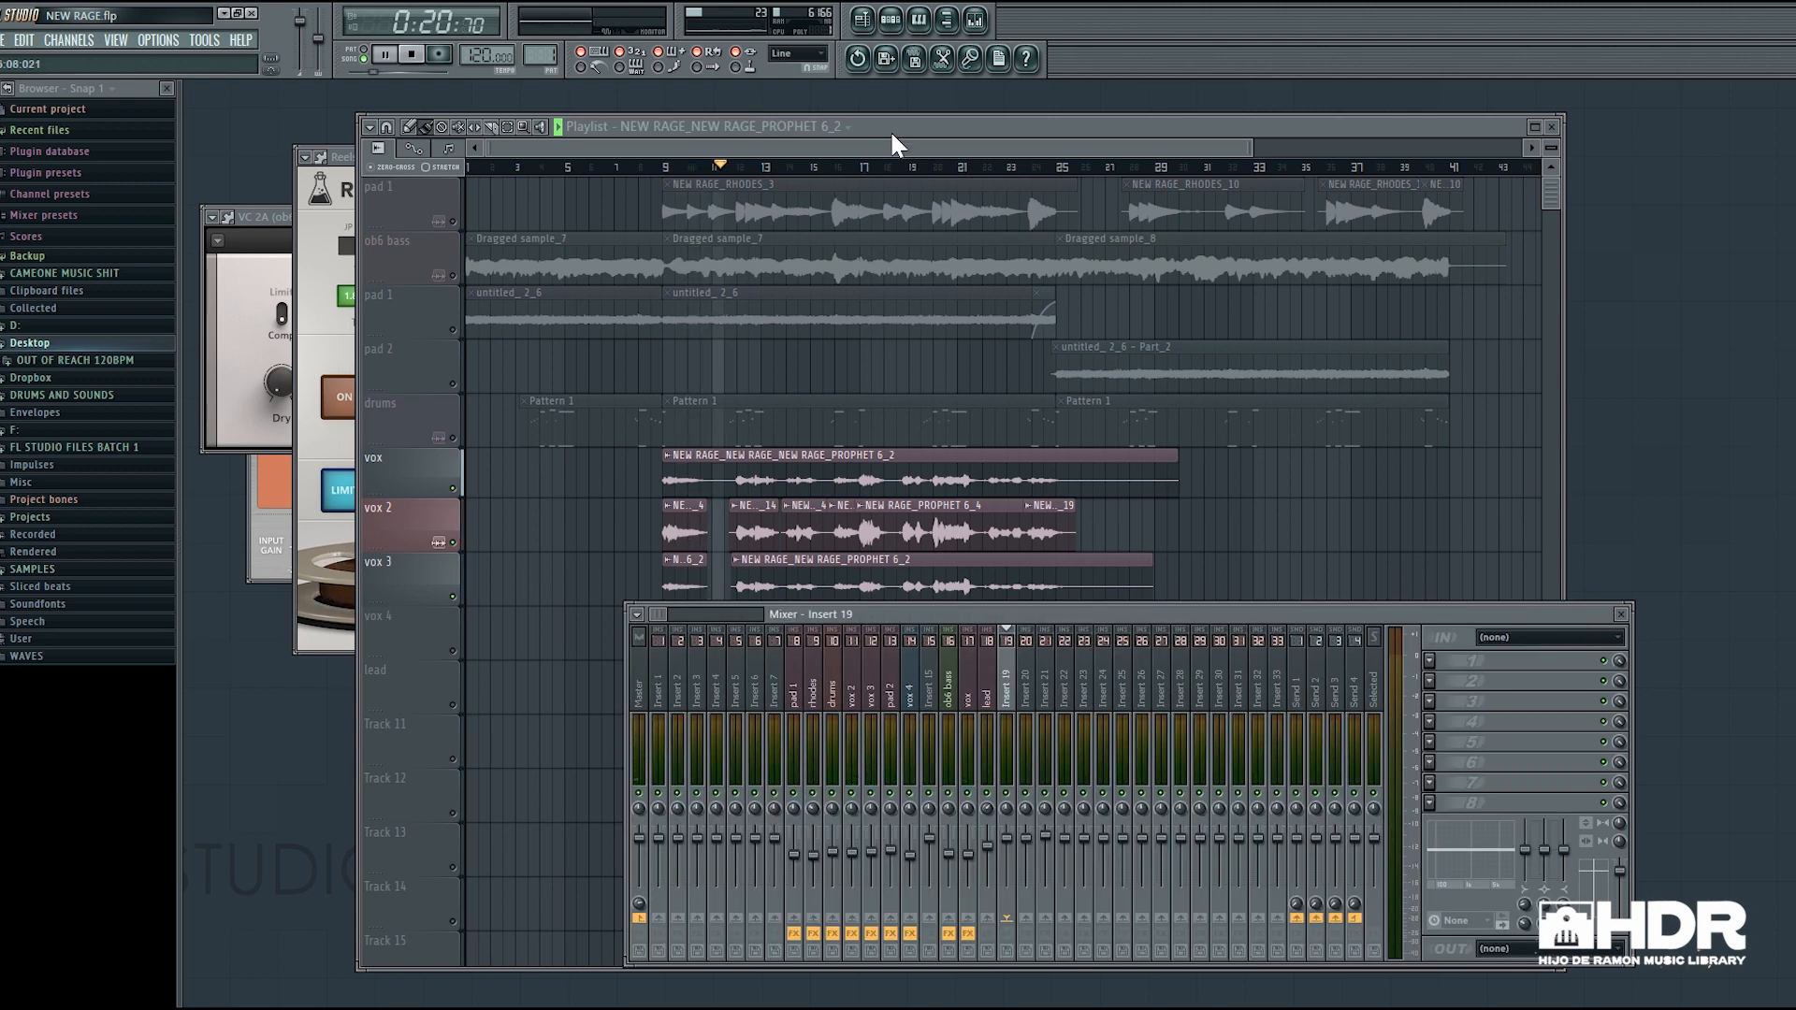
# Unmute the drums, ob6 bass and both pad 1 tracks during playback to hear them with the vocals, and stop playback.
pyautogui.click(466, 438)
pyautogui.keyDown('ctrl'); pyautogui.click(460, 279); pyautogui.keyUp('ctrl')
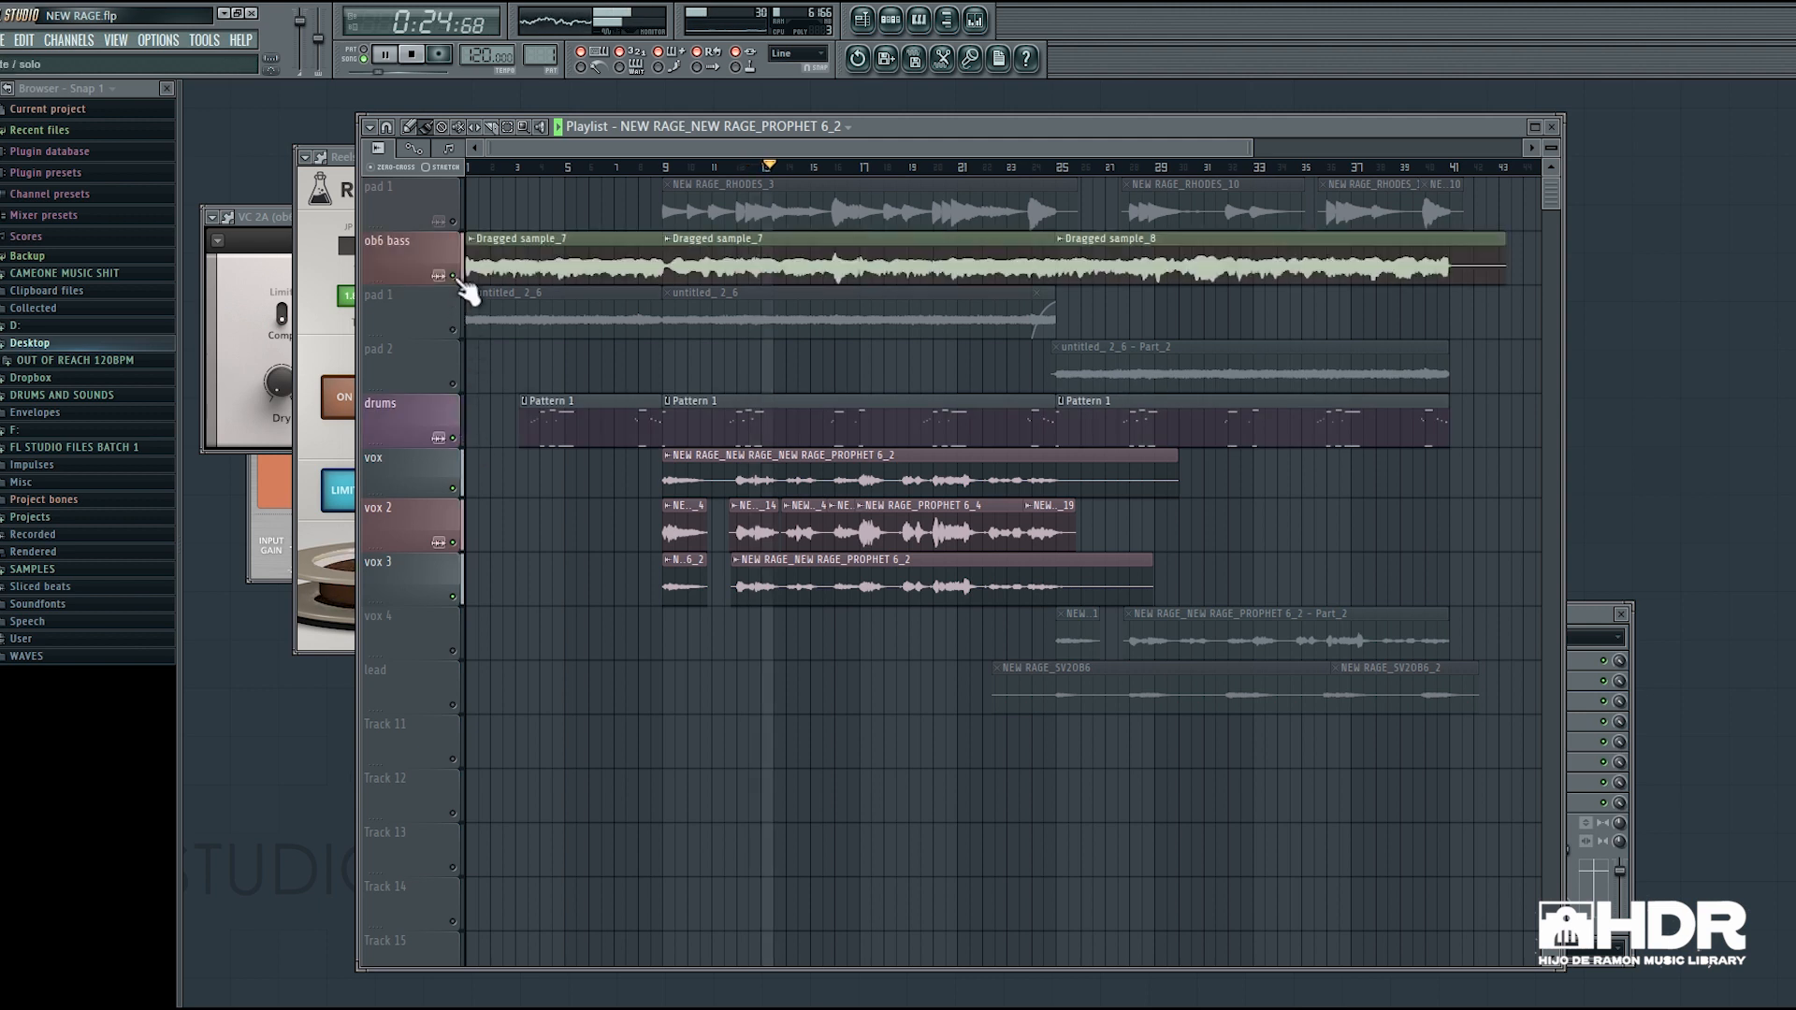
pyautogui.click(454, 221)
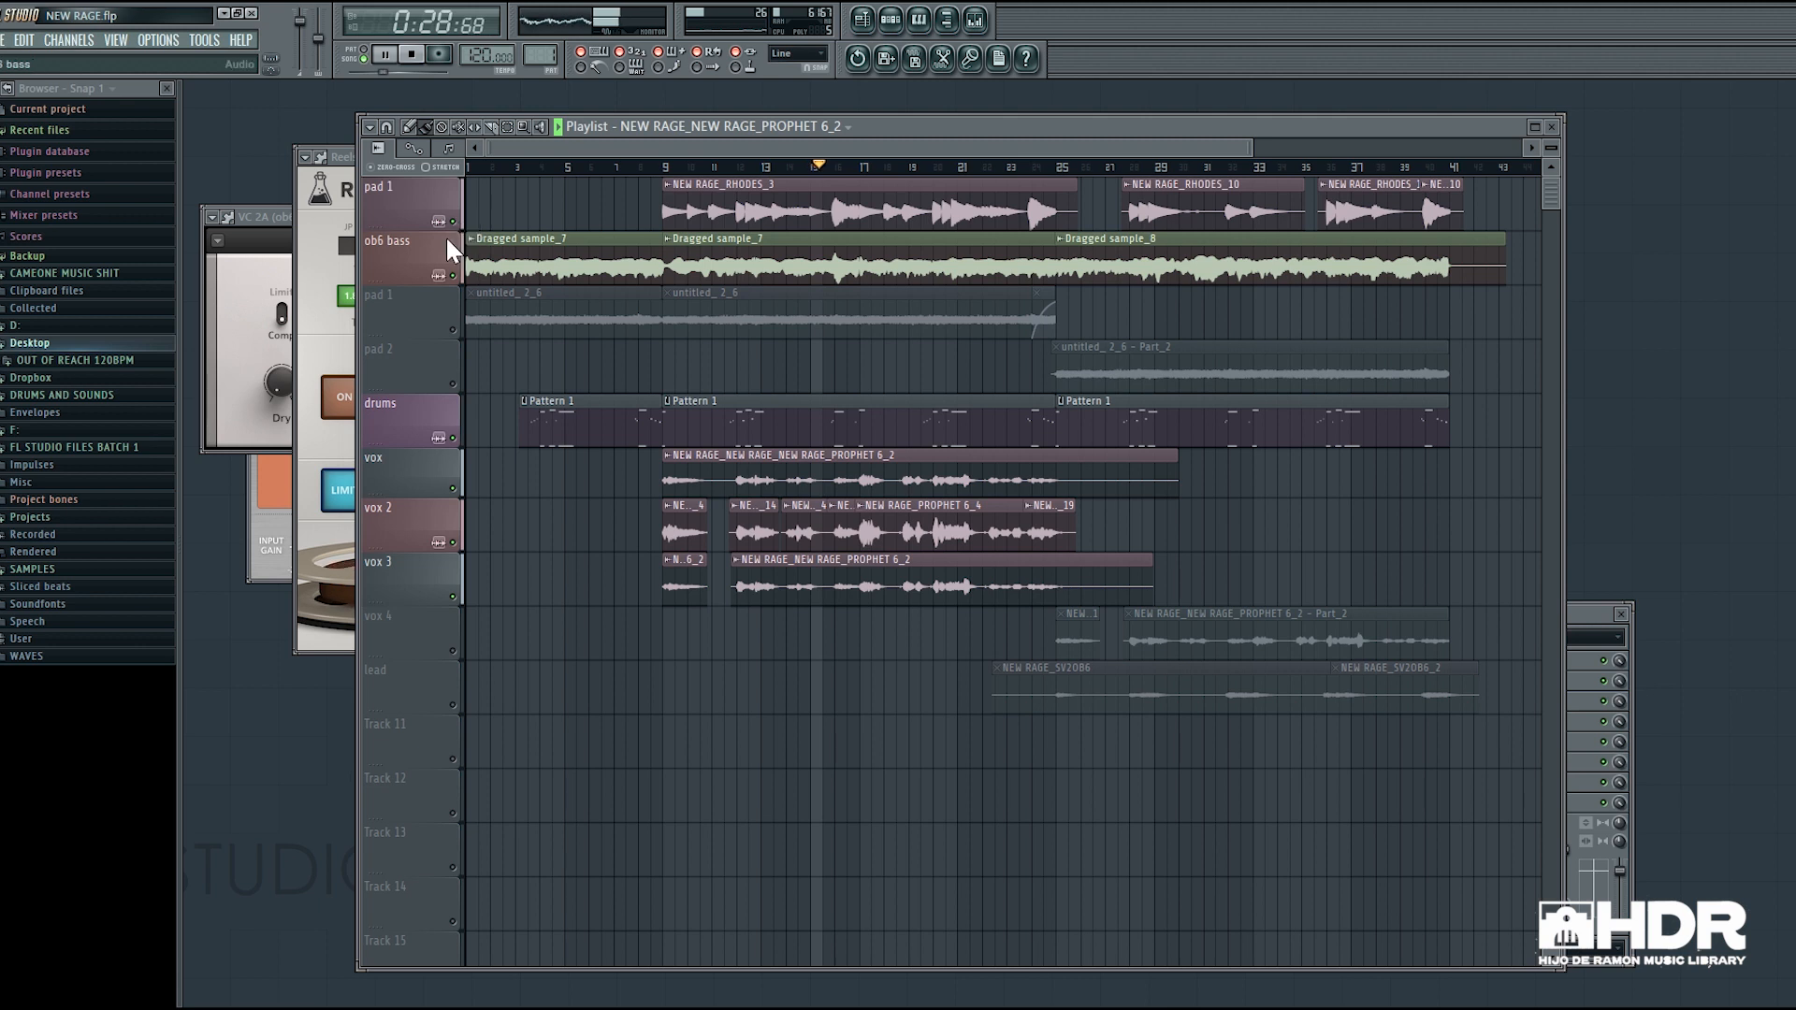
pyautogui.click(453, 329)
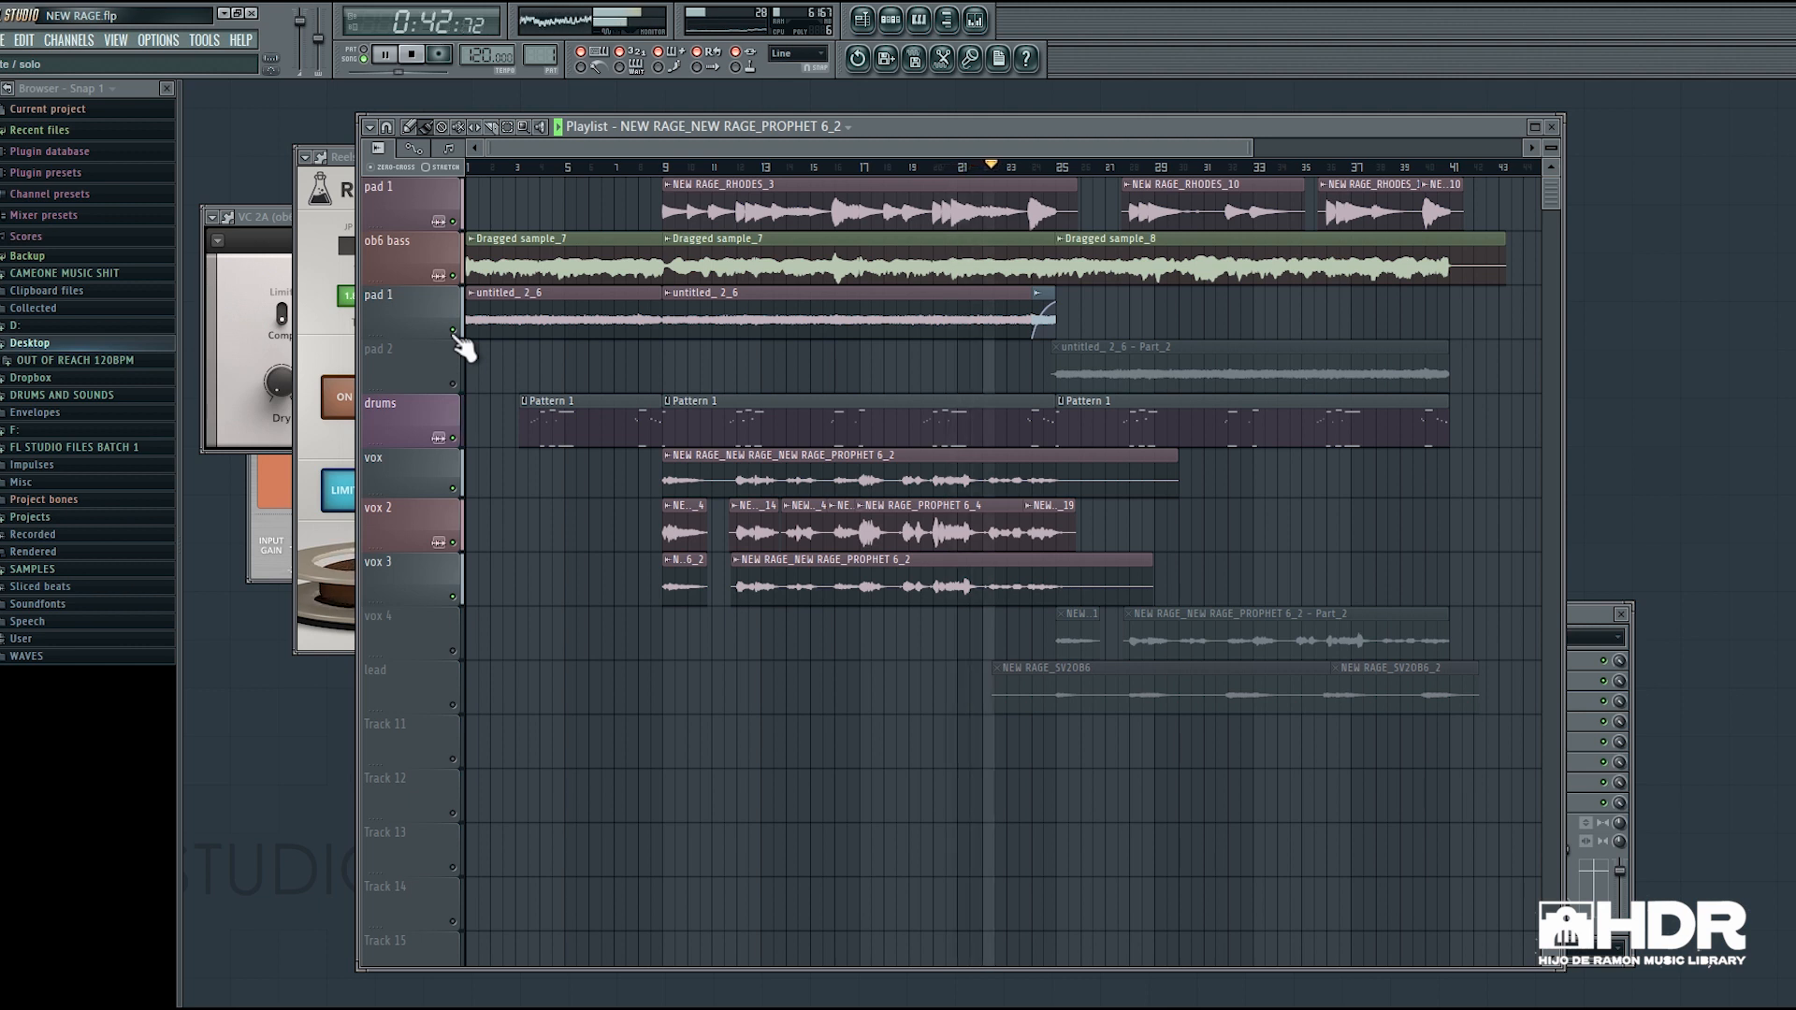
pyautogui.press('space')
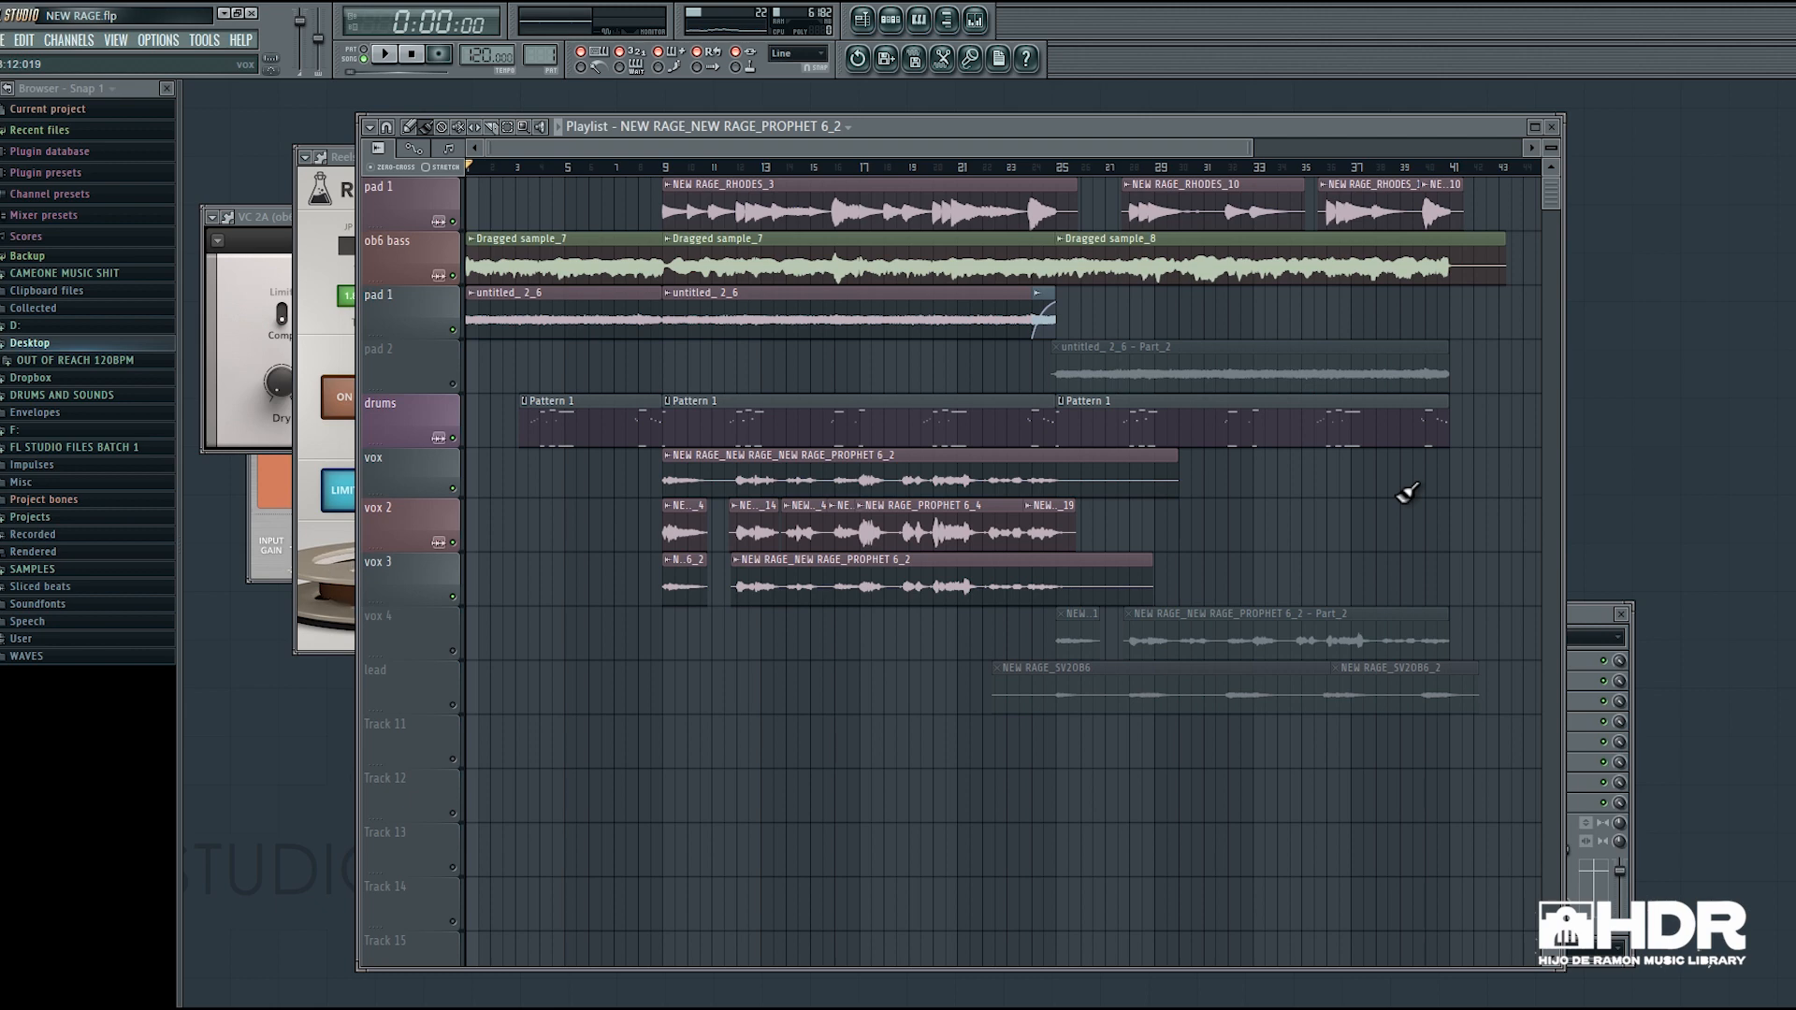
# Solo the pad 2 track and play its Part_2 clip from about bar 25.
pyautogui.moveTo(1007, 147); pyautogui.dragTo(1120, 153)
pyautogui.scroll(3, 977, 439)
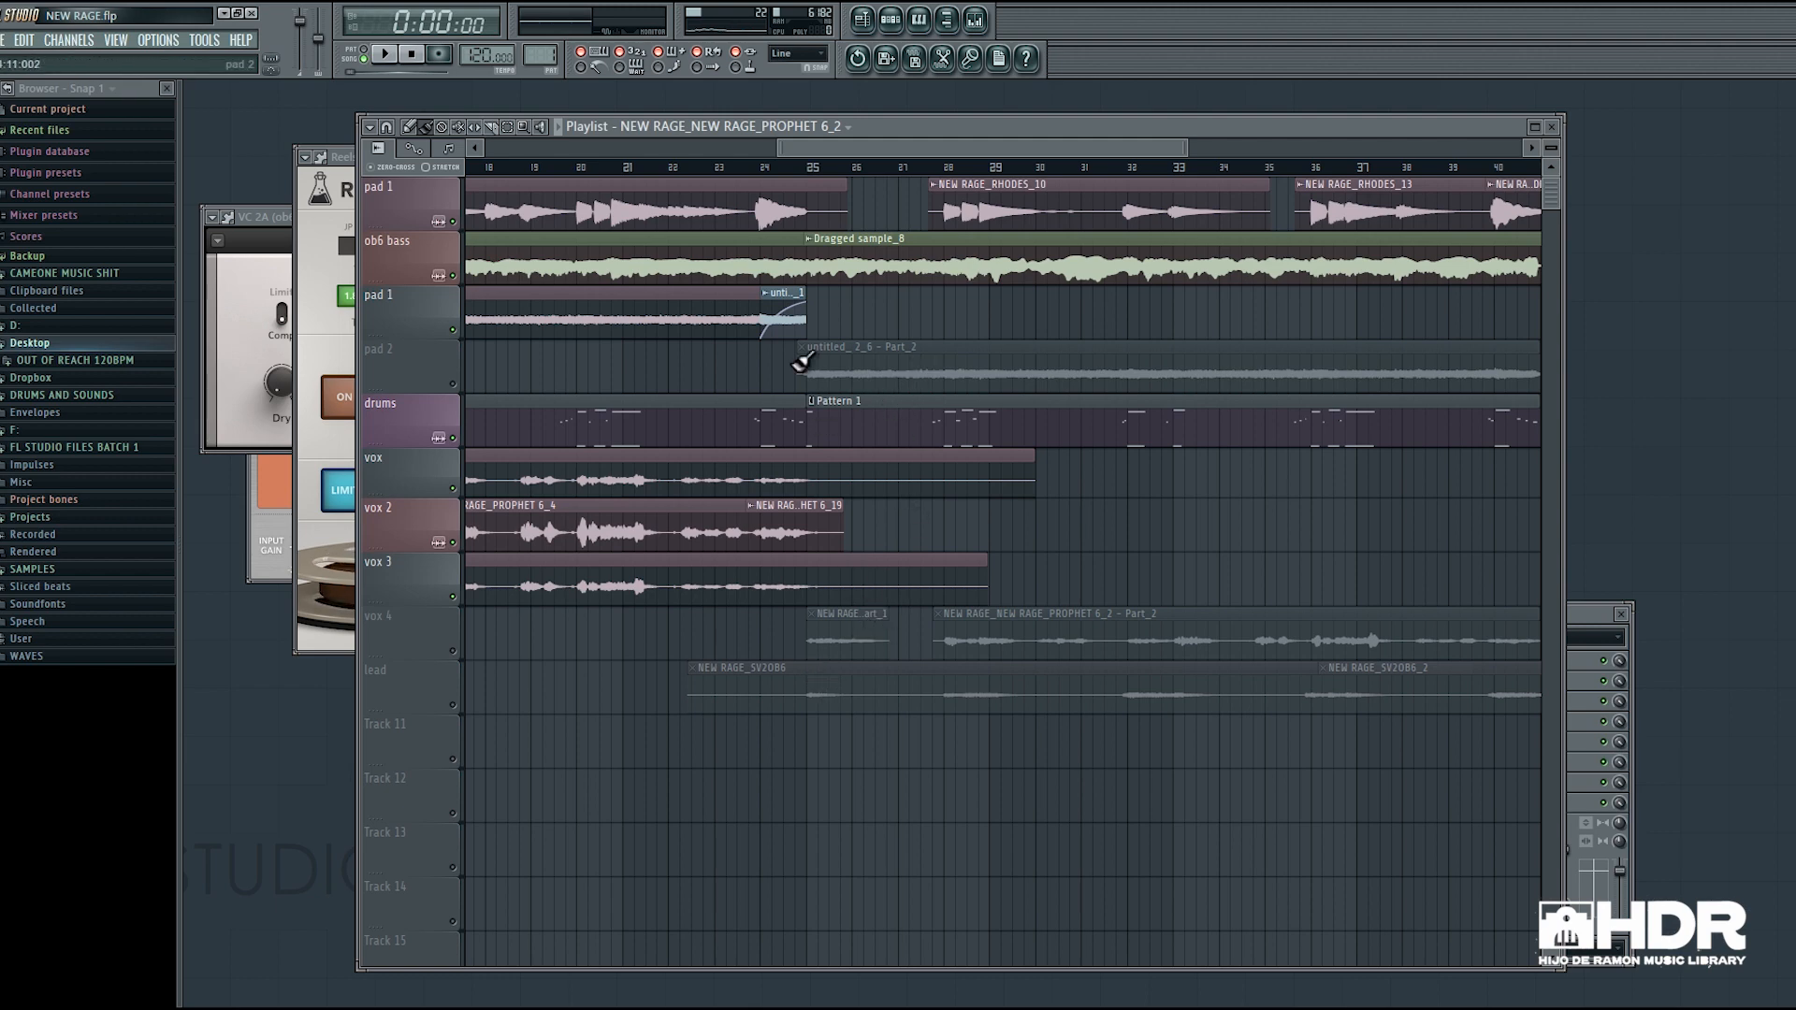
pyautogui.scroll(-3, 825, 321)
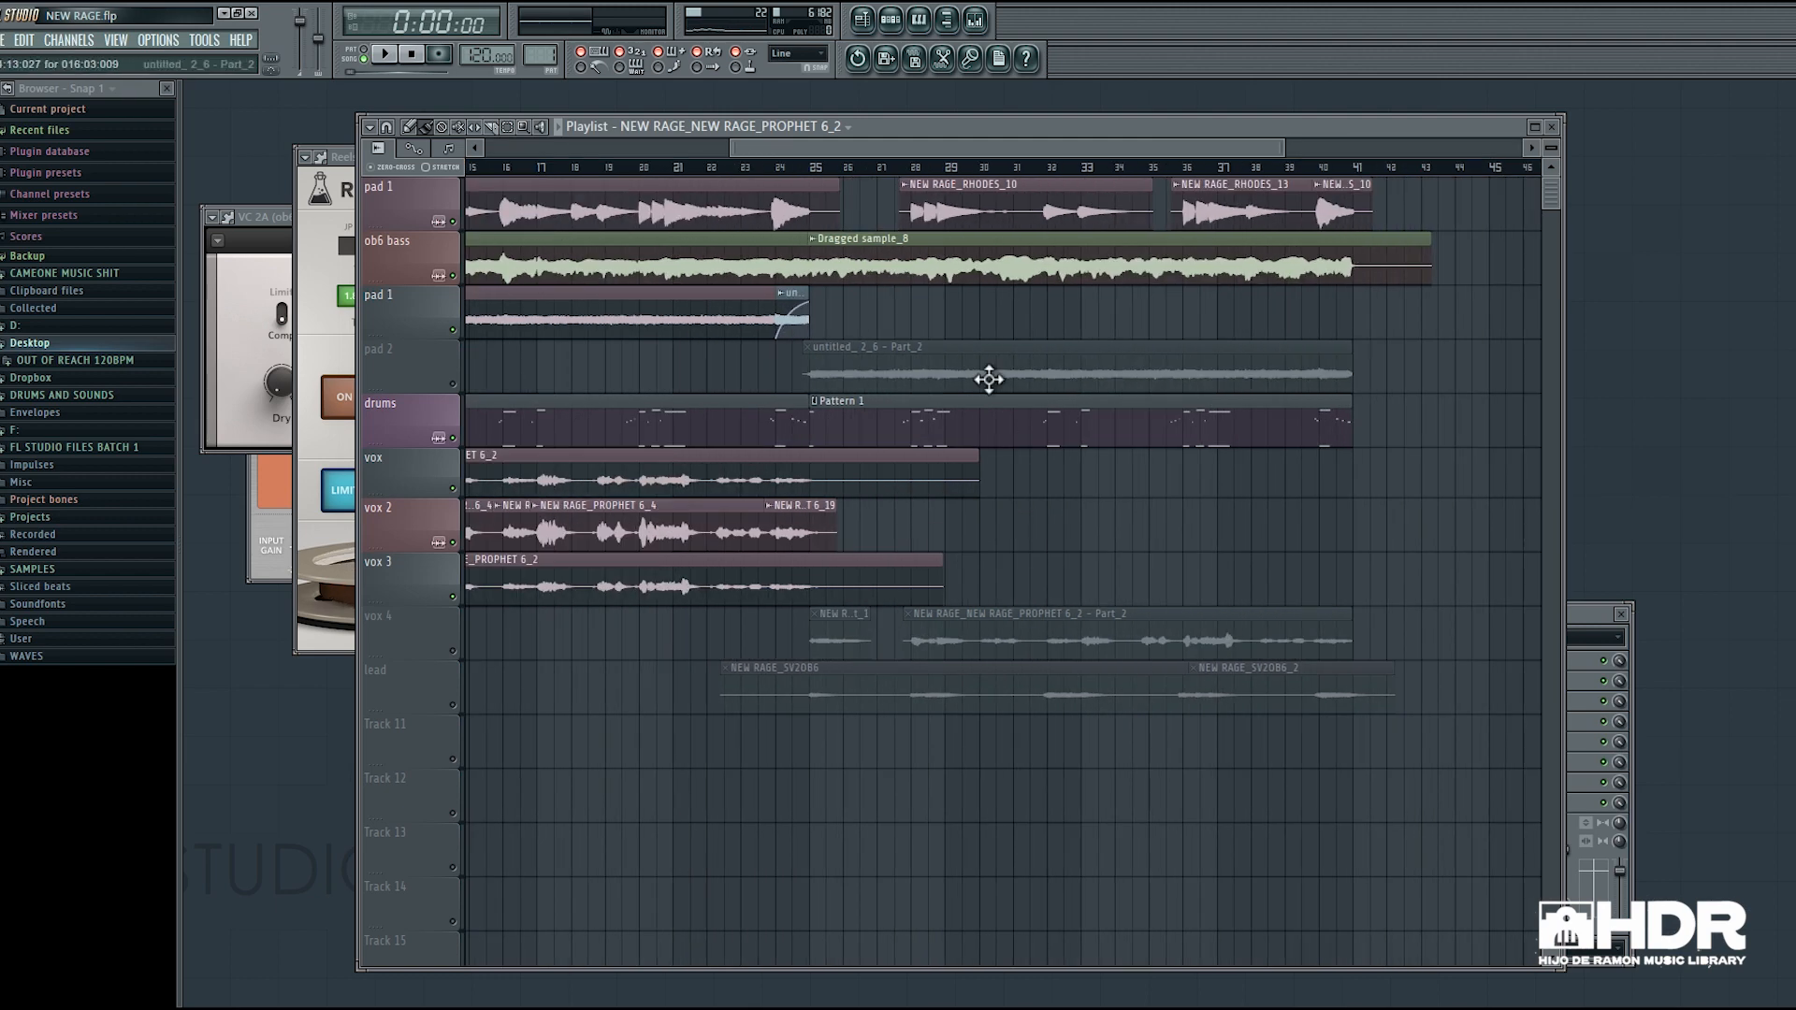
pyautogui.rightClick(453, 384)
pyautogui.click(799, 166)
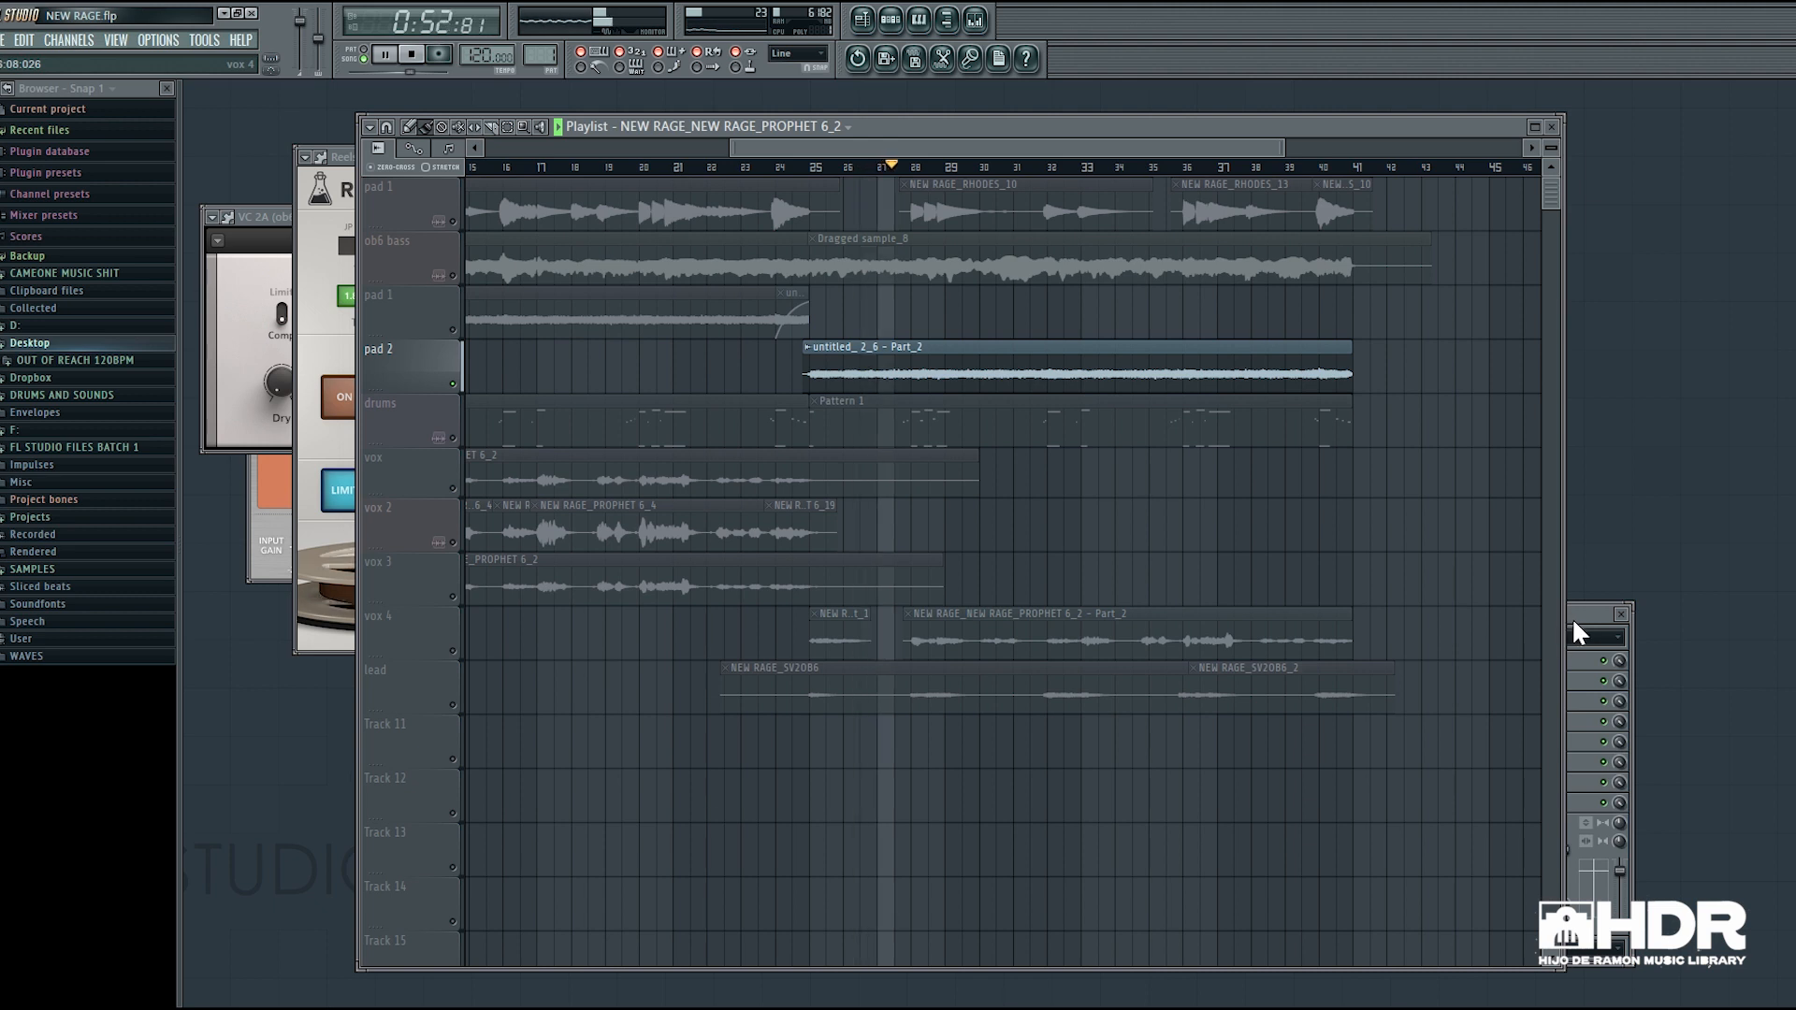
# Unmute the untitled_2_6 pad 1 track, play the transition into pad 2 from about bar 24, and stop playback.
pyautogui.click(452, 330)
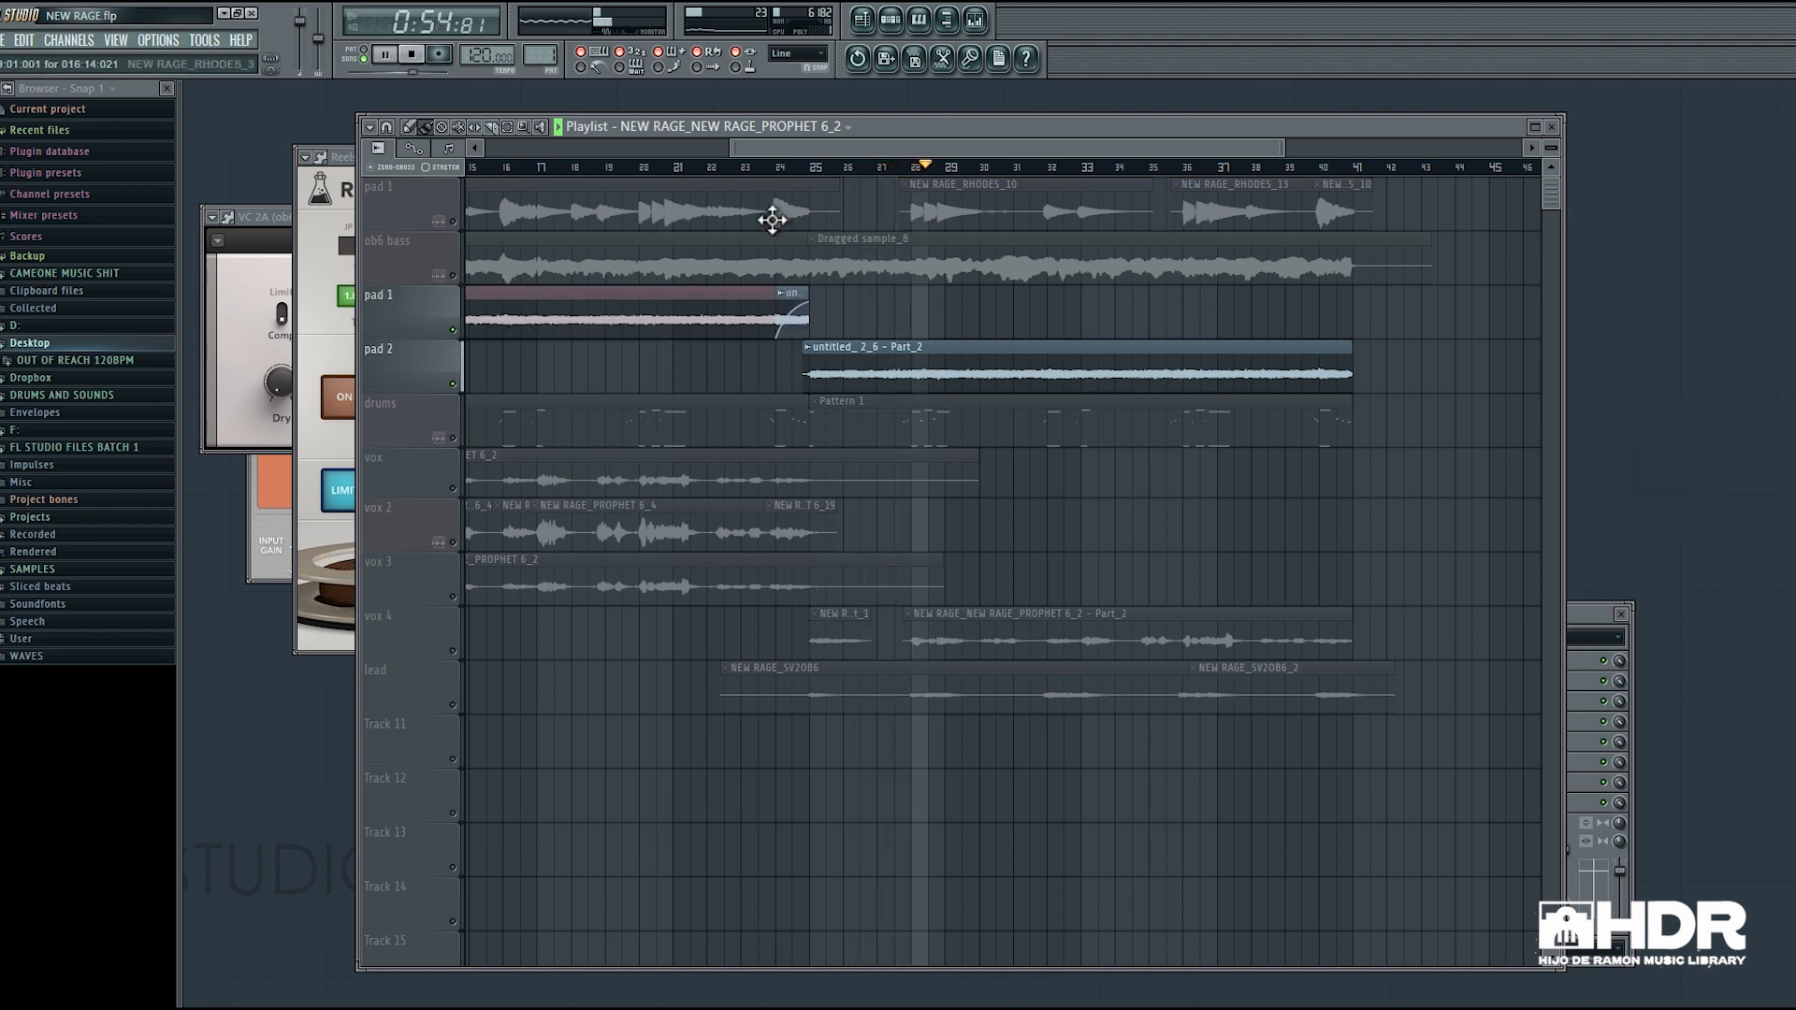
pyautogui.click(761, 167)
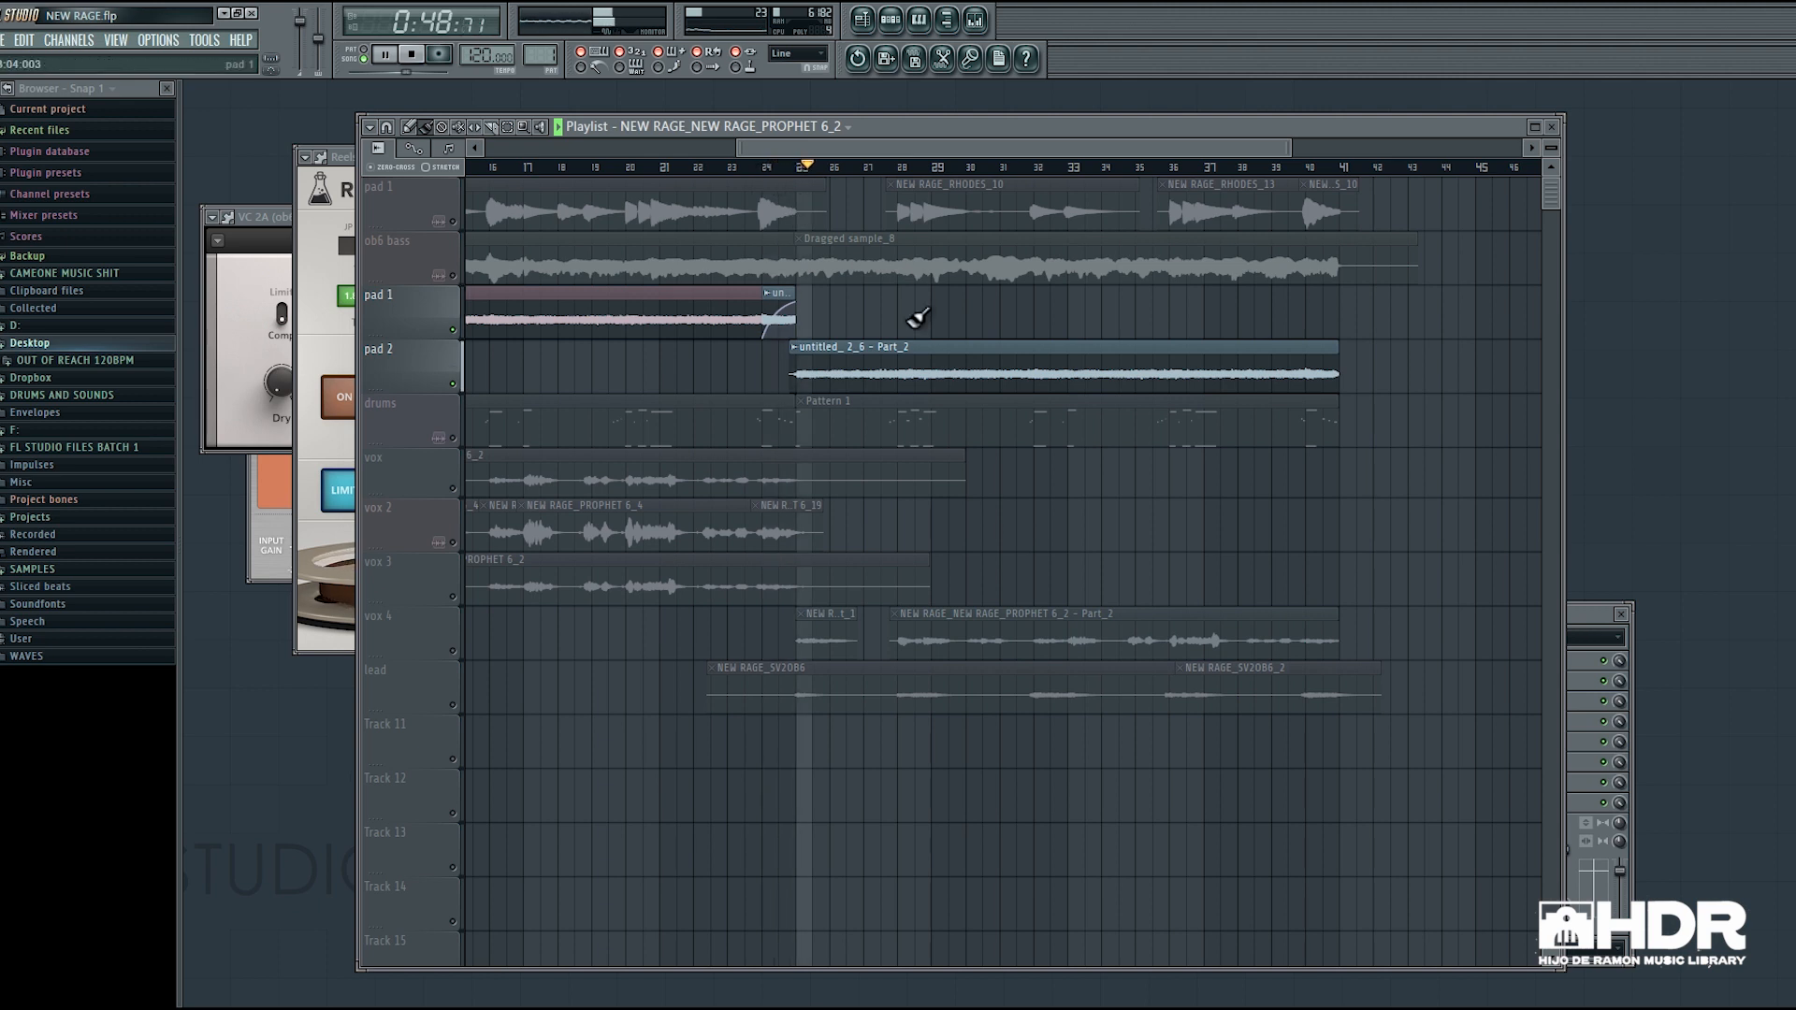
pyautogui.press('space')
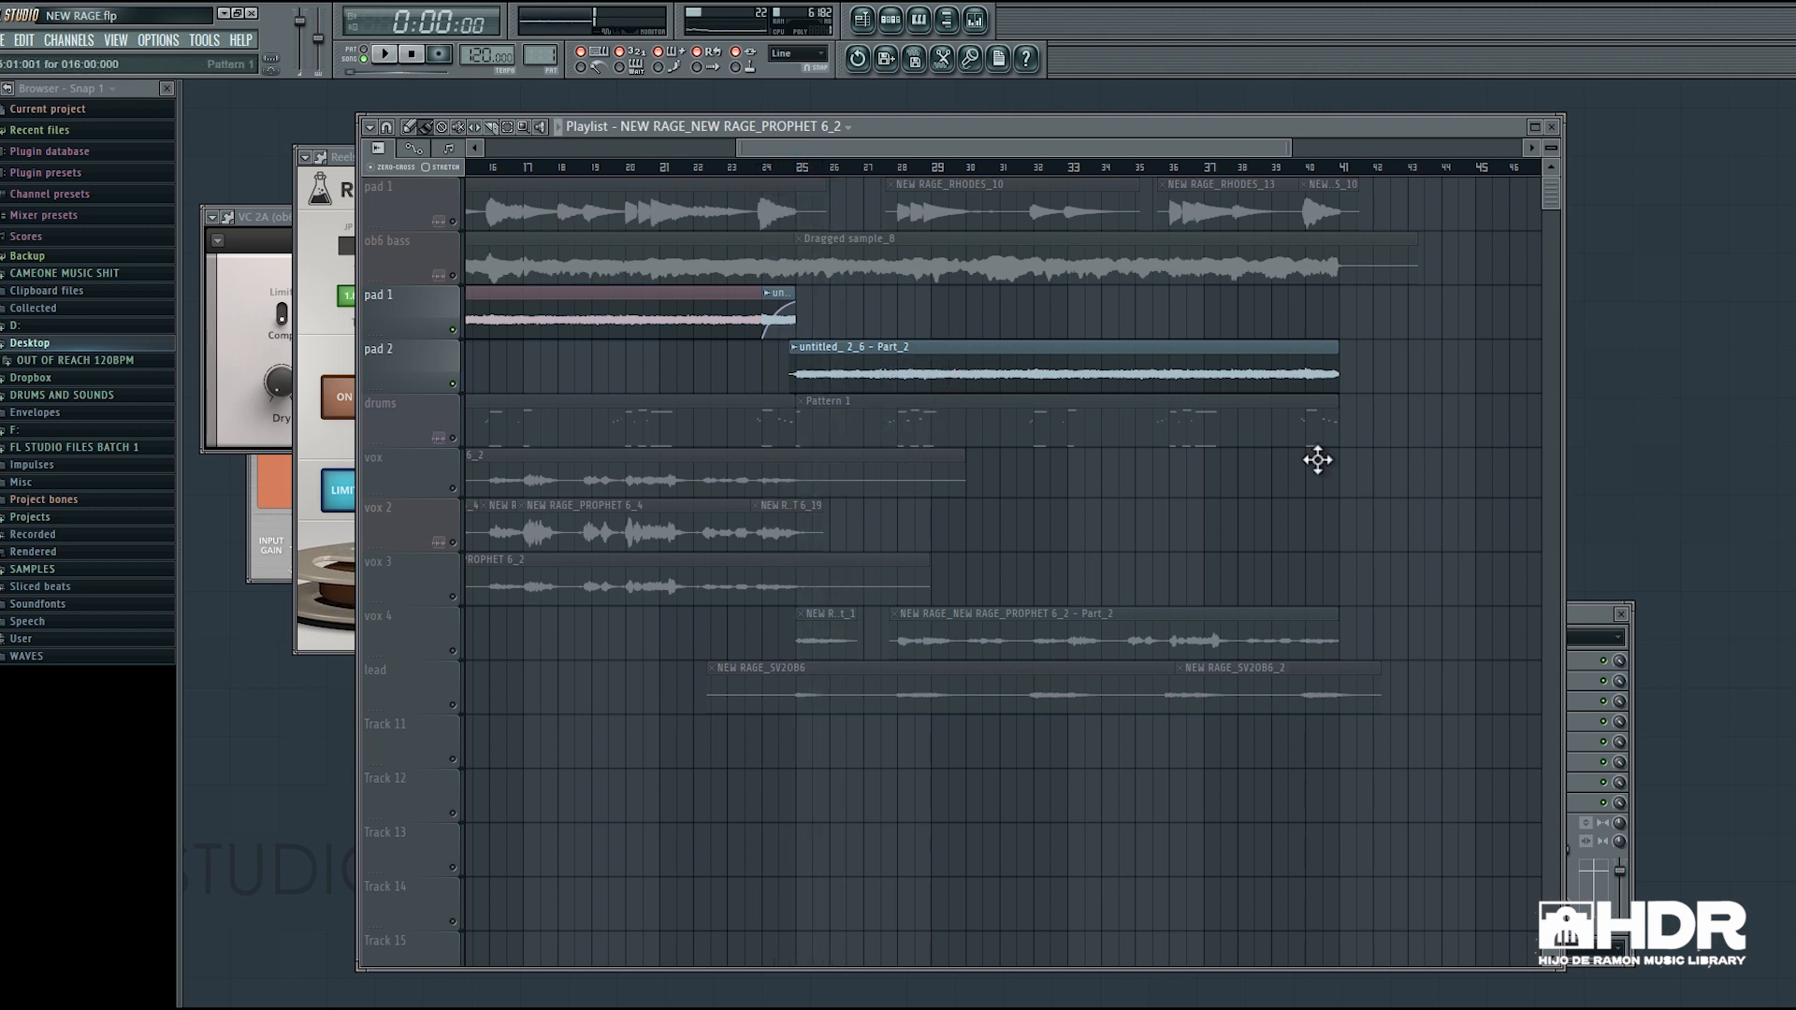
# Select the vox 4 track in the mixer, look over its effect slots, and return to the playlist.
pyautogui.click(1601, 615)
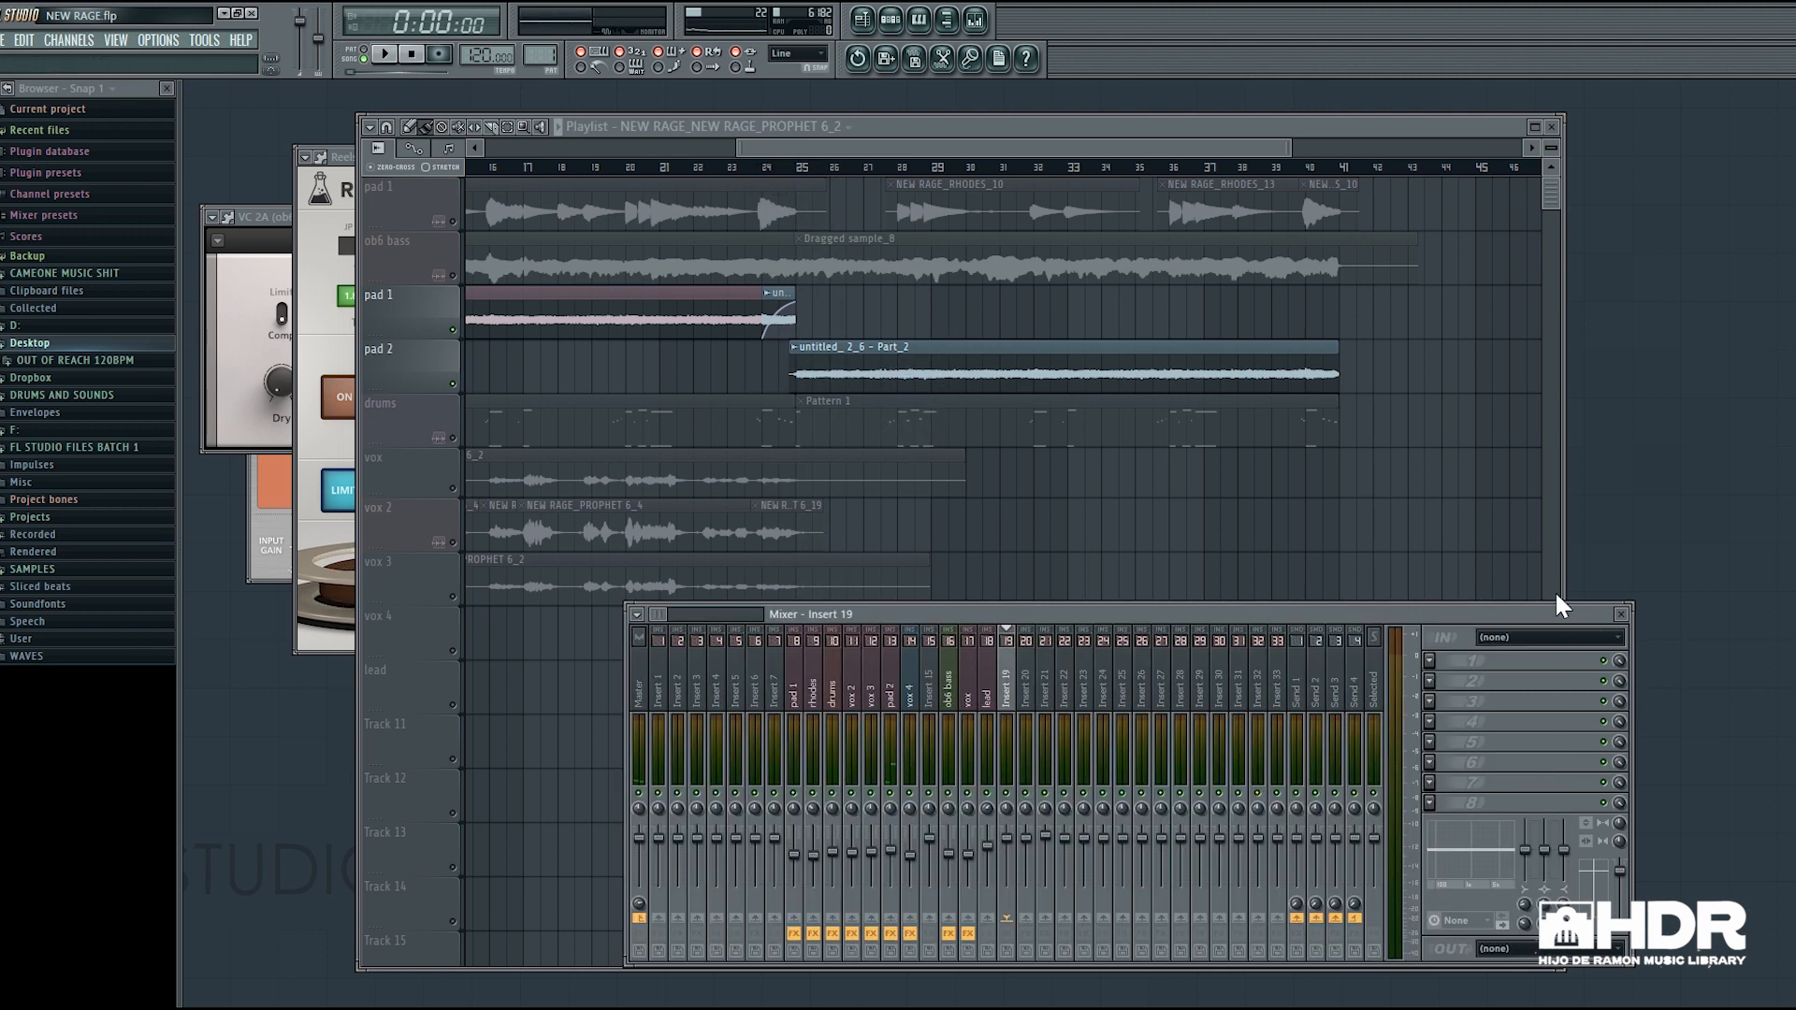
pyautogui.click(911, 720)
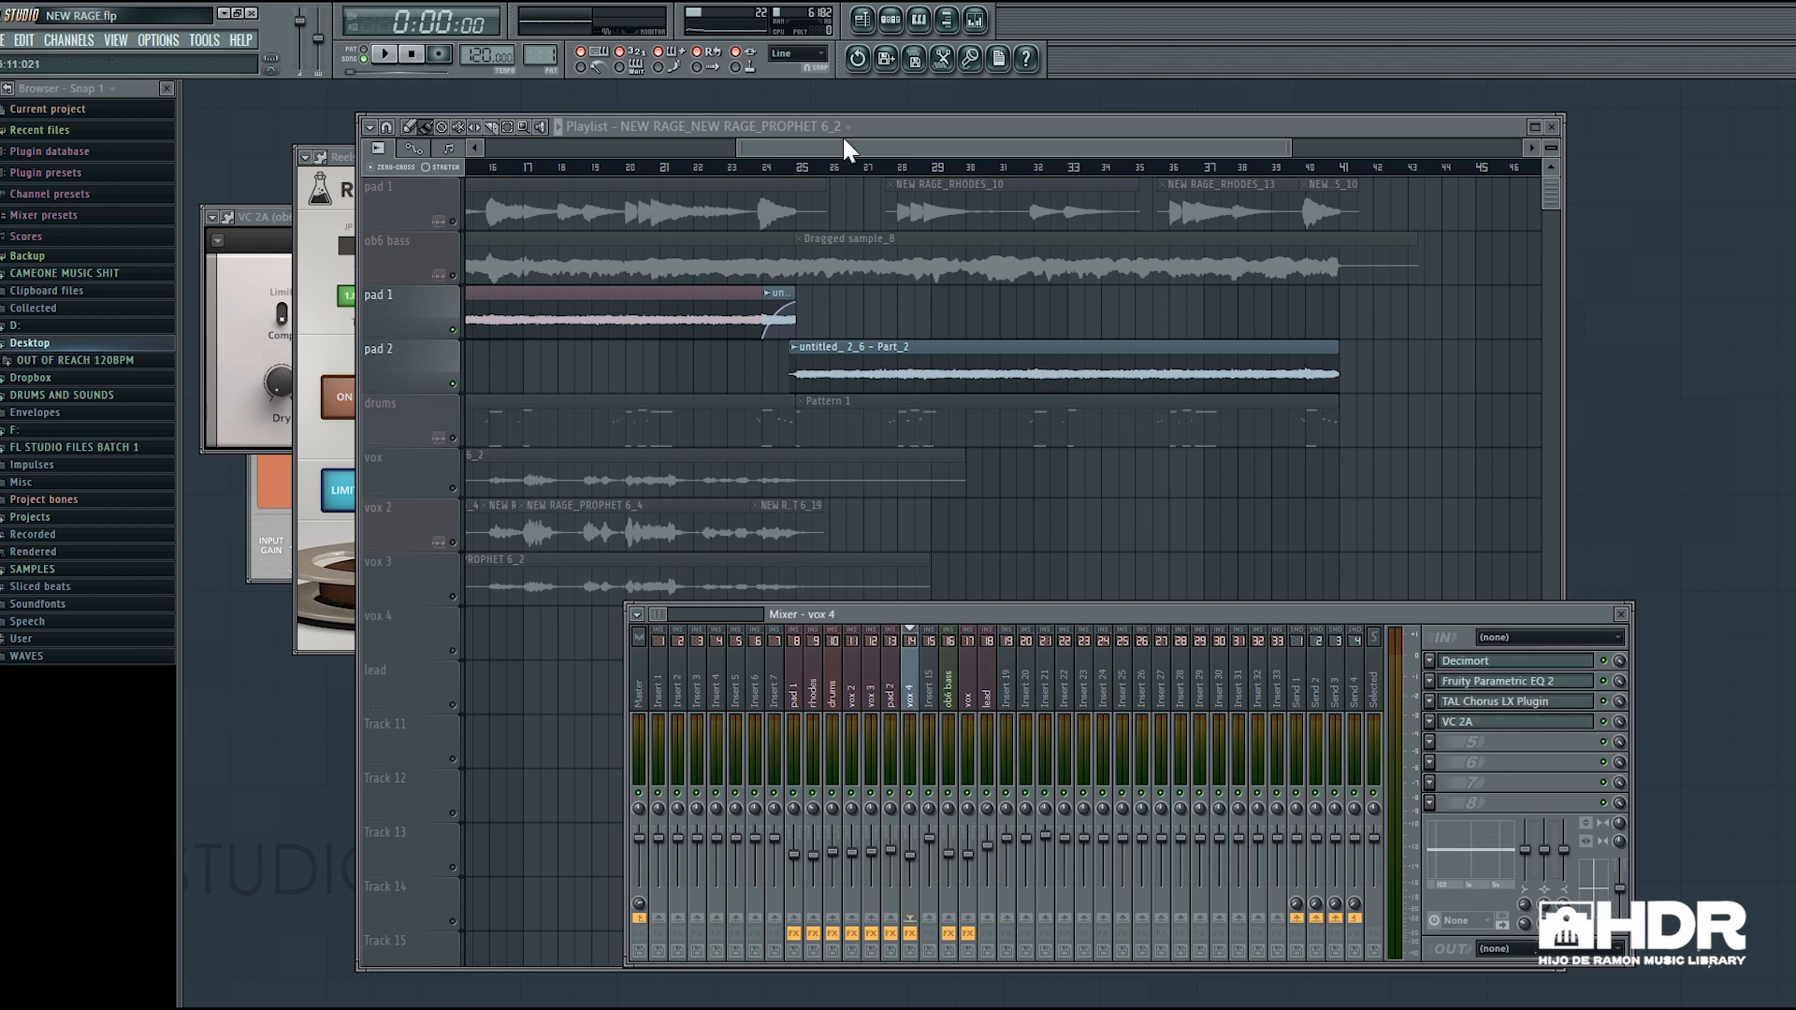
pyautogui.click(802, 128)
# Unmute the ob6 bass, rhodes, vox 4 and lead tracks alongside the pads.
pyautogui.click(453, 276)
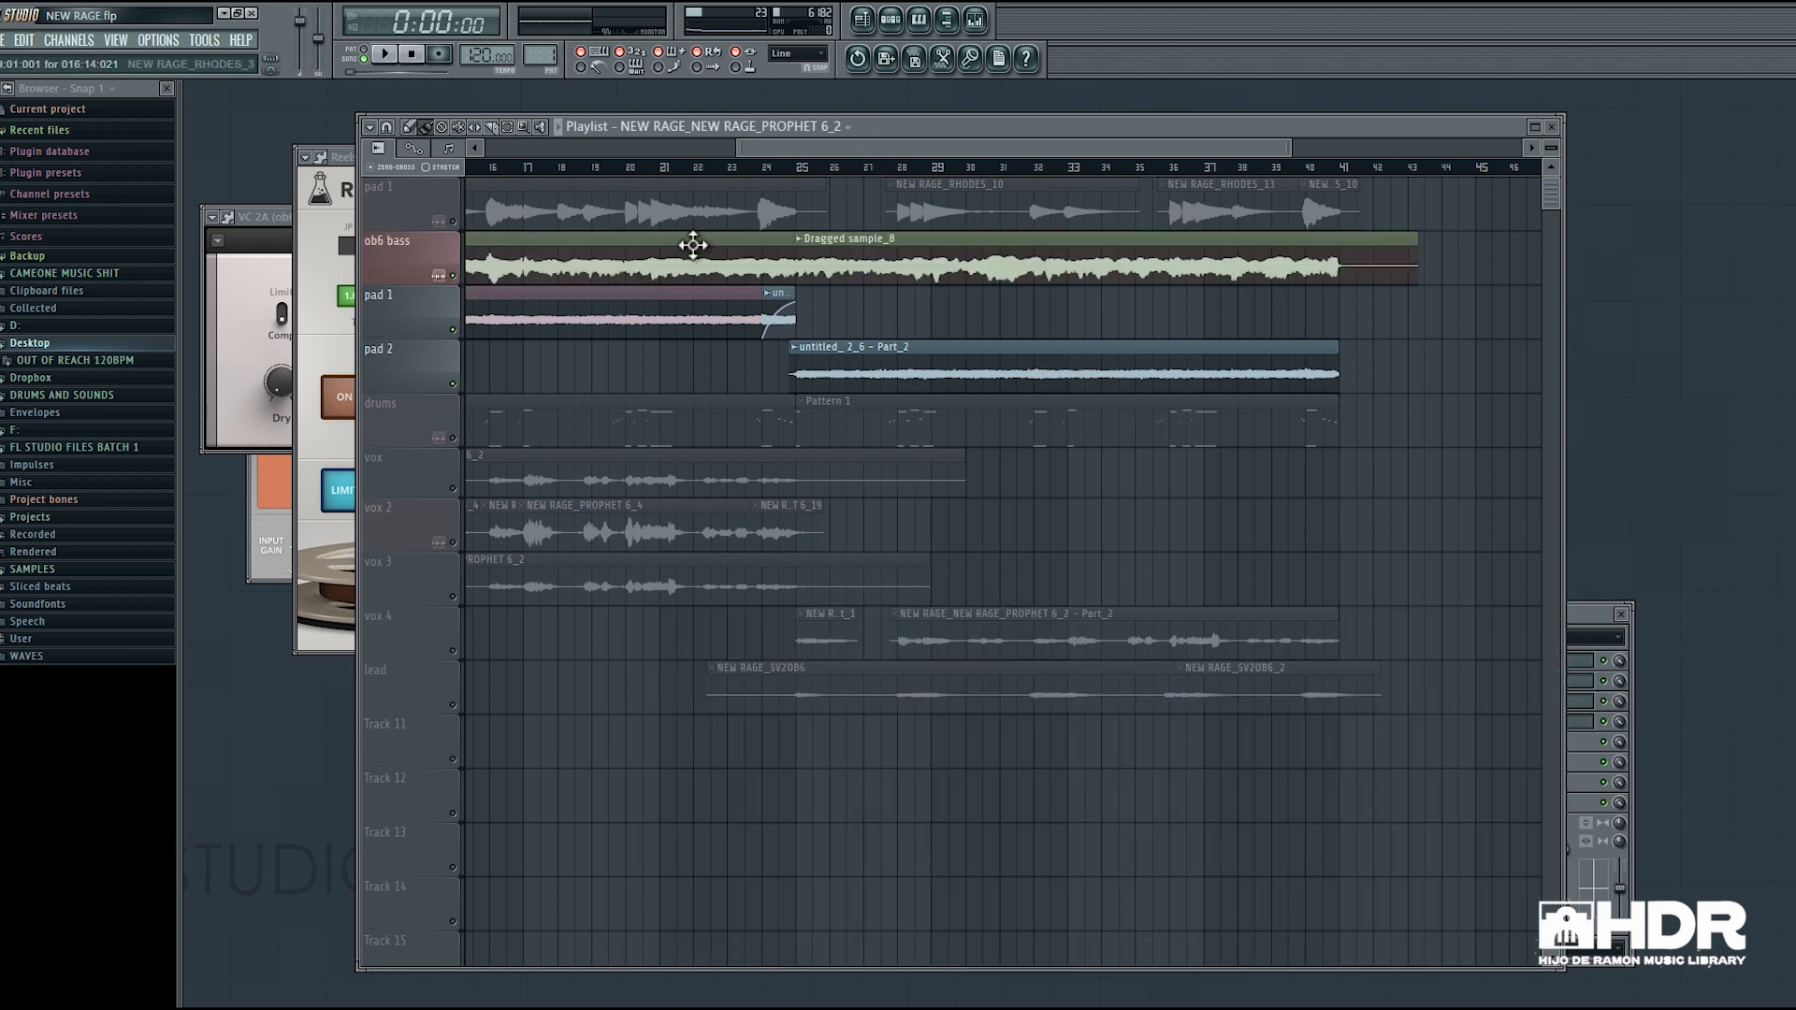
pyautogui.click(453, 222)
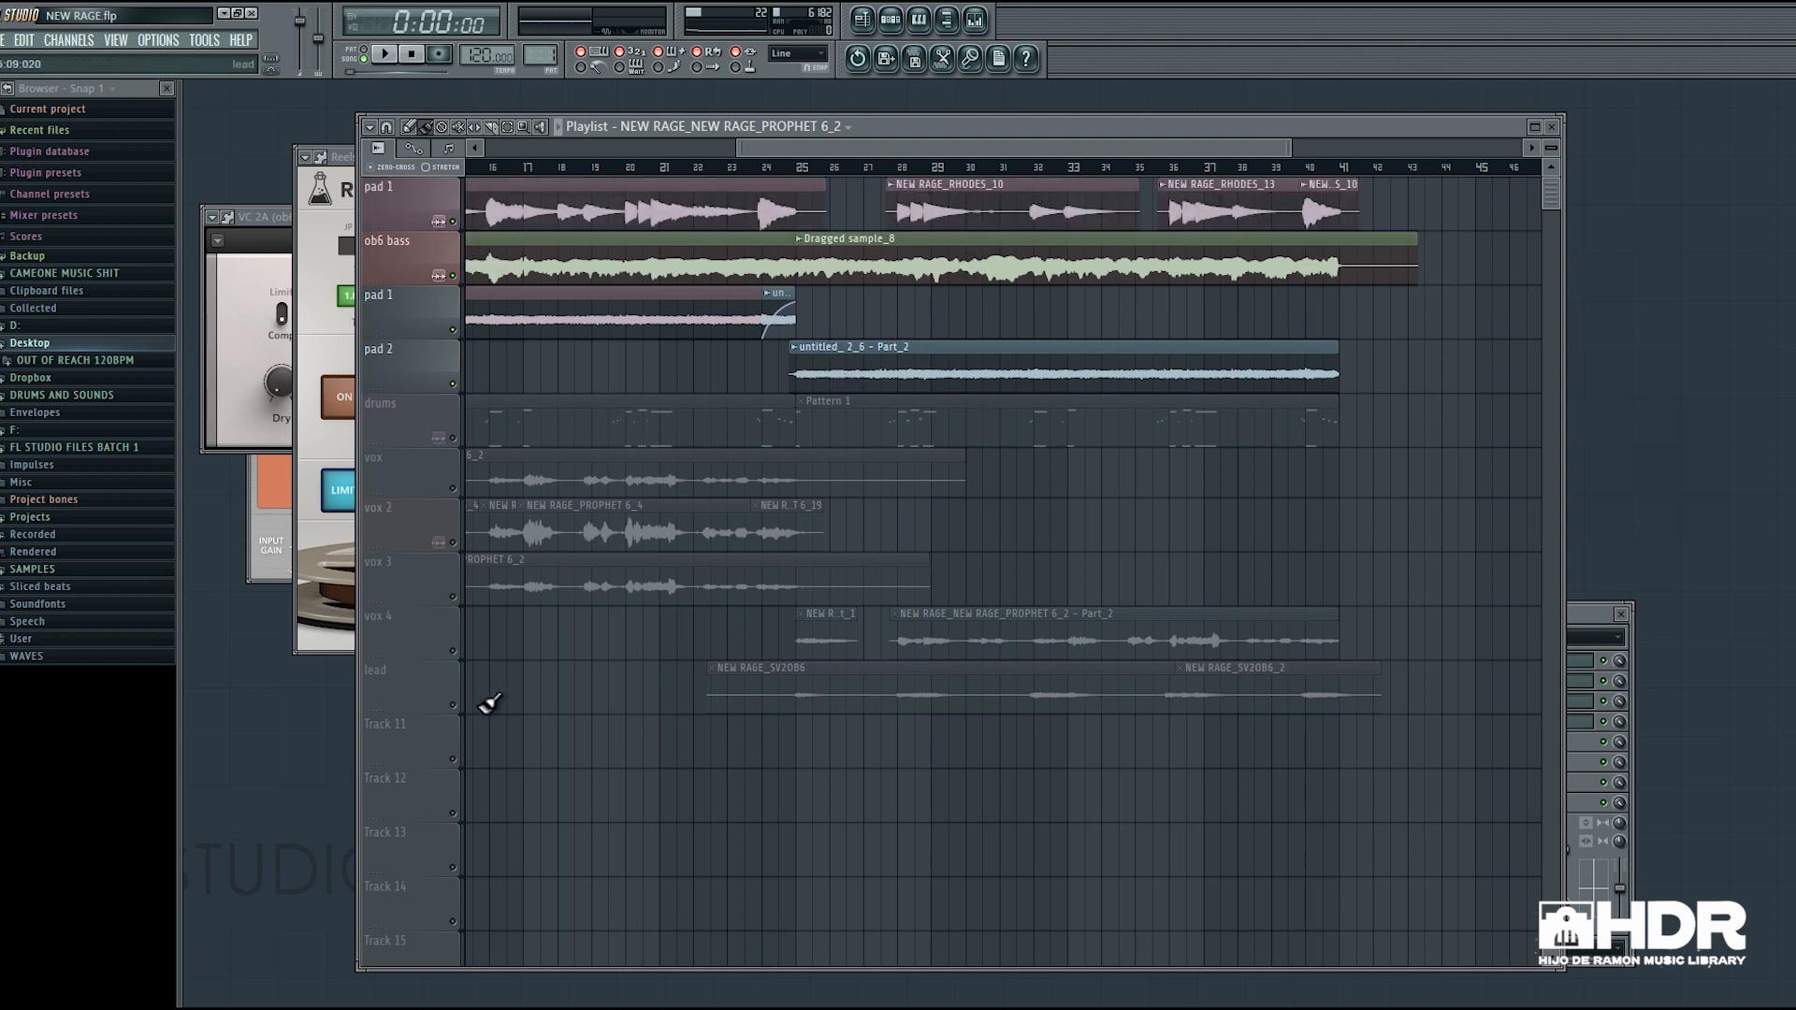
pyautogui.click(454, 651)
pyautogui.click(453, 705)
# Leave only the vox 4 track unmuted, play it from about bar 24, and stop playback.
pyautogui.rightClick(452, 705)
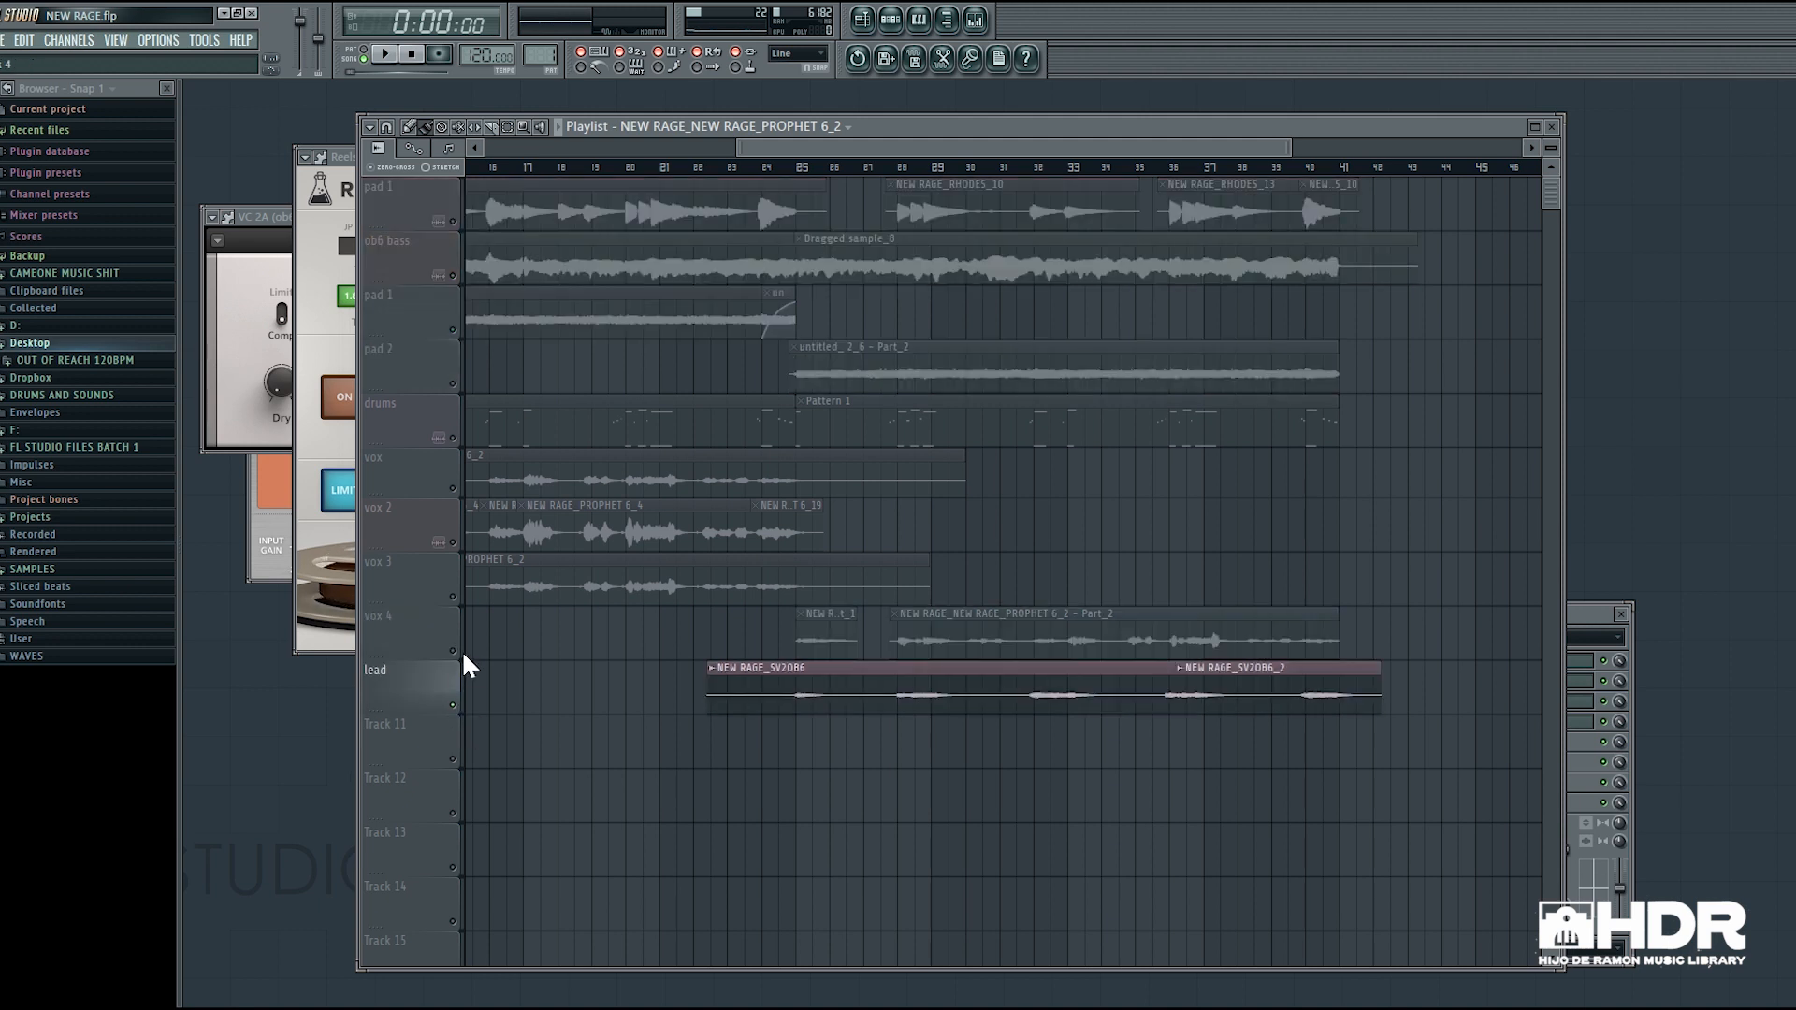
pyautogui.click(455, 652)
pyautogui.click(795, 168)
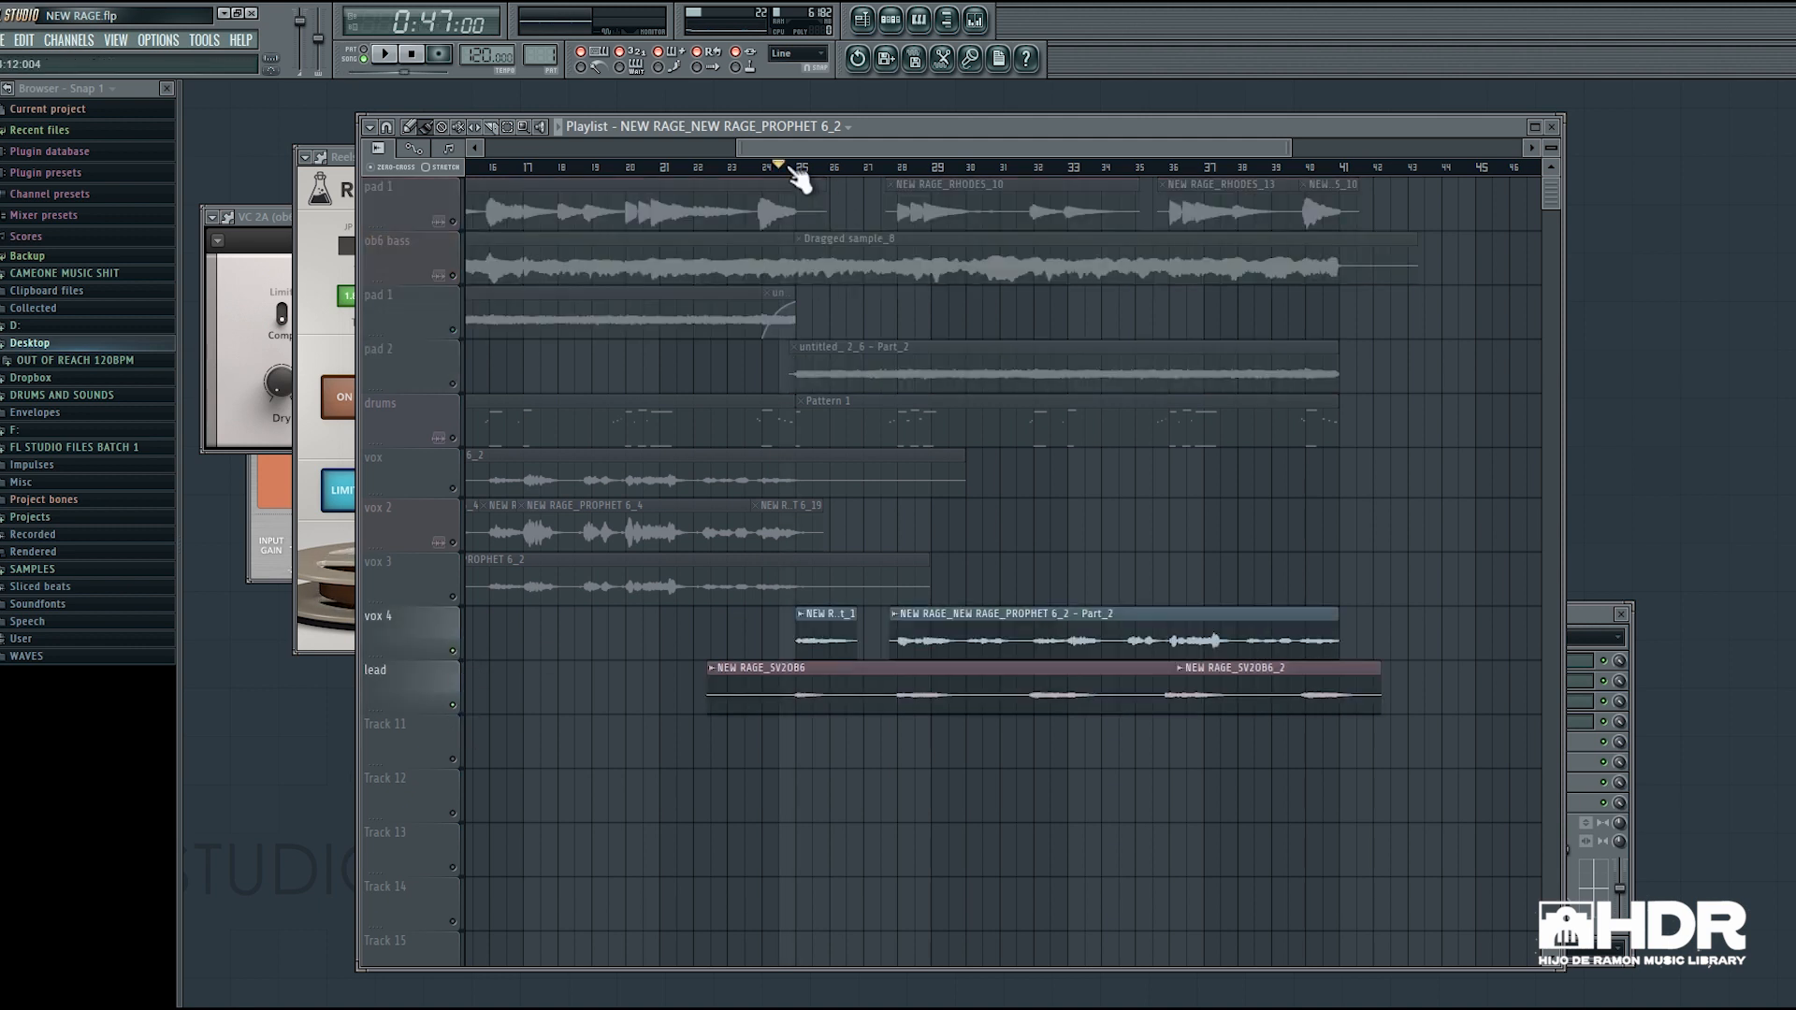
pyautogui.click(453, 706)
pyautogui.press('space')
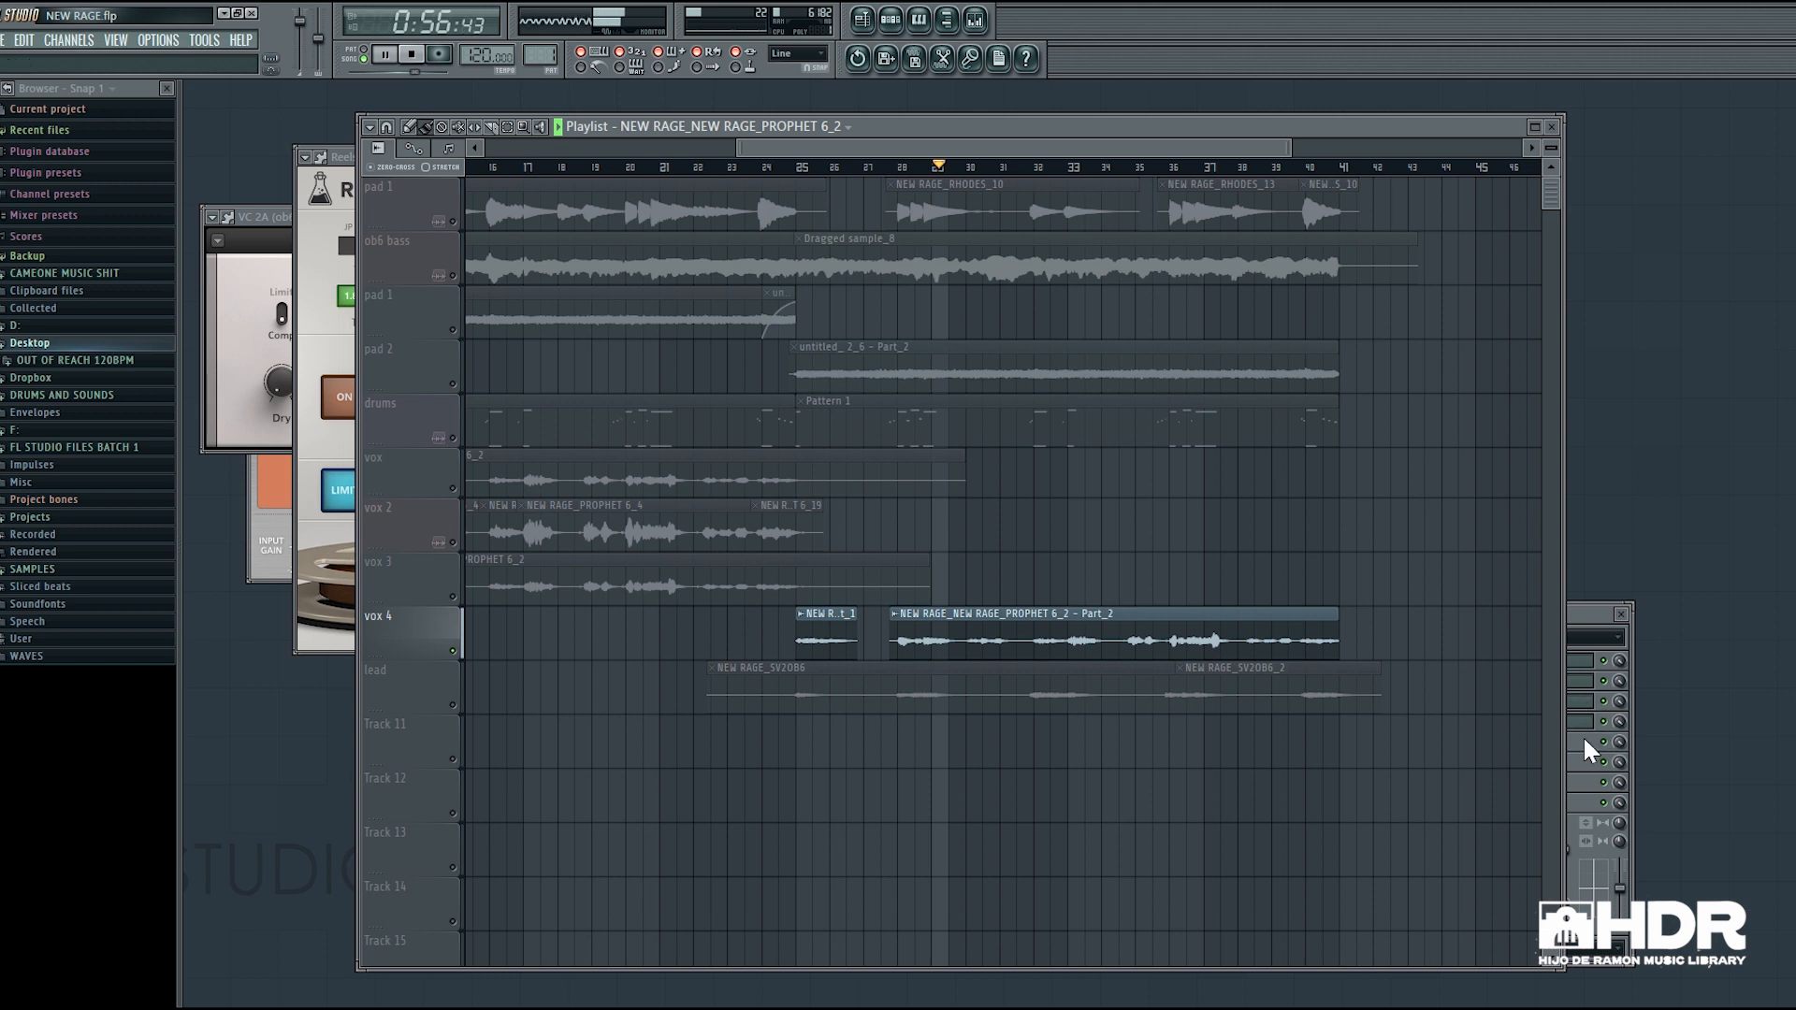
pyautogui.press('space')
# Check the vox 4 mixer track's effect chain and inspect the vox 4 clip's pitch and time stretching settings.
pyautogui.click(1605, 610)
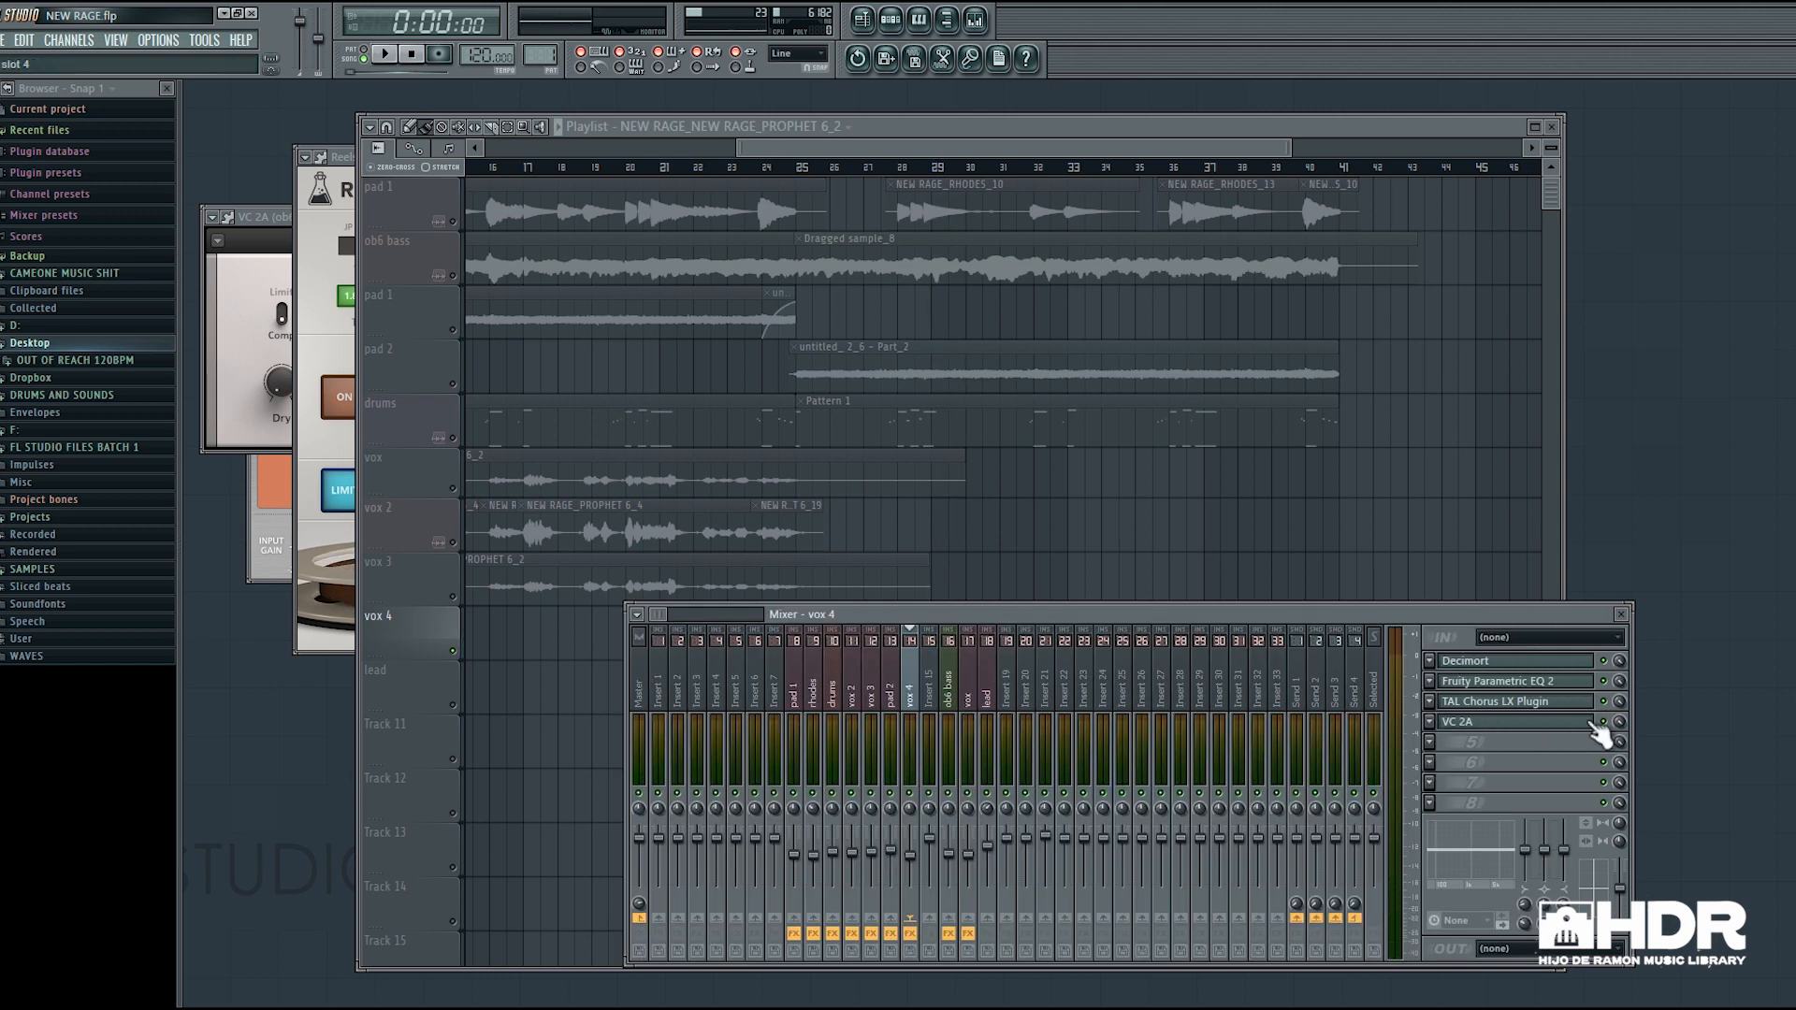
pyautogui.click(982, 128)
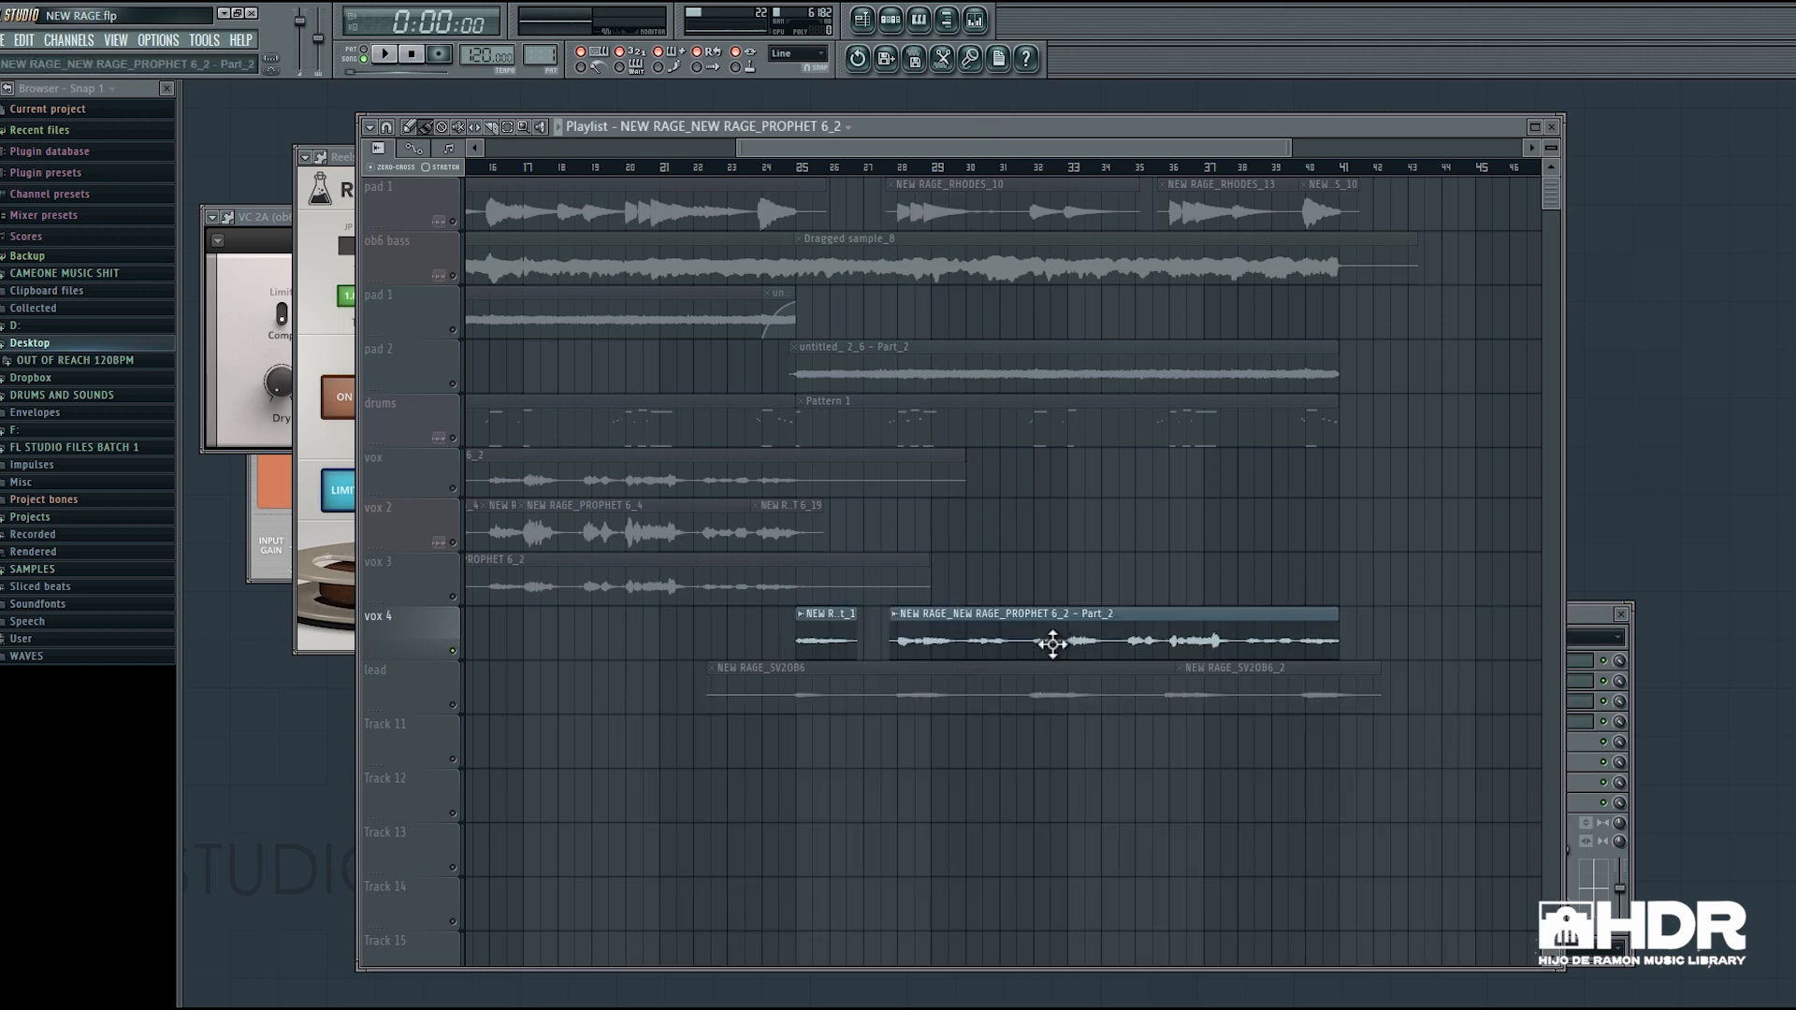
pyautogui.doubleClick(999, 641)
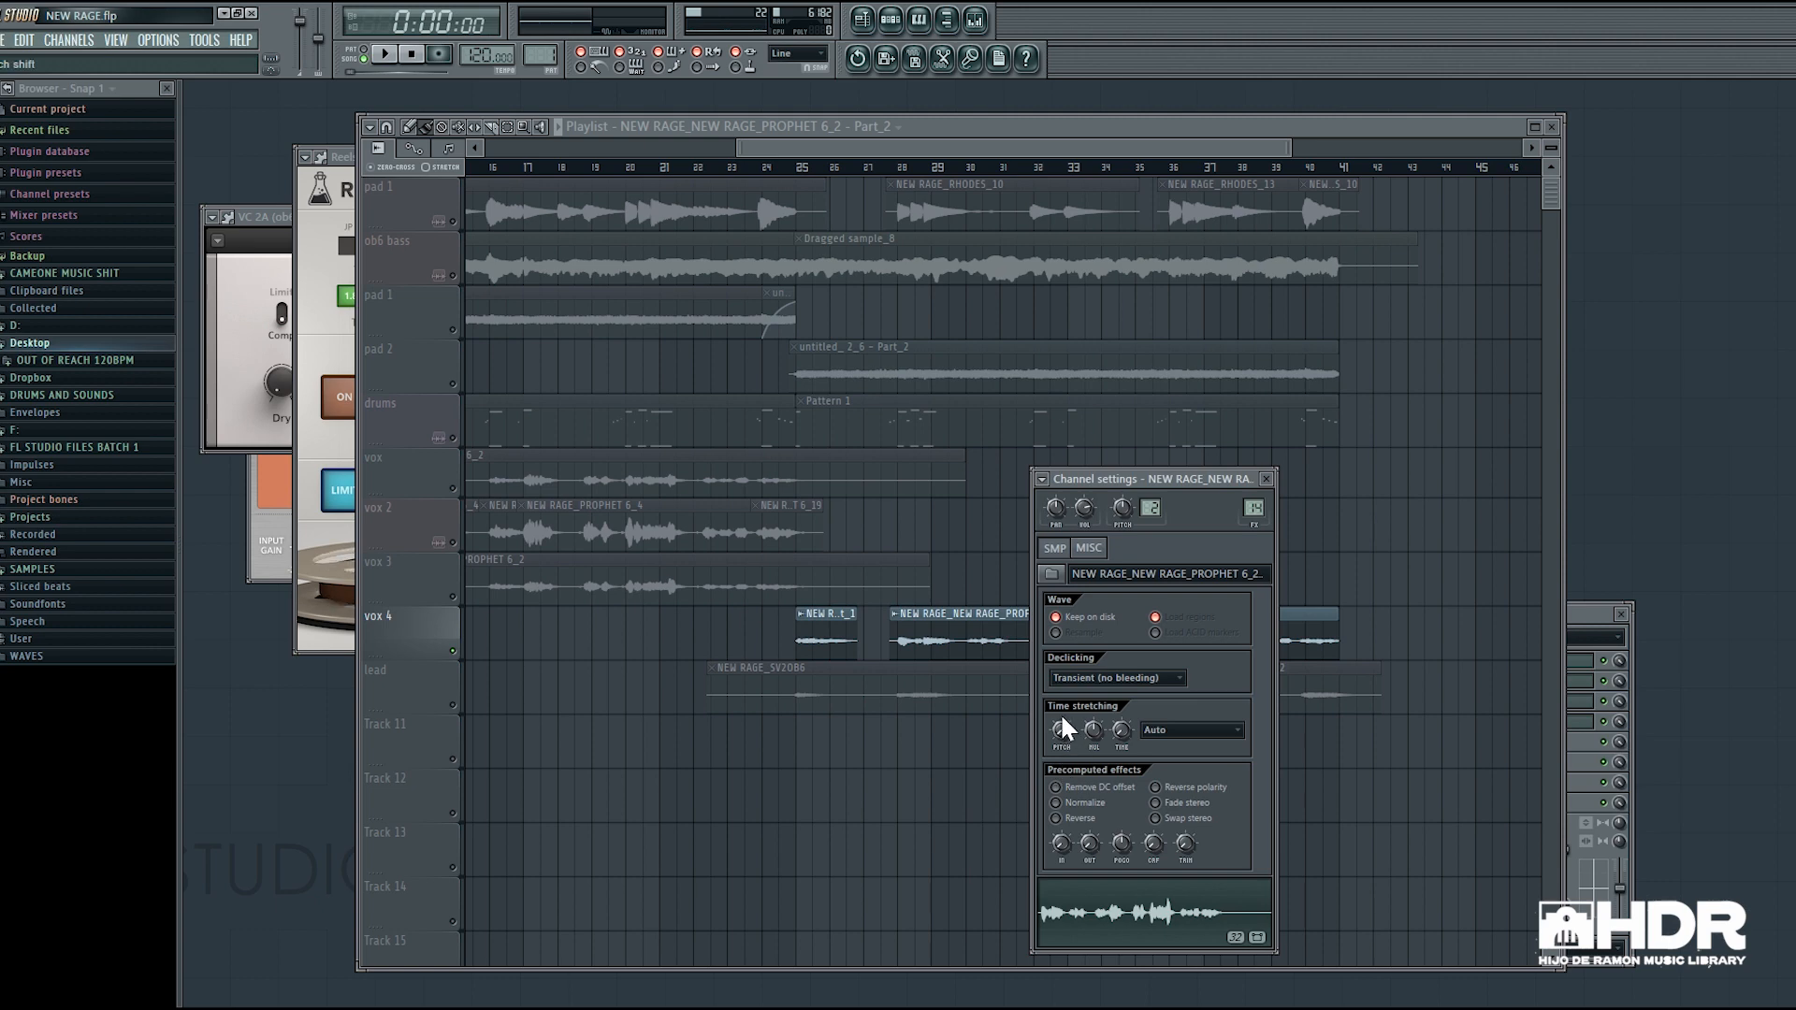
# Inspect the Decimort bit crusher settings on the vox 4 mixer track and close the plugin window.
pyautogui.click(1590, 617)
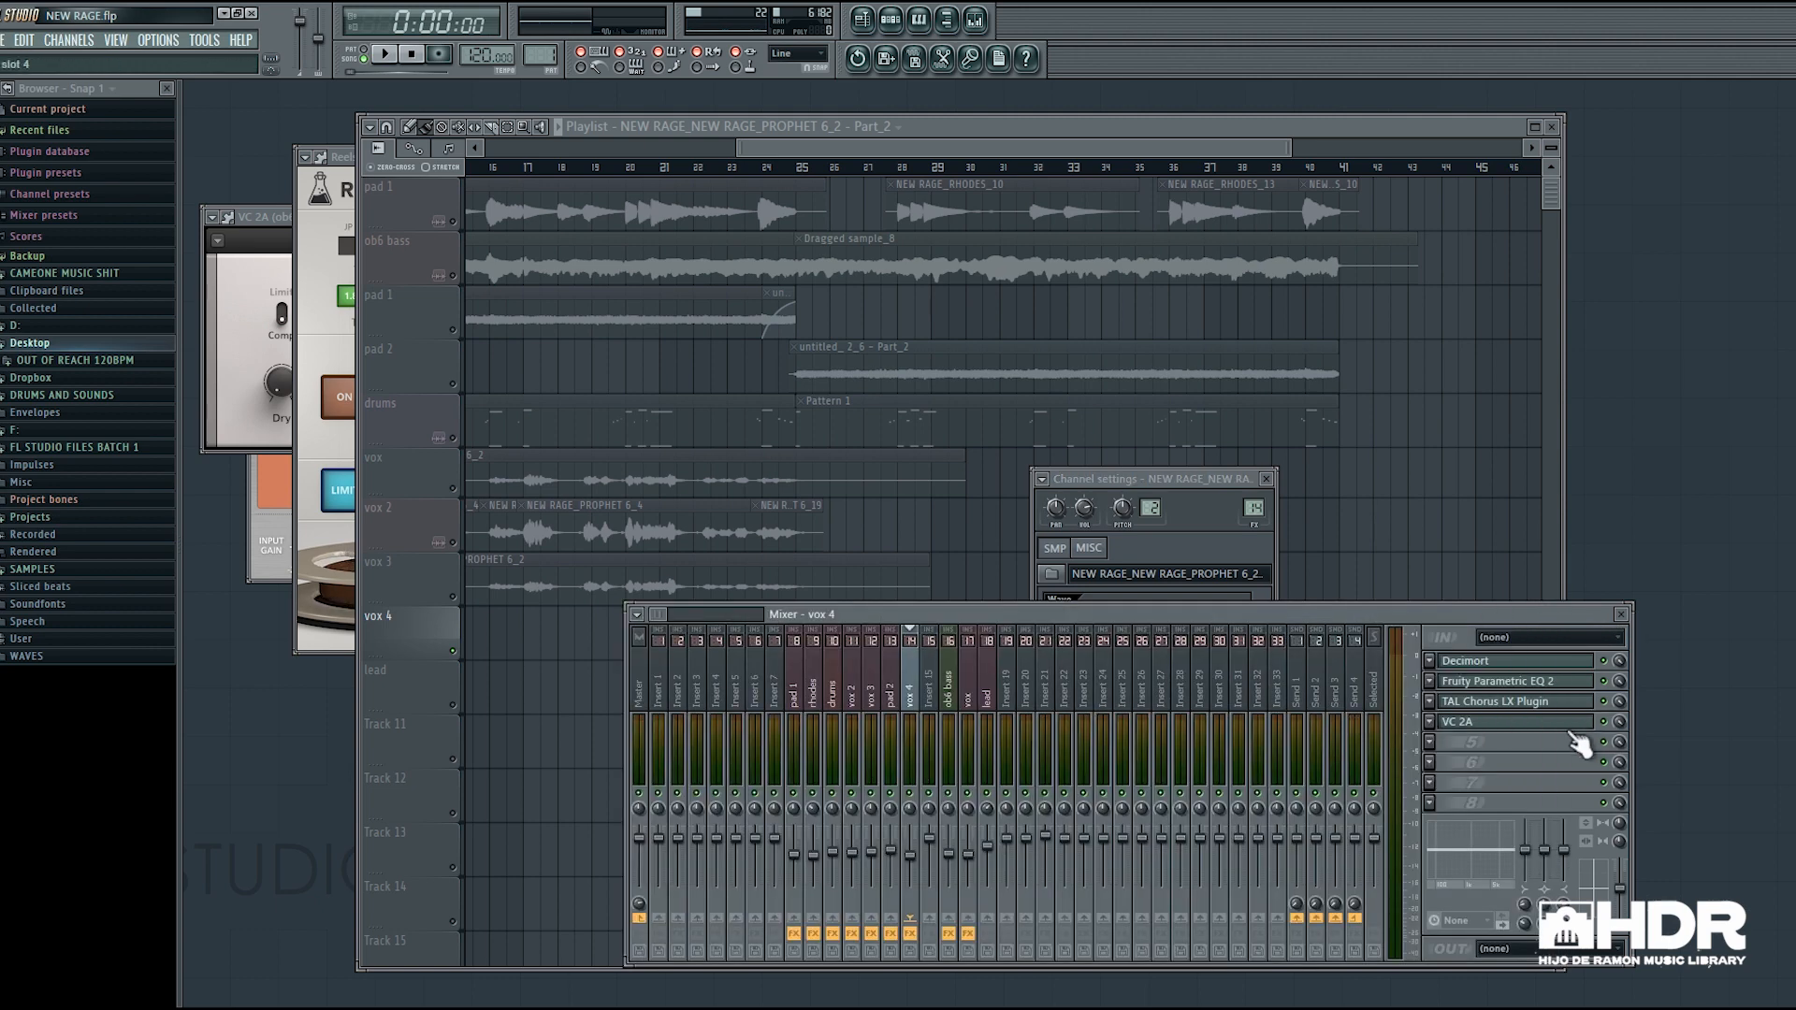
pyautogui.click(1552, 662)
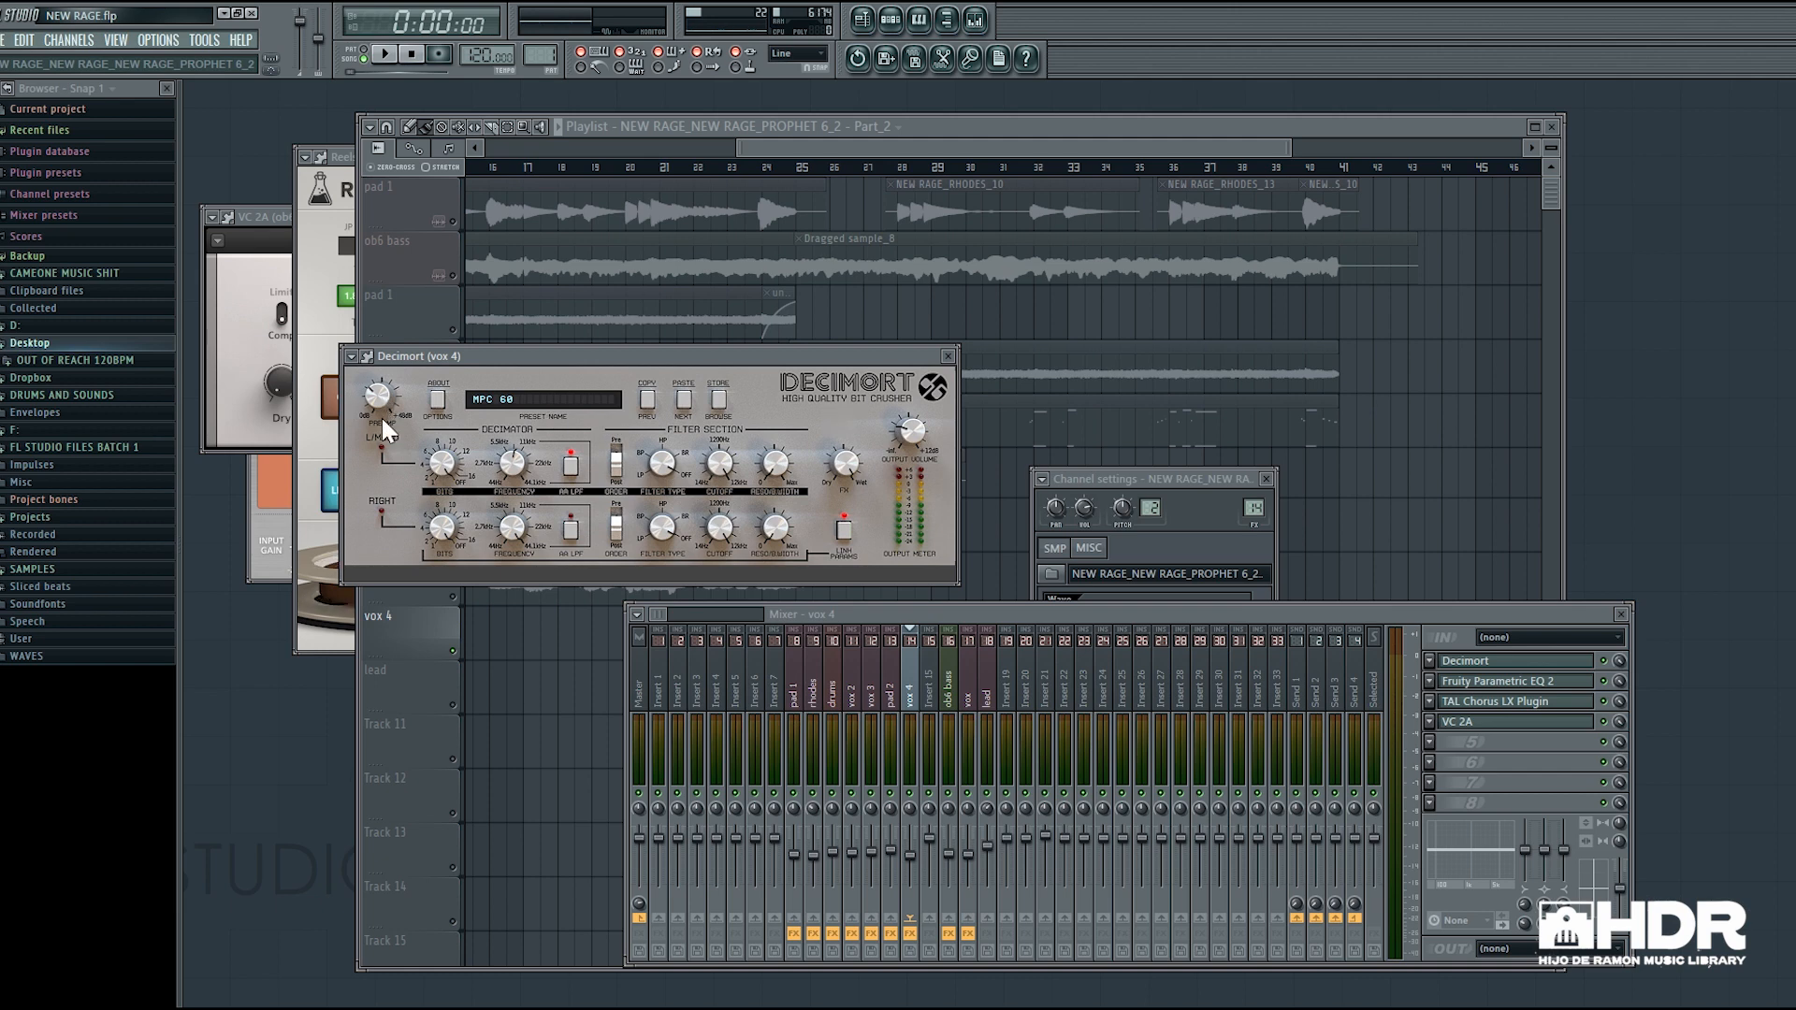
pyautogui.click(948, 356)
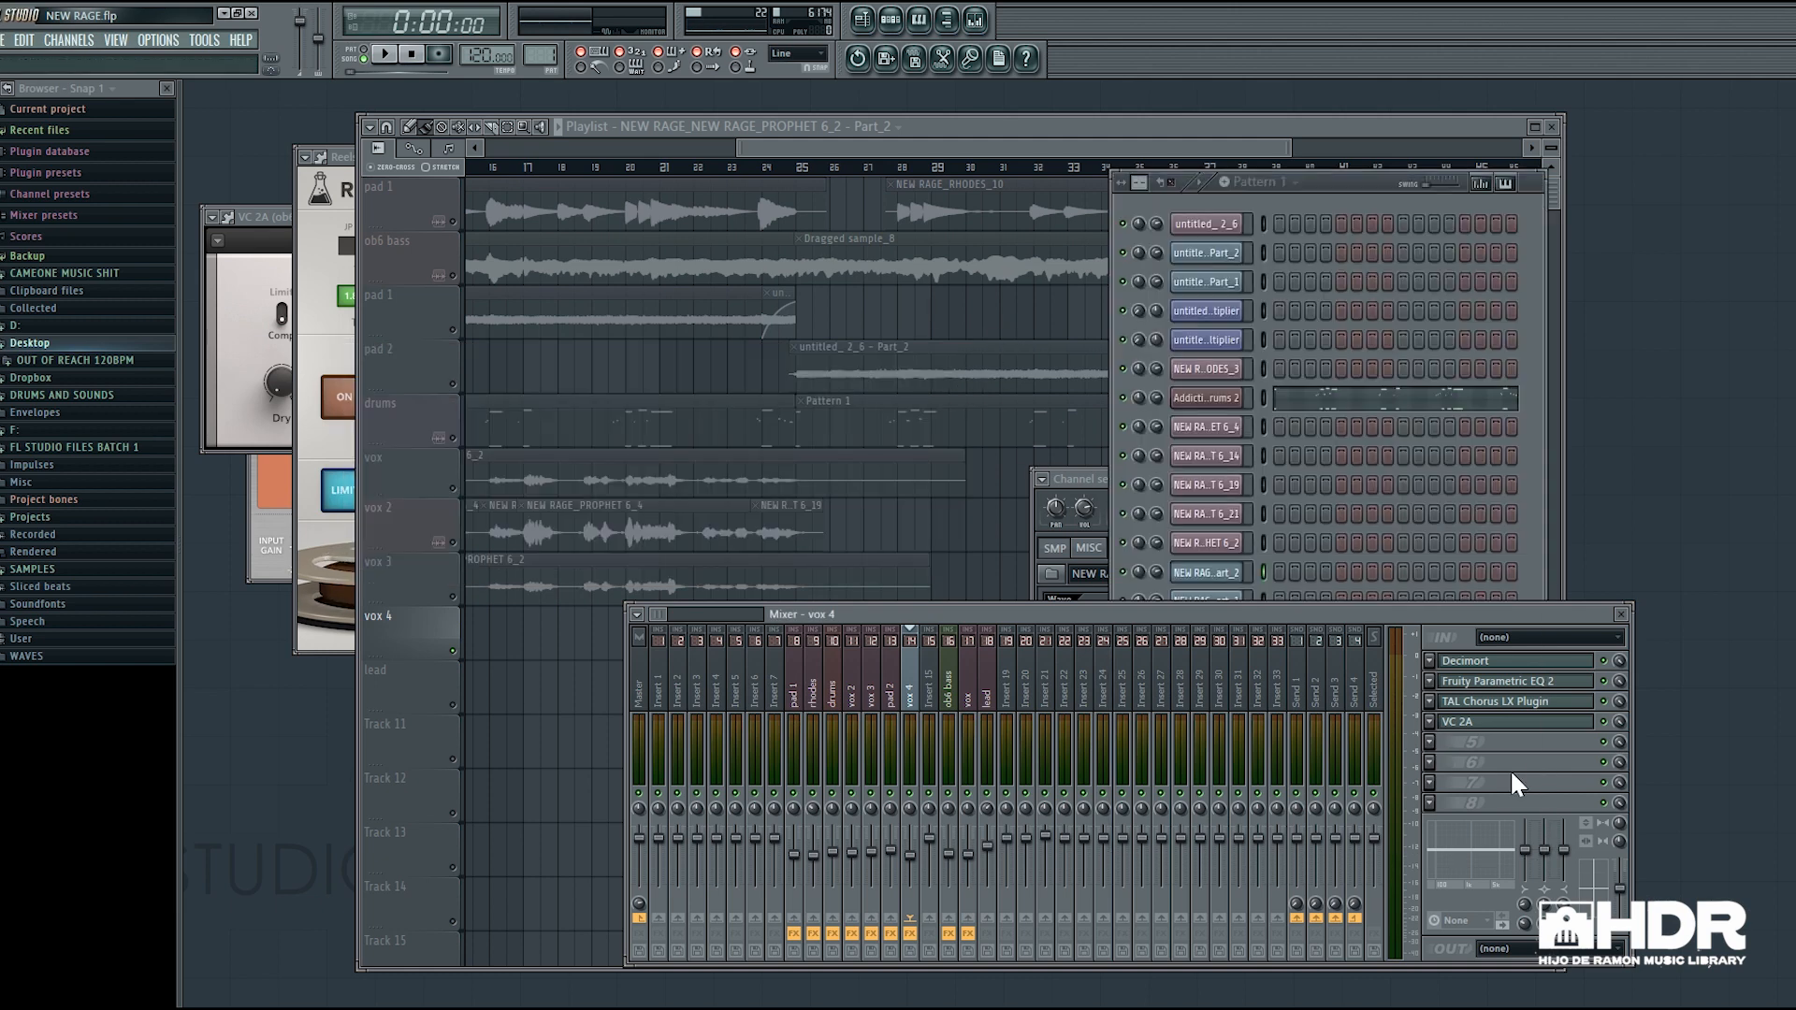
# Inspect the TAL Chorus LX and VC 2A settings on vox 4, close both plugins, and return to the playlist.
pyautogui.click(1517, 701)
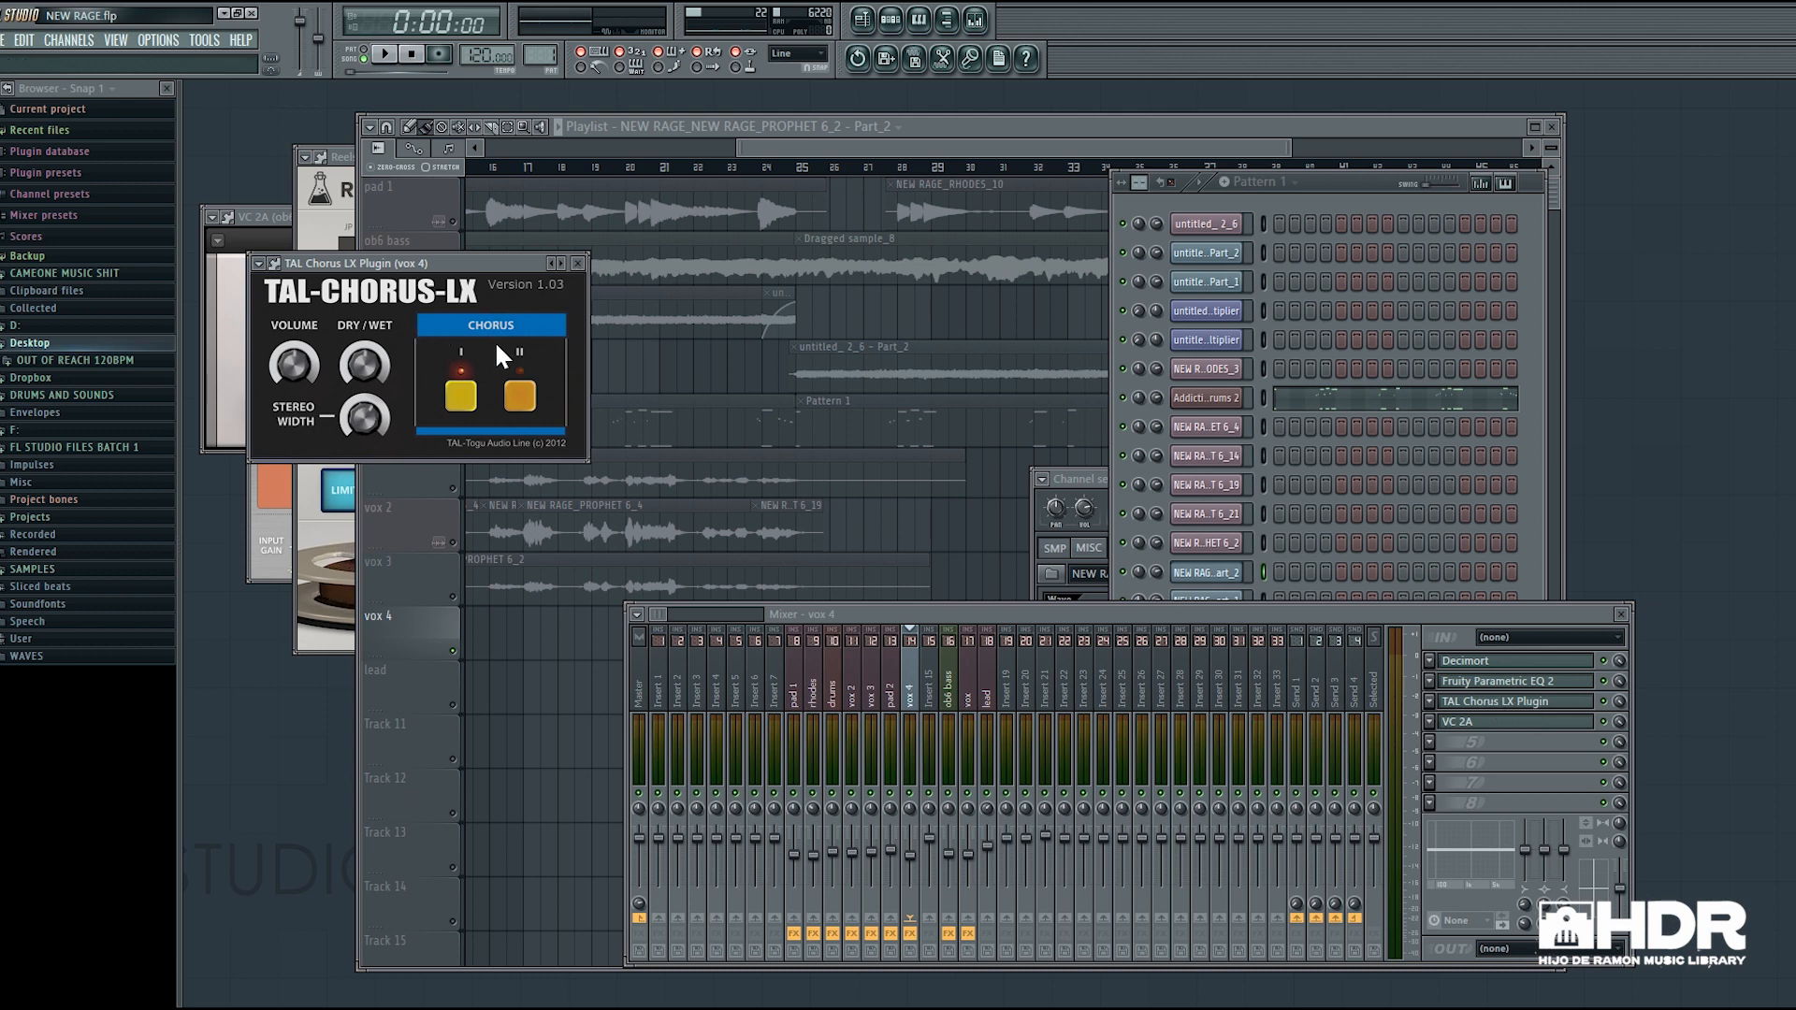
pyautogui.click(579, 264)
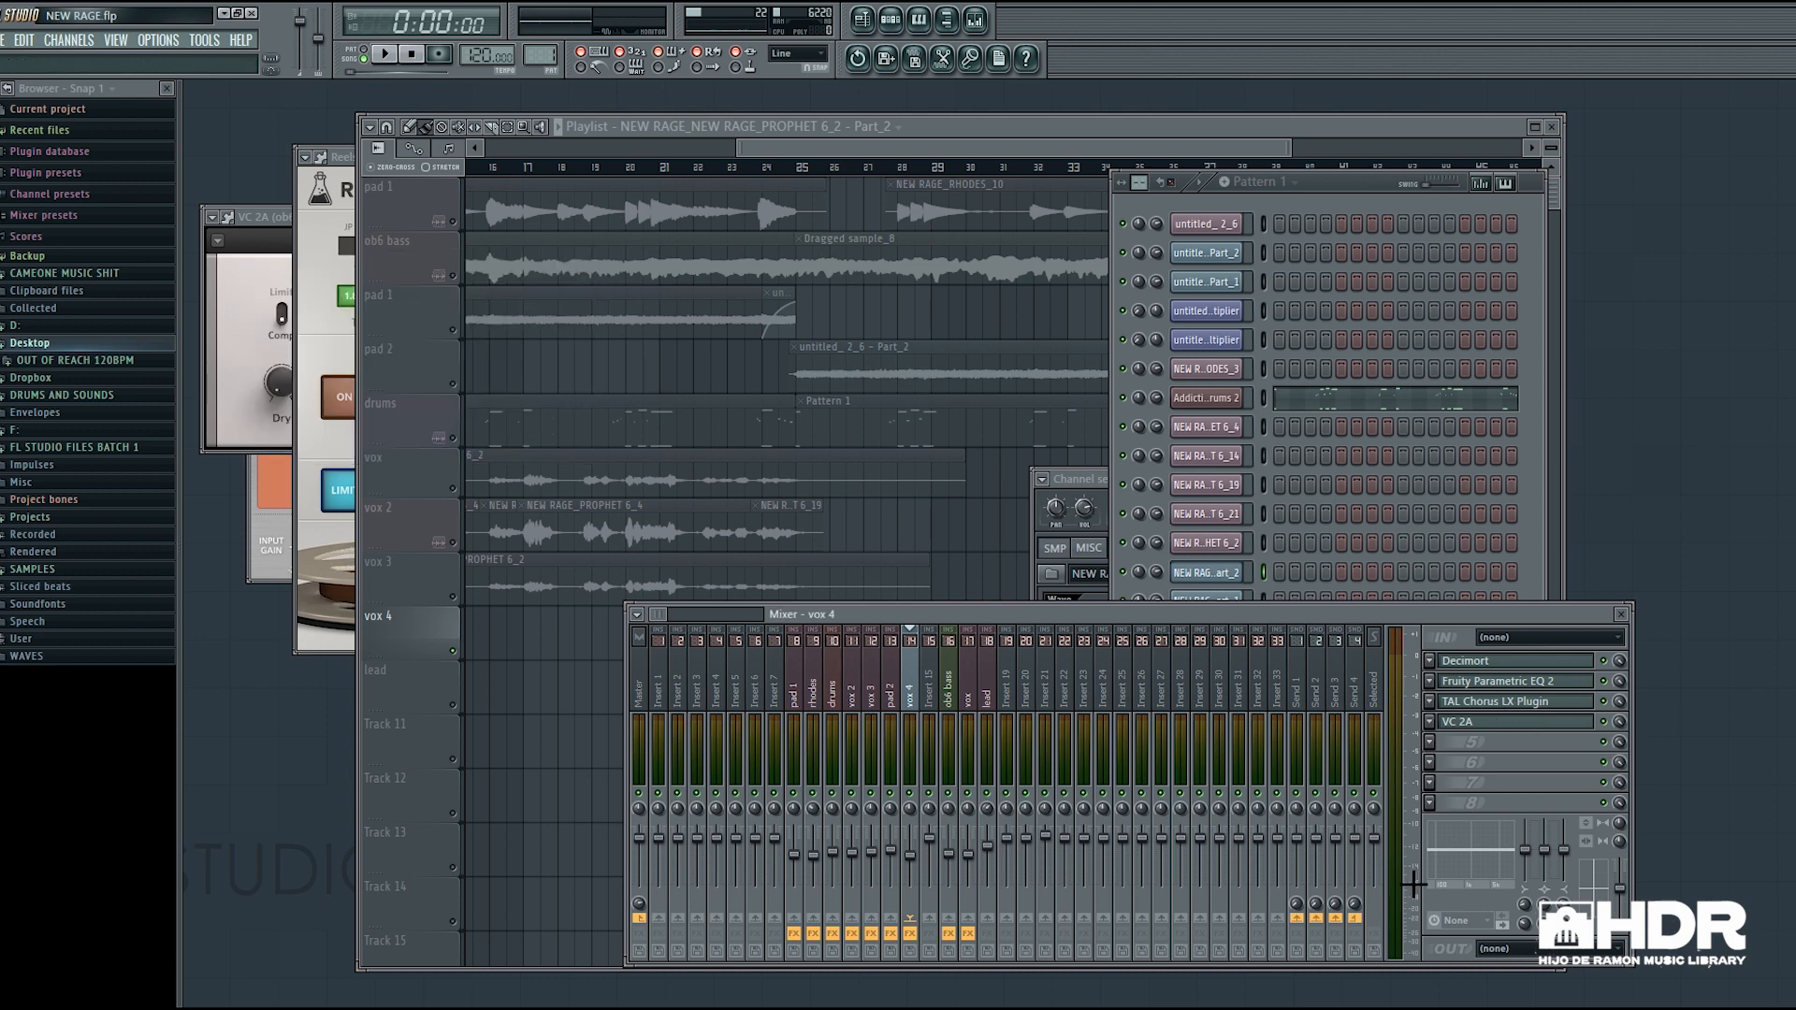
pyautogui.click(1464, 726)
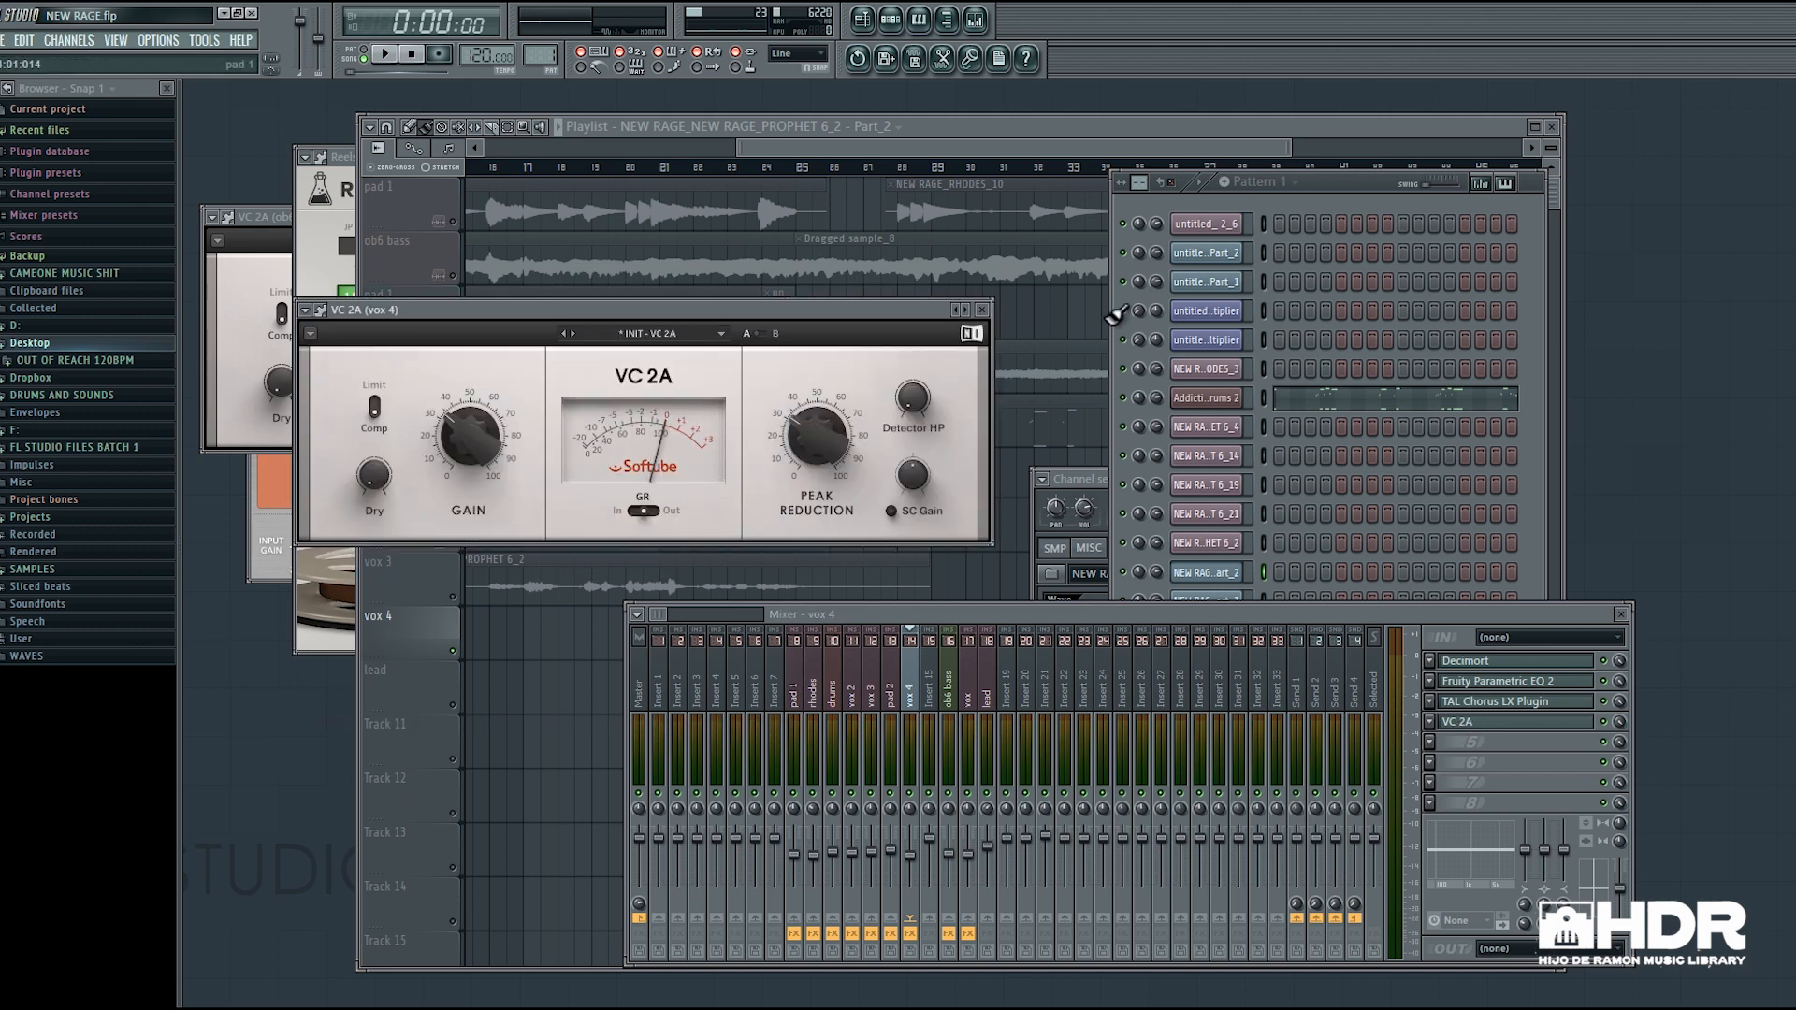
pyautogui.click(984, 307)
pyautogui.click(943, 126)
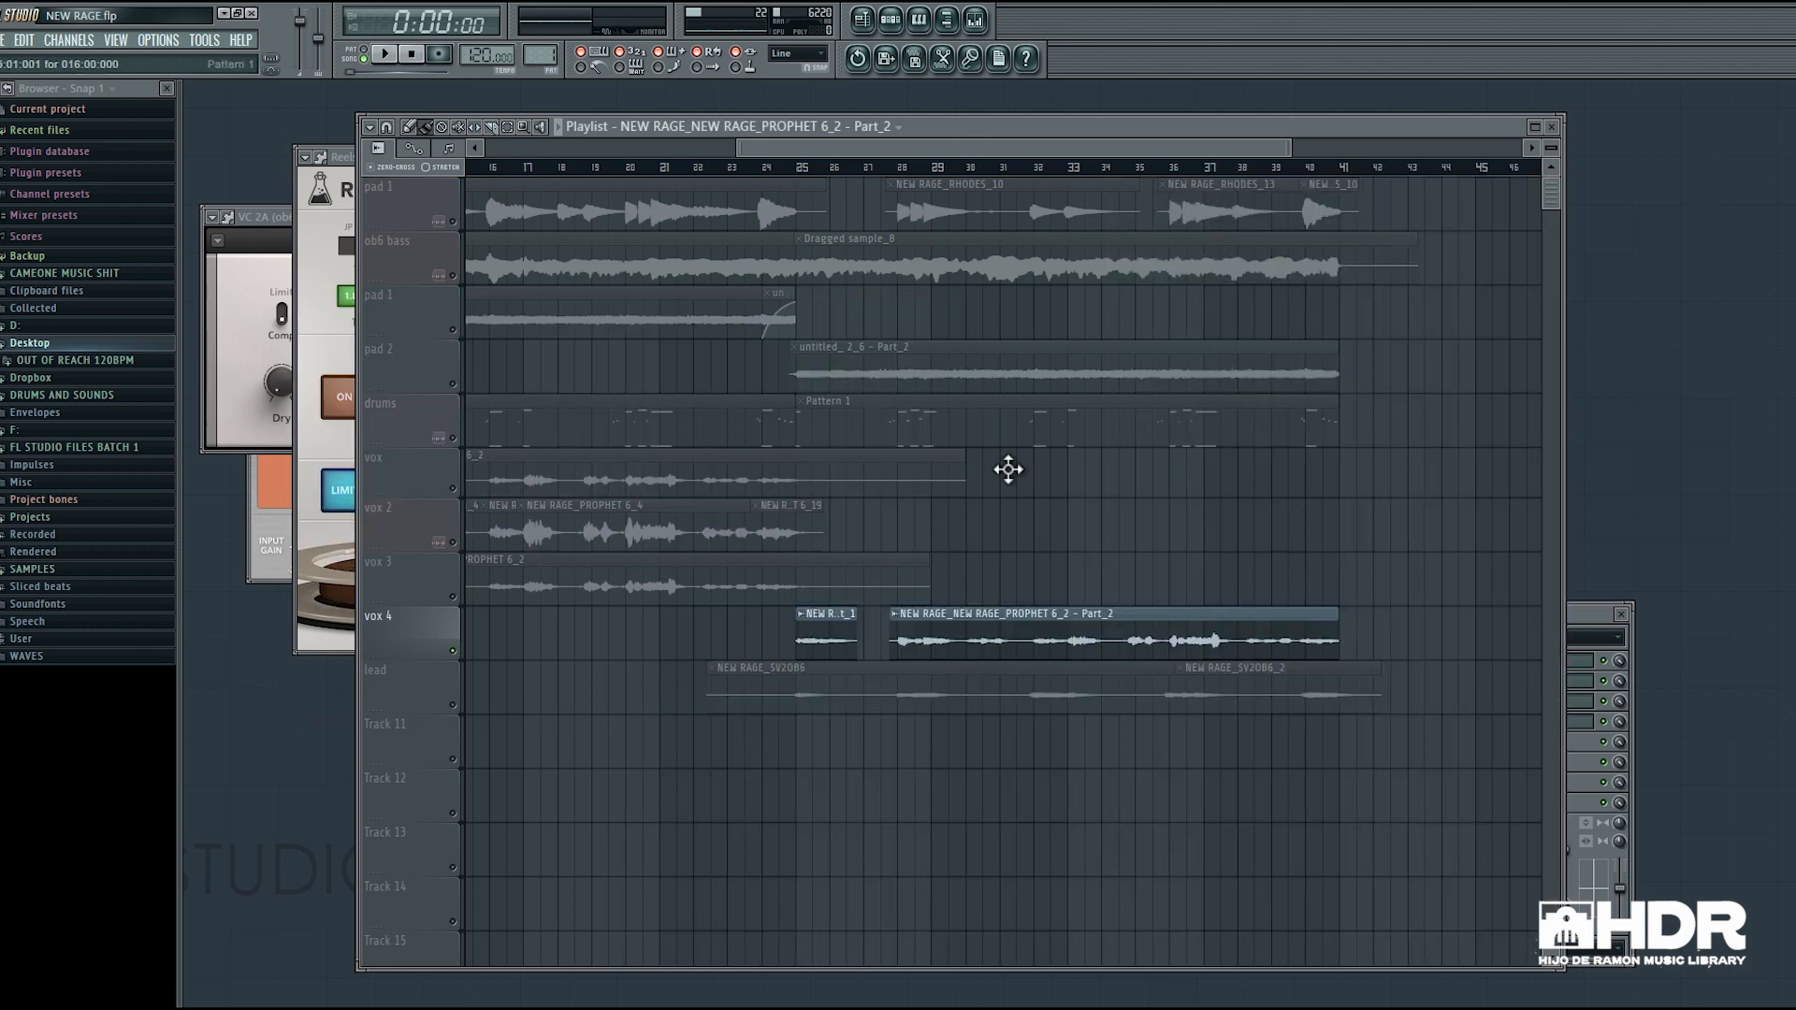
# Solo the lead track, play it from about bar 24, and stop playback.
pyautogui.click(456, 713)
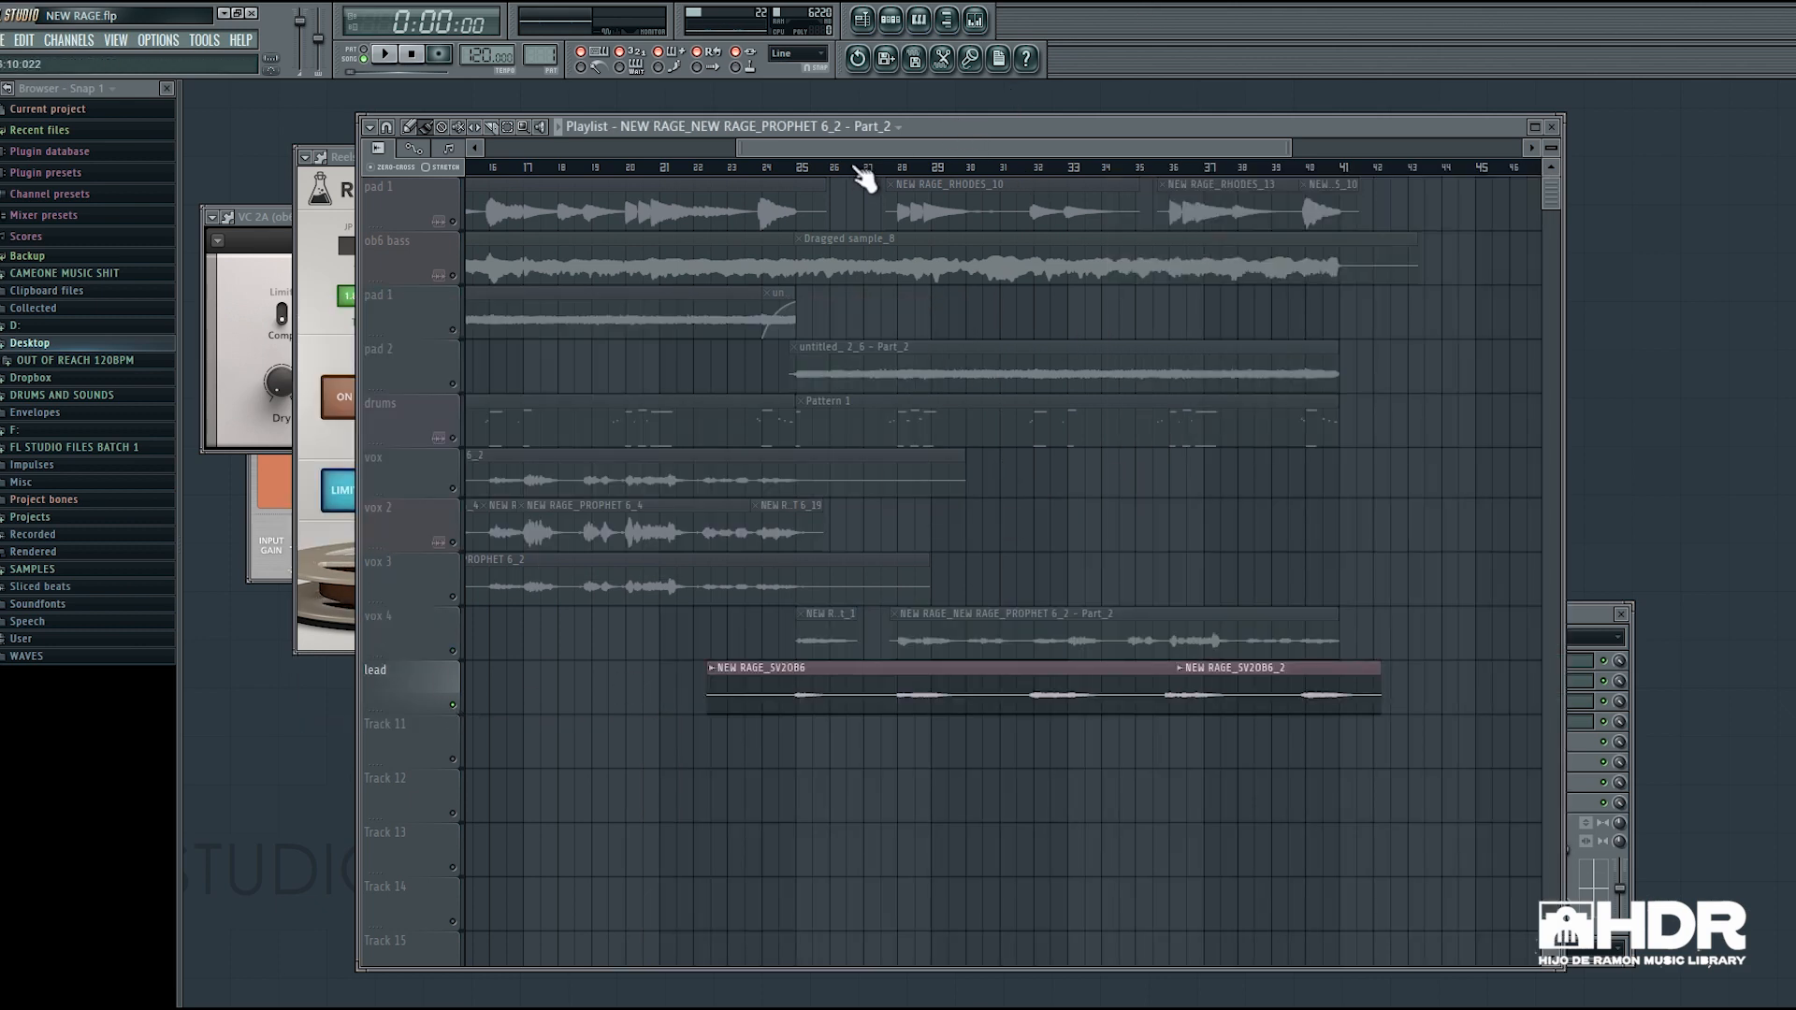
pyautogui.click(763, 167)
pyautogui.press('space')
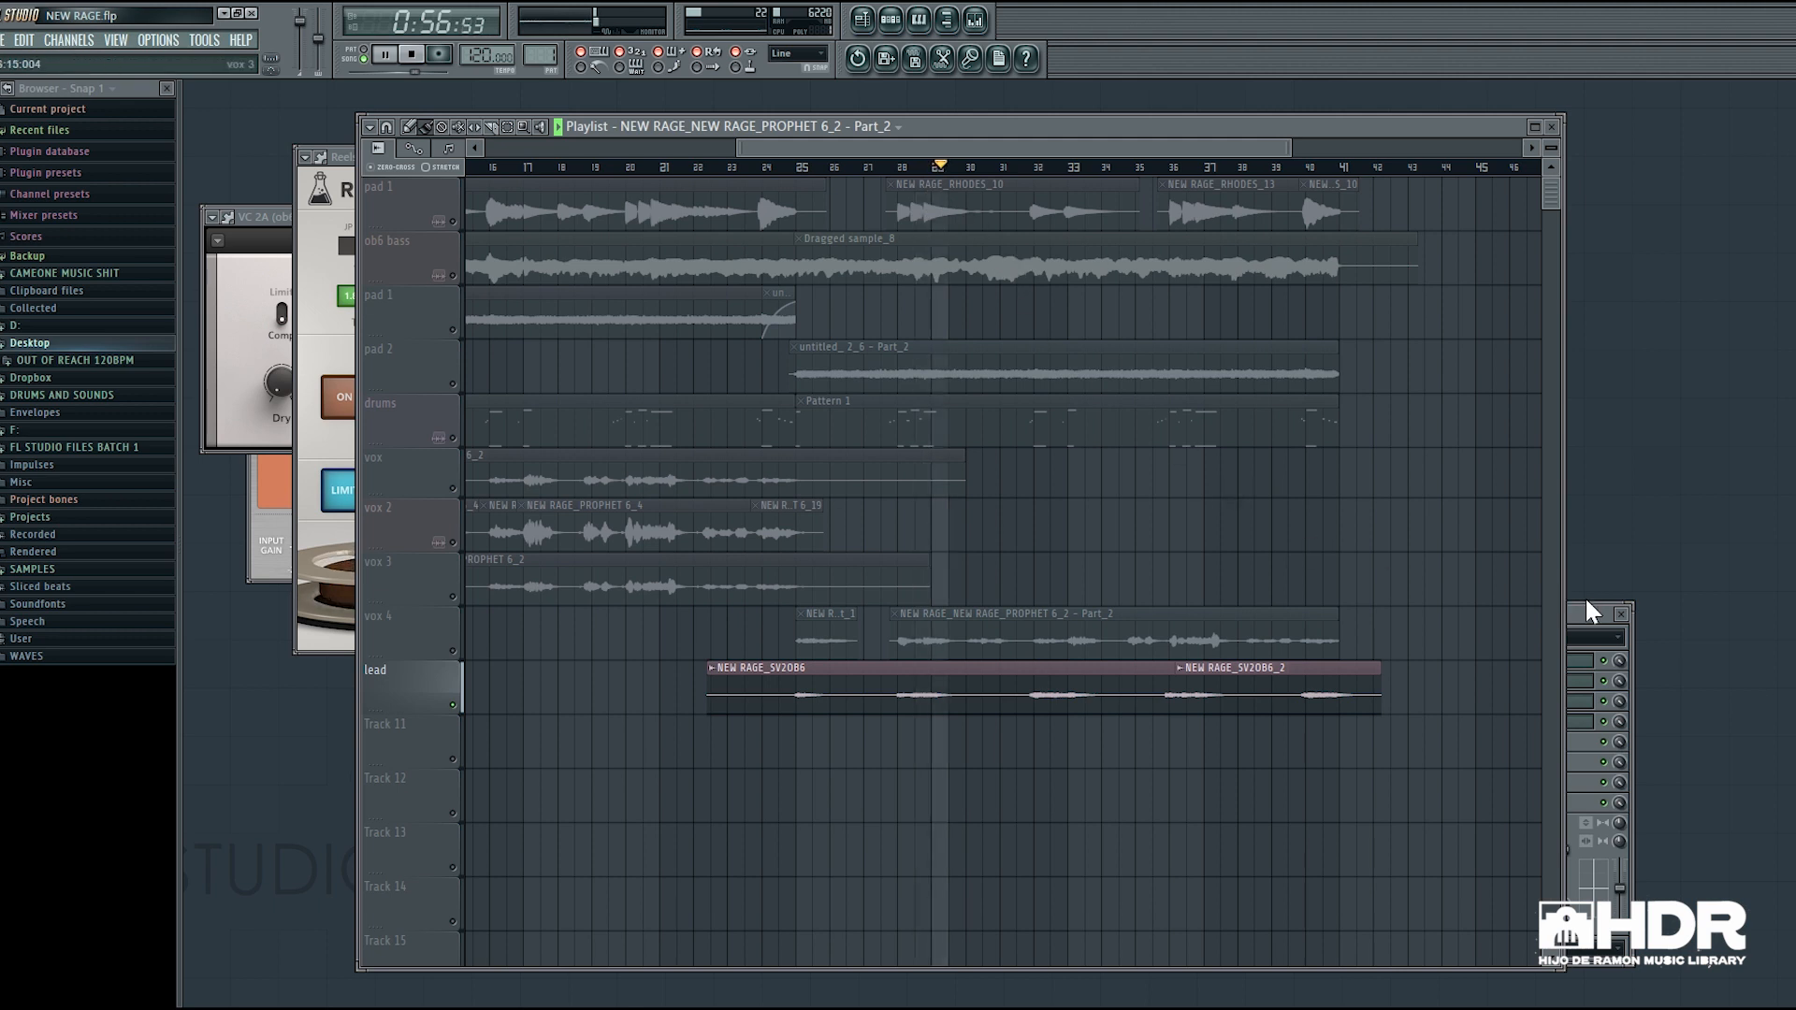
pyautogui.press('space')
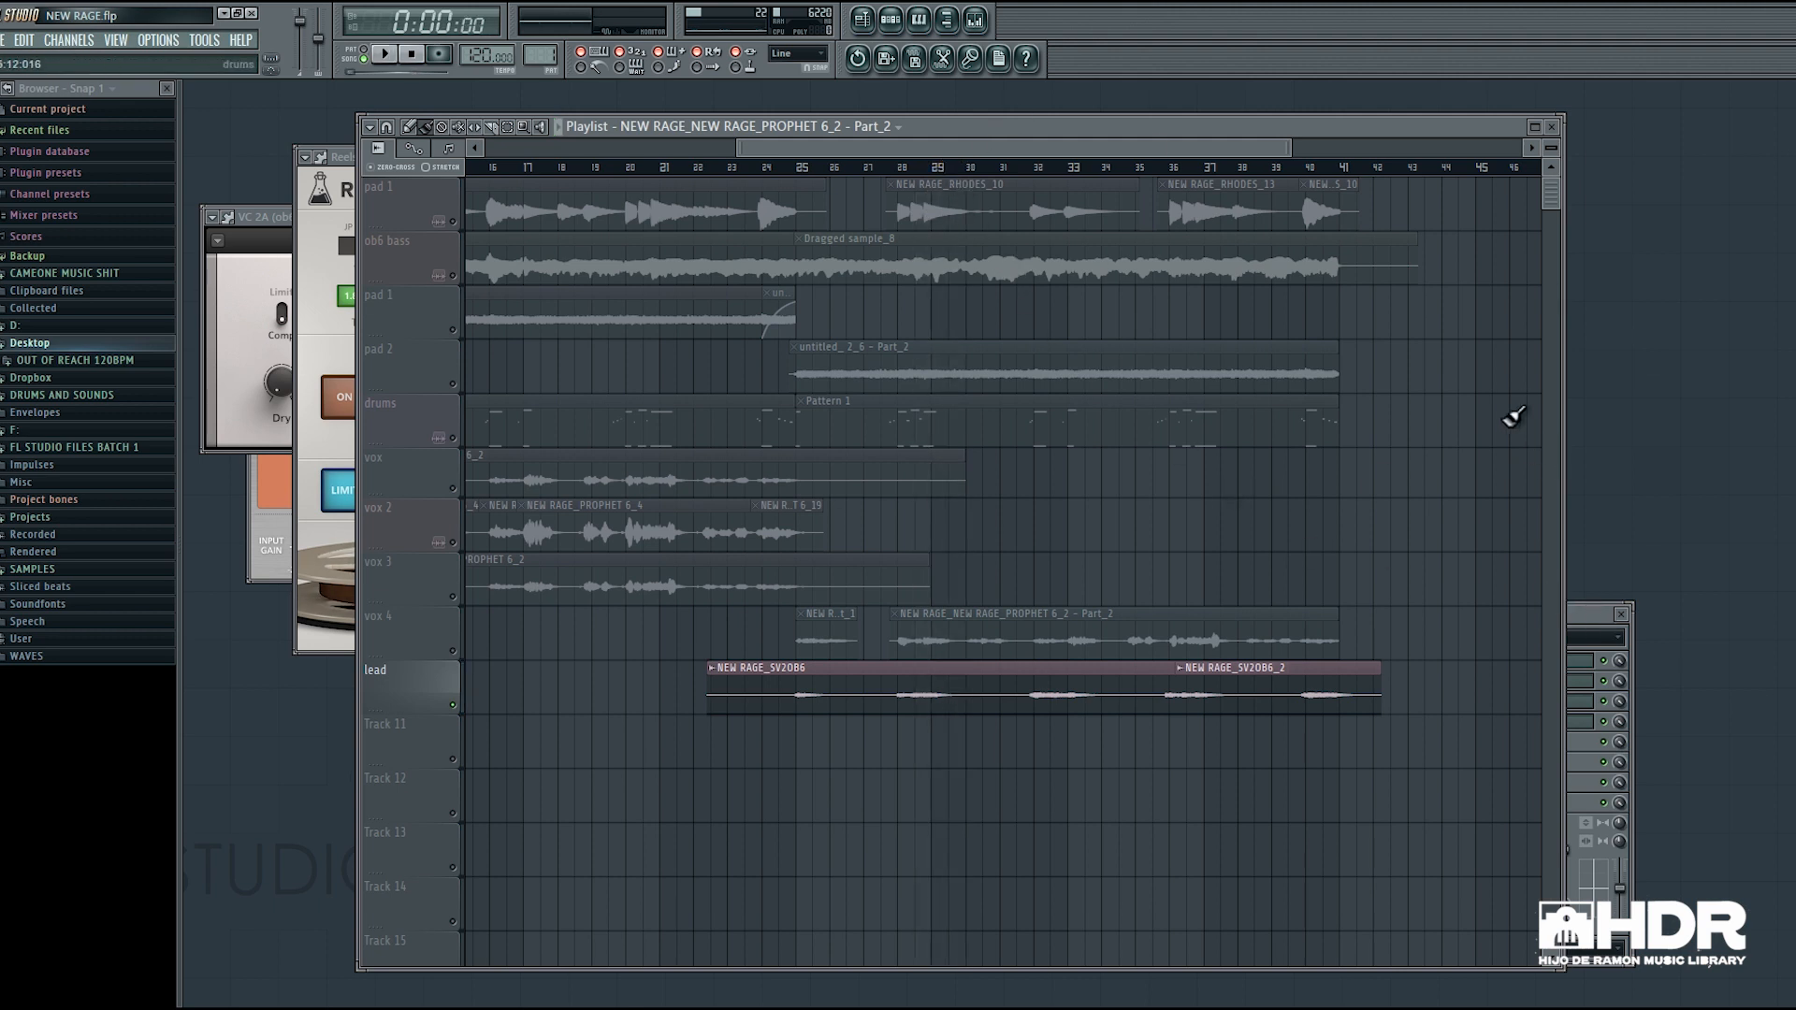
# Check the lead clip's channel settings and the lead mixer track's effect slots, and return to the playlist.
pyautogui.doubleClick(1036, 708)
pyautogui.click(1585, 618)
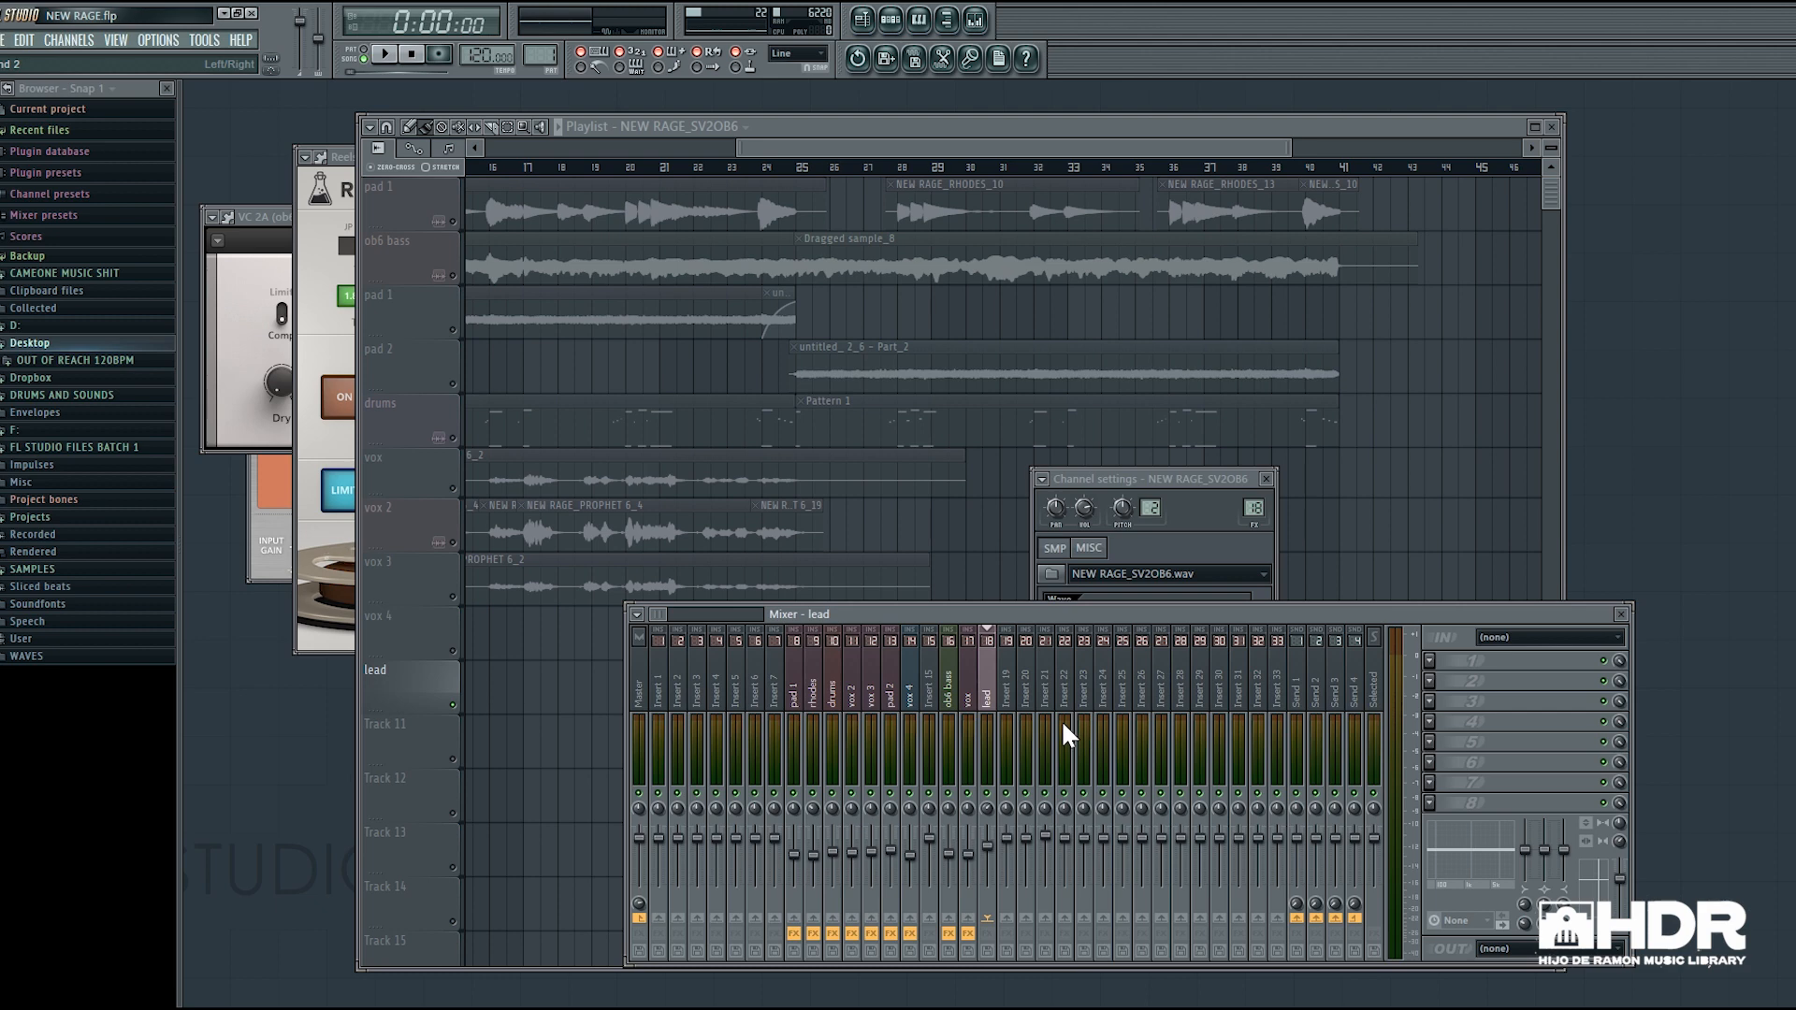
pyautogui.click(1141, 136)
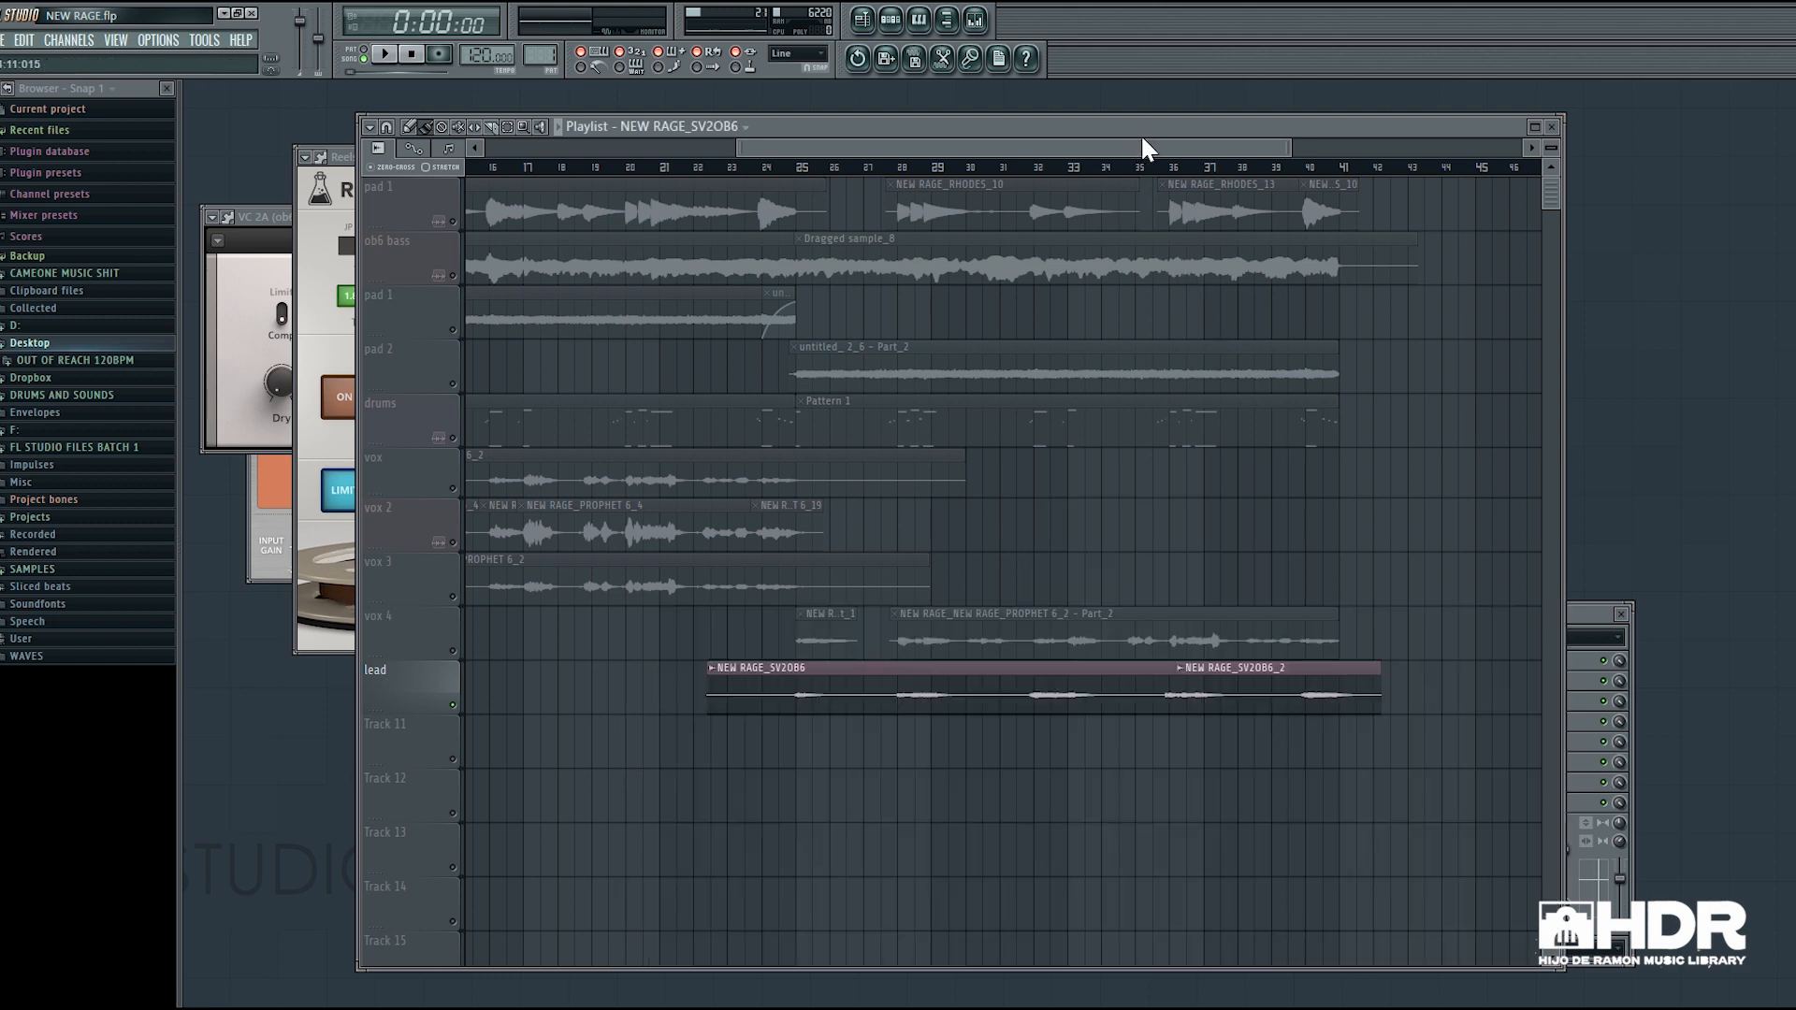
# Unsolo the lead track, play the full mix from about bar 23, and stop playback.
pyautogui.click(472, 668)
pyautogui.click(806, 168)
pyautogui.click(748, 168)
pyautogui.press('space')
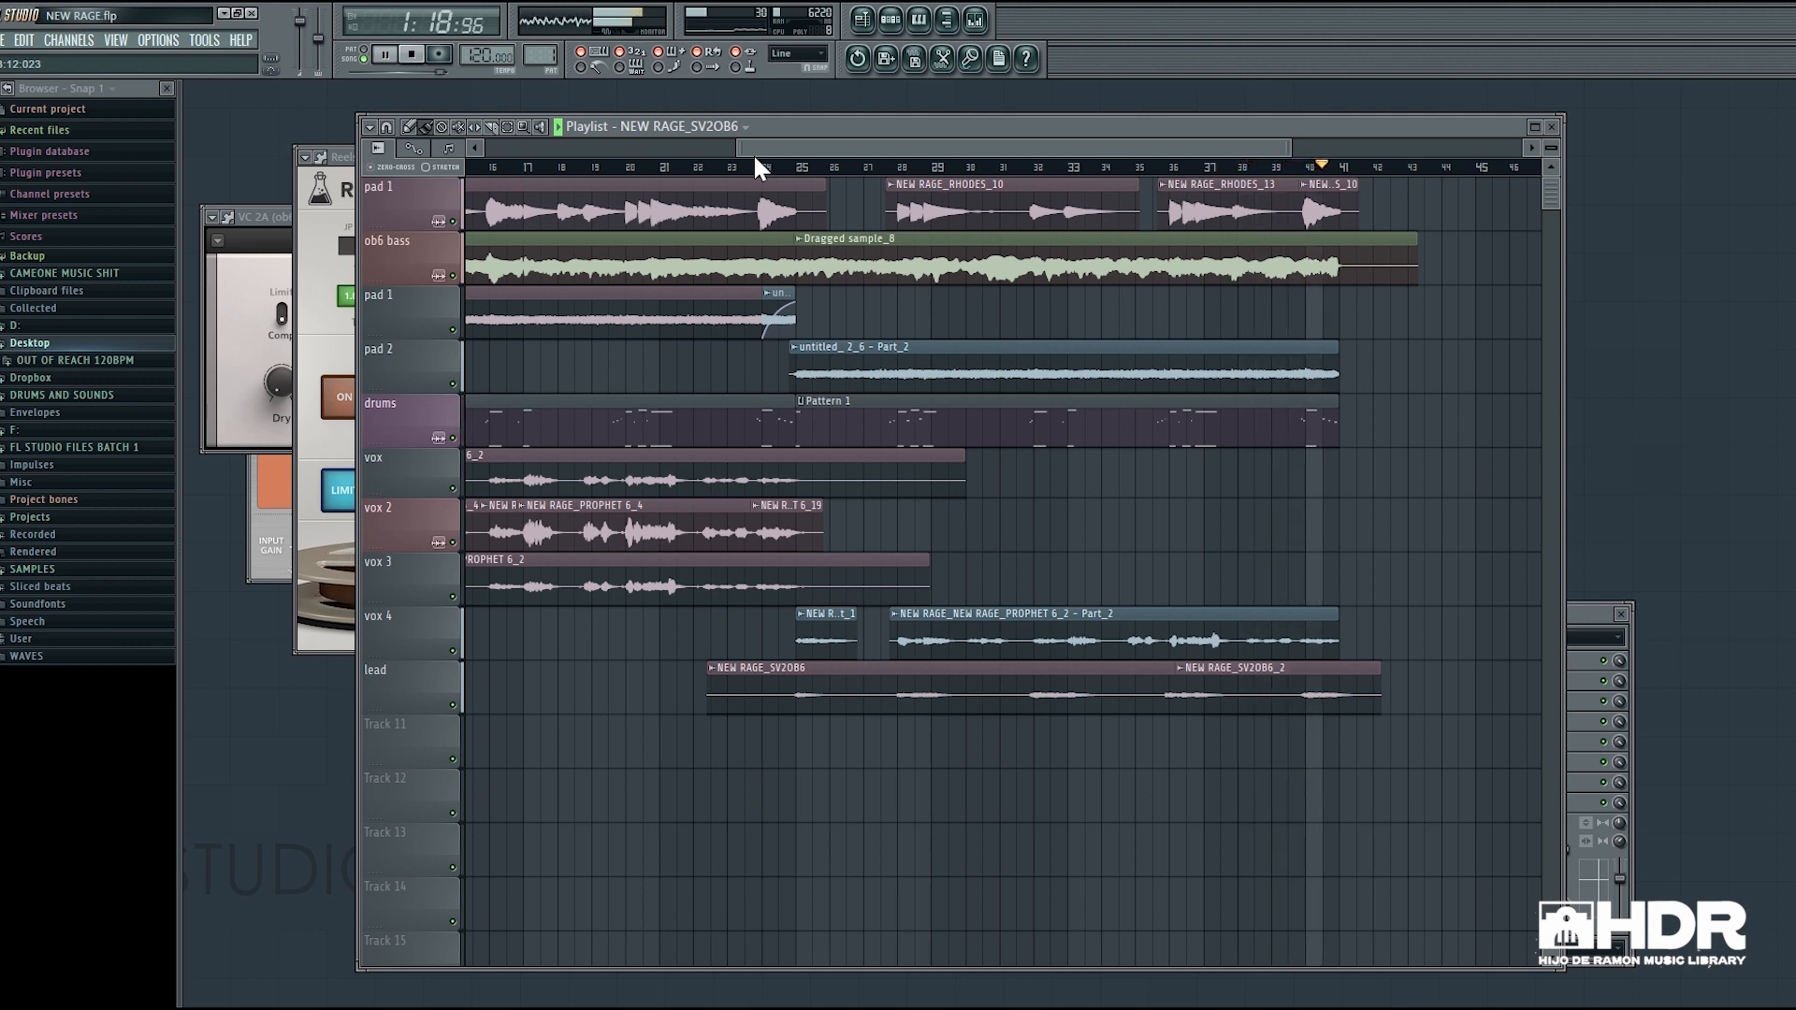
pyautogui.press('space')
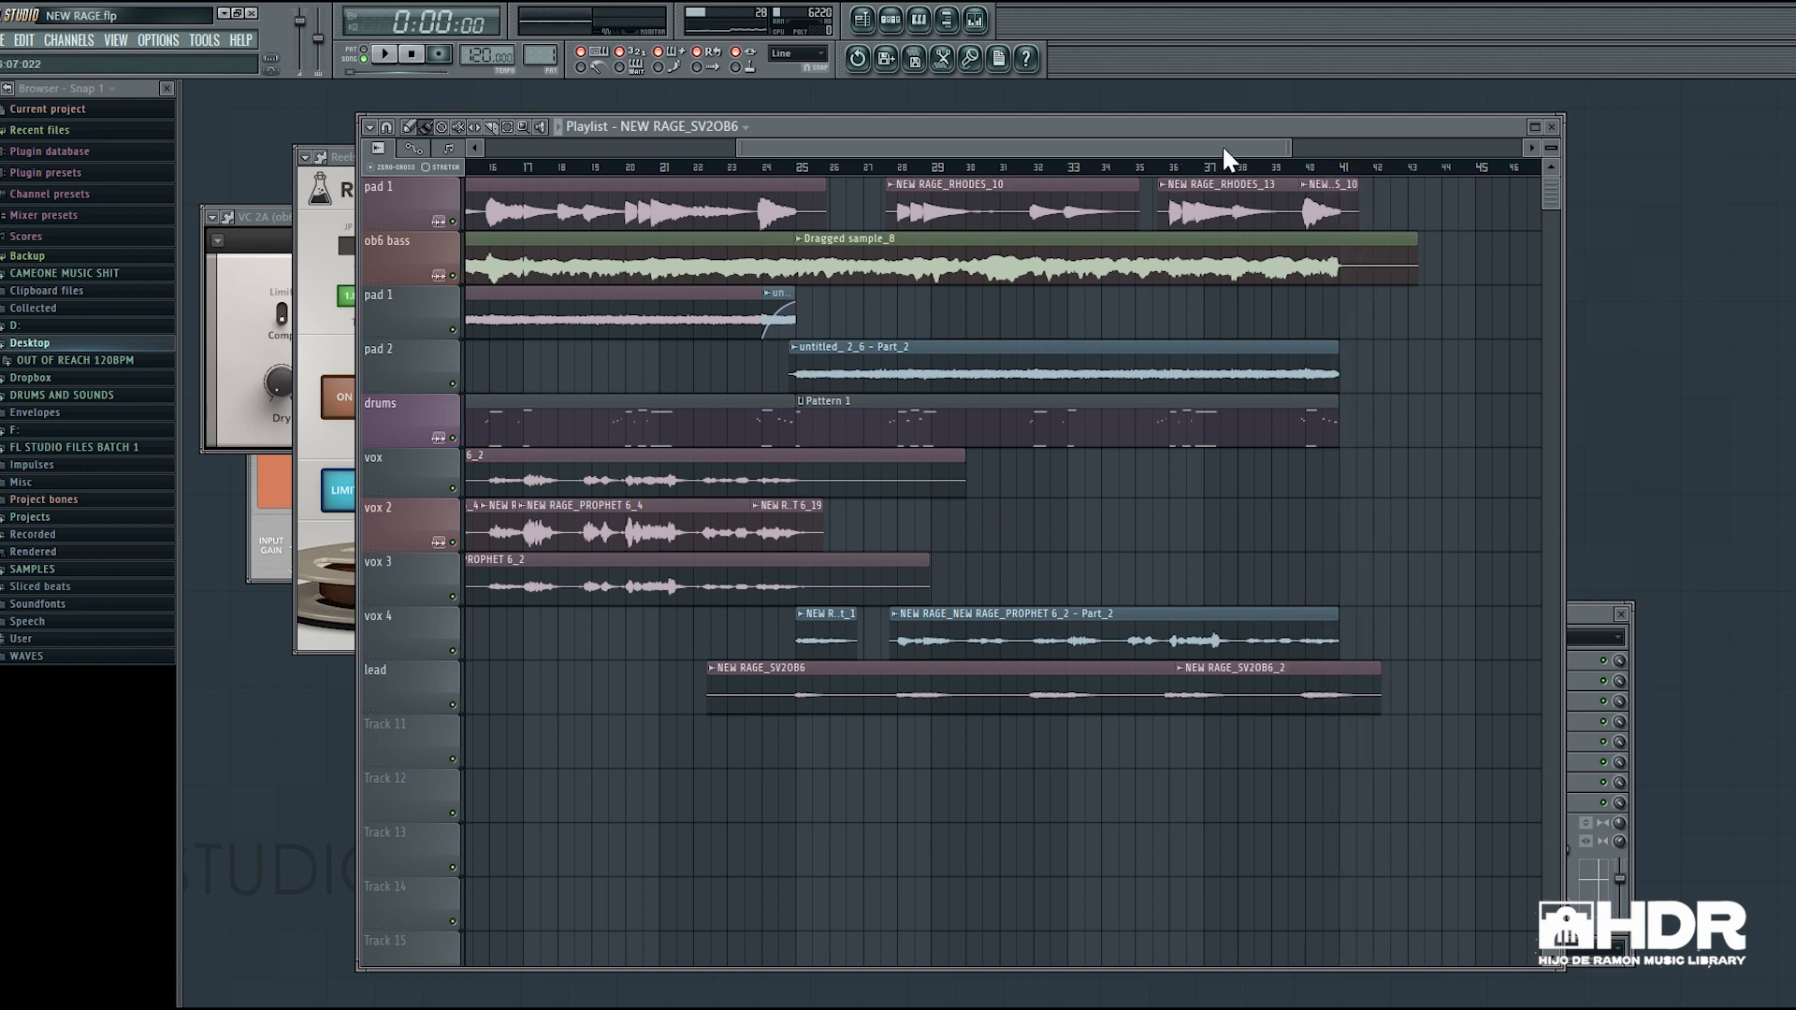
# Save the NEW RAGE project.
pyautogui.scroll(-2, 1223, 157)
pyautogui.hscroll(1, 1133, 144)
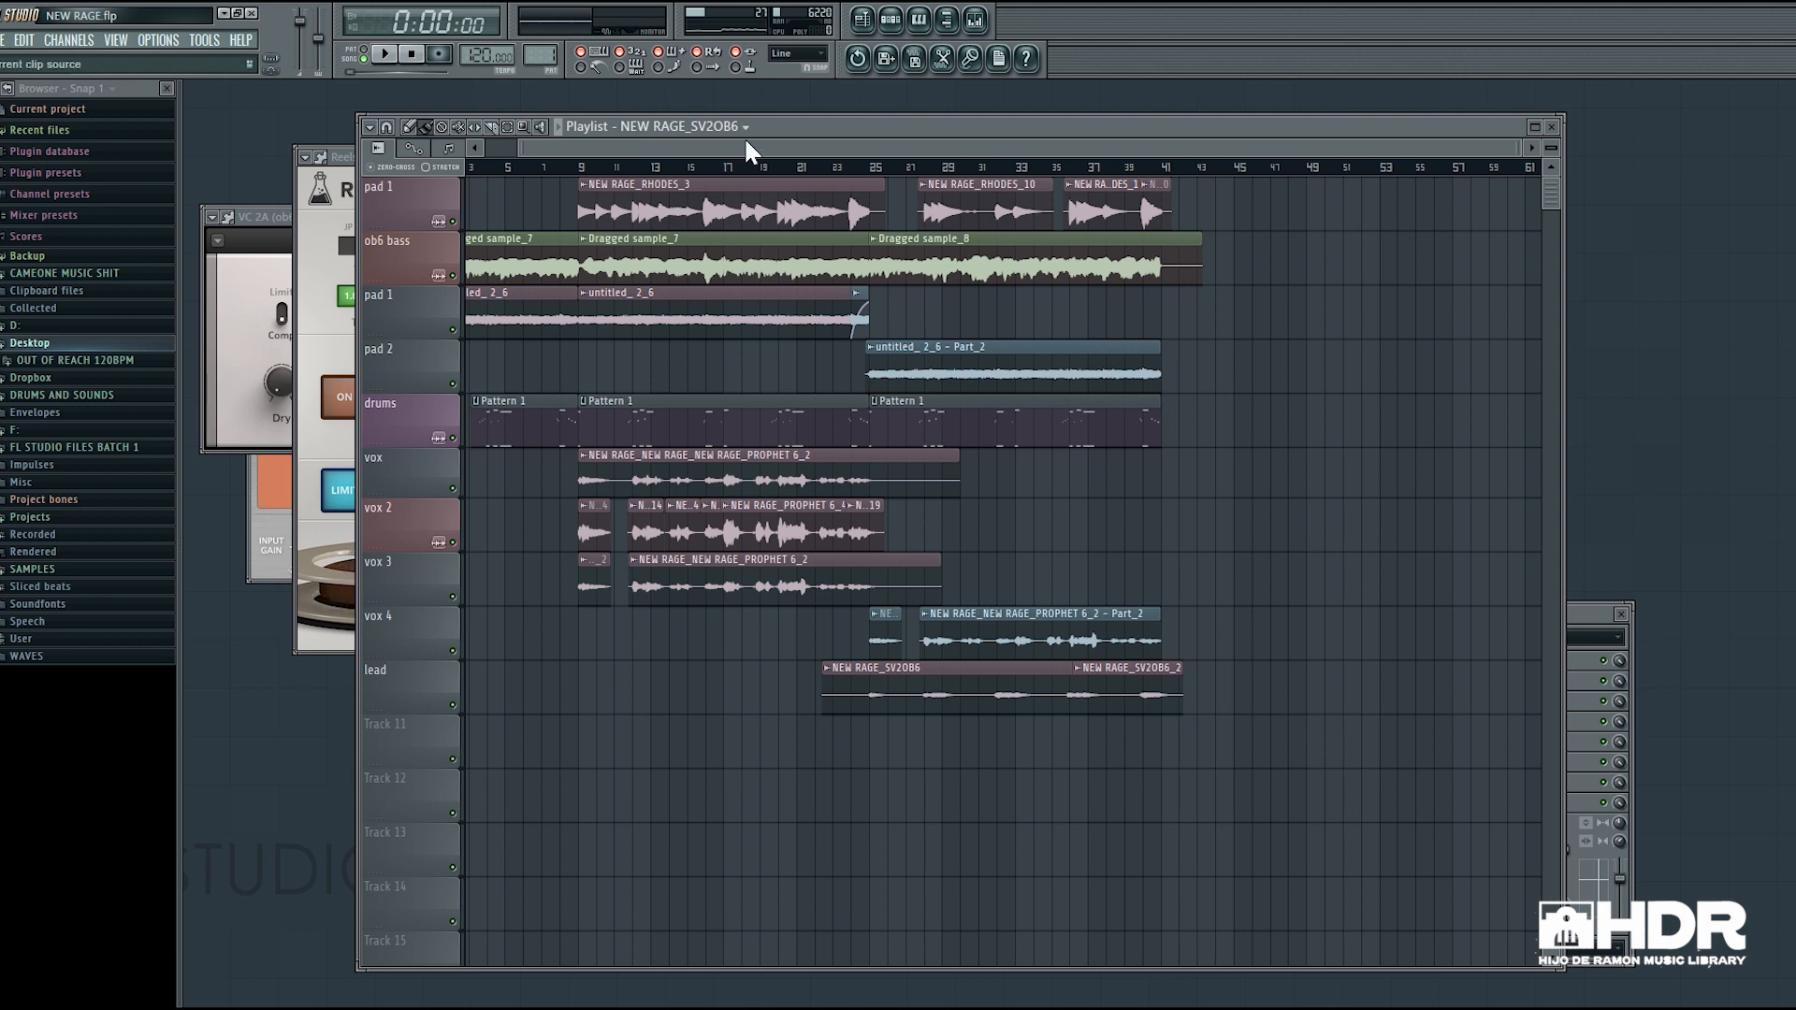
pyautogui.hscroll(1, 794, 164)
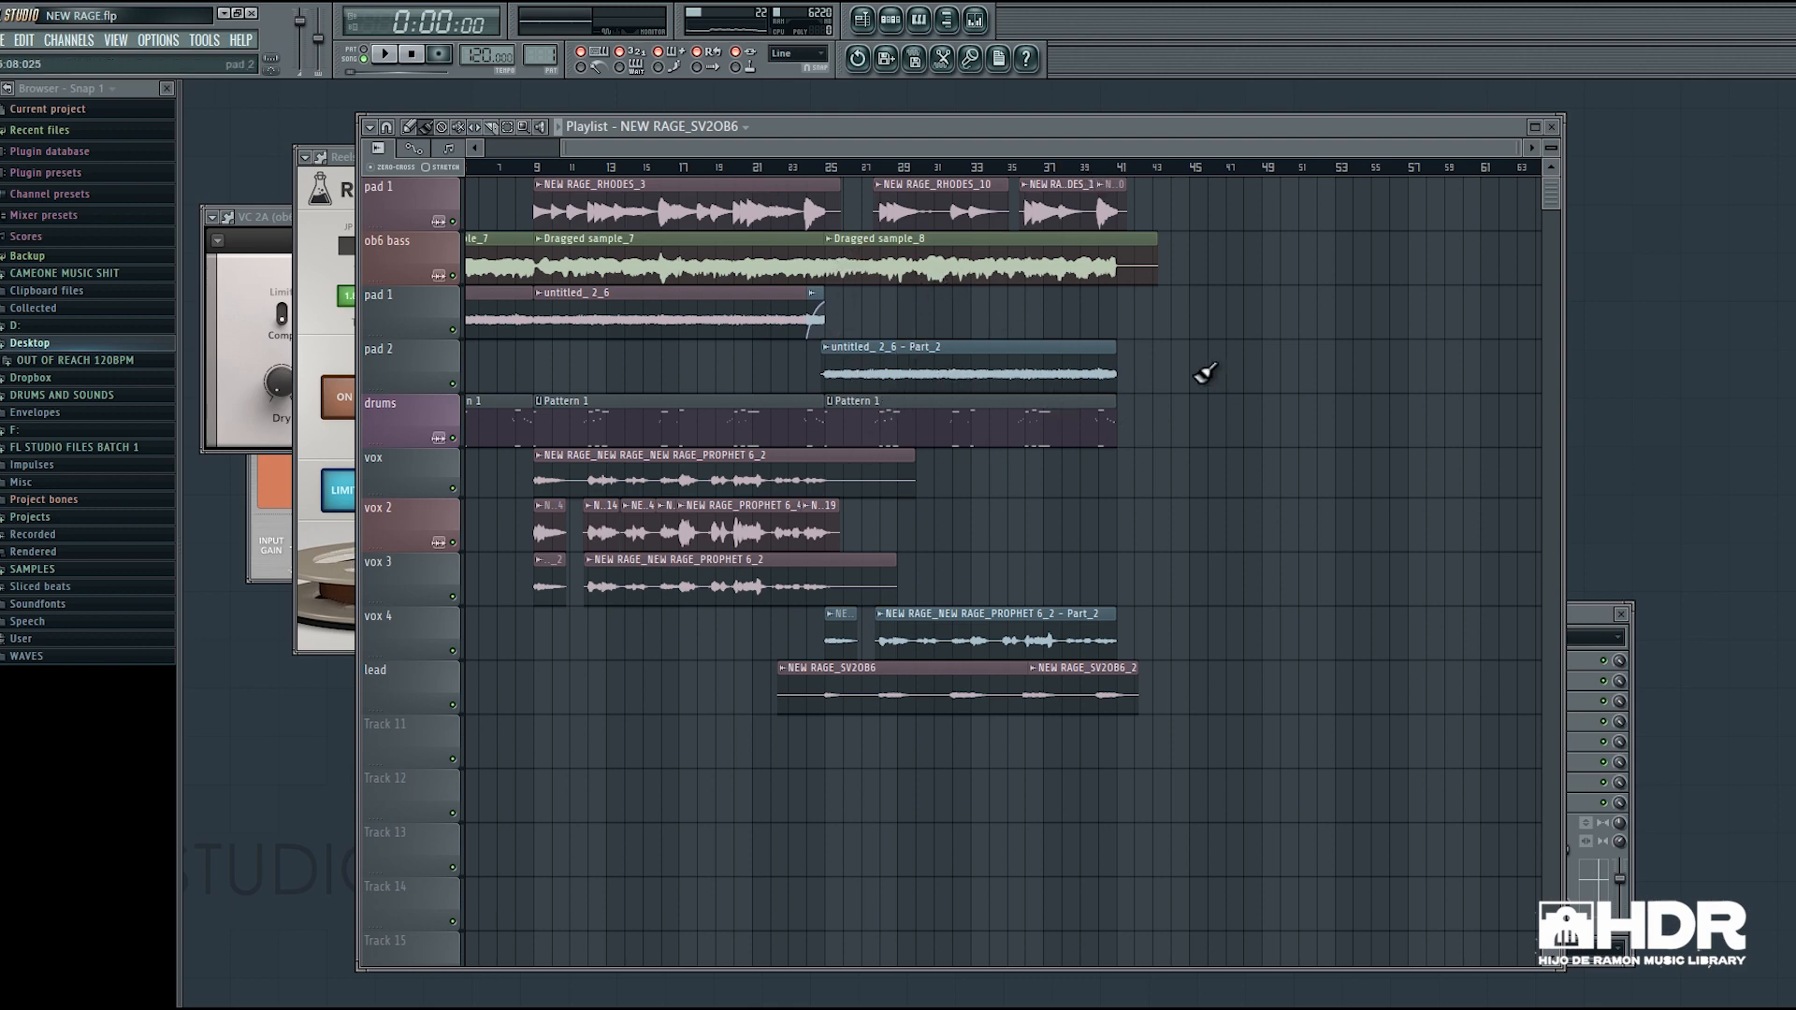
pyautogui.moveTo(900, 148); pyautogui.dragTo(499, 142)
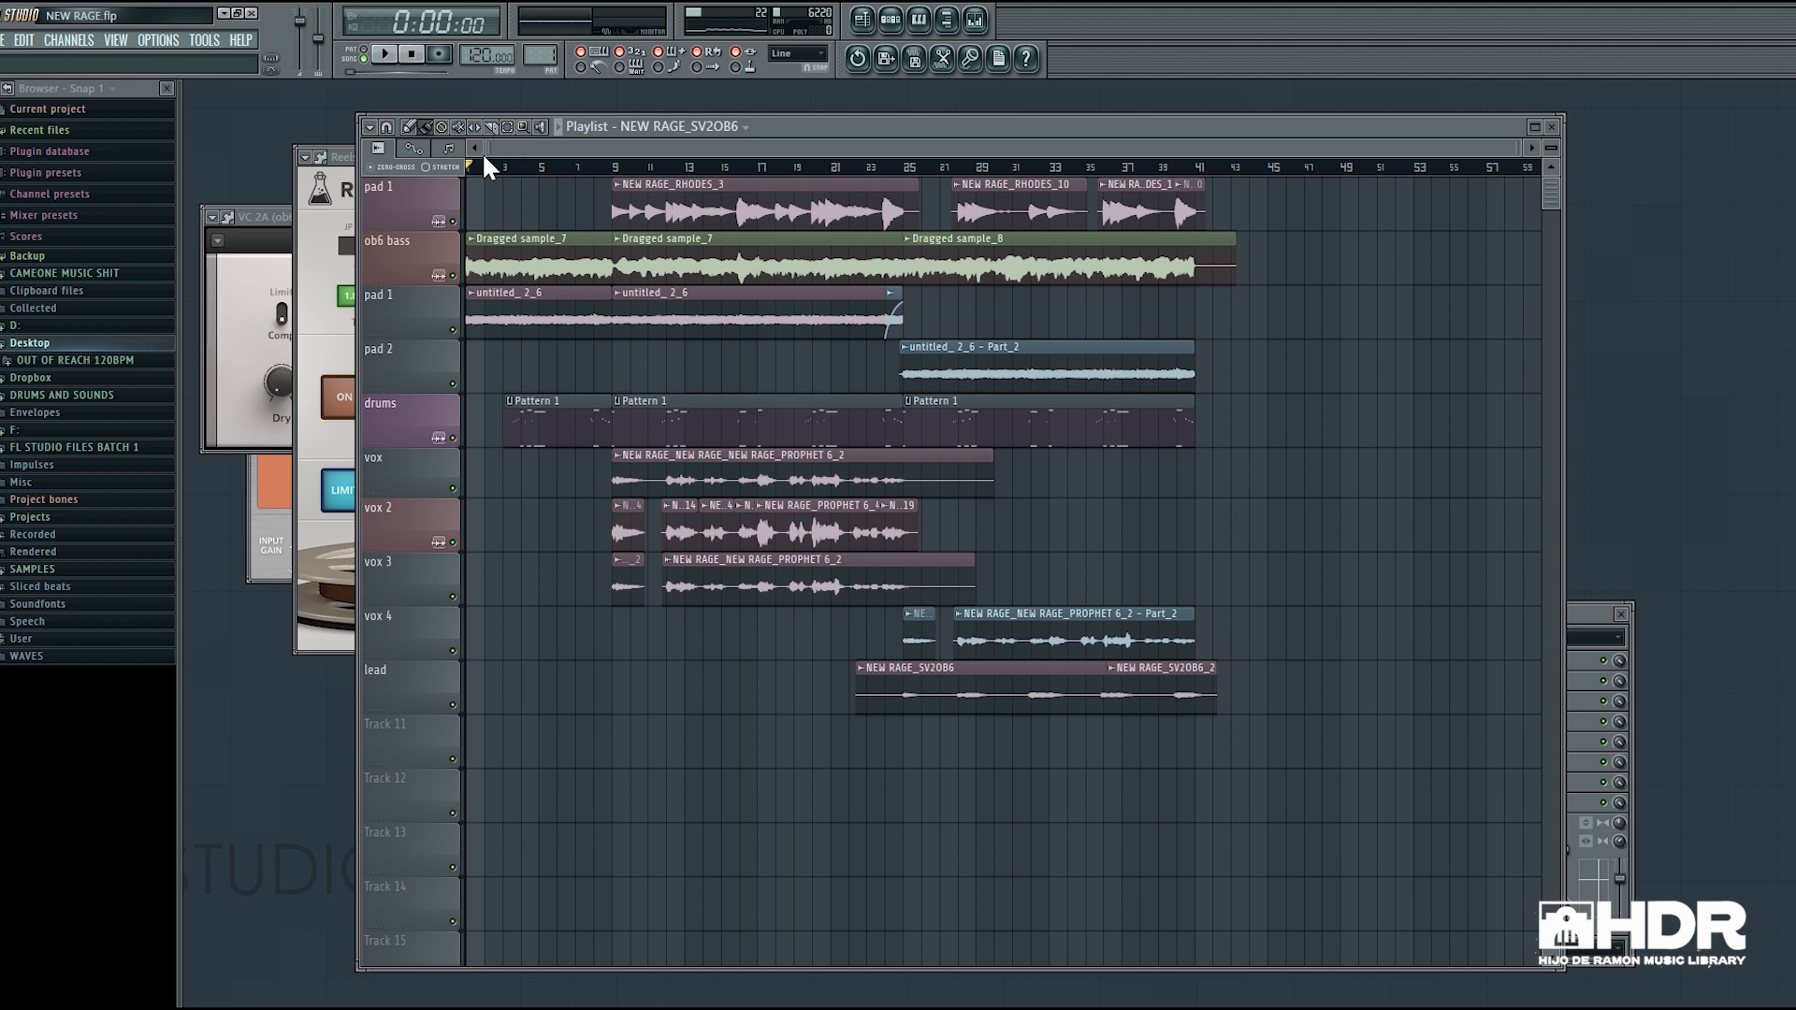
pyautogui.hotkey('ctrl', 's')
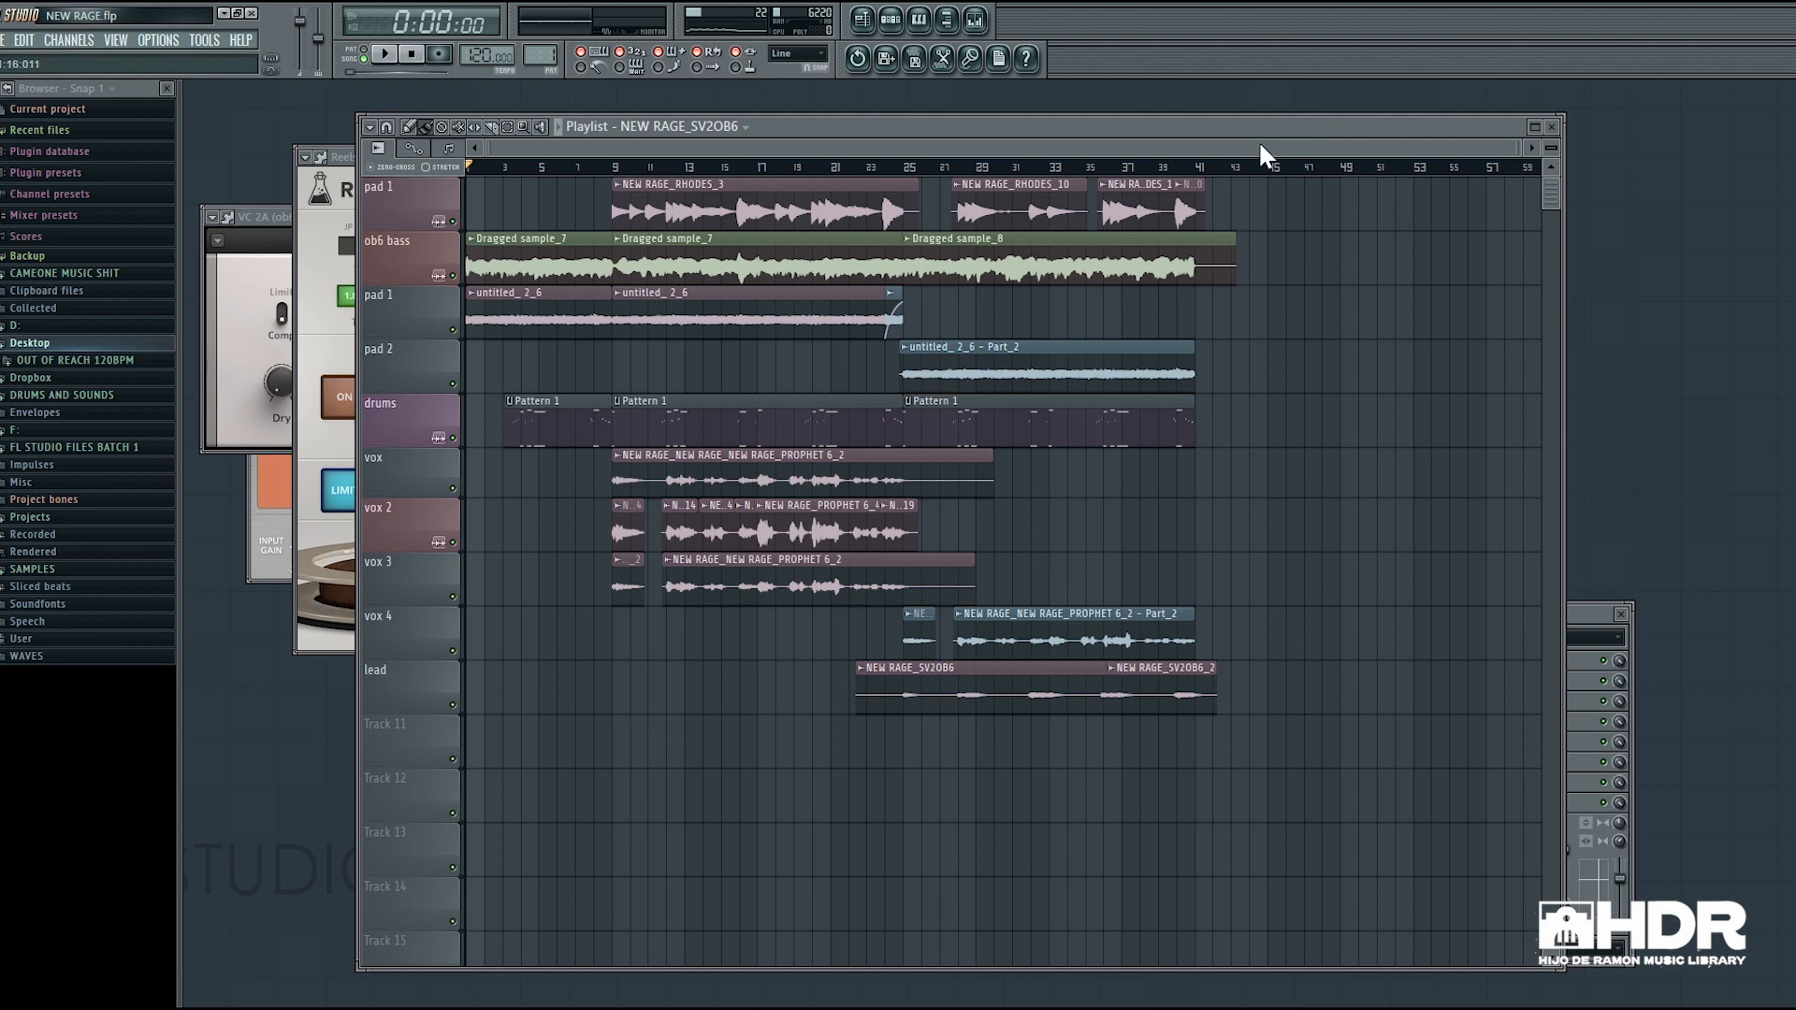
pyautogui.scroll(-5, 1090, 346)
pyautogui.scroll(4, 1071, 348)
pyautogui.scroll(5, 1070, 348)
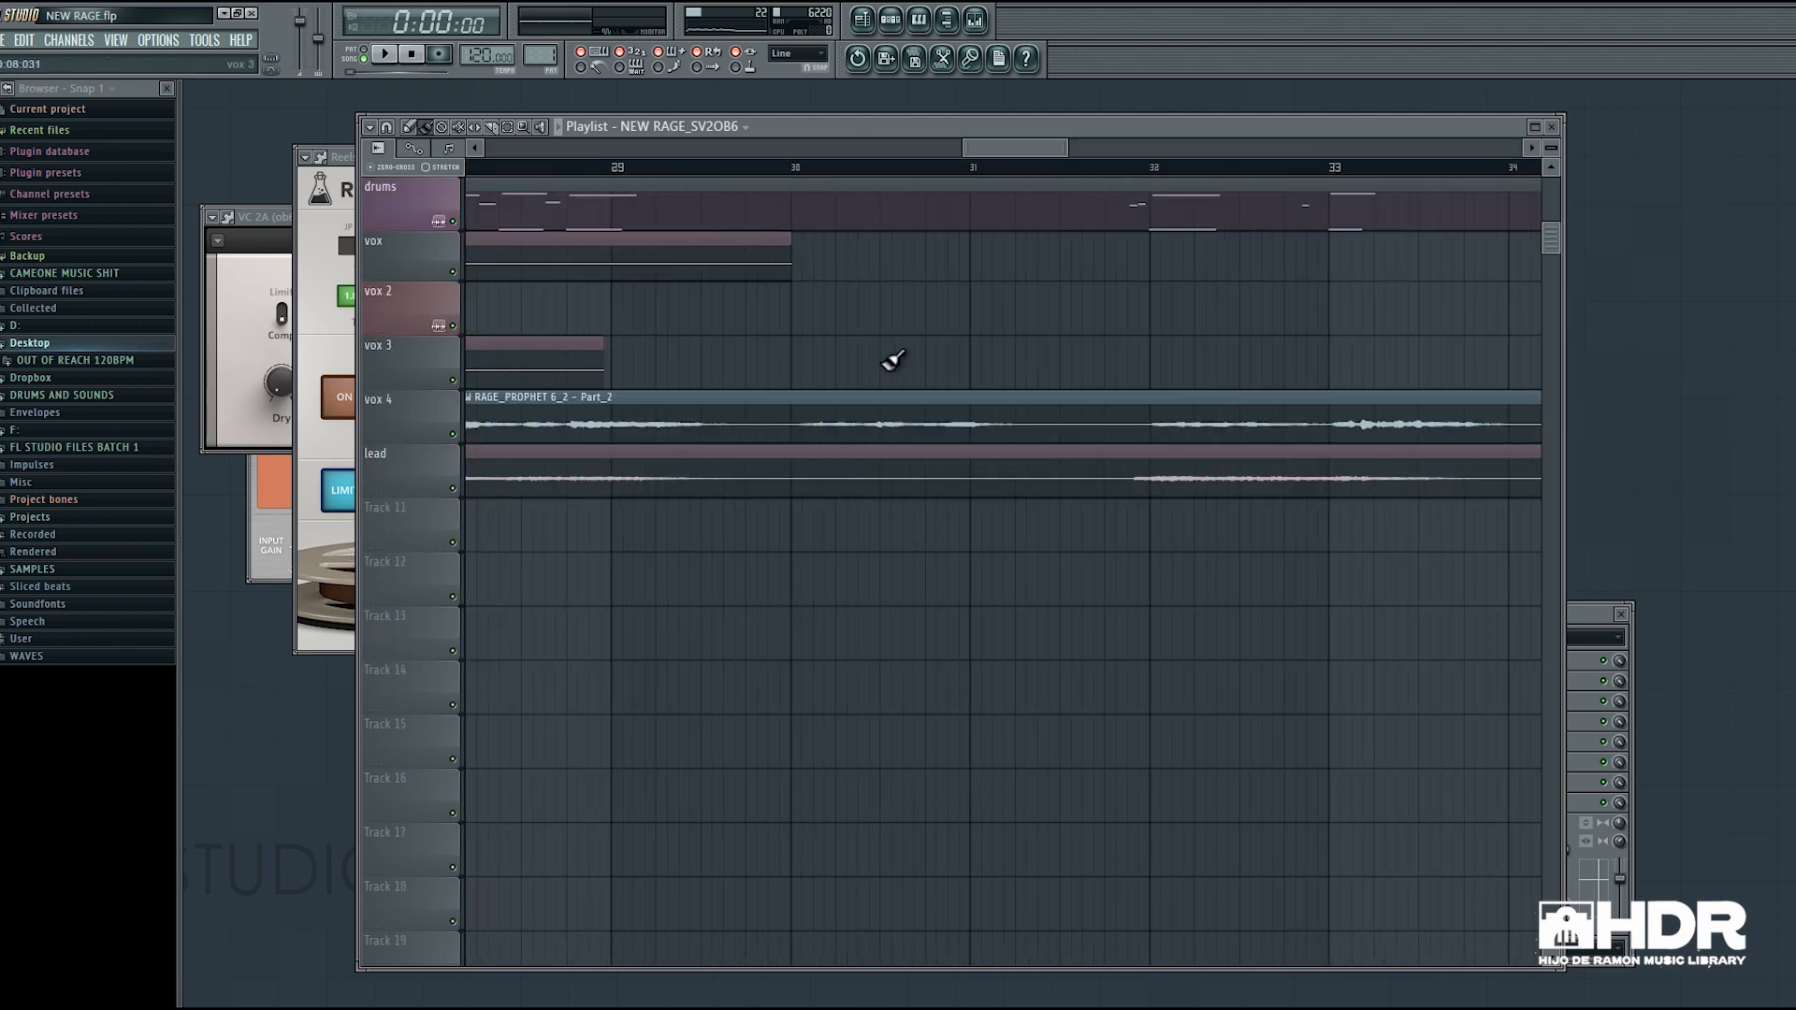
pyautogui.scroll(-4, 906, 380)
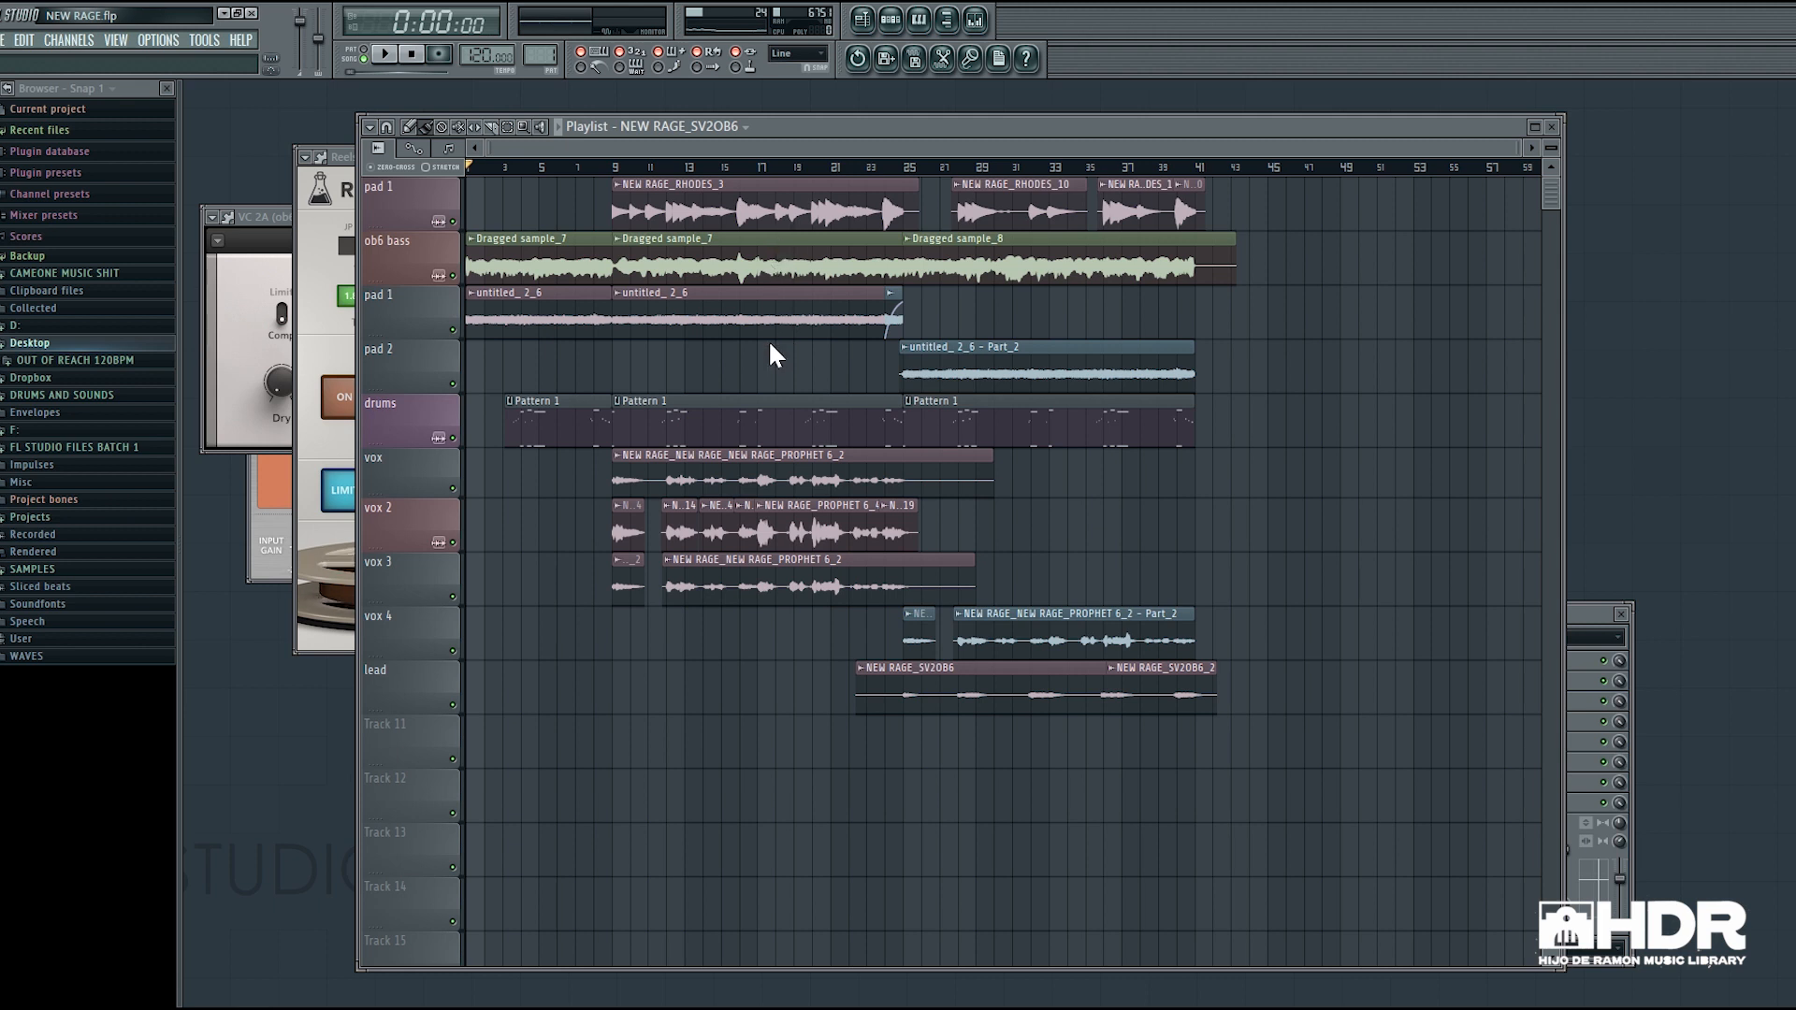
# Open the OUT OF REACH 120BPM project and close its open Fruity Parametric EQ 2 windows.
pyautogui.doubleClick(770, 208)
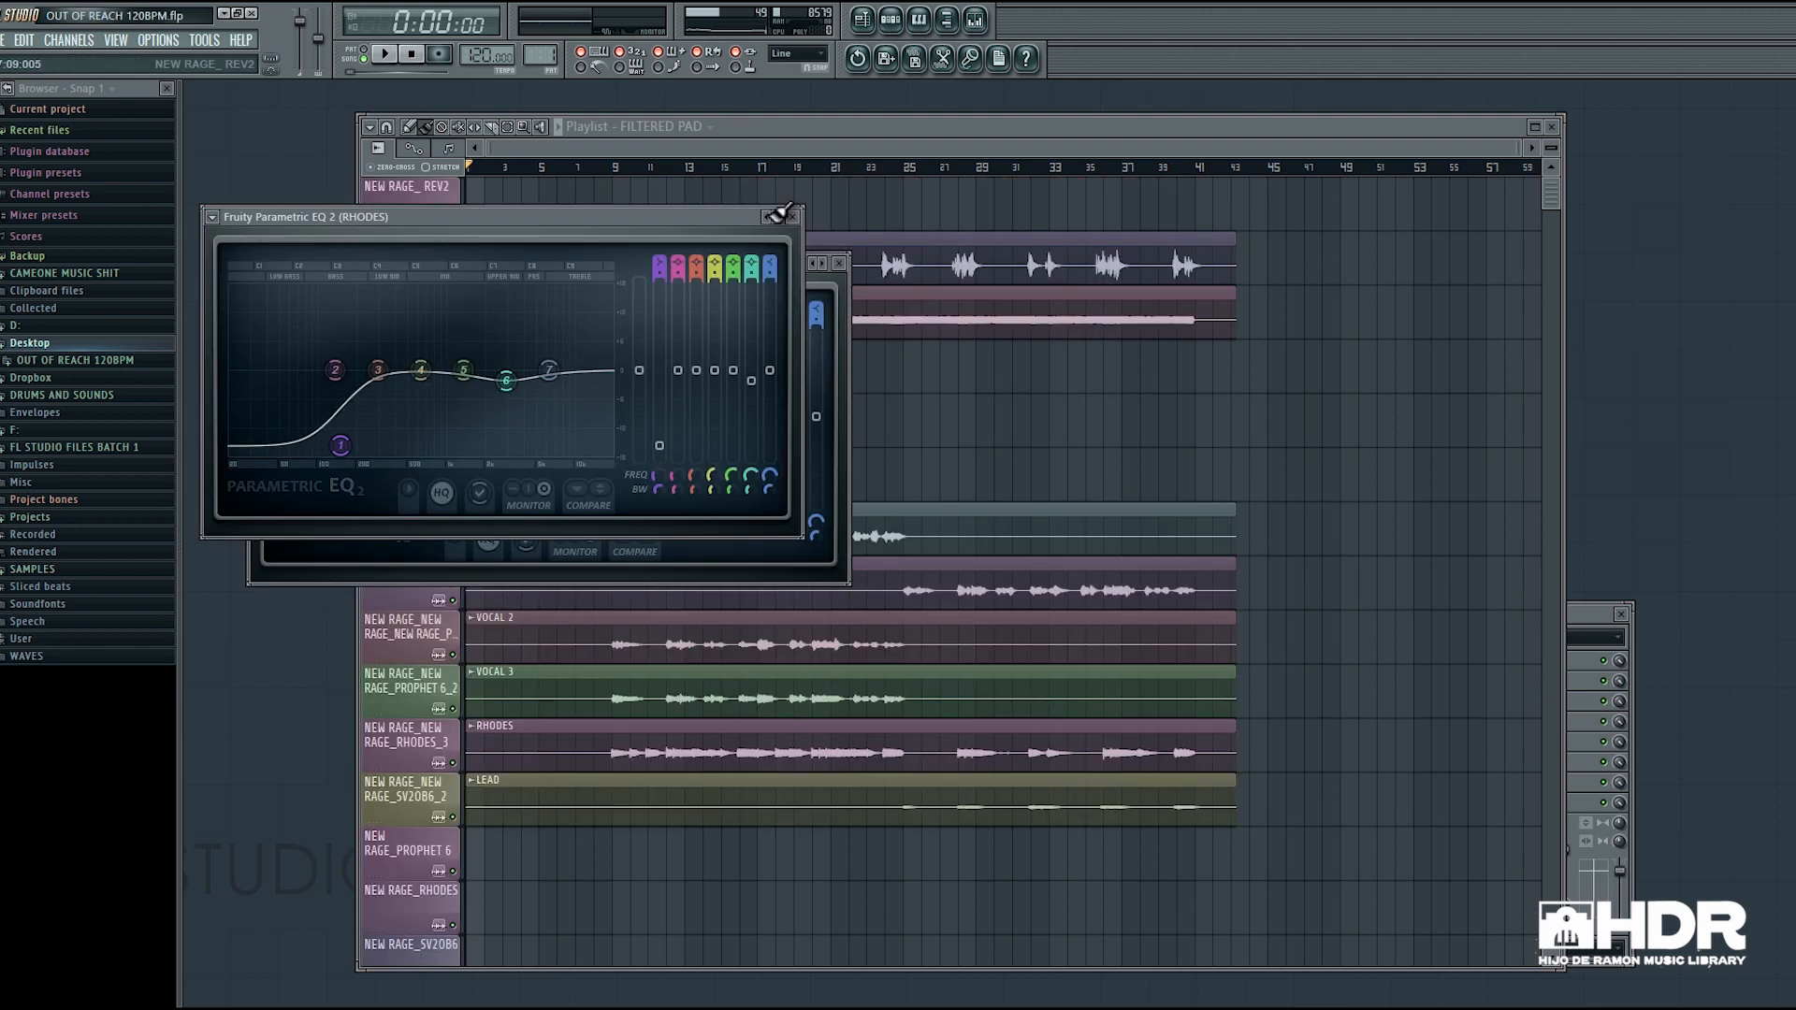
pyautogui.click(792, 216)
pyautogui.click(839, 263)
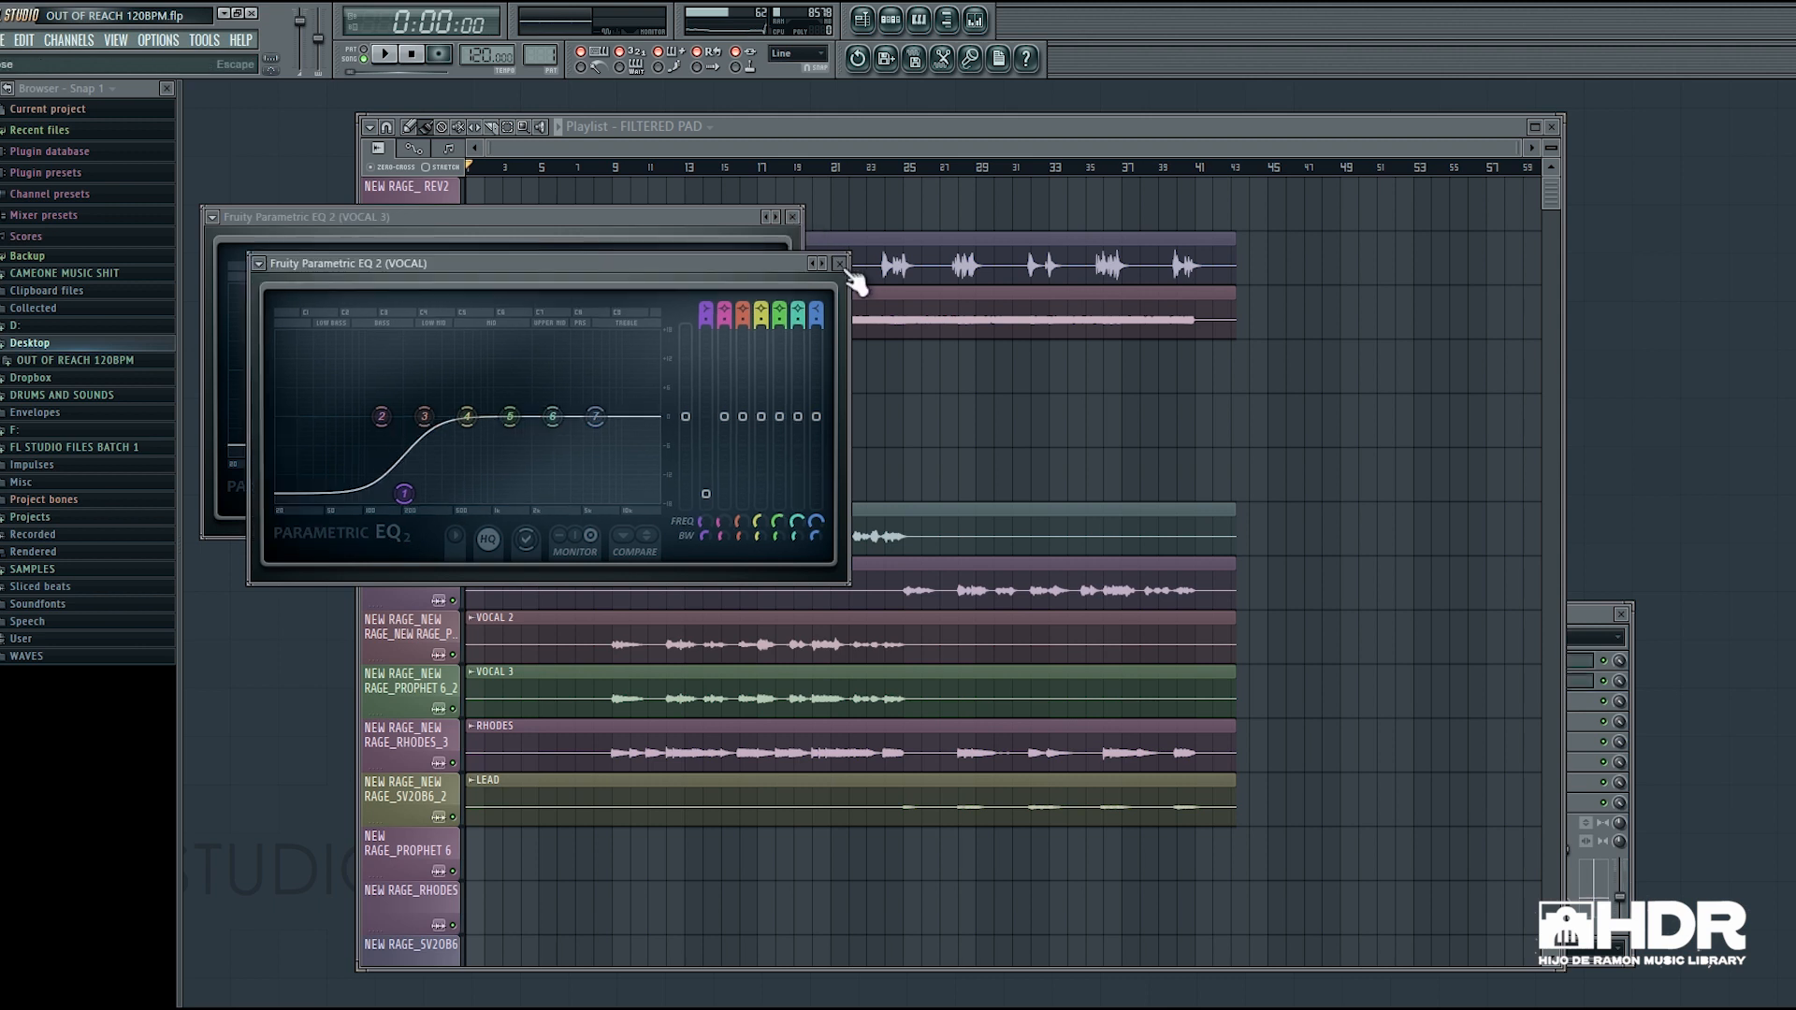
pyautogui.click(792, 217)
pyautogui.click(793, 217)
pyautogui.click(793, 217)
pyautogui.click(793, 217)
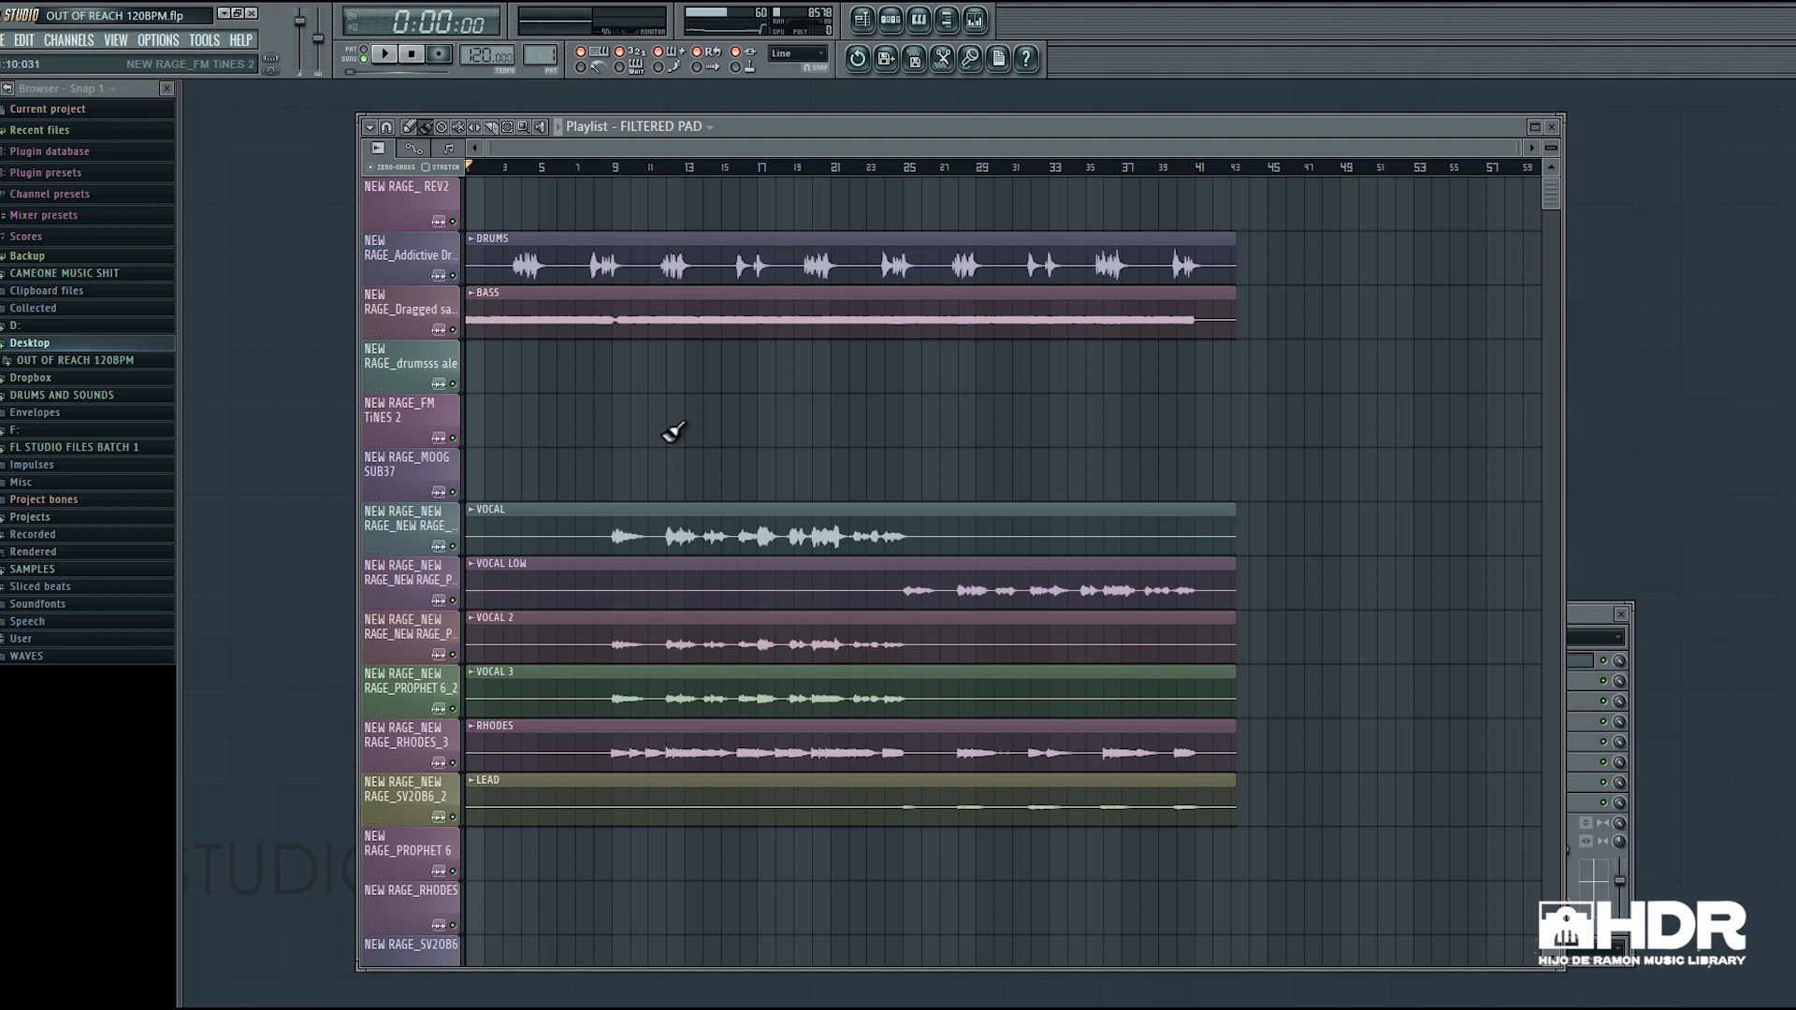
# Review the effect slots of the mixer tracks from FILTERED PAD back to BASS, and return to the playlist.
pyautogui.click(1596, 621)
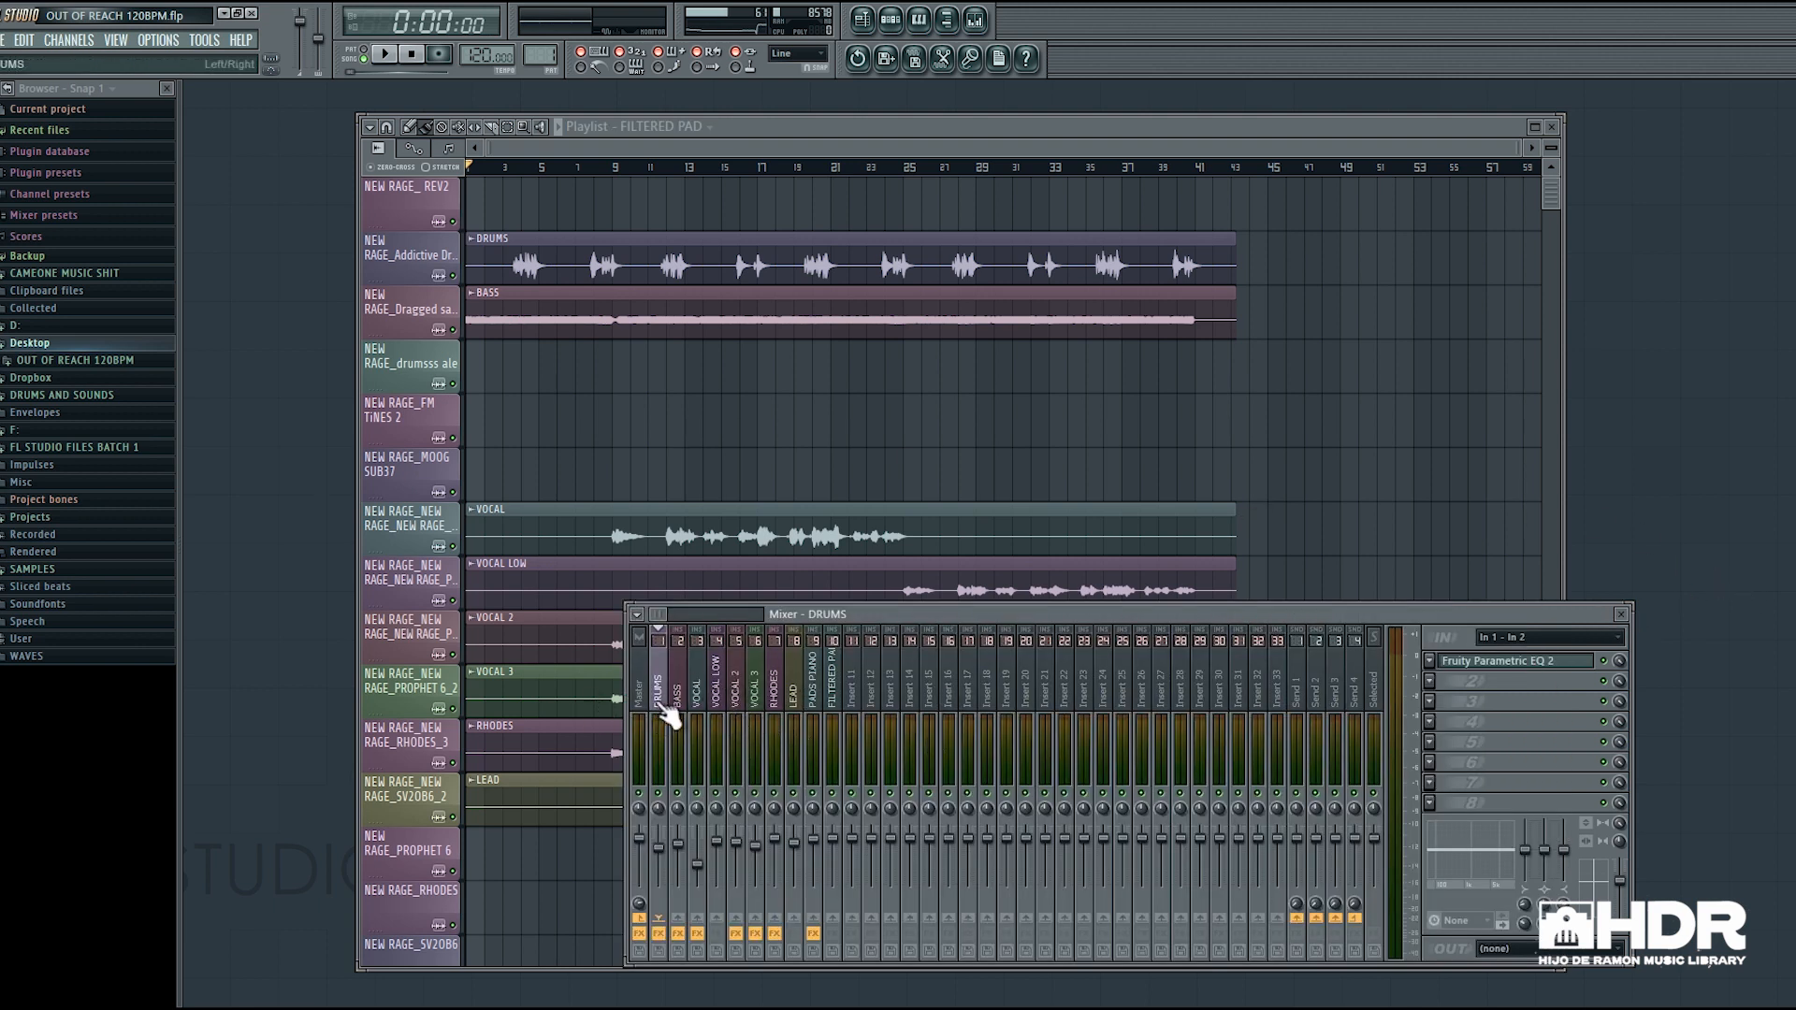
pyautogui.moveTo(867, 612); pyautogui.dragTo(882, 460)
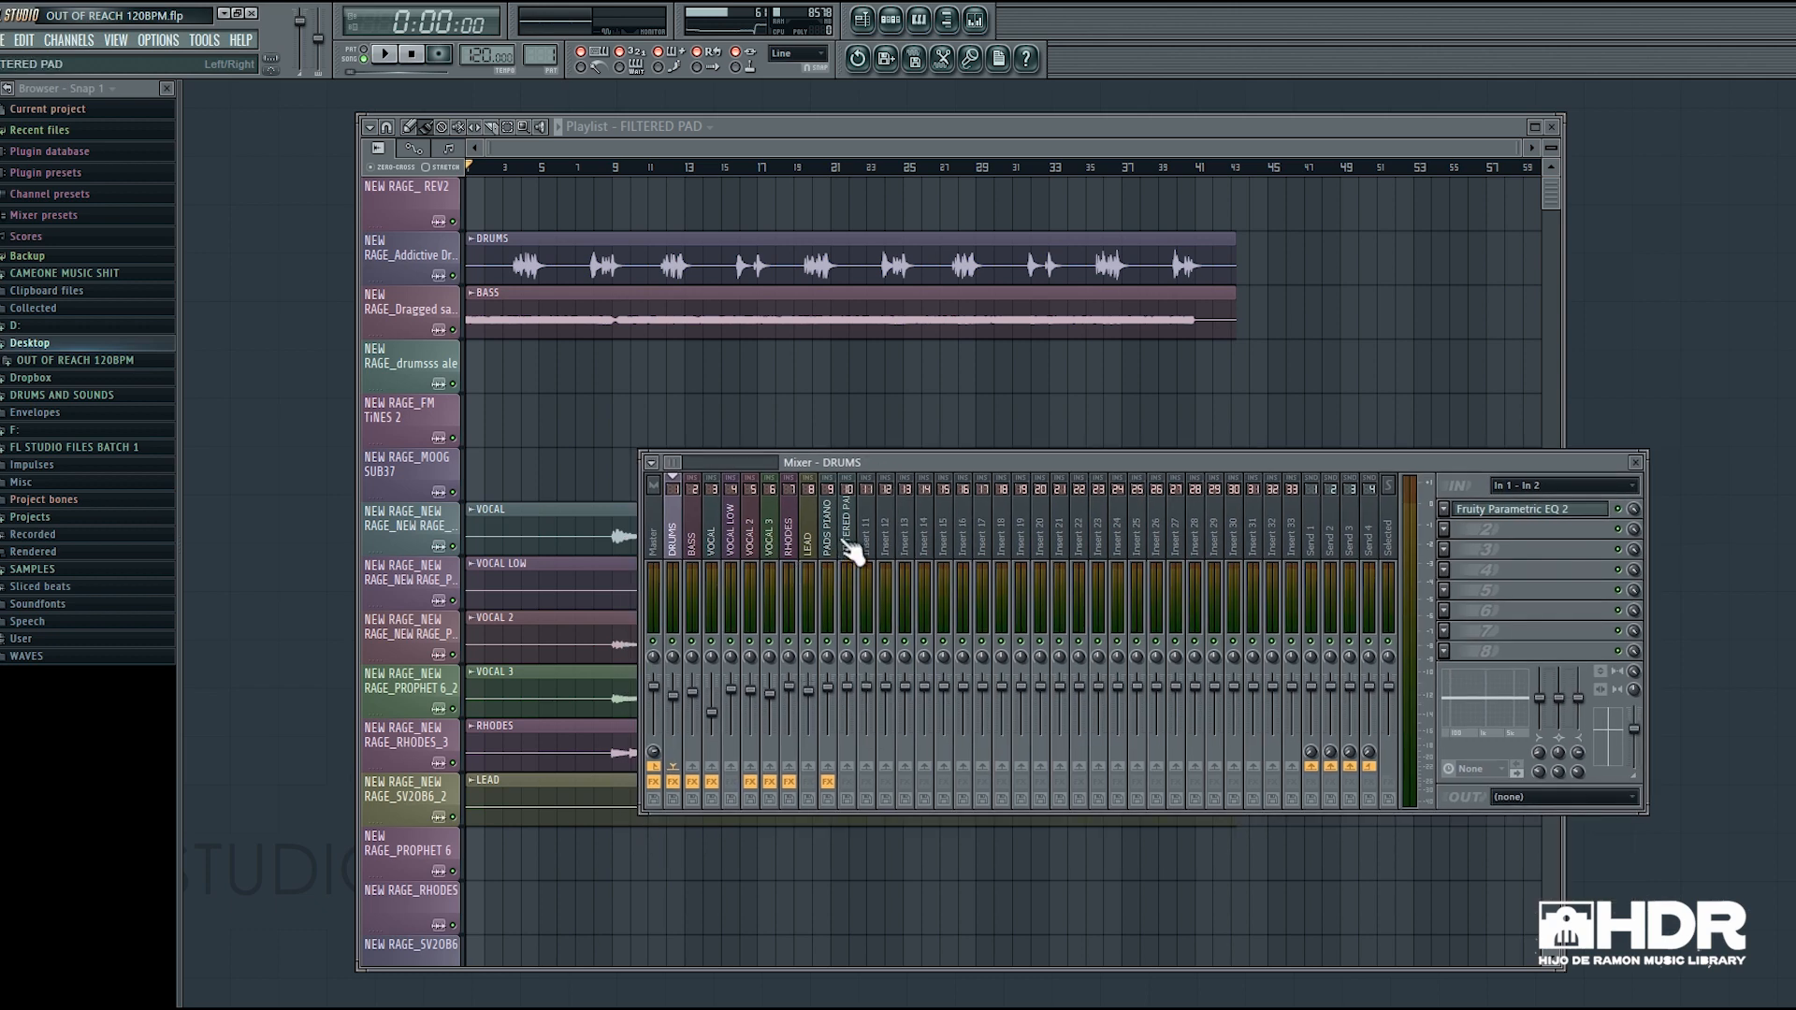
pyautogui.click(849, 541)
pyautogui.press('Left')
pyautogui.press('Left')
pyautogui.press('Left')
pyautogui.press('Left')
pyautogui.press('Left')
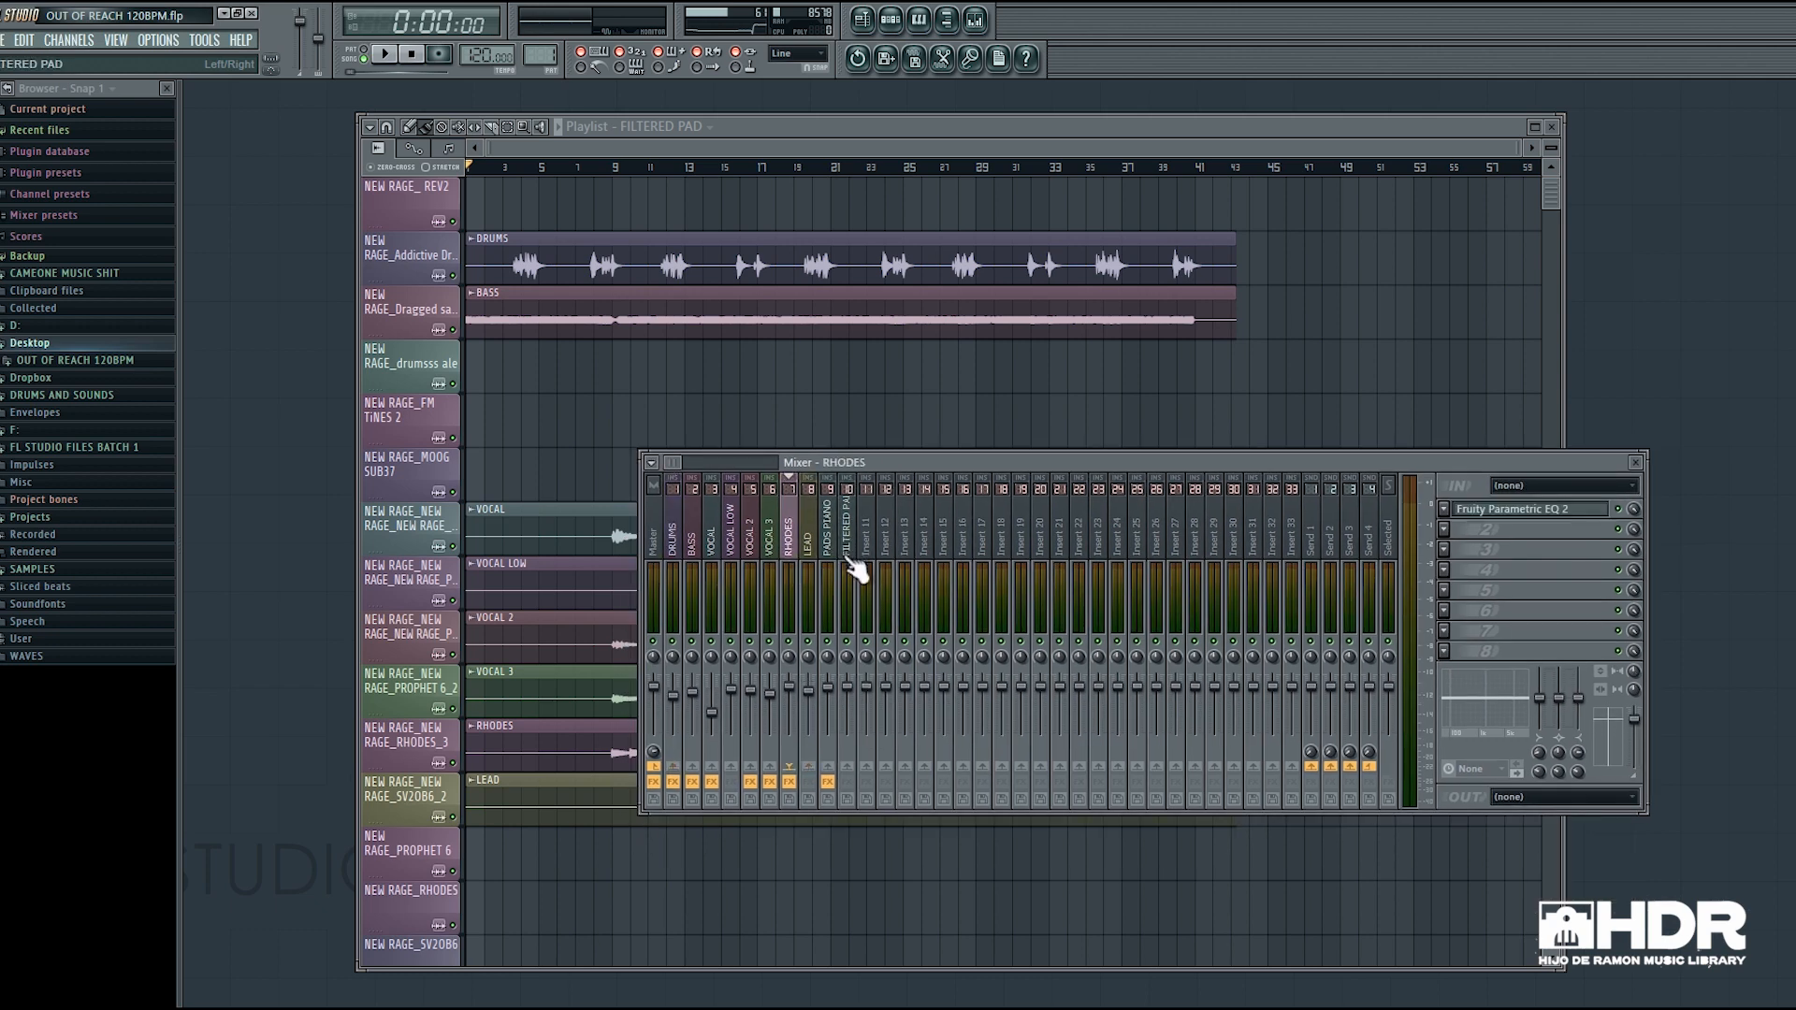
pyautogui.press('Left')
pyautogui.press('Left')
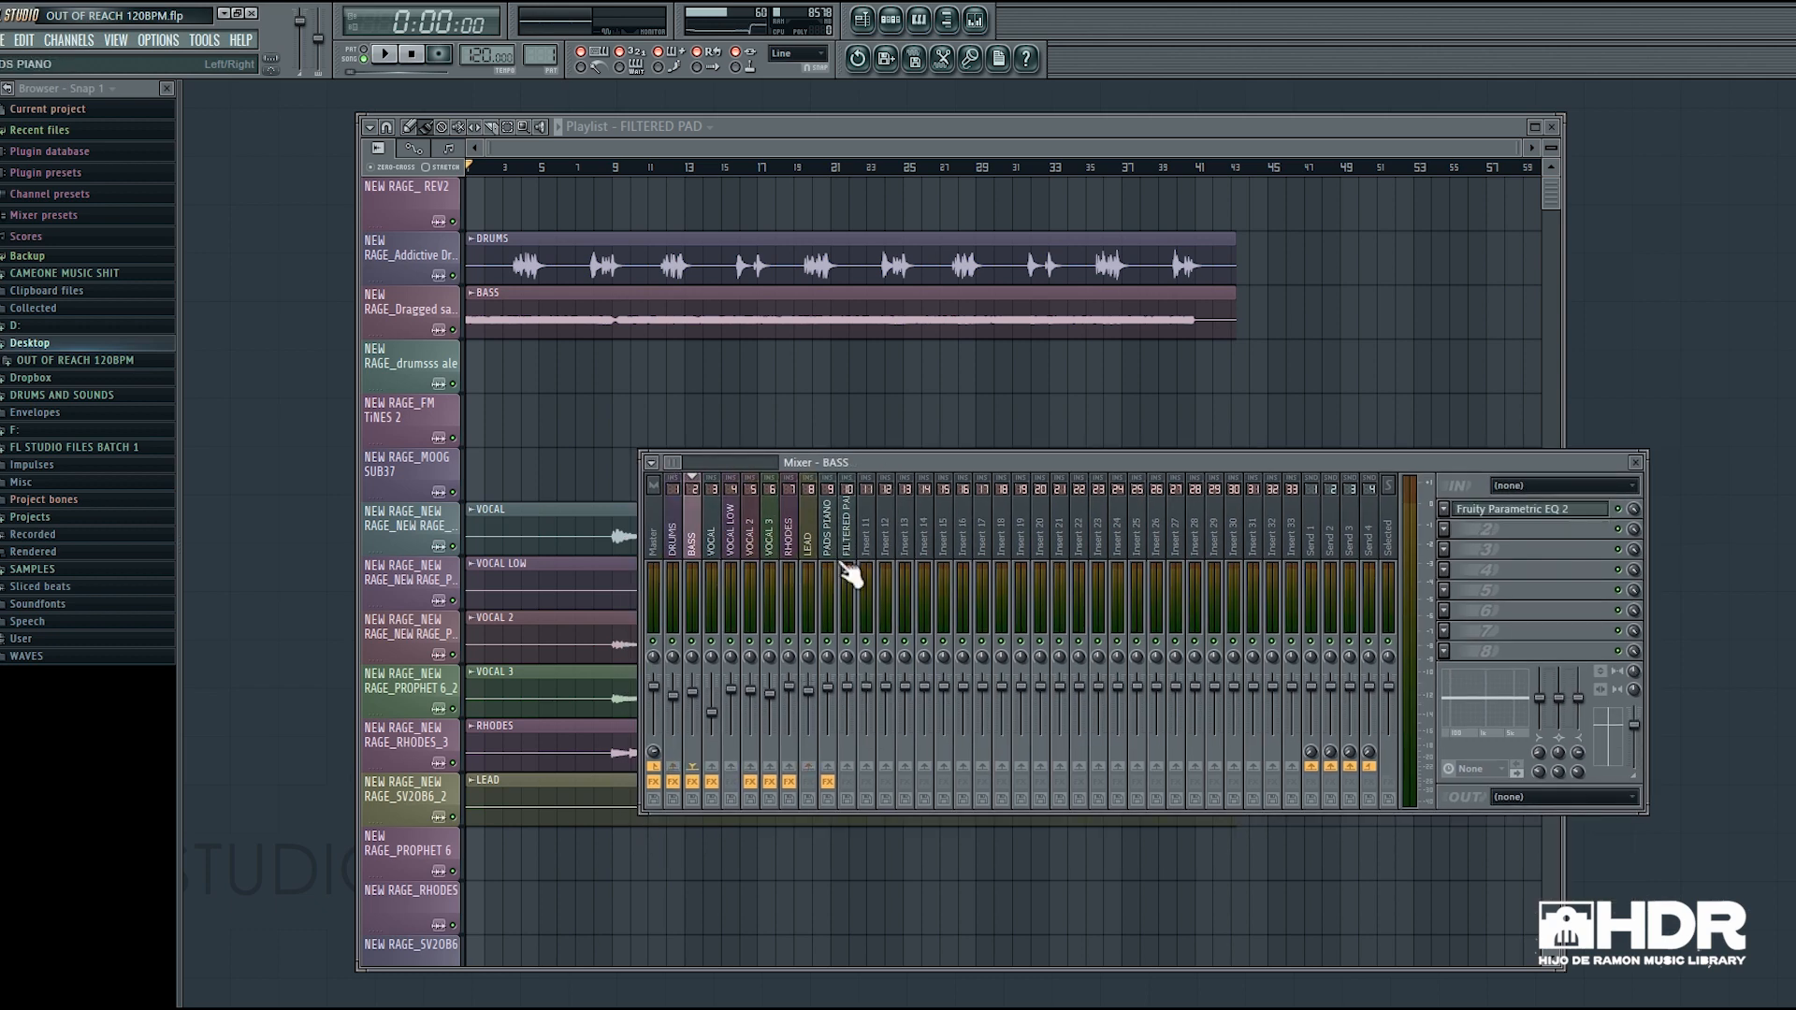
pyautogui.click(780, 141)
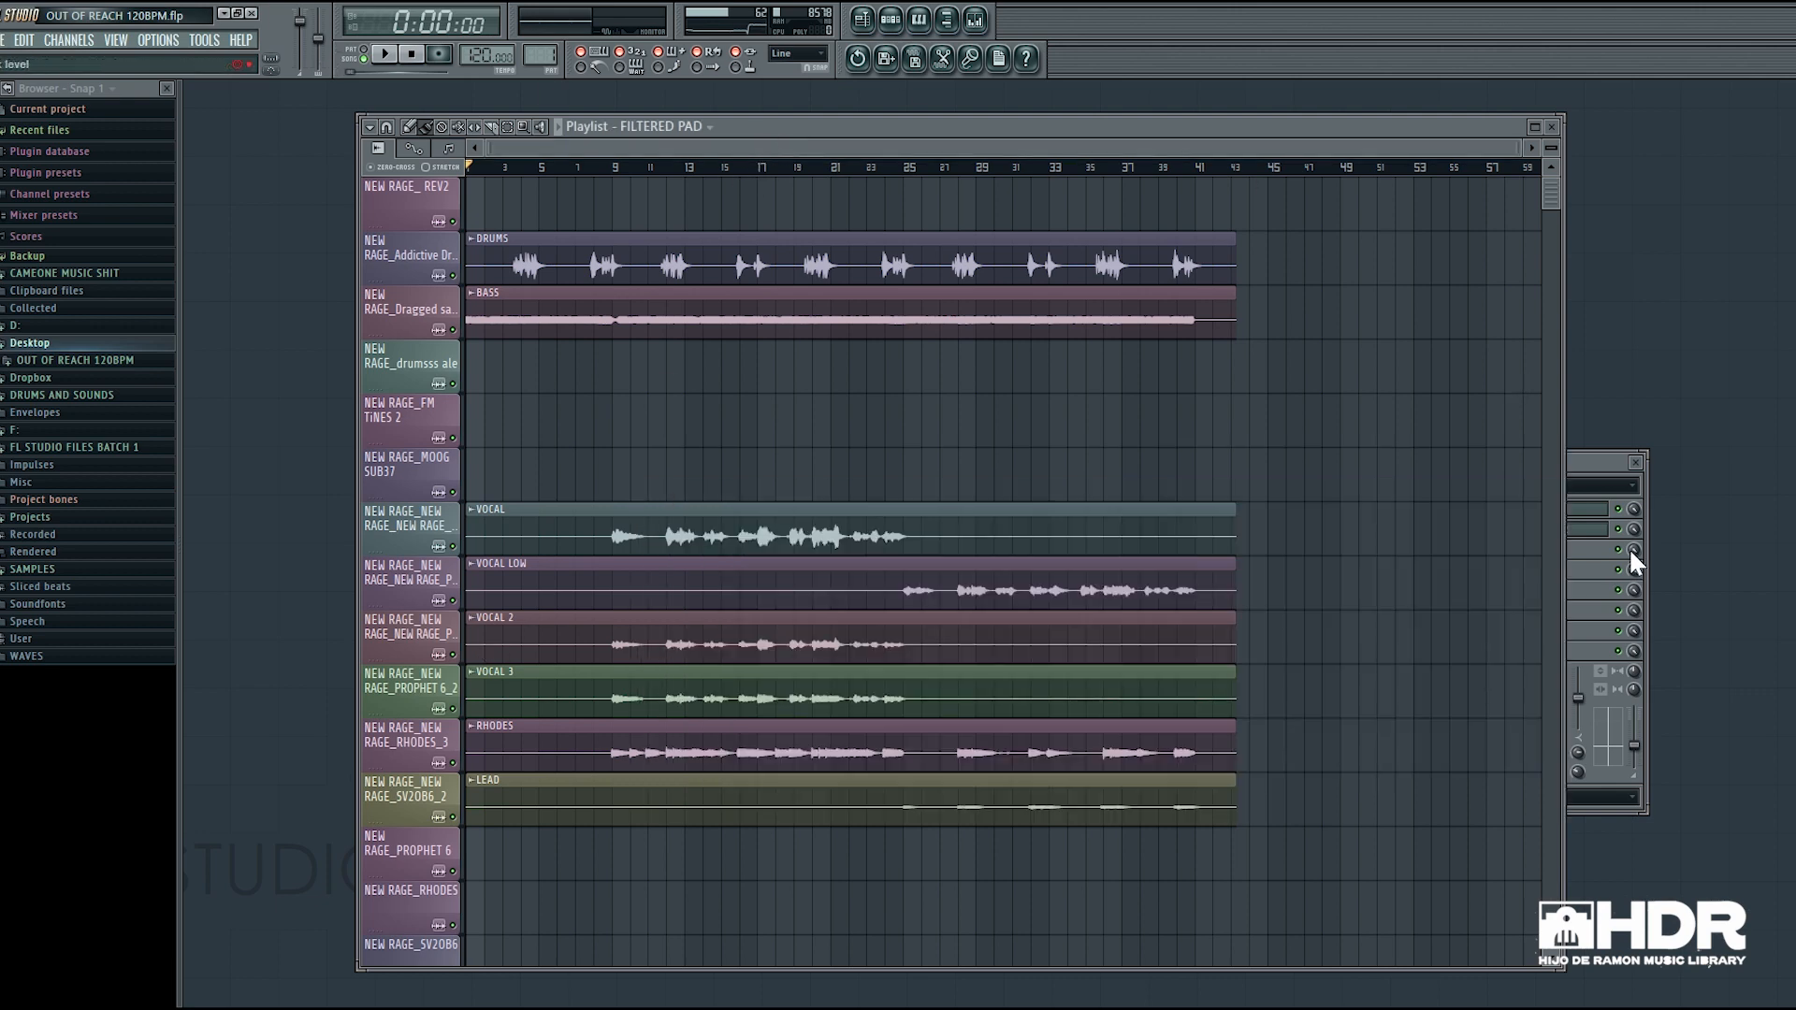
# Select the Master mixer track and solo its empty fifth effect slot to bypass the other effects.
pyautogui.click(1596, 460)
pyautogui.press('Left')
pyautogui.press('Left')
pyautogui.press('Left')
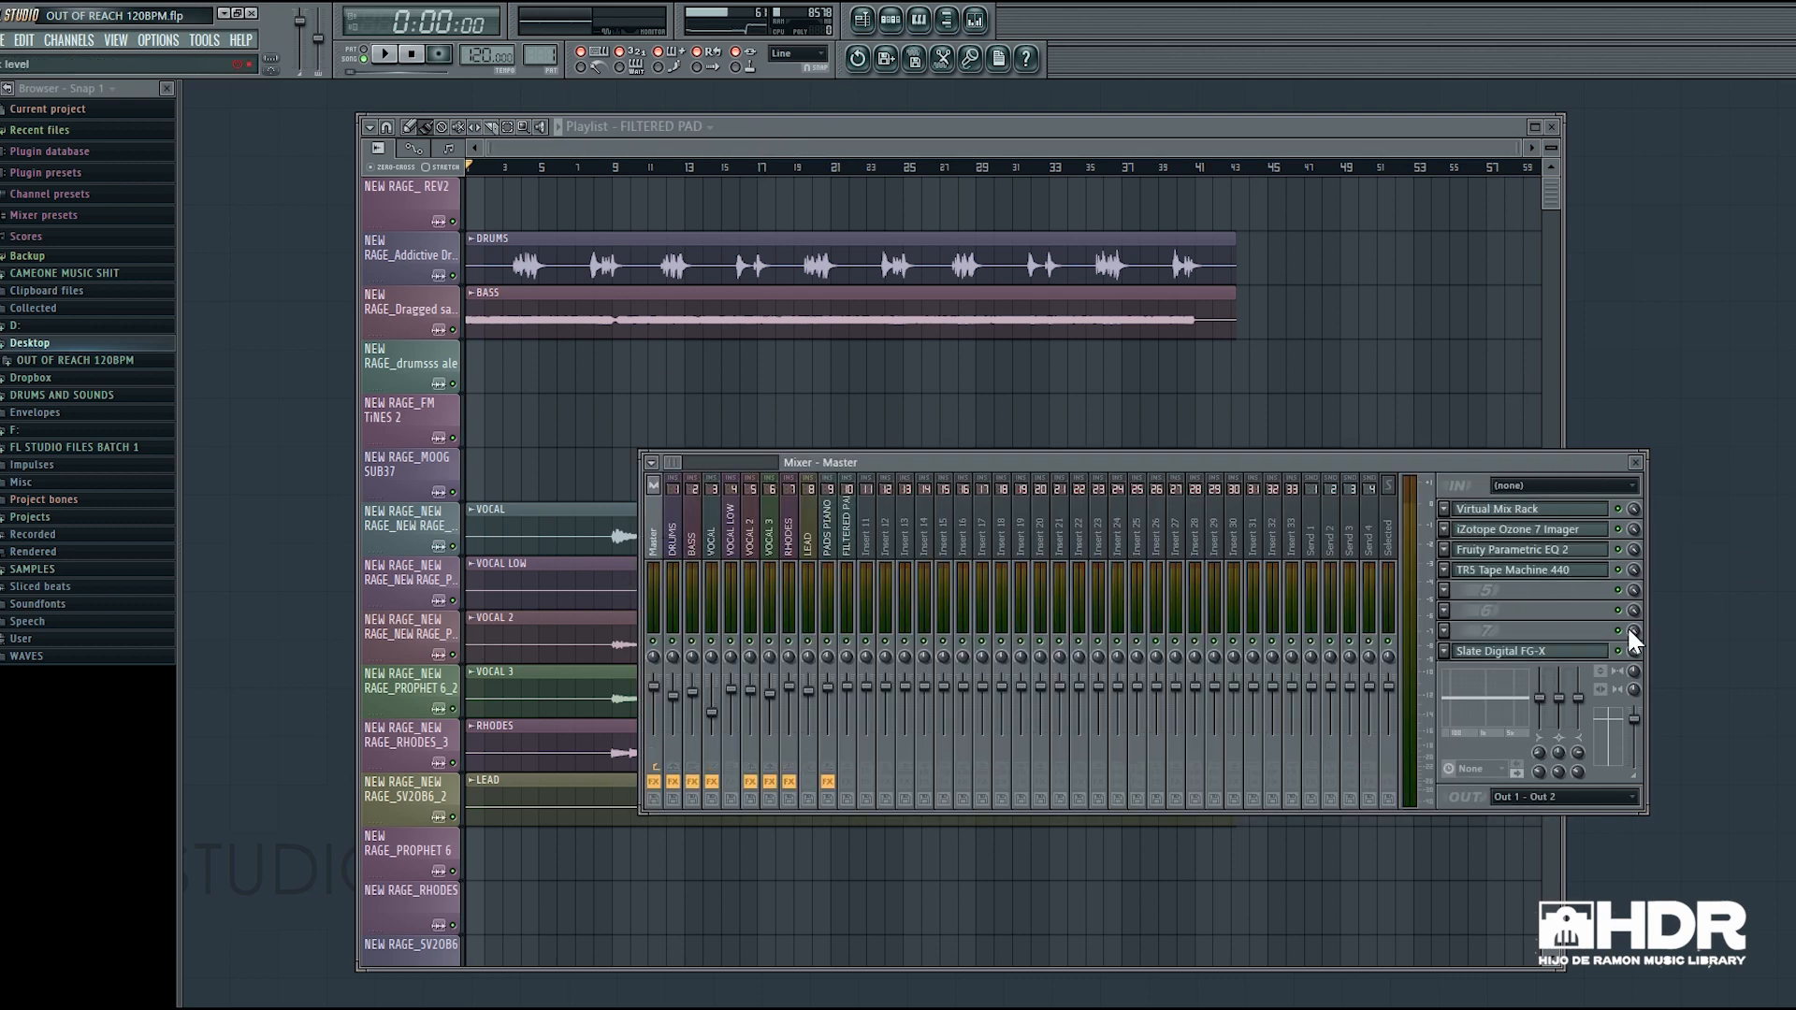
pyautogui.rightClick(1619, 591)
# Inspect the FG-N module in the Master track's Virtual Mix Rack and re-enable that effect.
pyautogui.click(1571, 505)
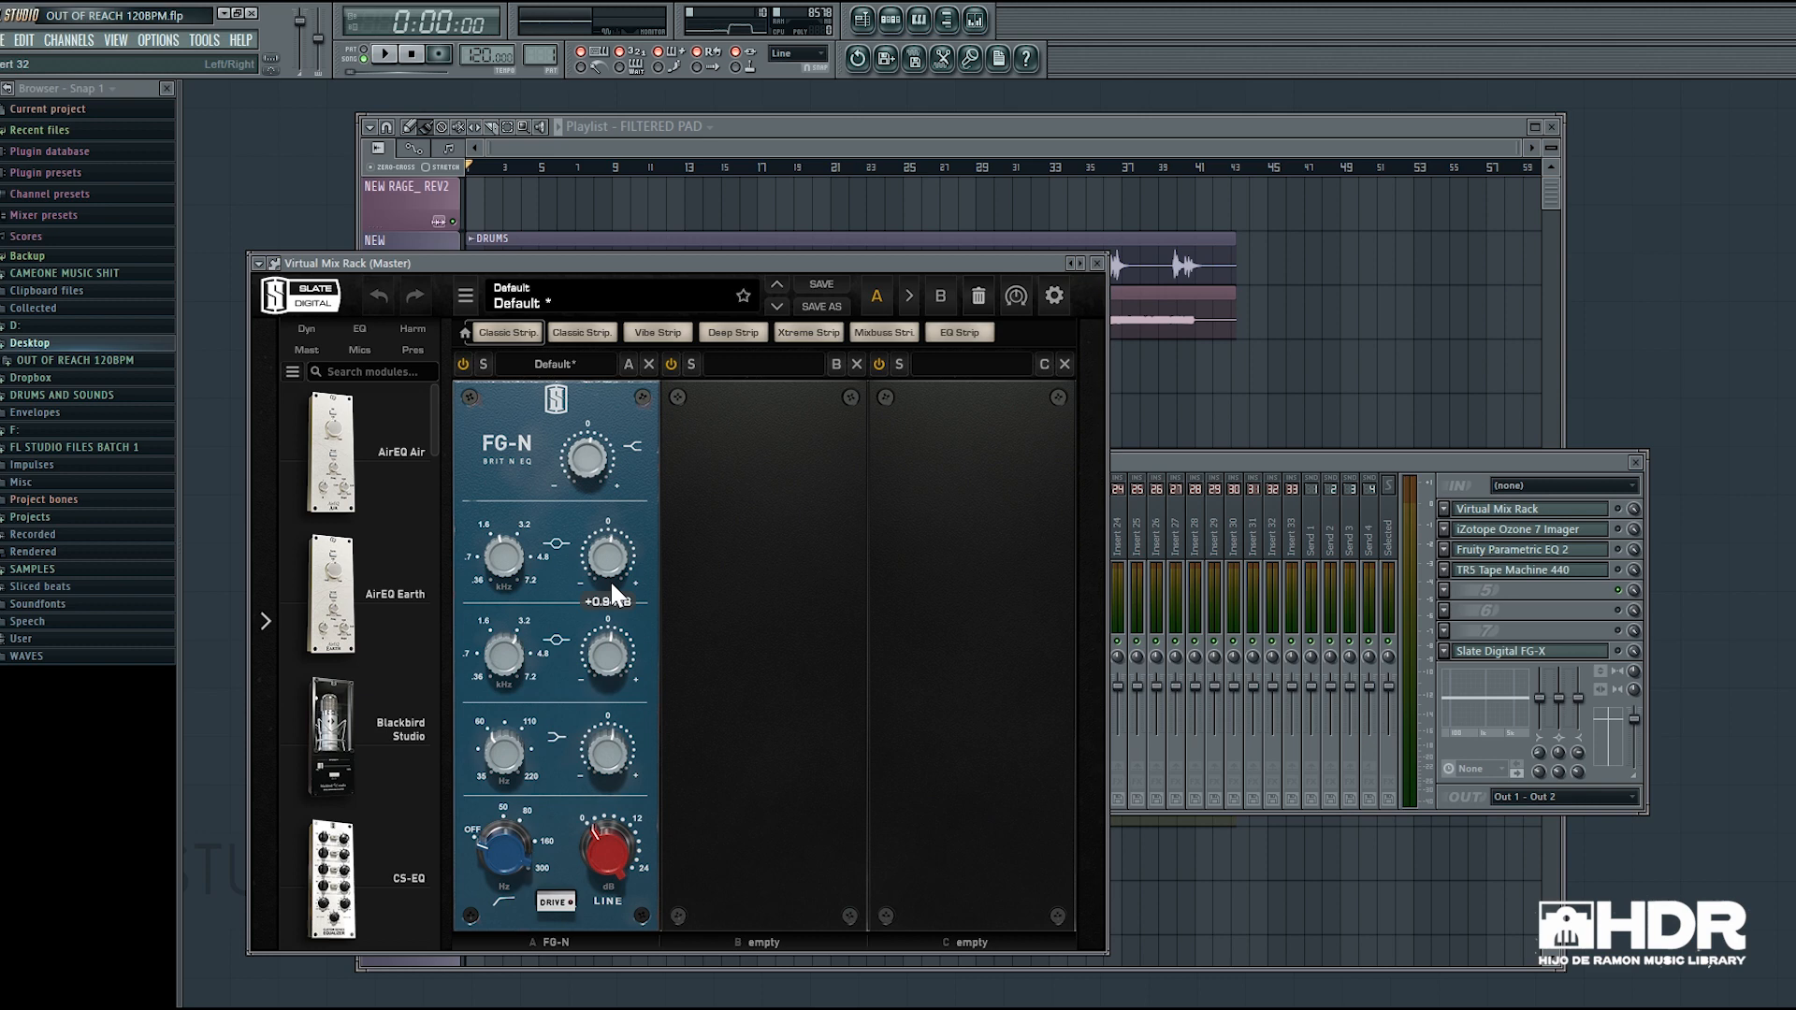
pyautogui.click(499, 758)
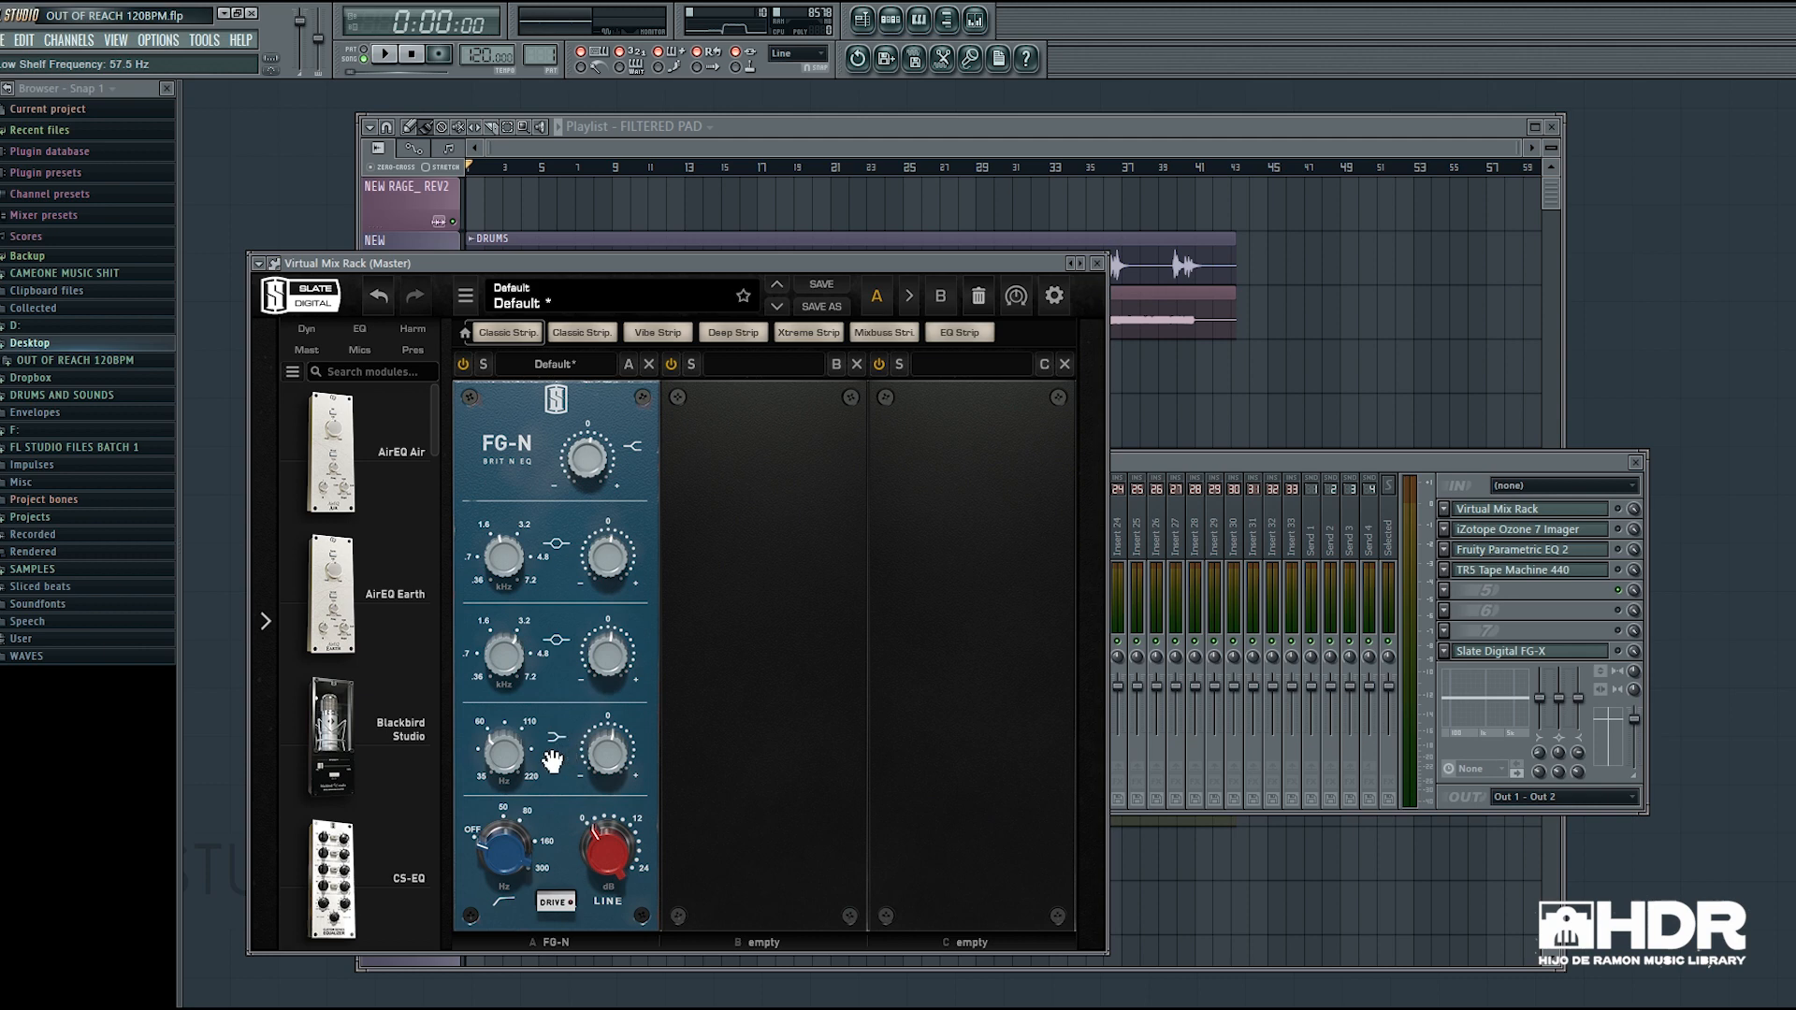
pyautogui.click(1222, 469)
pyautogui.click(1618, 515)
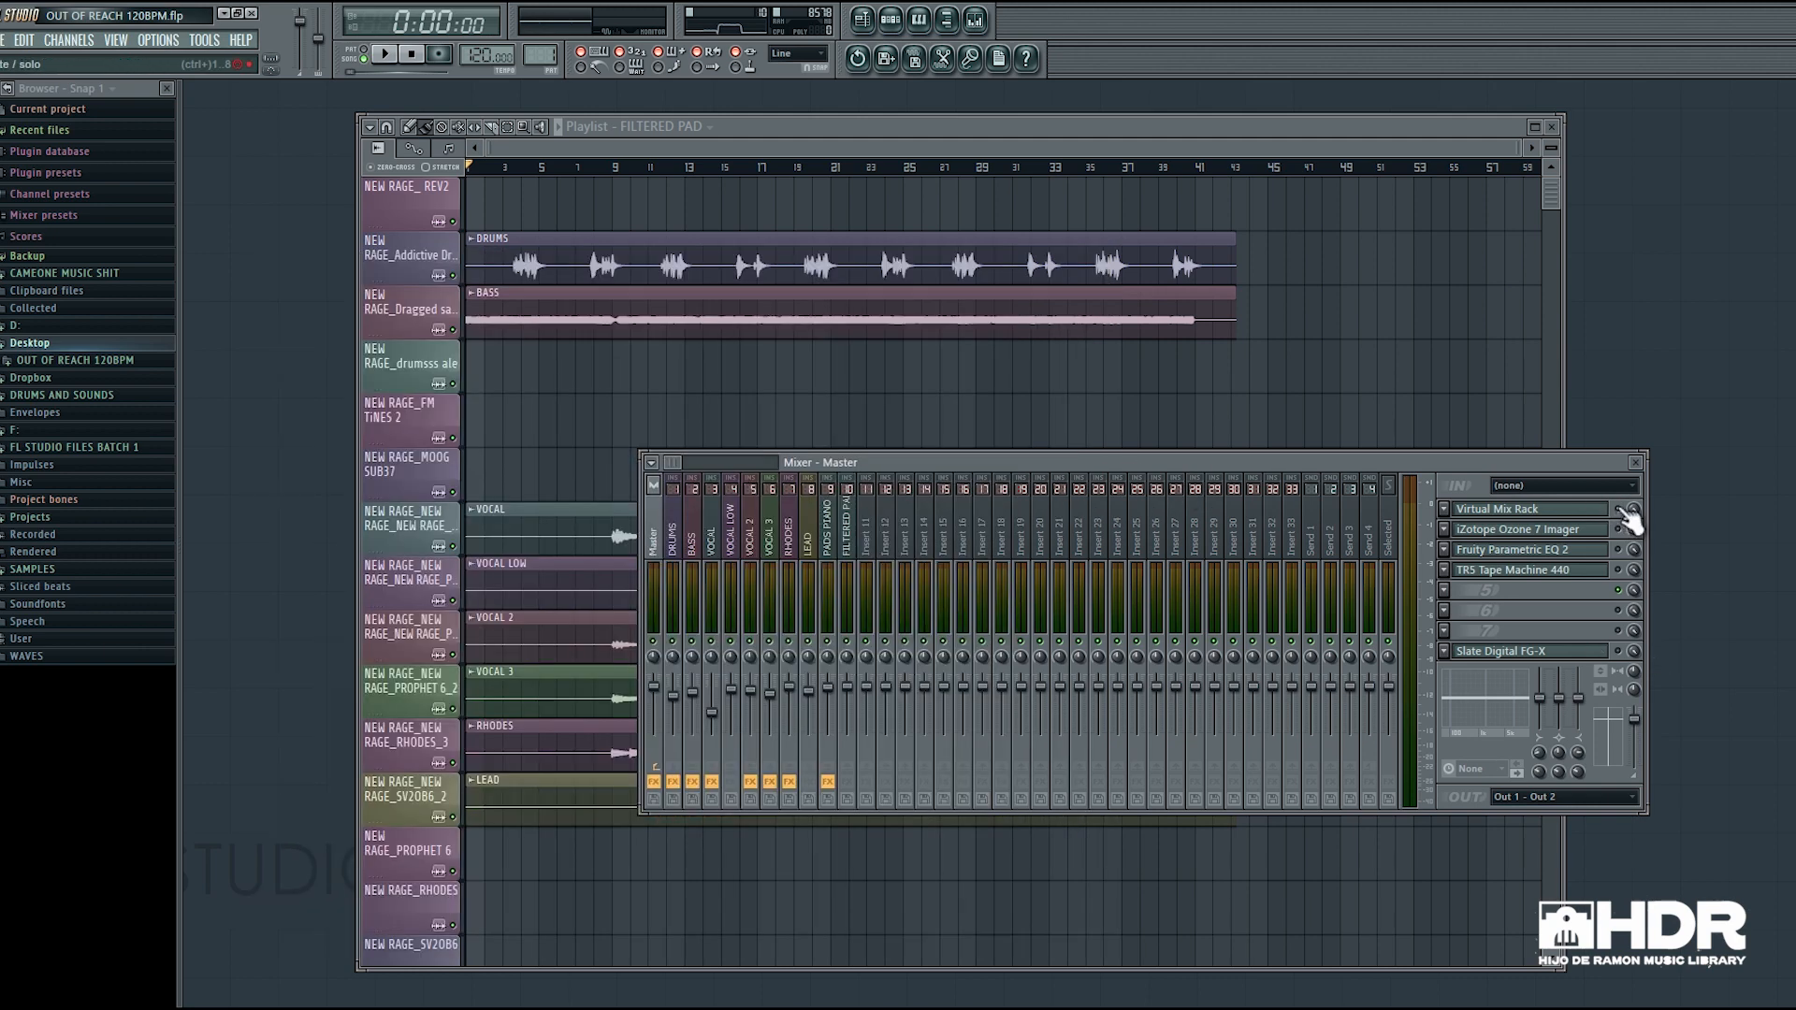
# In the Master track's Ozone 7 Imager, set Band 3 width to 40.5, Band 4 width to 44.3 and Stereoize to 8.4.
pyautogui.click(1544, 532)
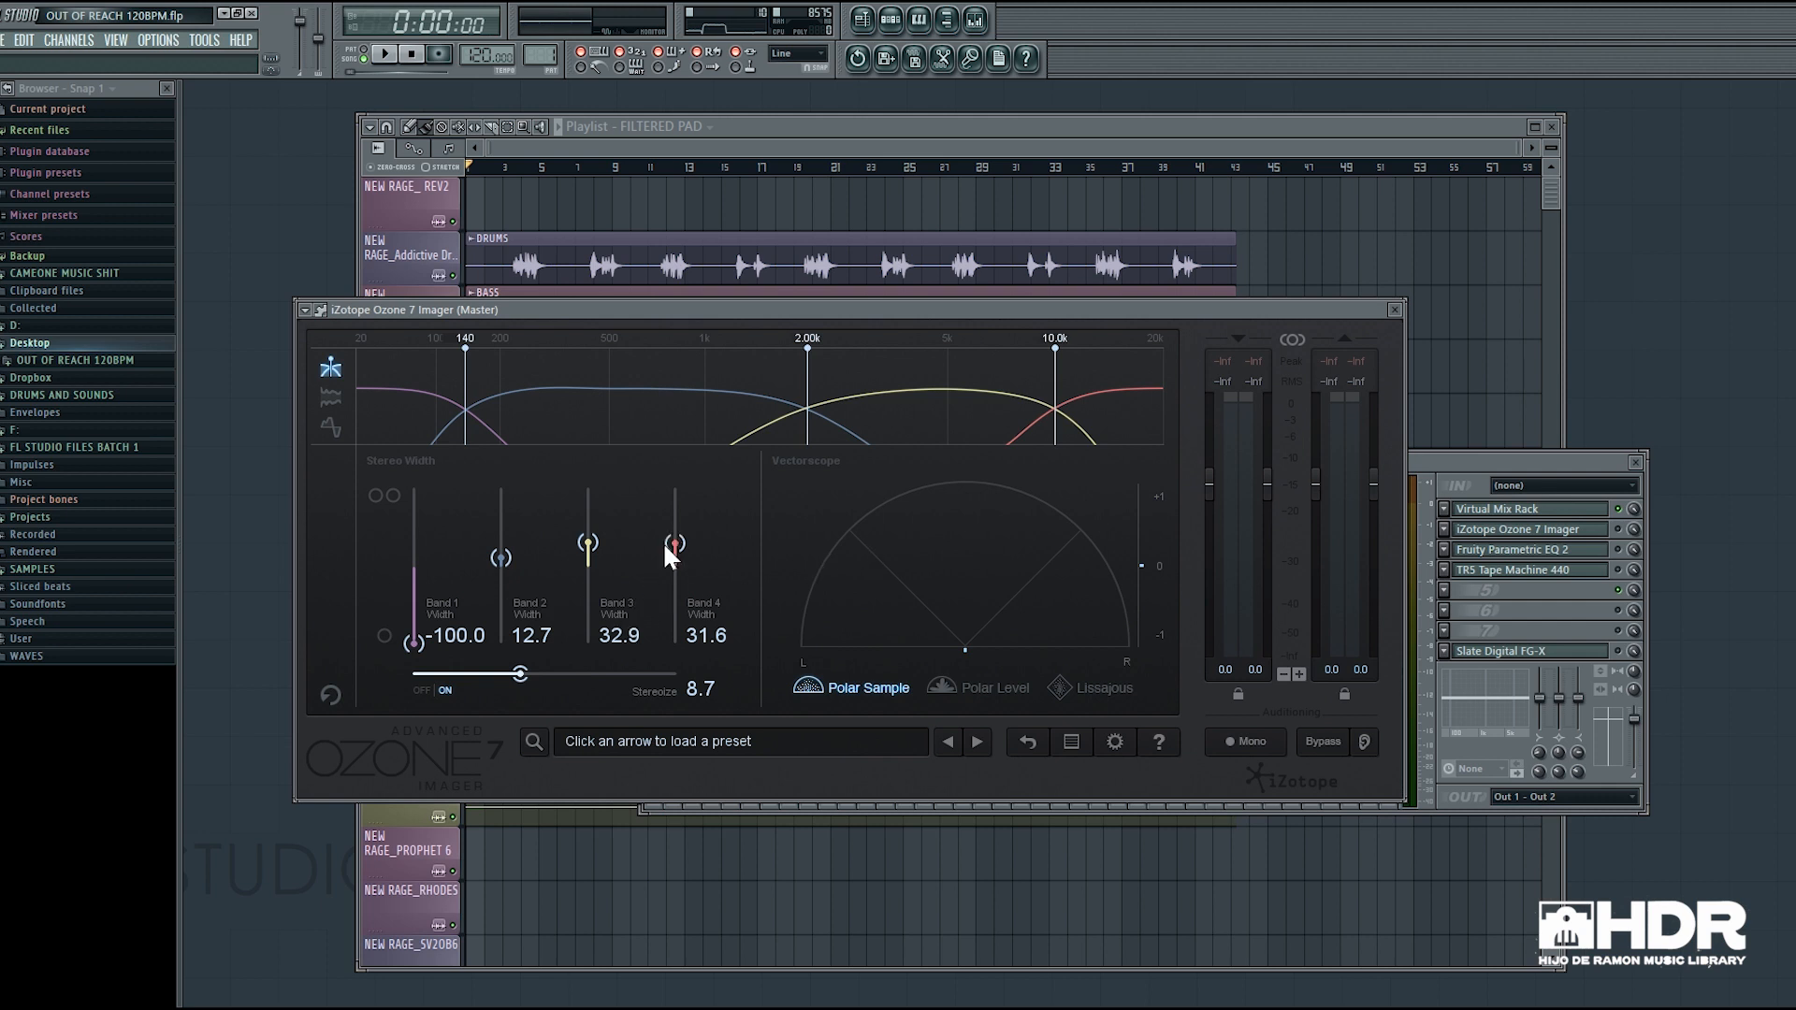
pyautogui.moveTo(684, 543); pyautogui.dragTo(587, 535)
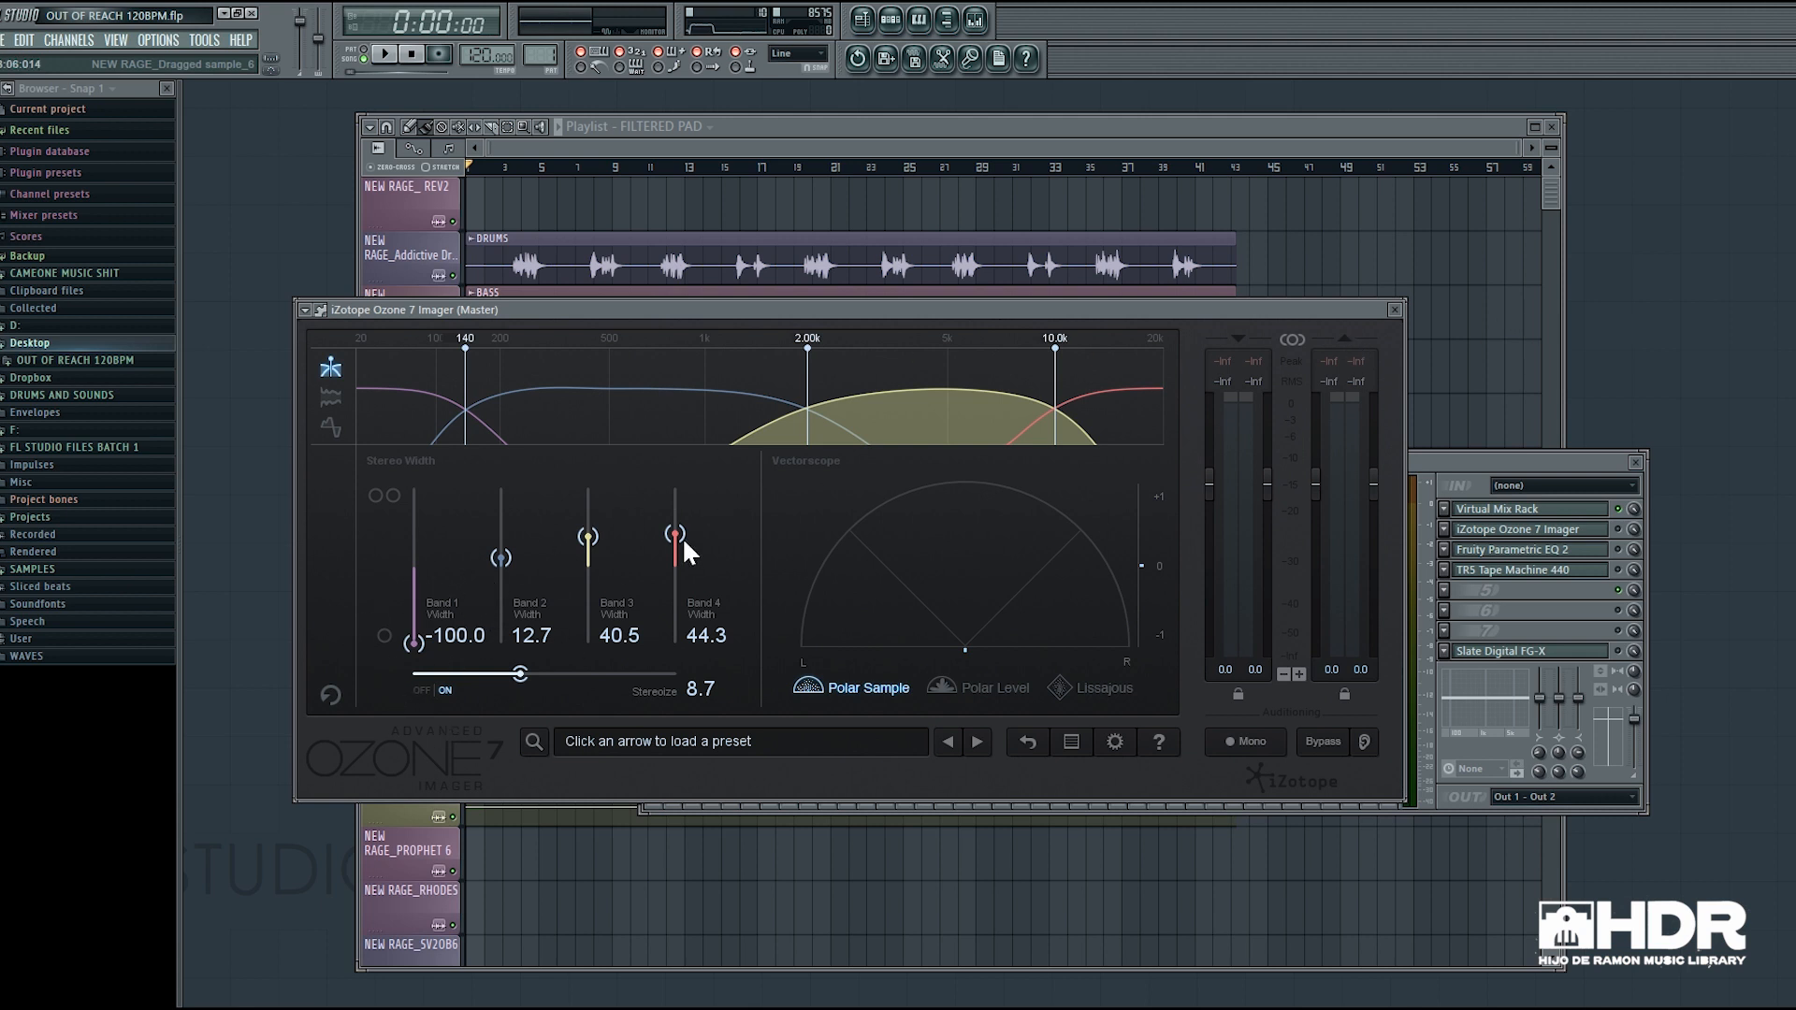
pyautogui.moveTo(520, 673)
pyautogui.mouseDown()
pyautogui.moveTo(552, 673)
pyautogui.moveTo(506, 666)
pyautogui.mouseUp()
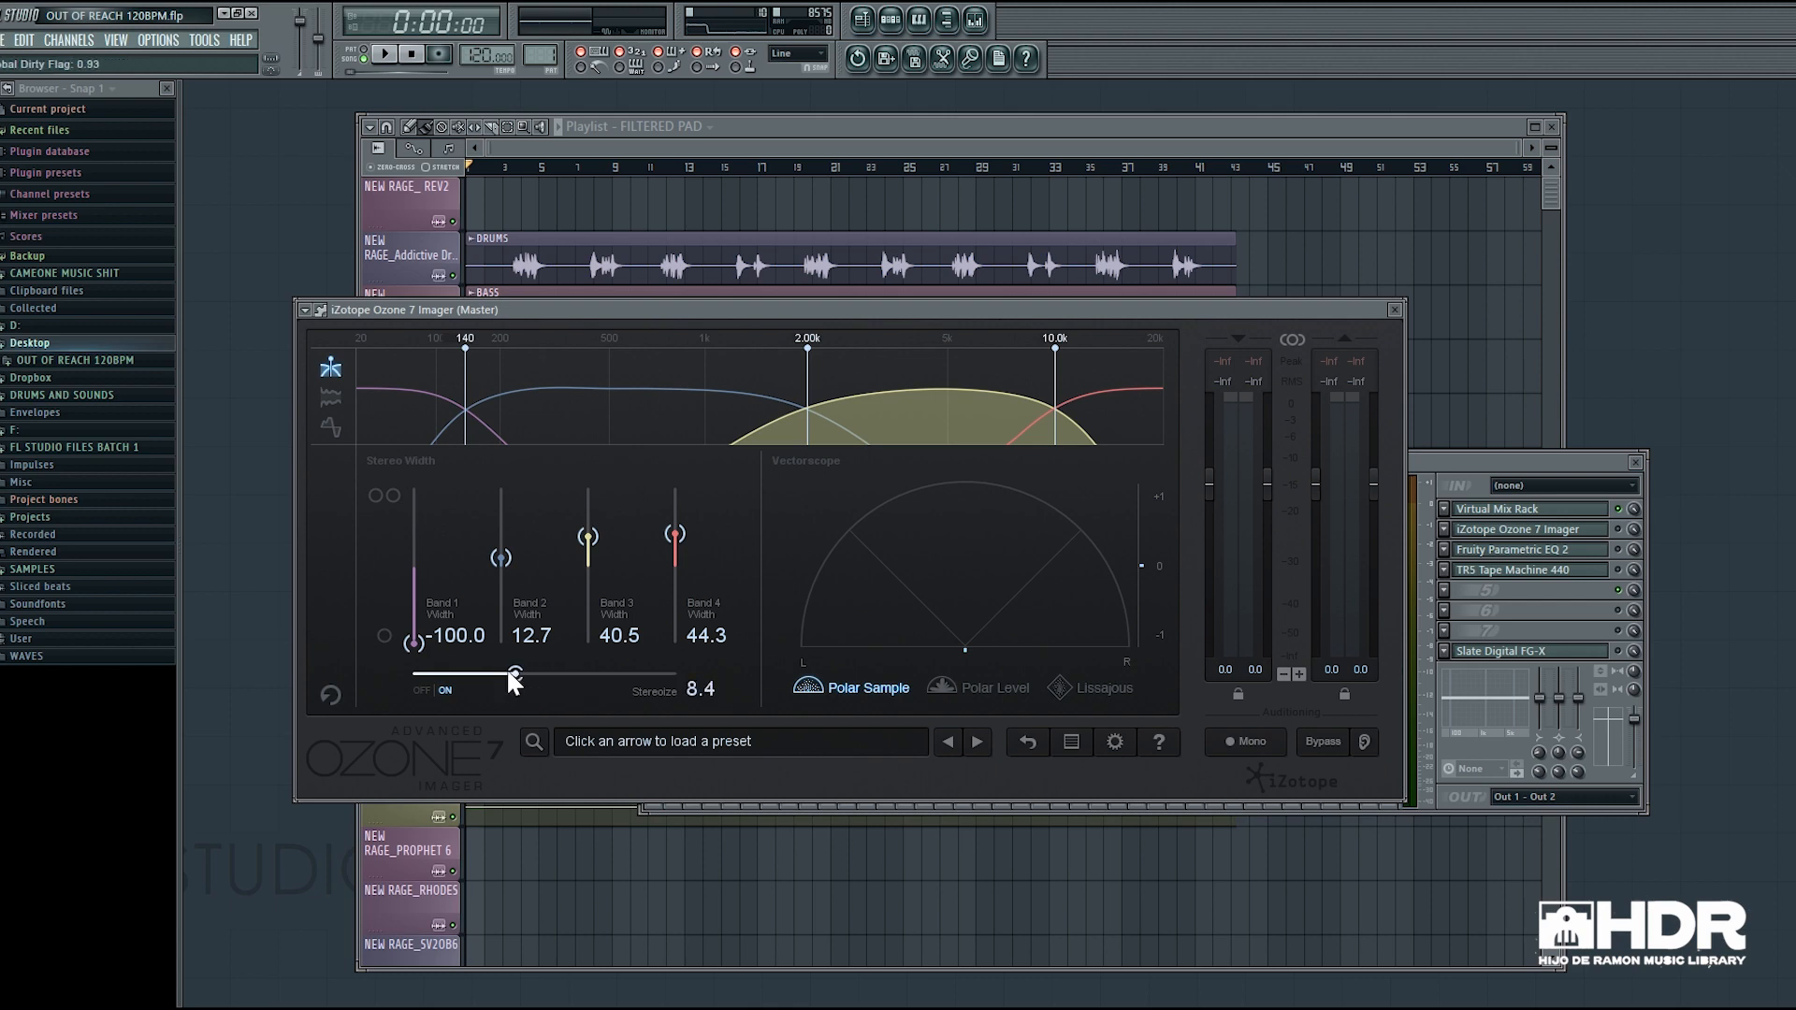
pyautogui.click(1395, 309)
# Raise the main level slightly in the Master track's Fruity Parametric EQ 2 and return to the mixer.
pyautogui.click(1560, 552)
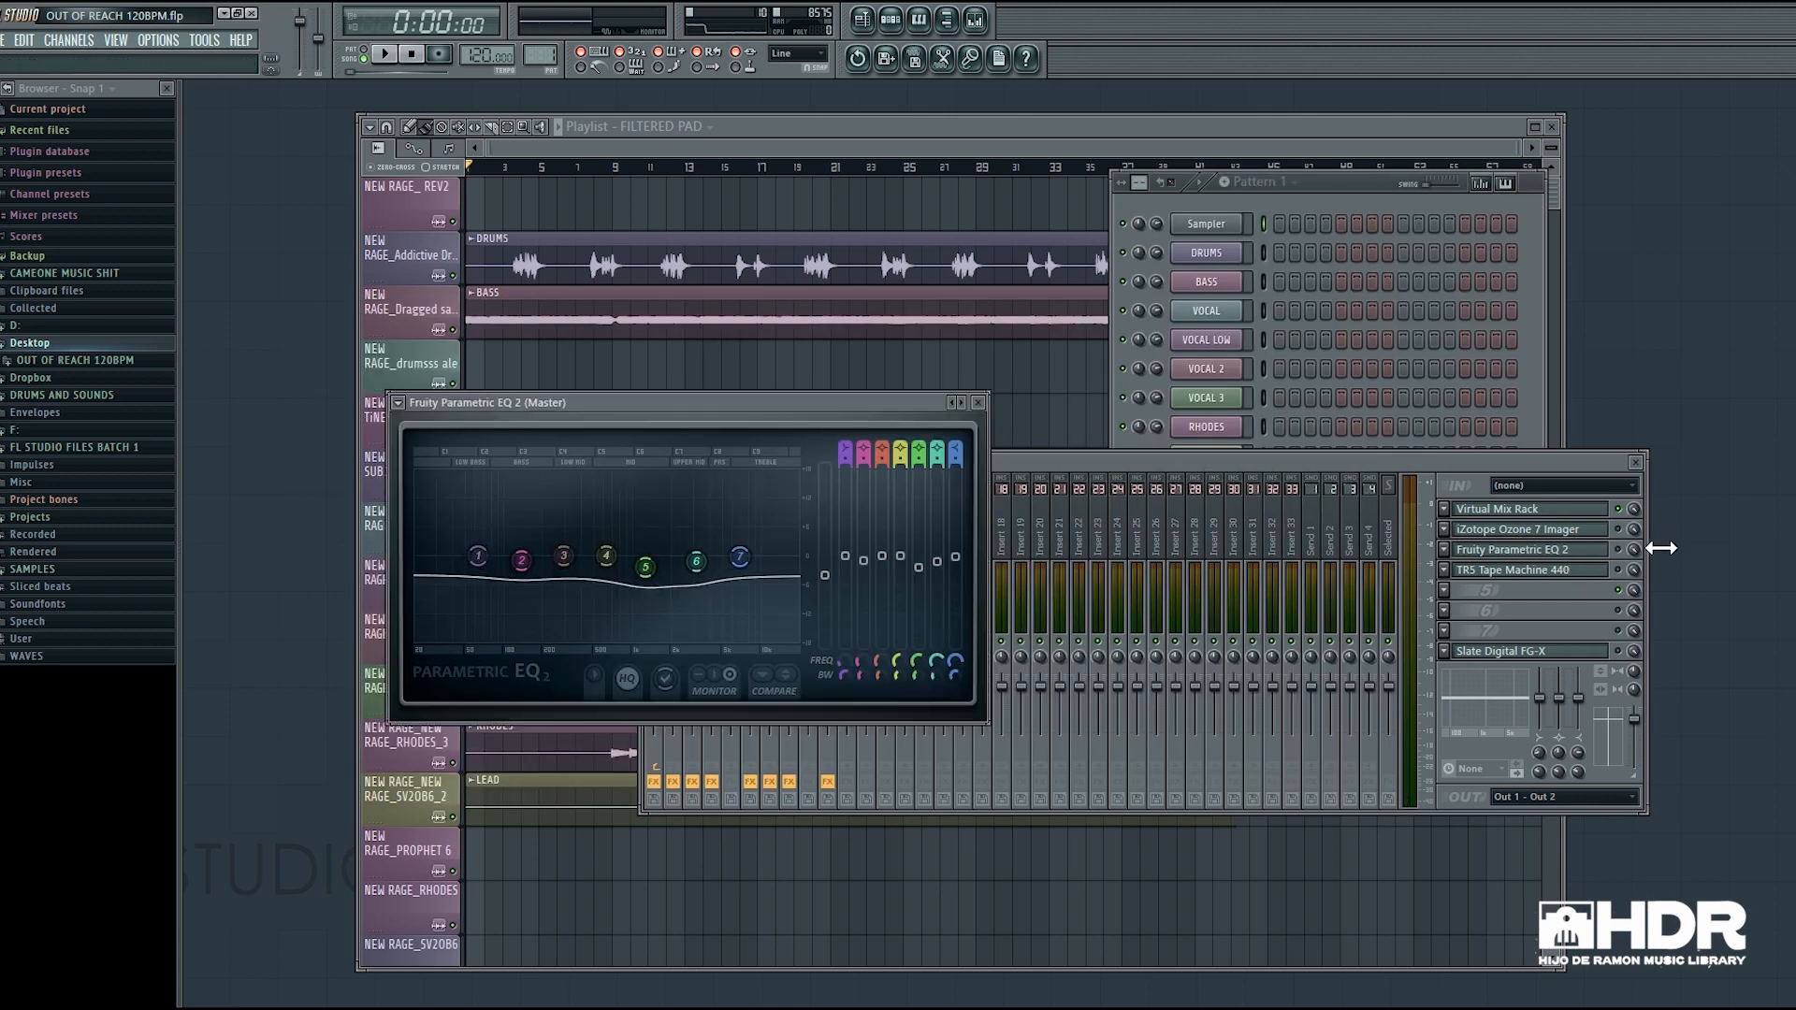
pyautogui.click(1599, 551)
pyautogui.click(1590, 554)
pyautogui.moveTo(825, 577); pyautogui.dragTo(823, 574)
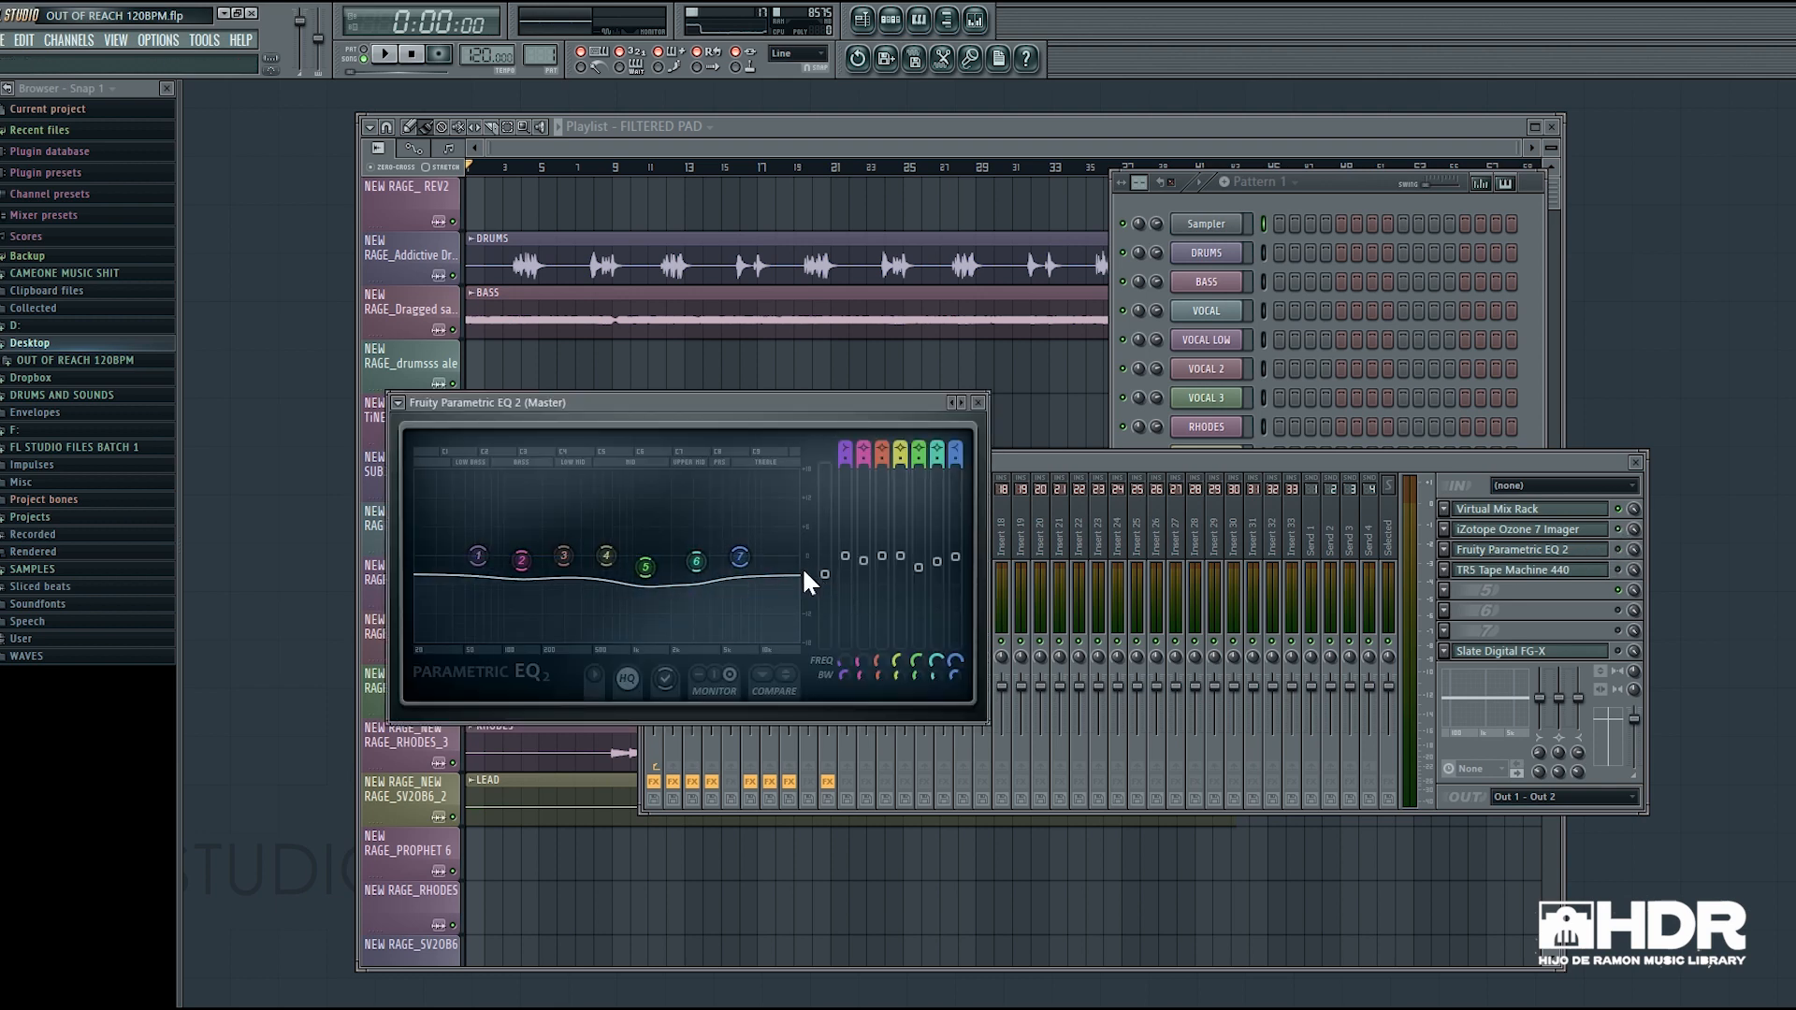
pyautogui.click(1629, 561)
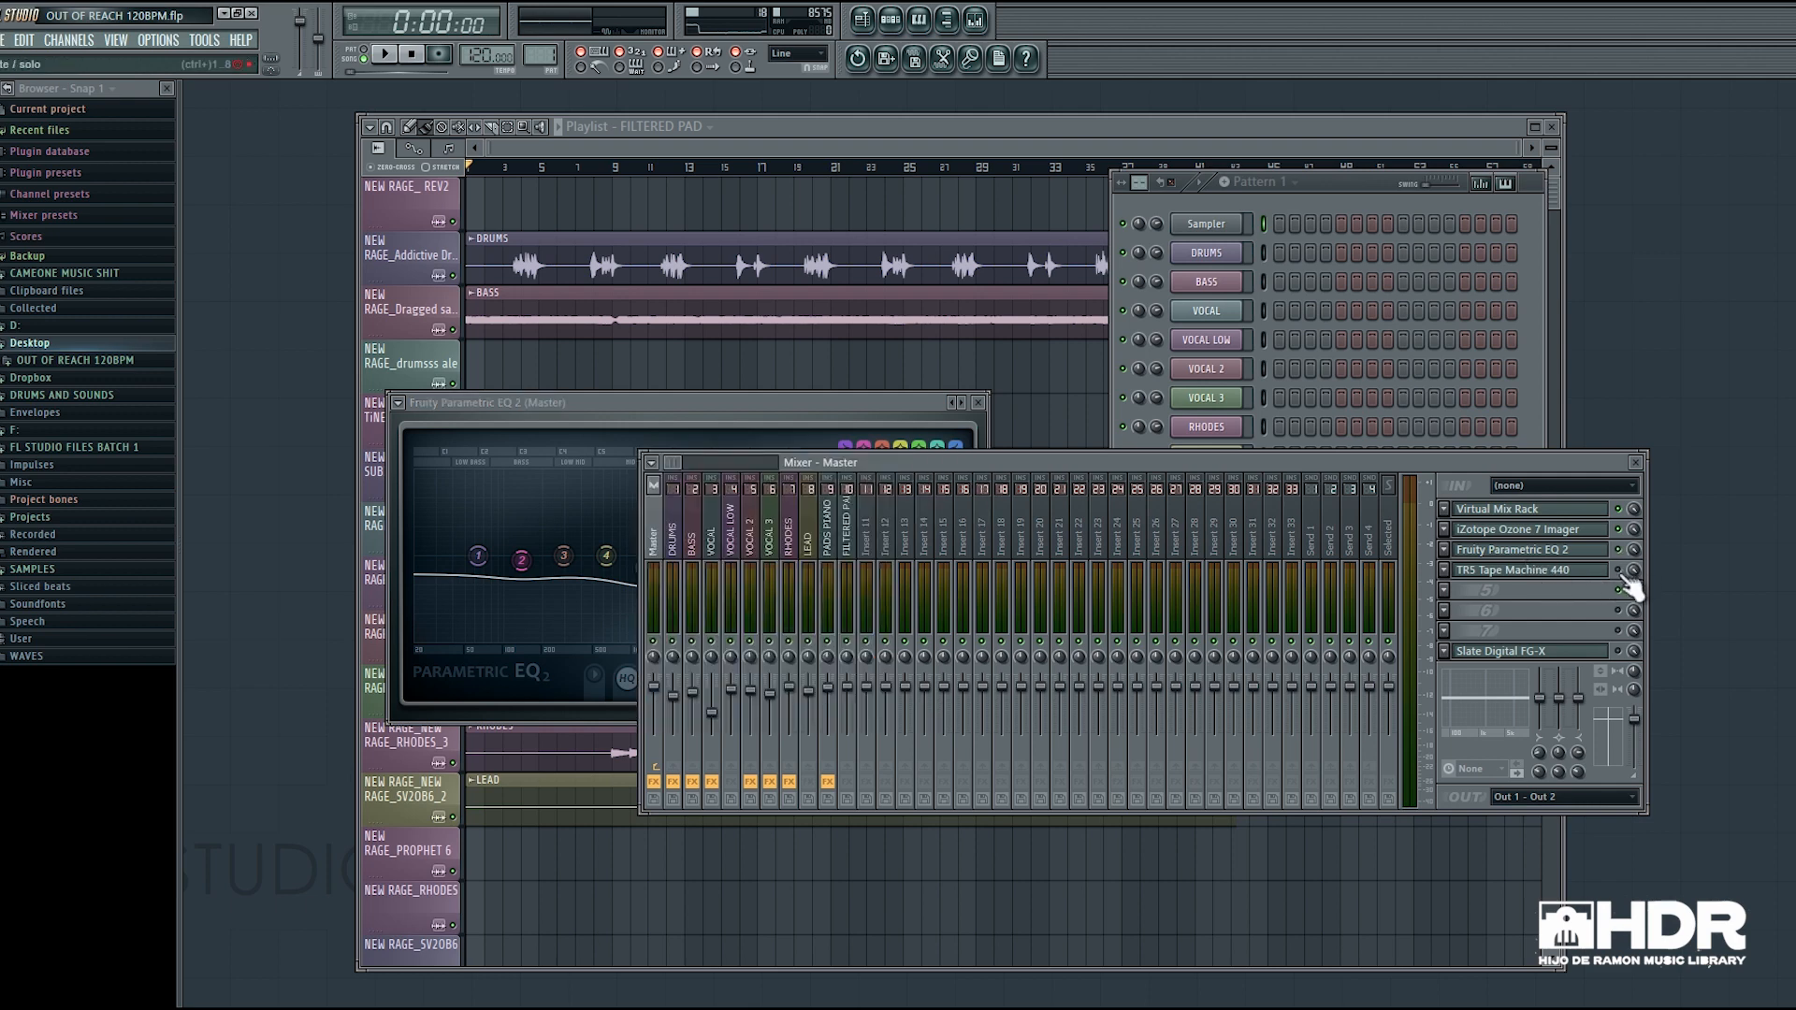
# Inspect the TR5 Tape Machine 440 and Slate Digital FG-X settings on the Master track, and close the FG-X window.
pyautogui.click(1553, 573)
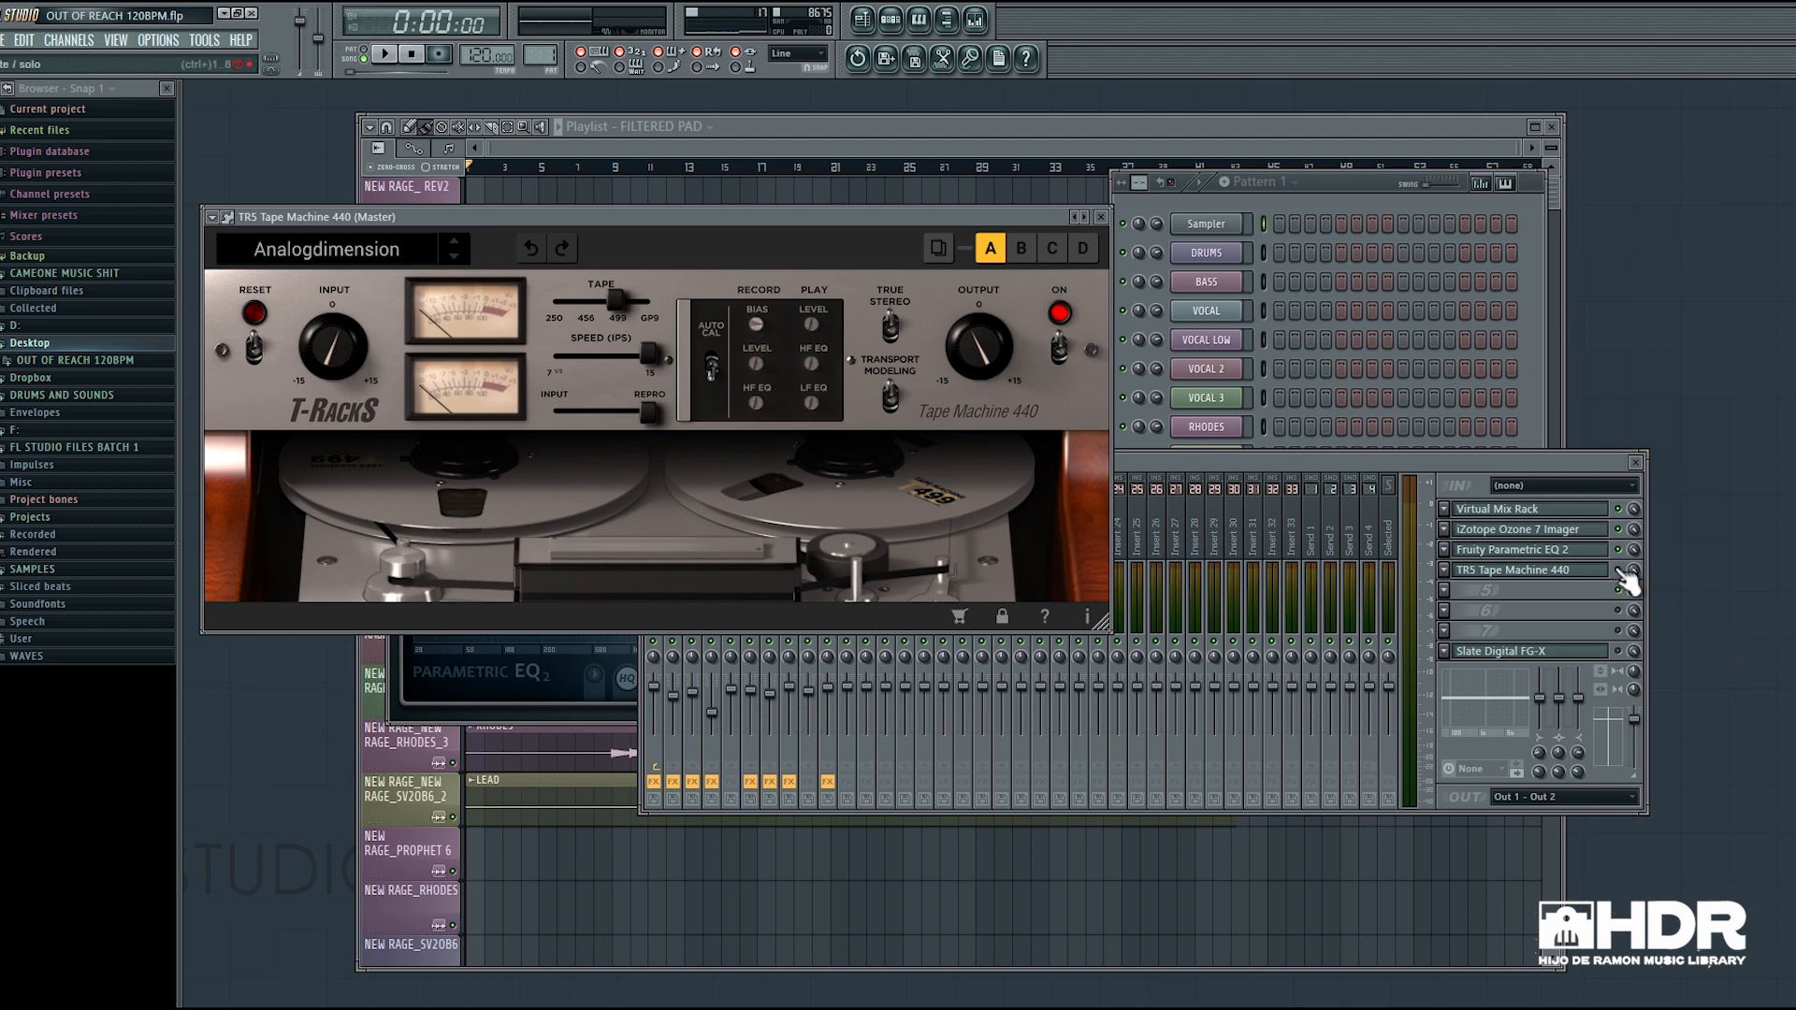
pyautogui.click(1536, 653)
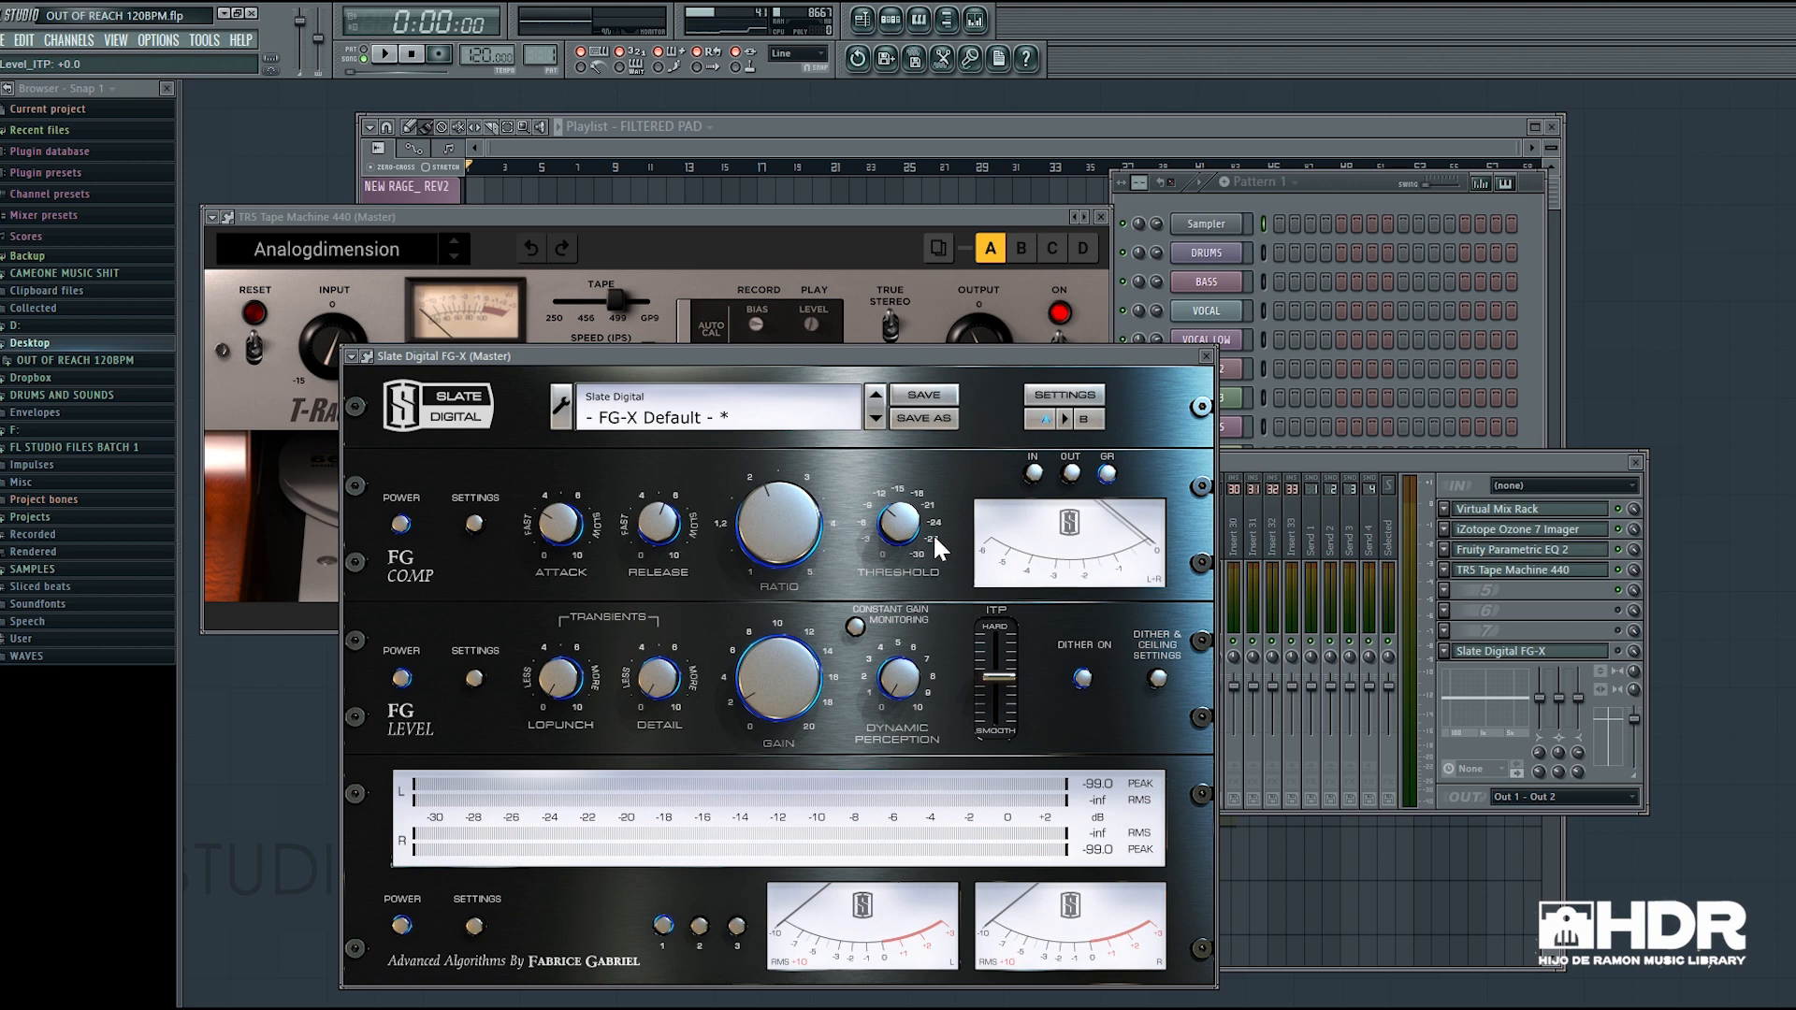
pyautogui.click(1205, 356)
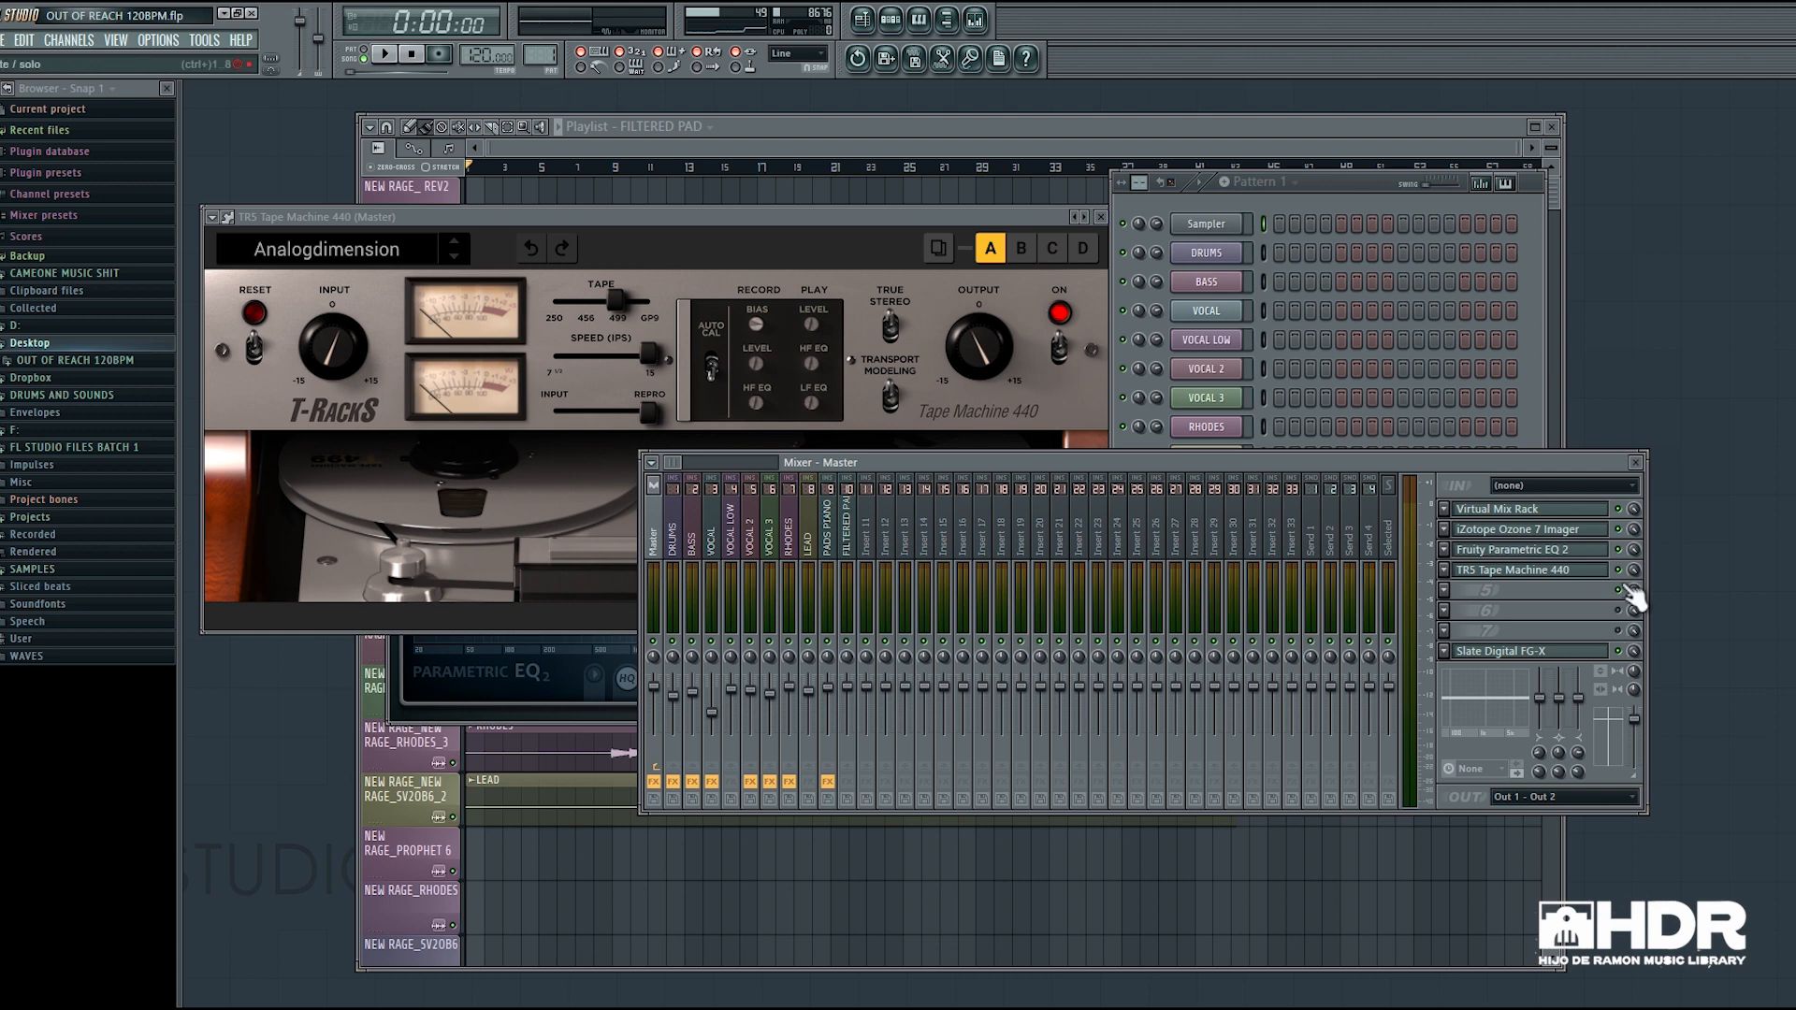
# Play the mix from the start, stop, and play it again to compare it with the Master effects bypassed and enabled.
pyautogui.click(851, 131)
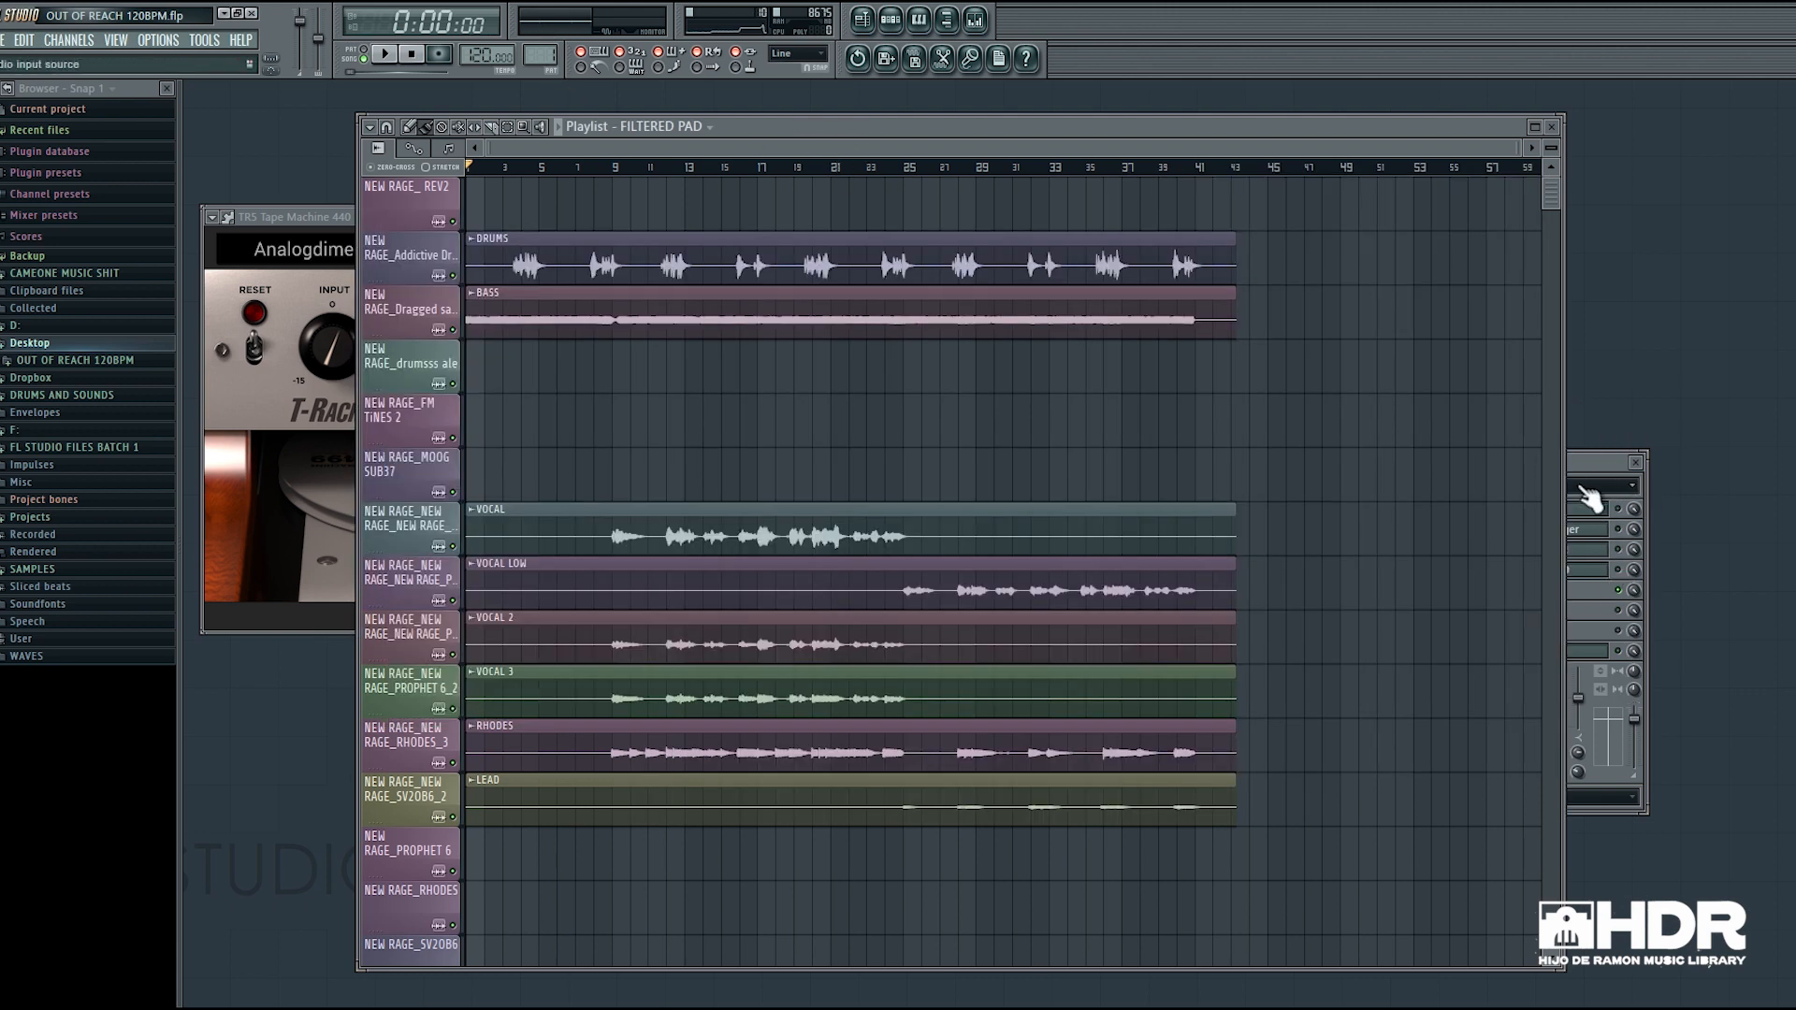
pyautogui.press('space')
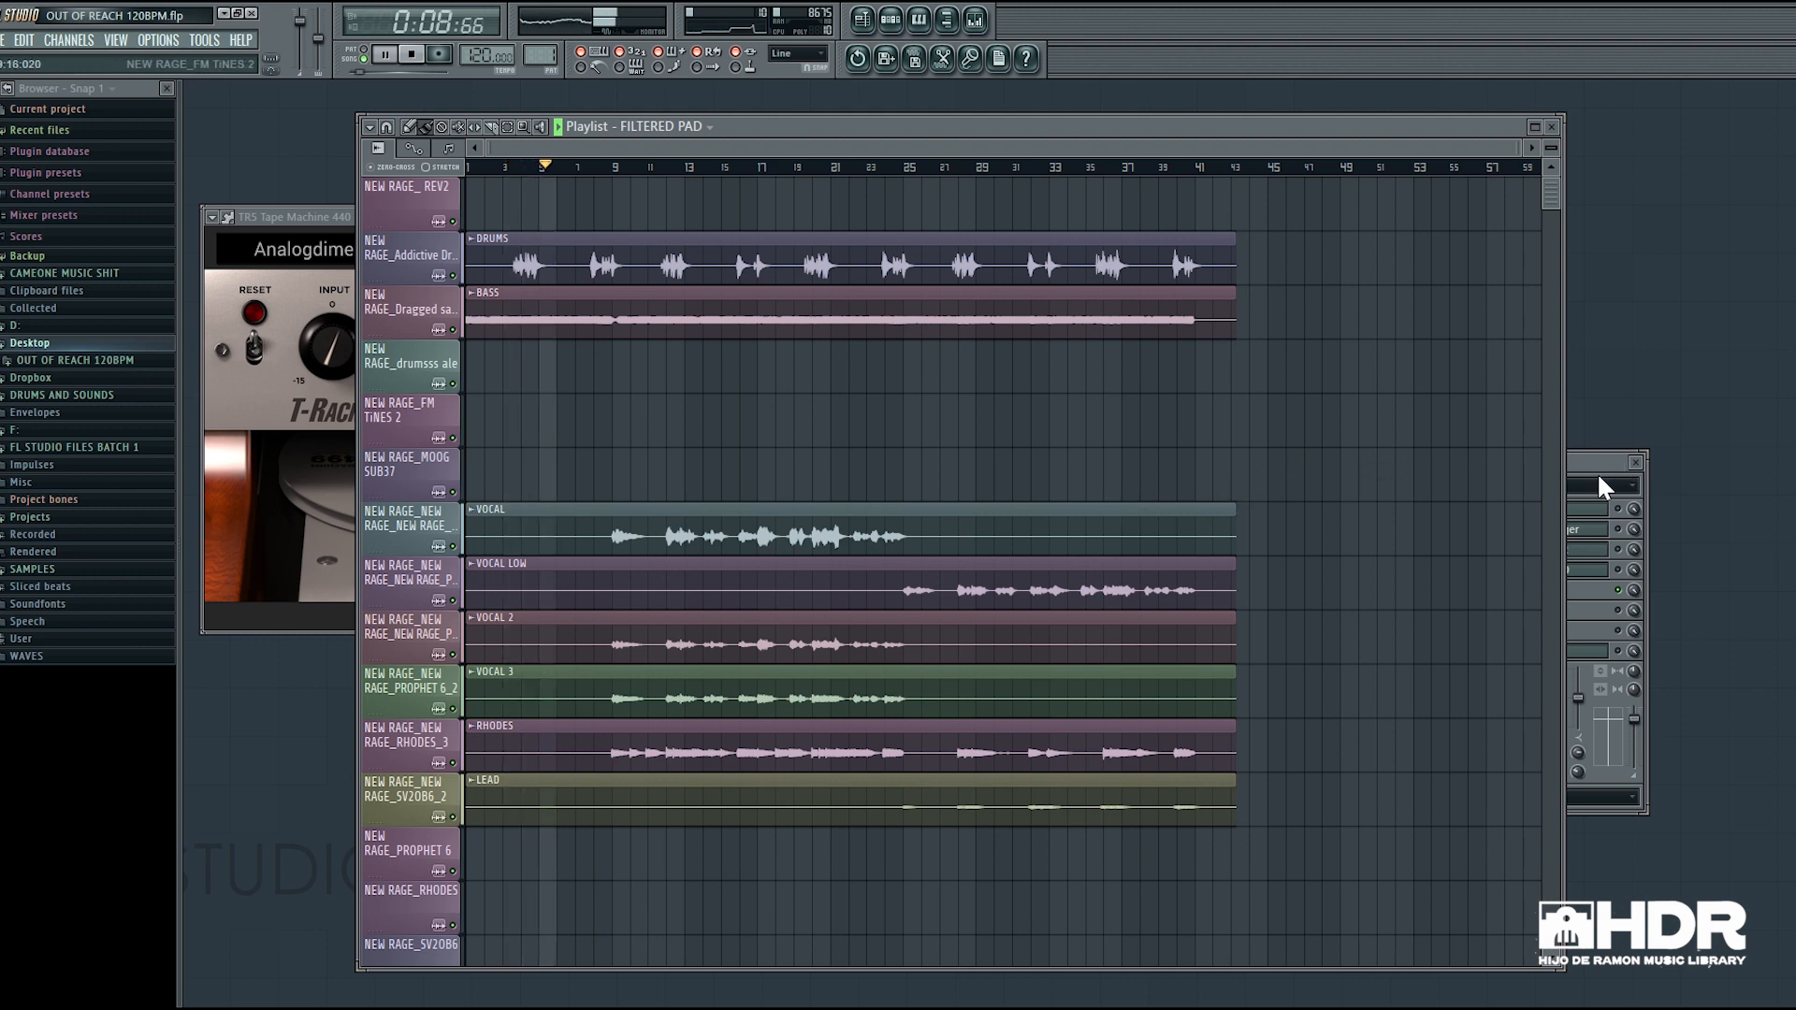
pyautogui.press('space')
pyautogui.click(1633, 603)
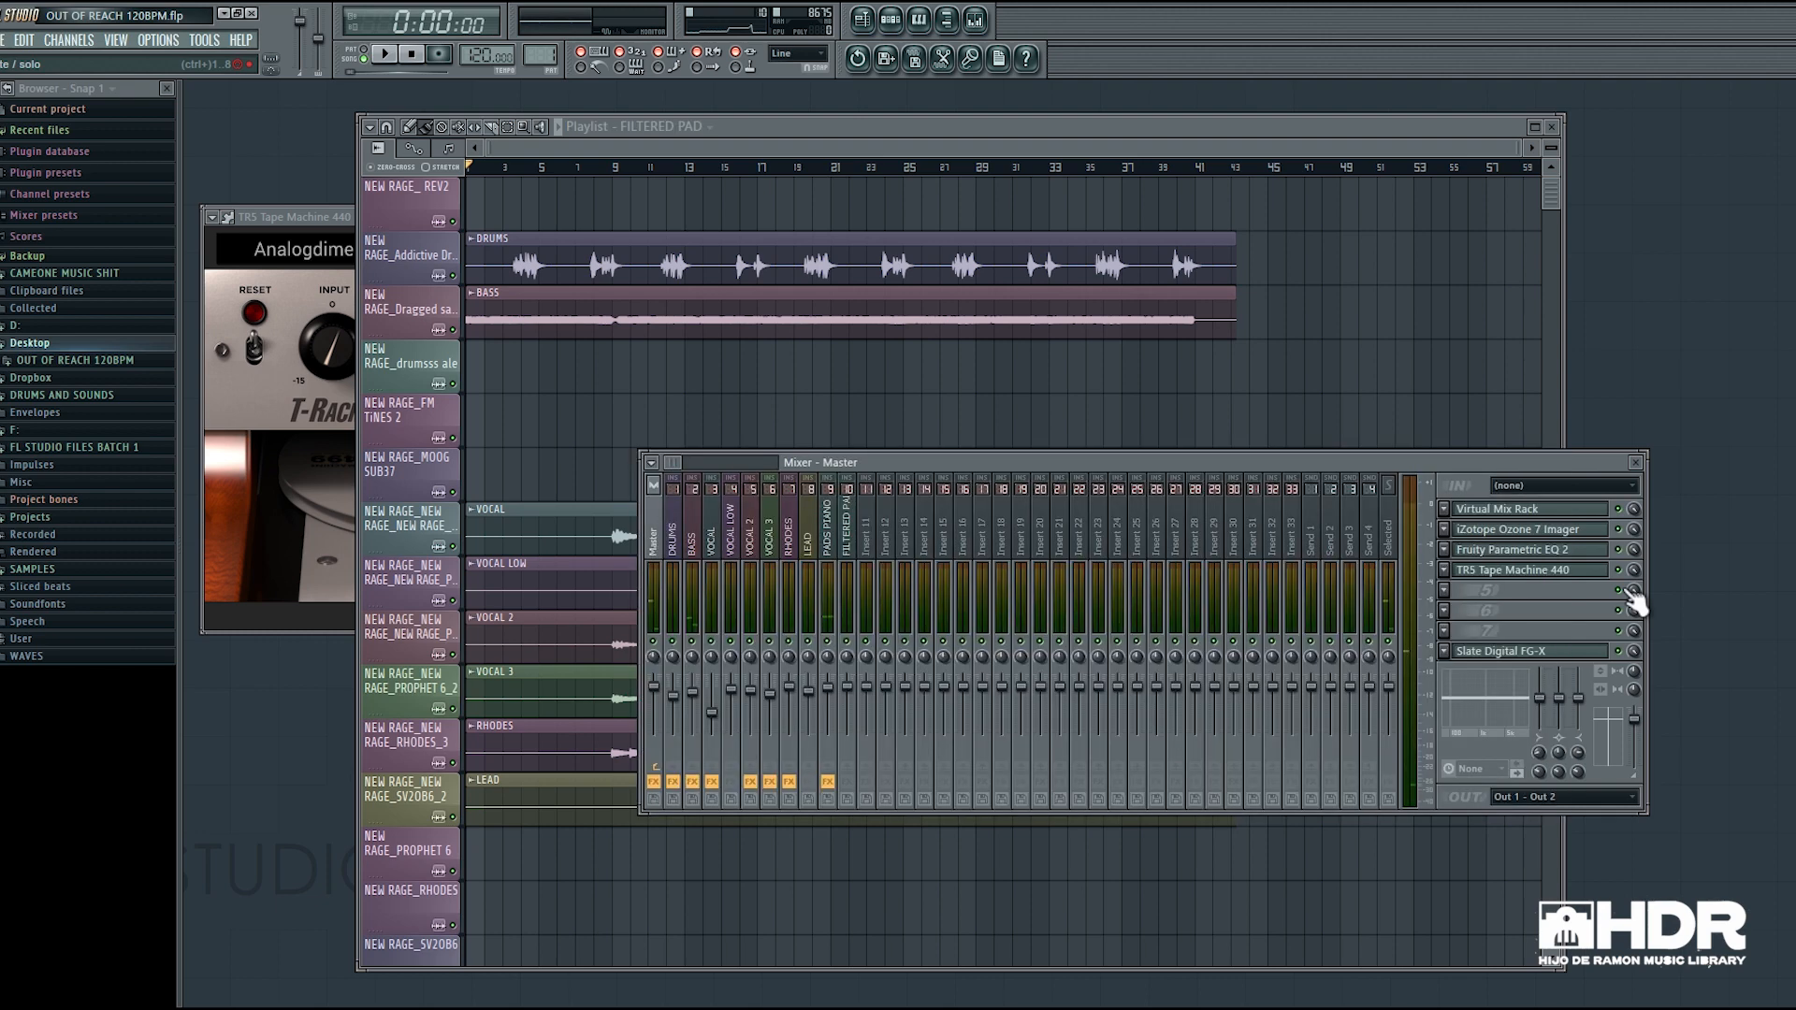
pyautogui.press('space')
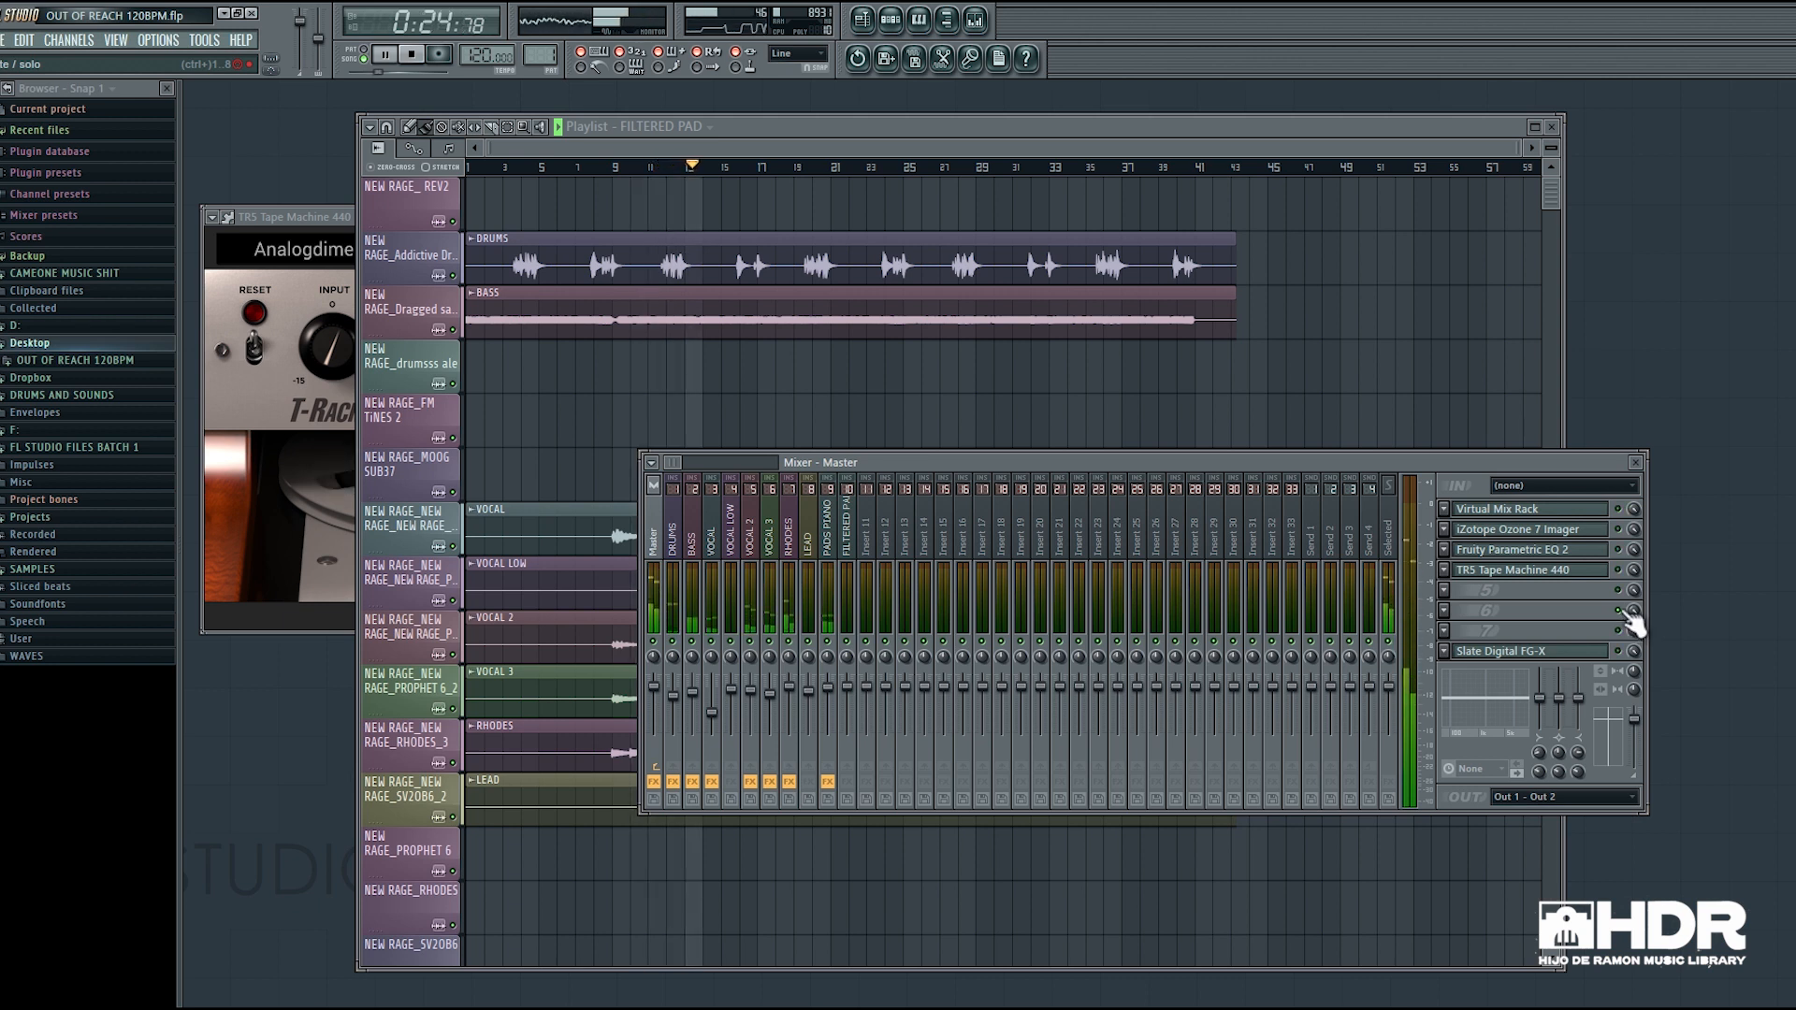
pyautogui.press('space')
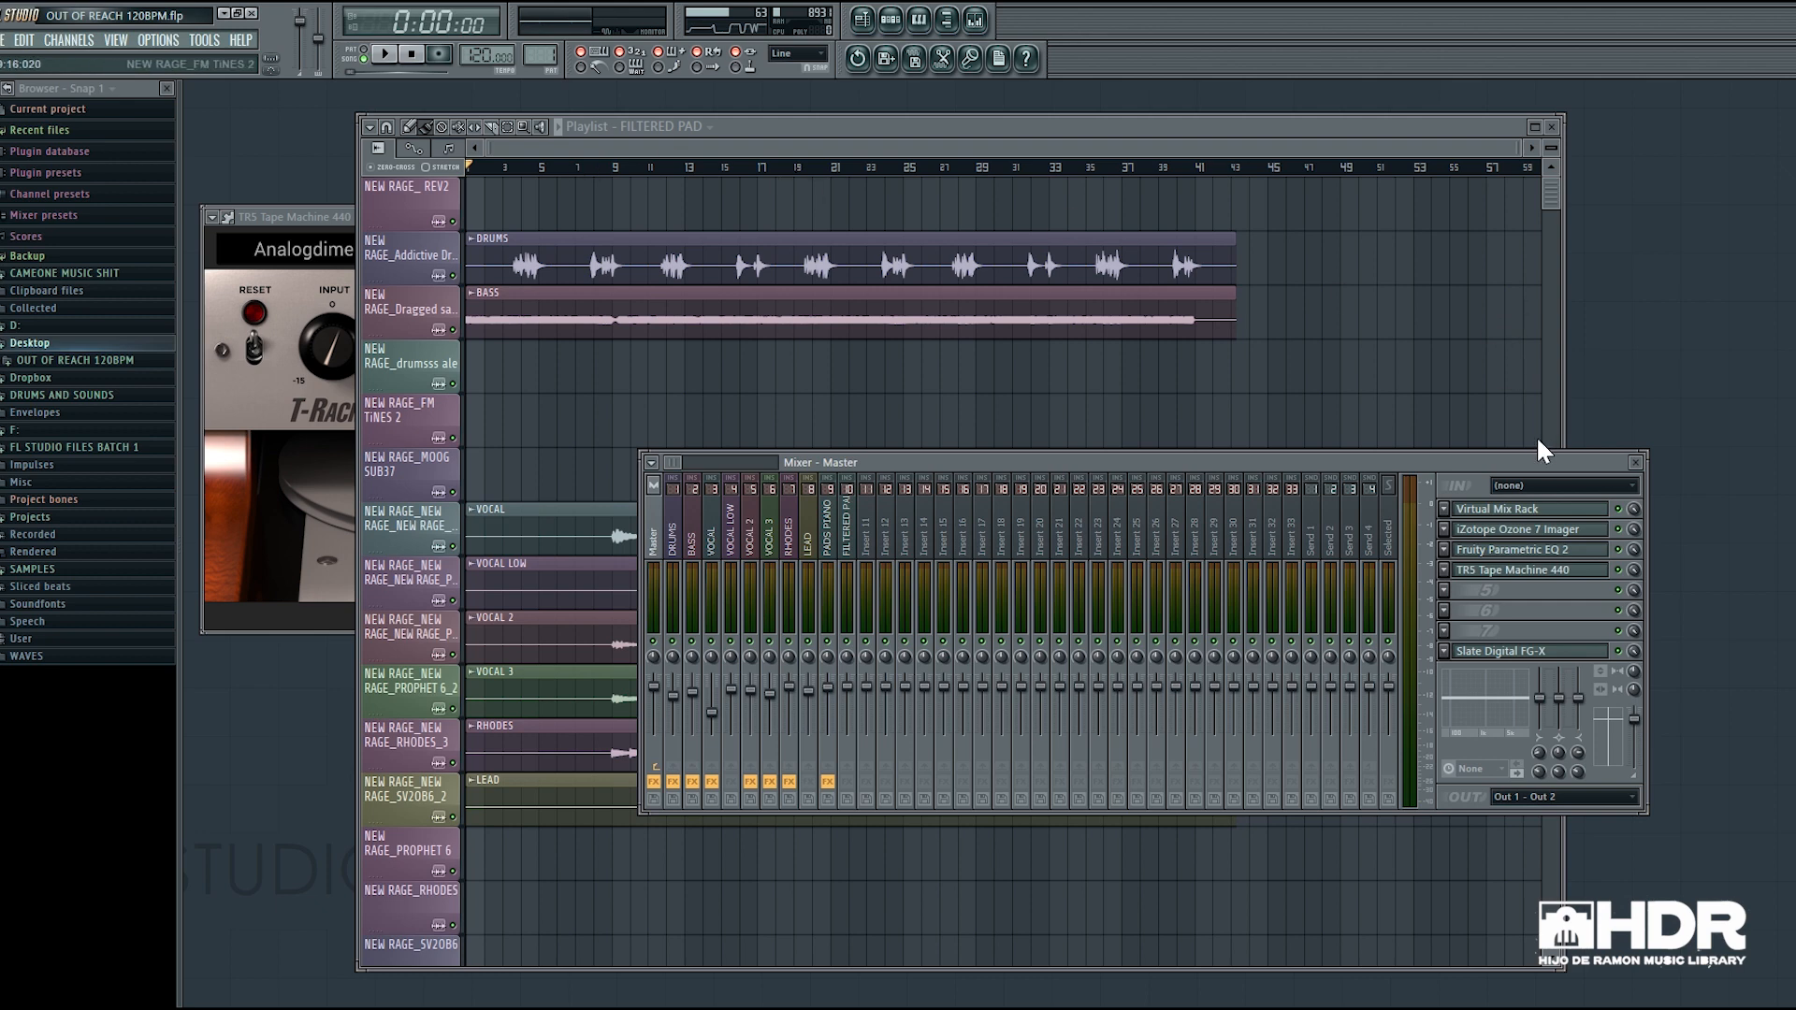
# Reposition the mixer over the playlist and make its window narrower.
pyautogui.moveTo(1517, 464); pyautogui.dragTo(1560, 419)
pyautogui.moveTo(1452, 396); pyautogui.dragTo(1336, 356)
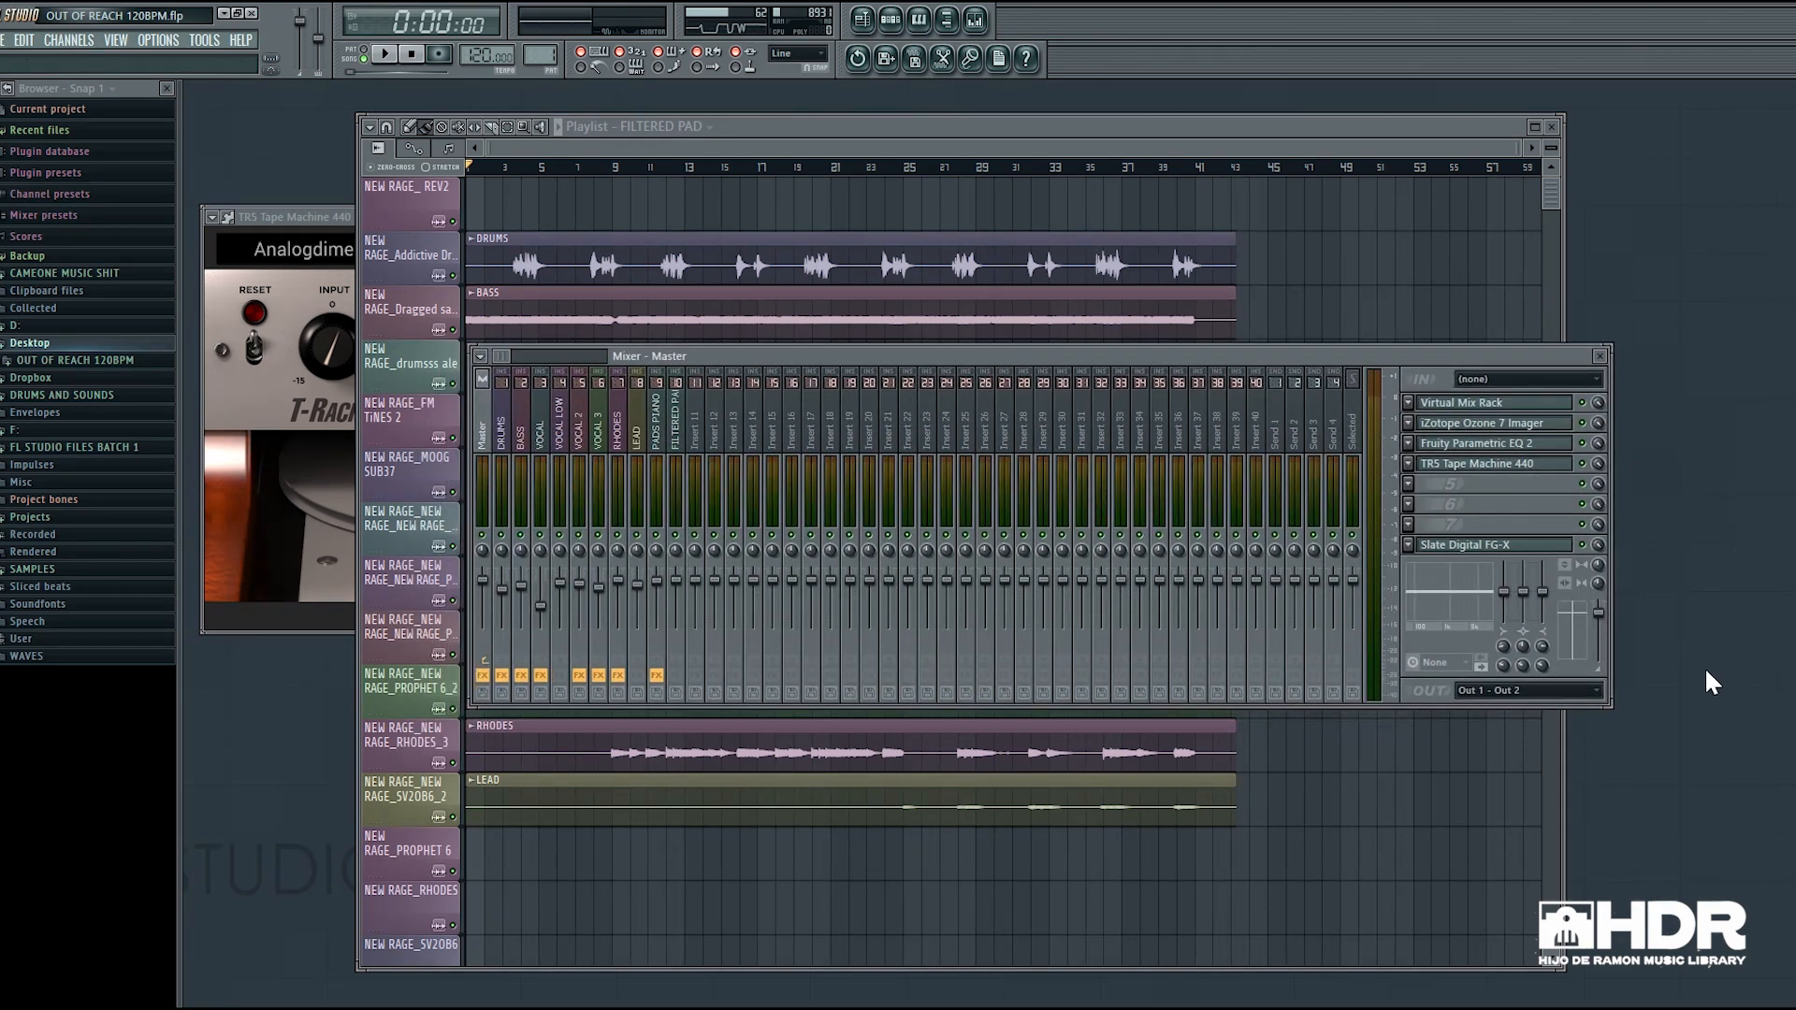
pyautogui.moveTo(1608, 666); pyautogui.dragTo(1532, 665)
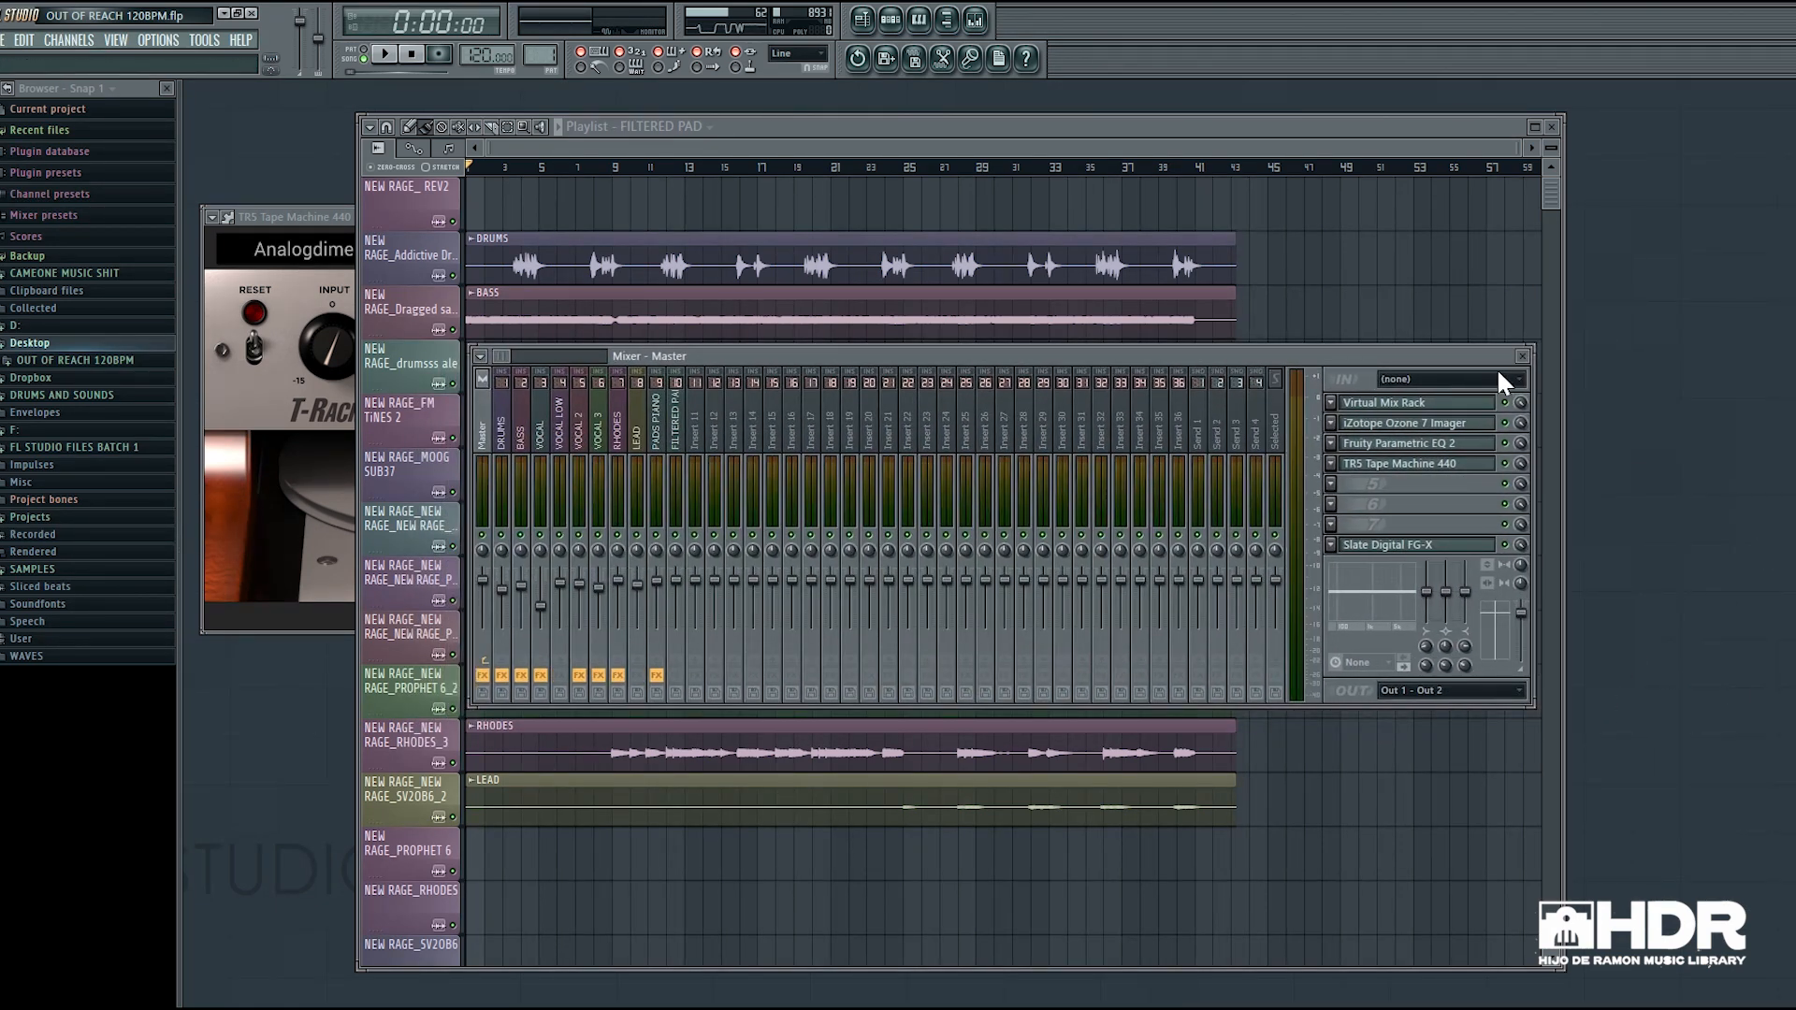